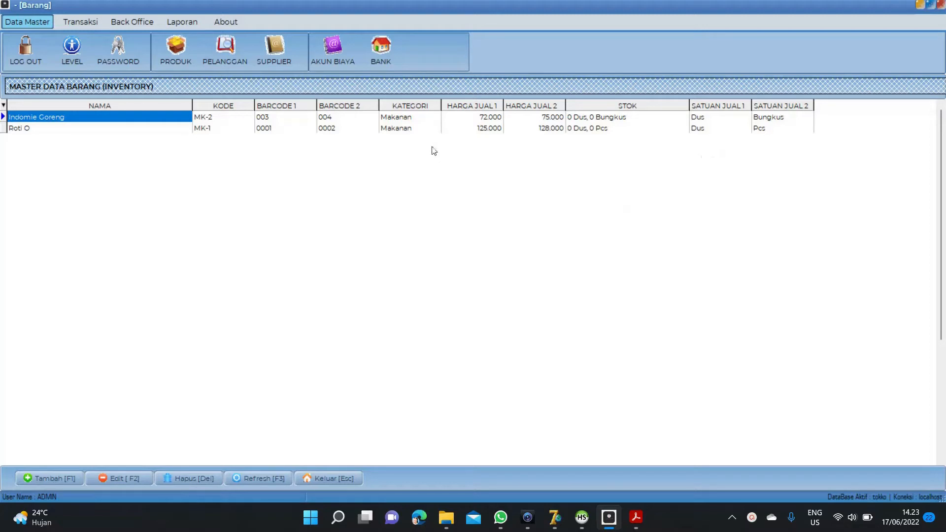
Step: Look through the product and supplier master lists, and check the stock of Indomie Goreng and Roti O
{"action": "left_click", "coordinate": [185, 46]}
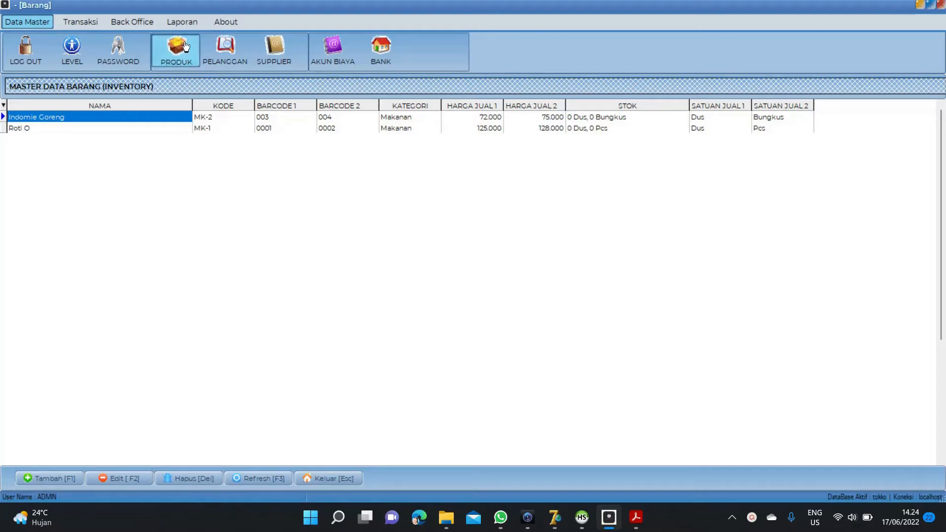
{"action": "left_click", "coordinate": [241, 57]}
{"action": "left_click", "coordinate": [269, 53]}
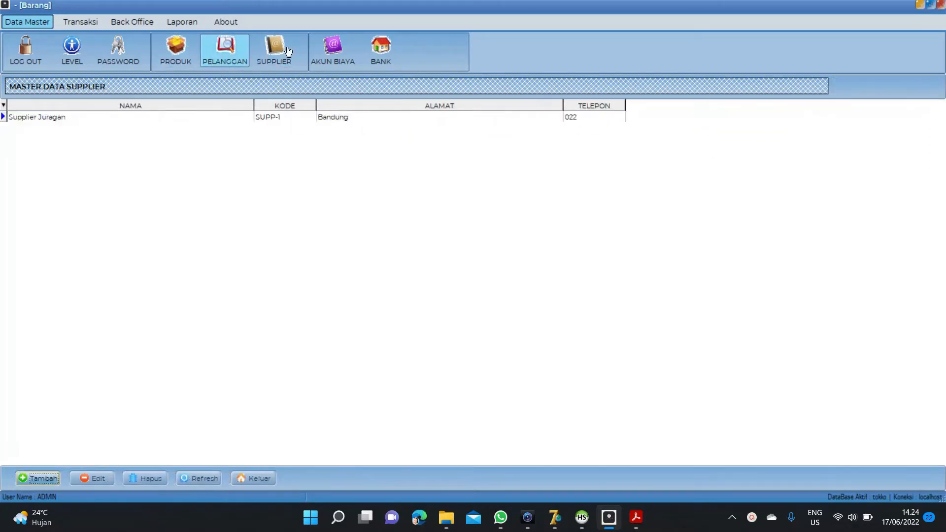
{"action": "left_click", "coordinate": [182, 59]}
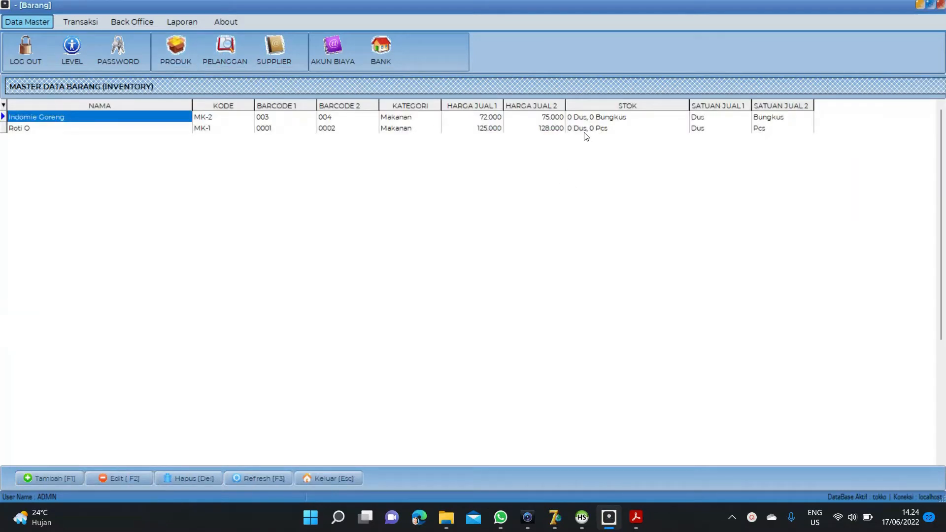
{"action": "left_click", "coordinate": [587, 119]}
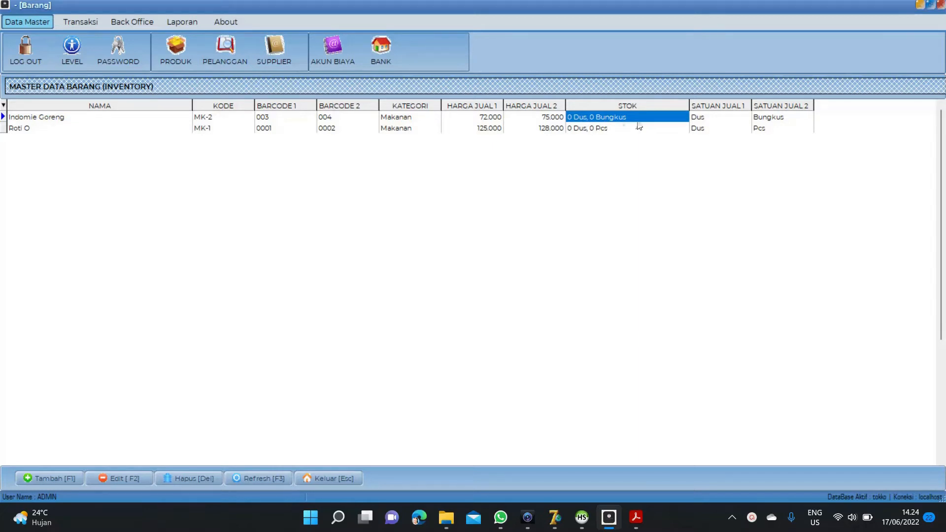
{"action": "left_click", "coordinate": [589, 130]}
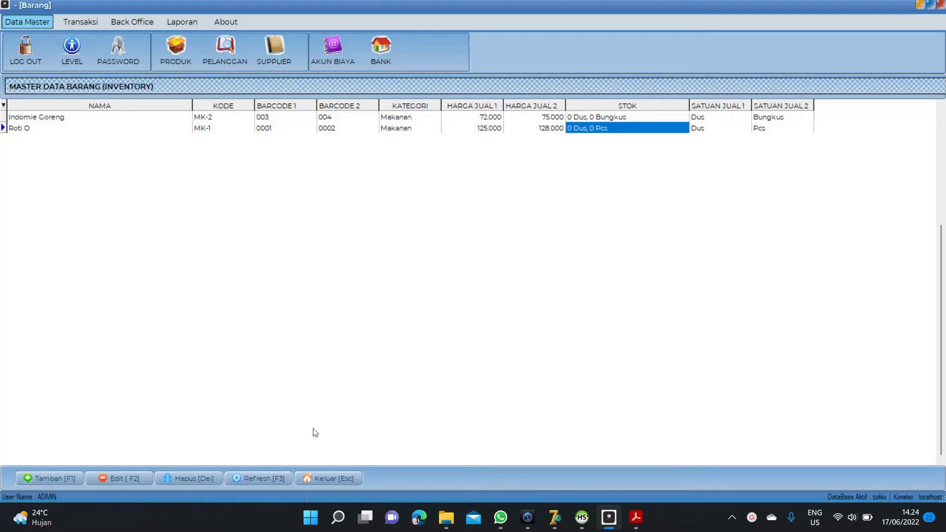
Step: Start a new product in the Makanan category named Es Cream Fanila, leaving the purchase and expiry dates blank
{"action": "left_click", "coordinate": [66, 479]}
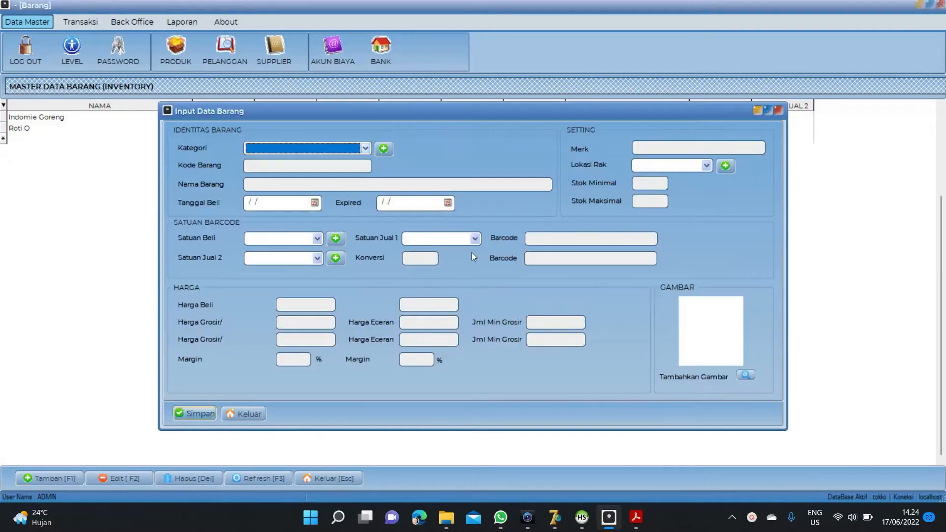
{"action": "left_click", "coordinate": [314, 148]}
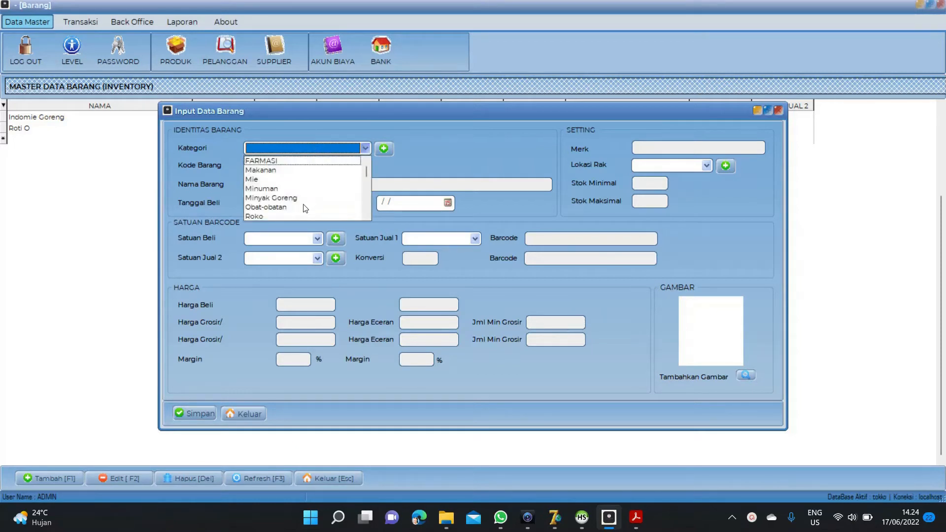
{"action": "left_click", "coordinate": [288, 170]}
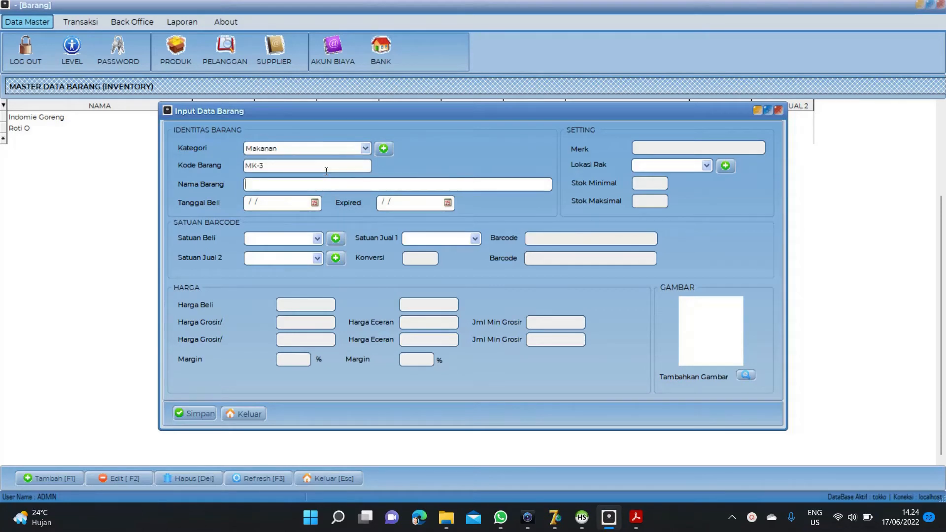
{"action": "type", "text": "Es Cream Fanila"}
{"action": "key", "text": "Return"}
{"action": "key", "text": "Return"}
{"action": "key", "text": "Return"}
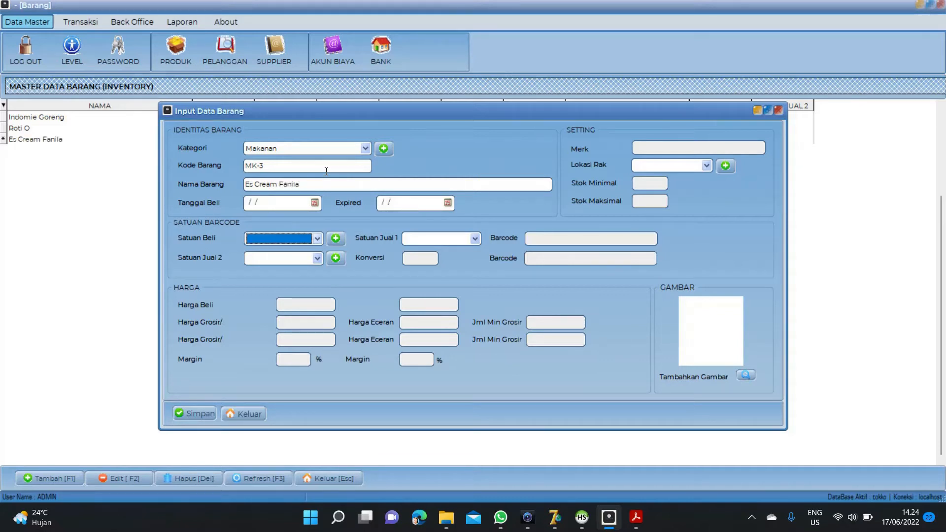
Step: Set the product's purchase unit to Pcs with barcode 005, leaving the second selling unit, conversion and second barcode empty
{"action": "key", "text": "Down"}
{"action": "key", "text": "Return"}
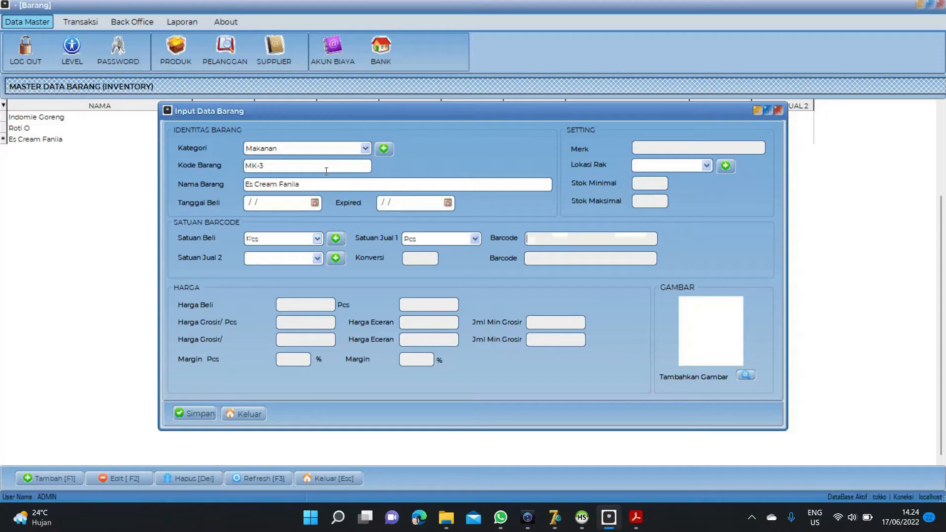
{"action": "type", "text": "005"}
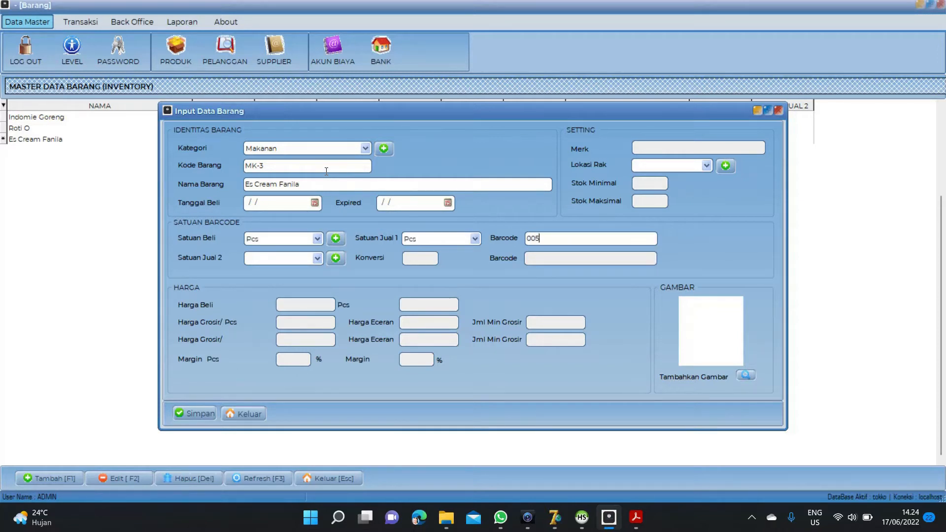
{"action": "key", "text": "Return"}
{"action": "key", "text": "Return"}
{"action": "key", "text": "Return"}
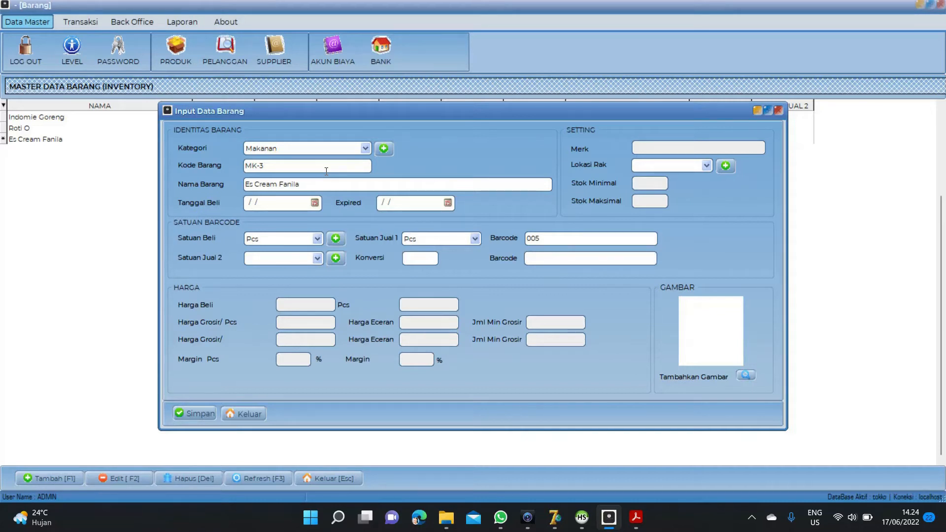
{"action": "key", "text": "Return"}
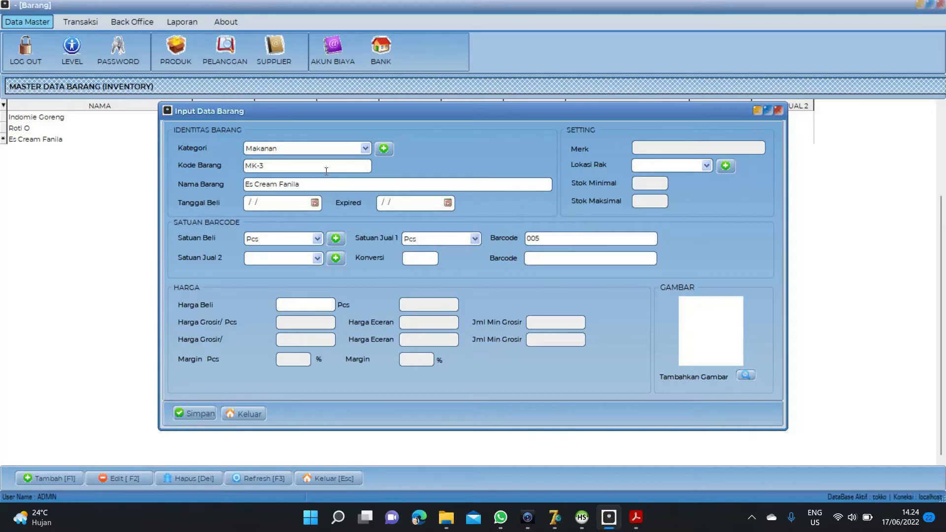
Step: Set the product's purchase price to 8.000, wholesale price to 10.000, retail price to 12.000 and minimum wholesale quantity to 1
{"action": "type", "text": "8000"}
{"action": "key", "text": "Return"}
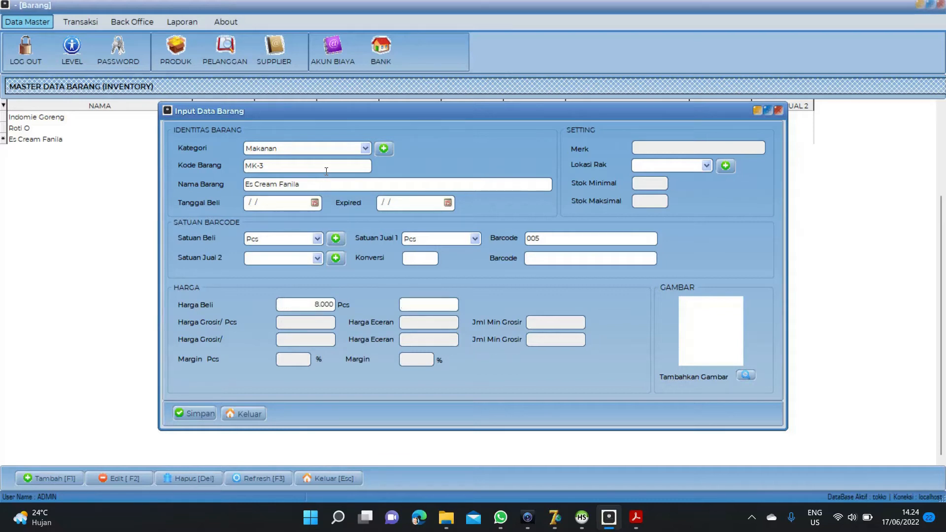
{"action": "key", "text": "Return"}
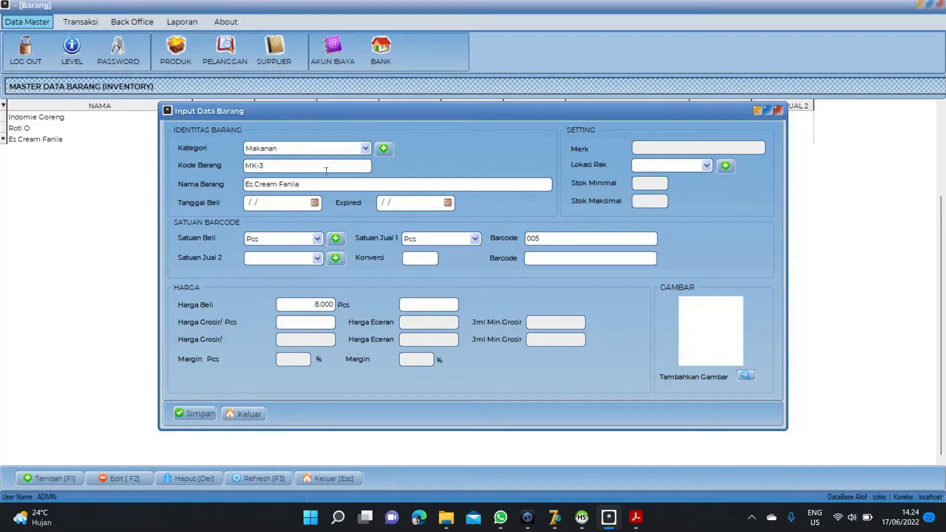
{"action": "type", "text": "10000"}
{"action": "key", "text": "Return"}
{"action": "type", "text": "120000"}
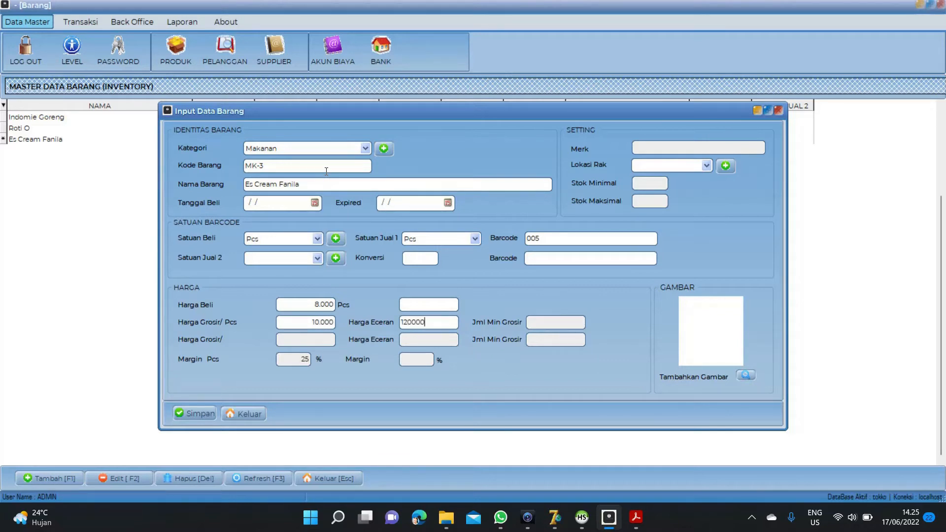
{"action": "key", "text": "Return"}
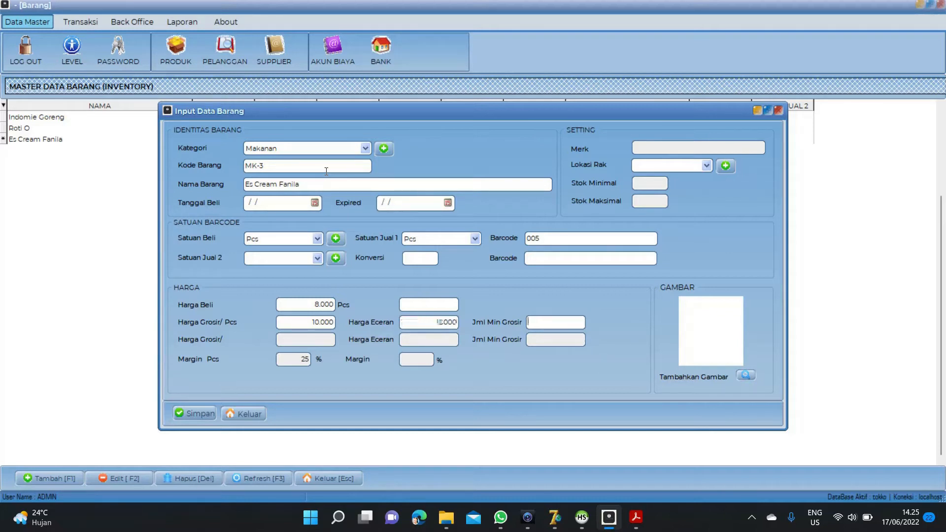
{"action": "type", "text": "1"}
{"action": "key", "text": "Return"}
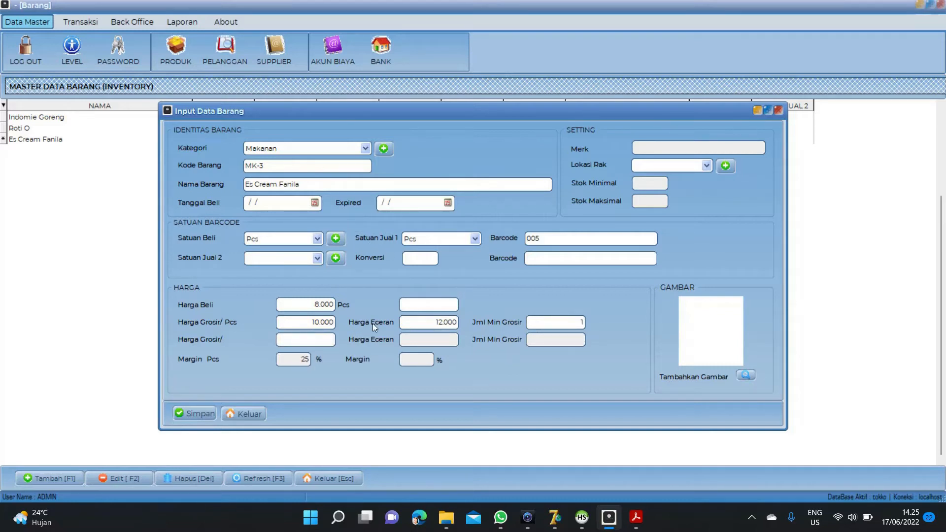
Step: Save the new Es Cream Fanila product and check its stock in the product list
{"action": "left_click", "coordinate": [195, 416]}
{"action": "left_click", "coordinate": [458, 288]}
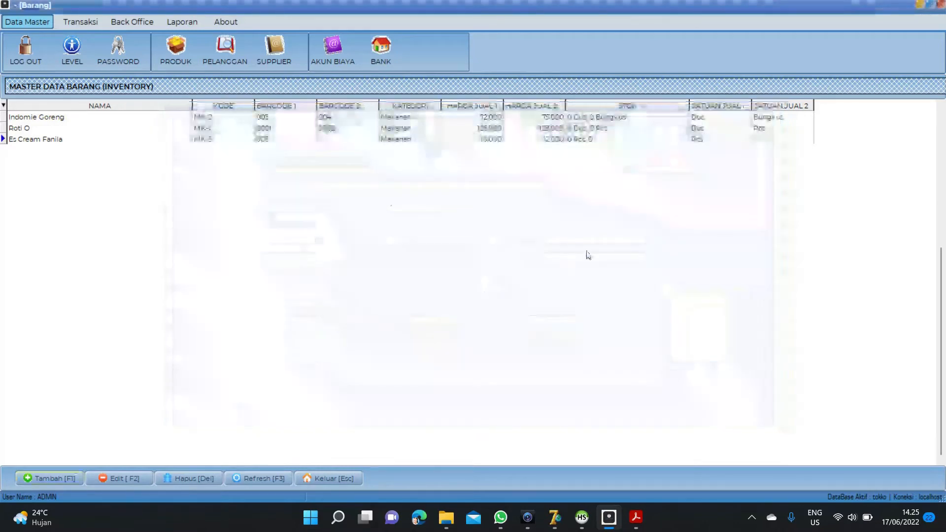
{"action": "left_click", "coordinate": [552, 140]}
{"action": "left_click", "coordinate": [568, 139]}
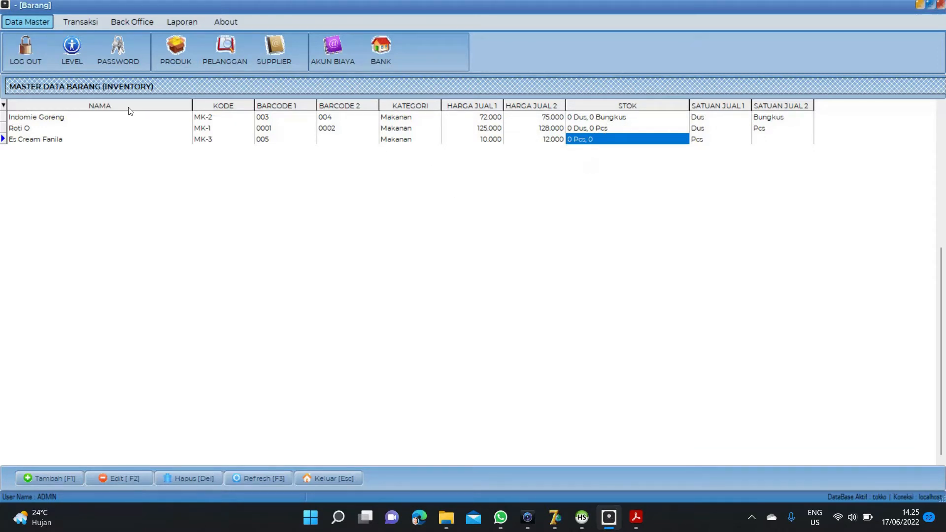
Step: Open the purchase transactions and start a new purchase entry
{"action": "left_click", "coordinate": [81, 21]}
{"action": "left_click", "coordinate": [37, 63]}
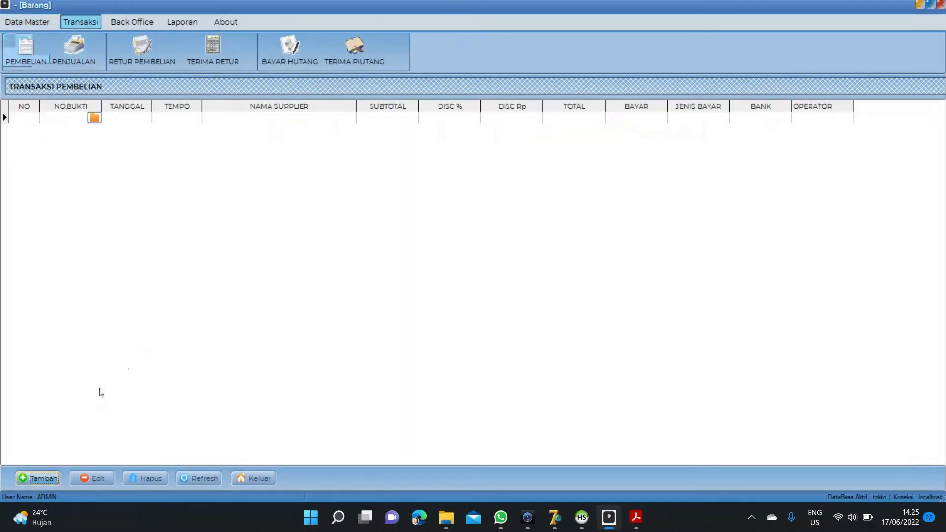
{"action": "left_click", "coordinate": [42, 480]}
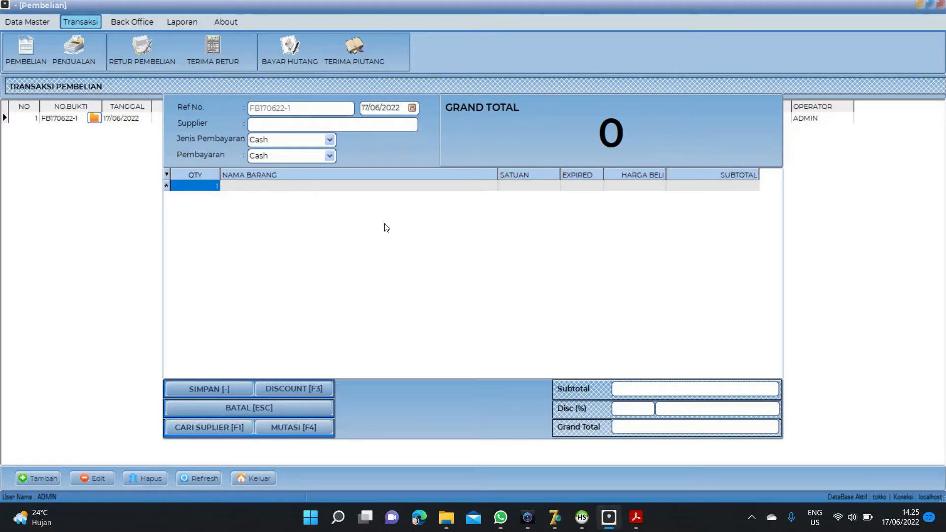
Step: Add Roti O to the purchase with a quantity of 10
{"action": "type", "text": "10"}
{"action": "key", "text": "Return"}
{"action": "key", "text": "Down"}
{"action": "key", "text": "Right"}
{"action": "key", "text": "Left"}
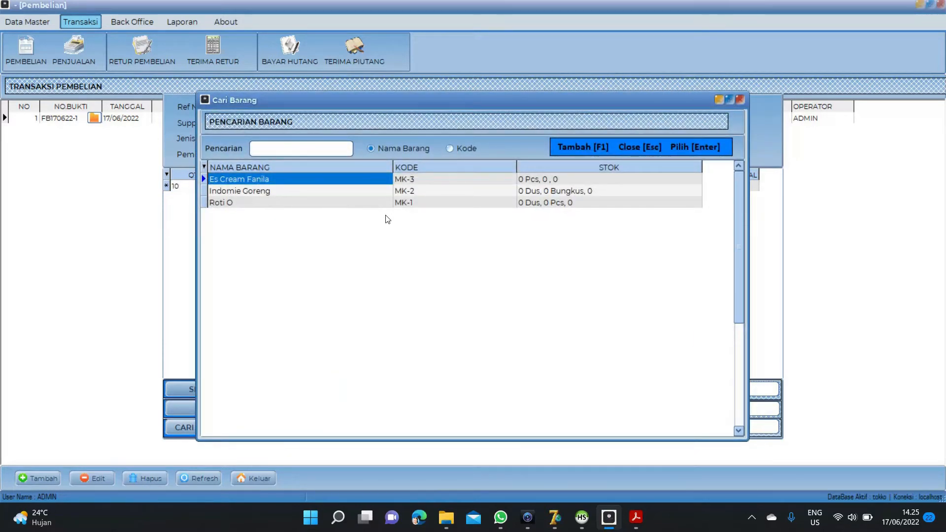
{"action": "key", "text": "Down"}
{"action": "key", "text": "Down"}
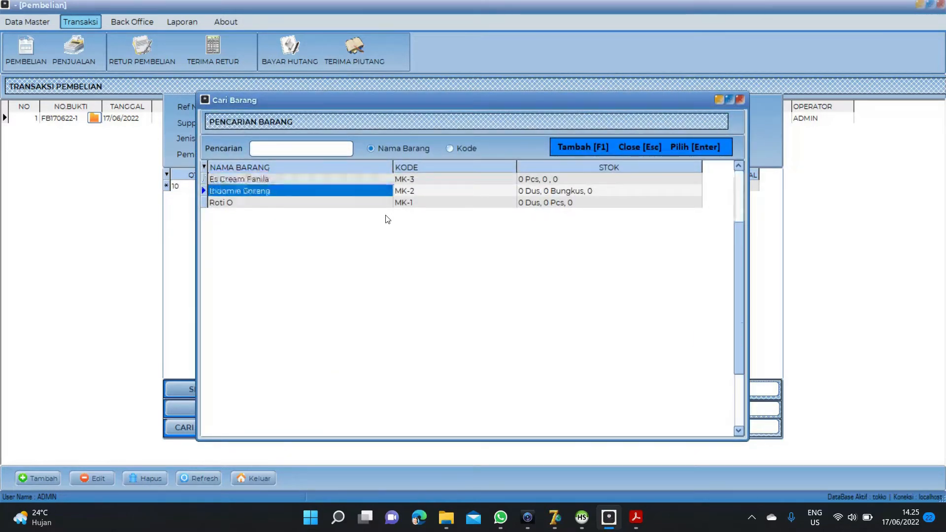
{"action": "key", "text": "Return"}
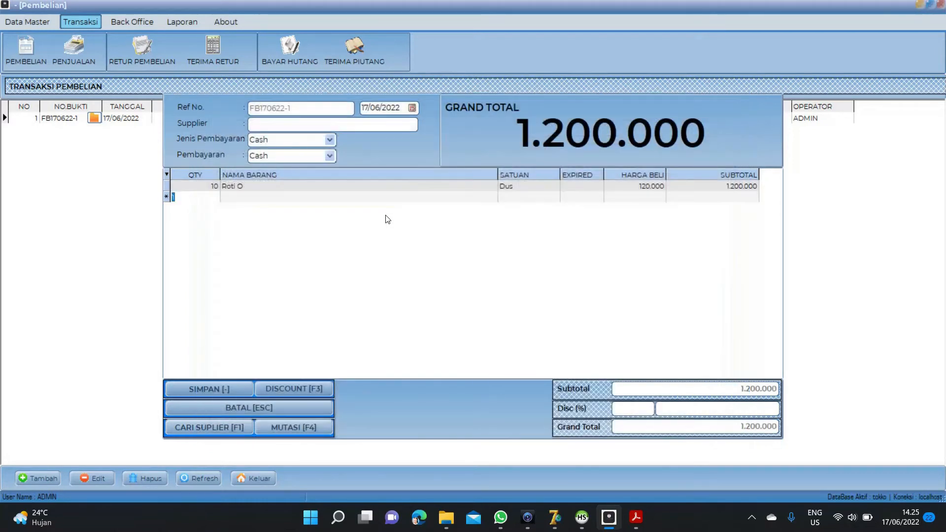
Step: Add Indomie Goreng with a quantity of 10 and Es Cream Fanila with a quantity of 5 to the purchase
{"action": "type", "text": "10"}
{"action": "key", "text": "Return"}
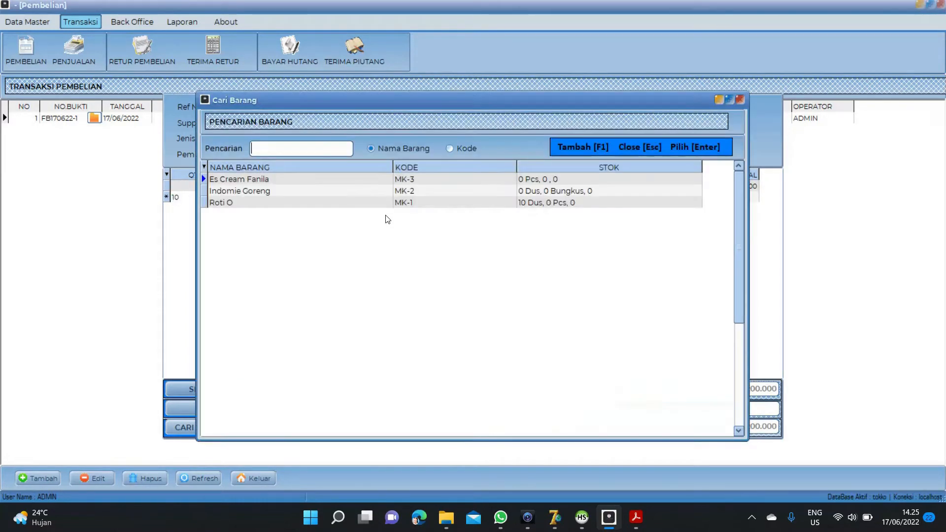
{"action": "key", "text": "Down"}
{"action": "key", "text": "Return"}
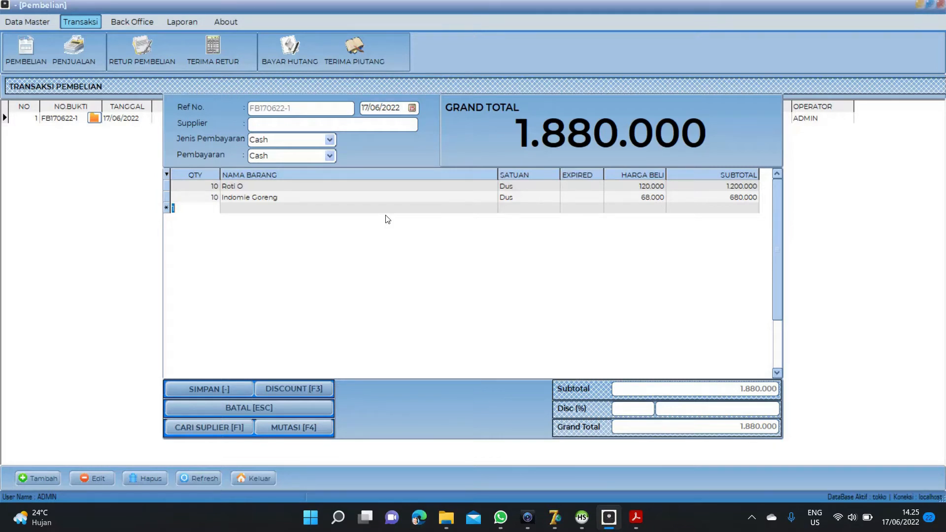
{"action": "type", "text": "5"}
{"action": "key", "text": "Return"}
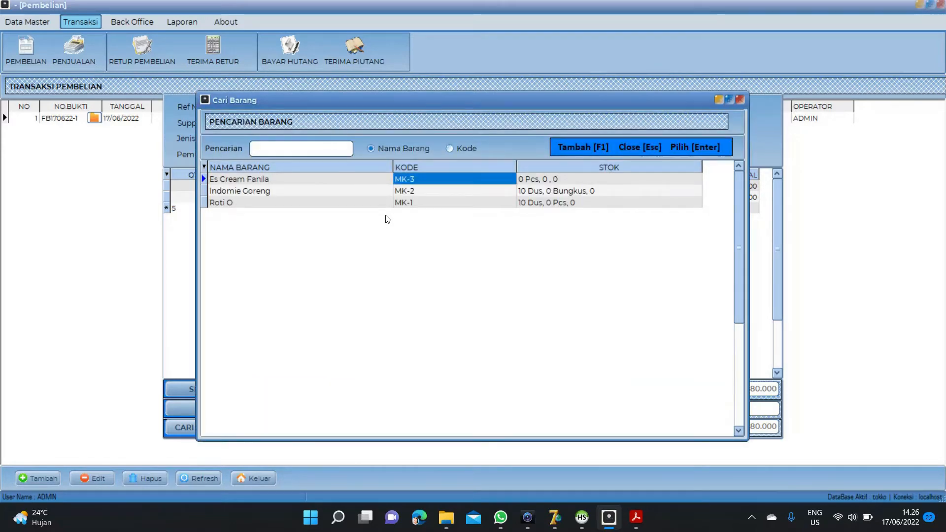
{"action": "key", "text": "Return"}
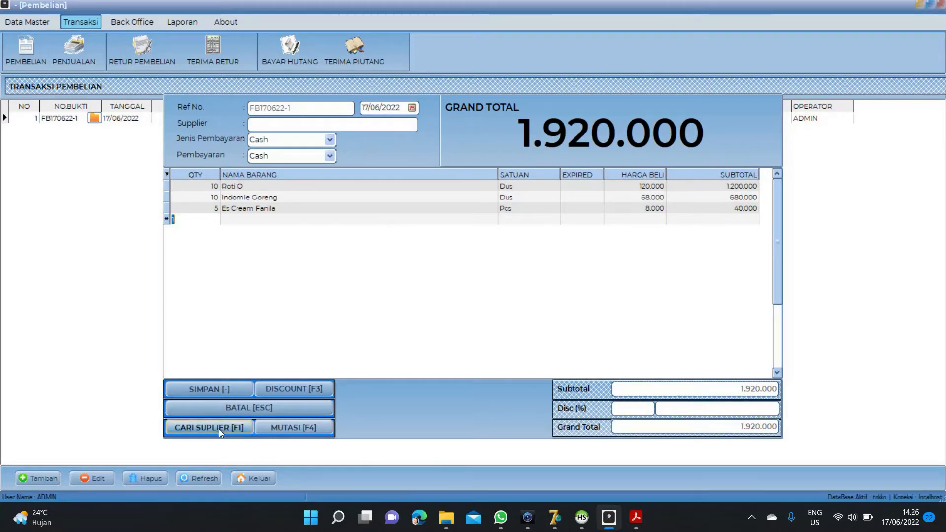
Step: Assign Supplier Juragan to the purchase and keep both the payment type and the payment term as Cash
{"action": "key", "text": "F1"}
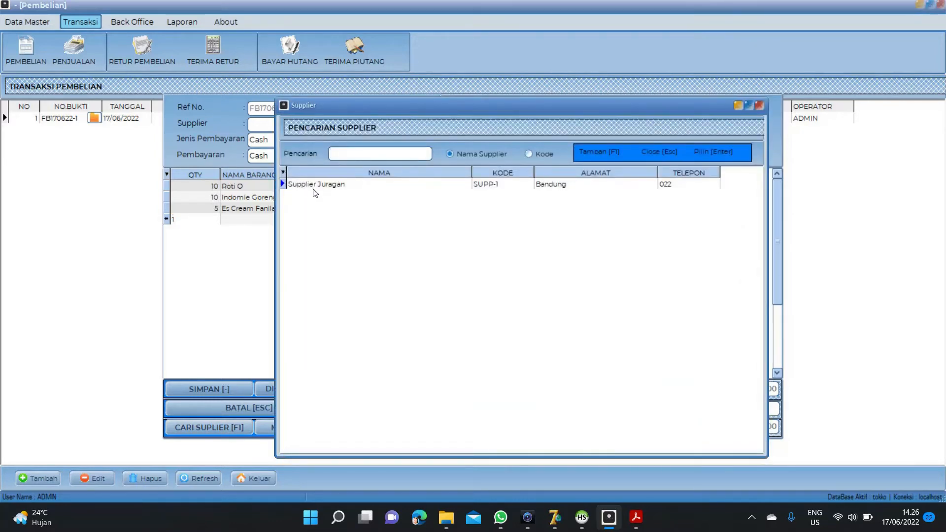
{"action": "double_click", "coordinate": [539, 190]}
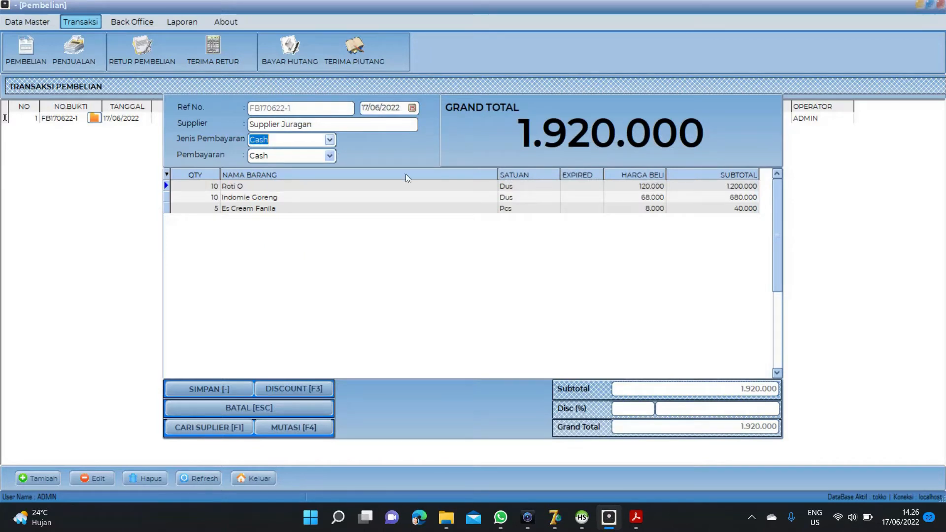
{"action": "left_click", "coordinate": [332, 143]}
{"action": "left_click", "coordinate": [332, 143]}
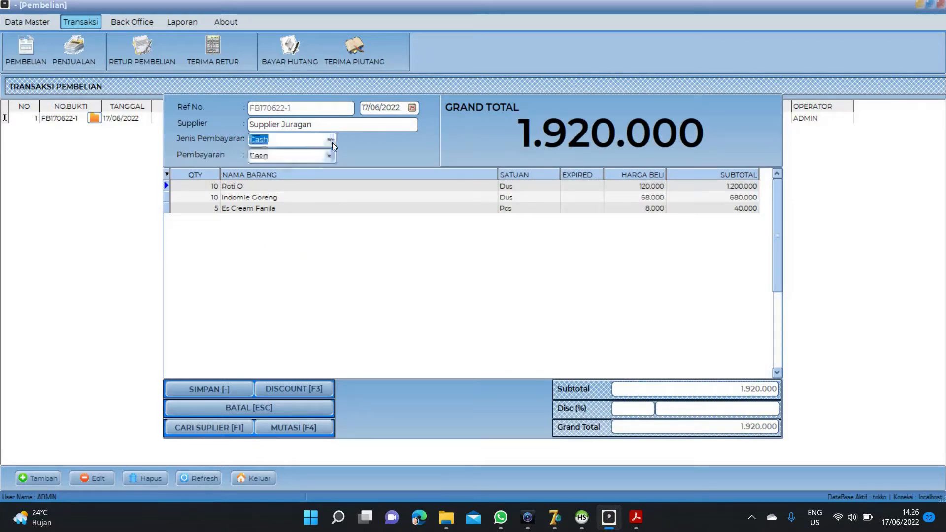
{"action": "left_click", "coordinate": [332, 143]}
{"action": "left_click", "coordinate": [332, 143]}
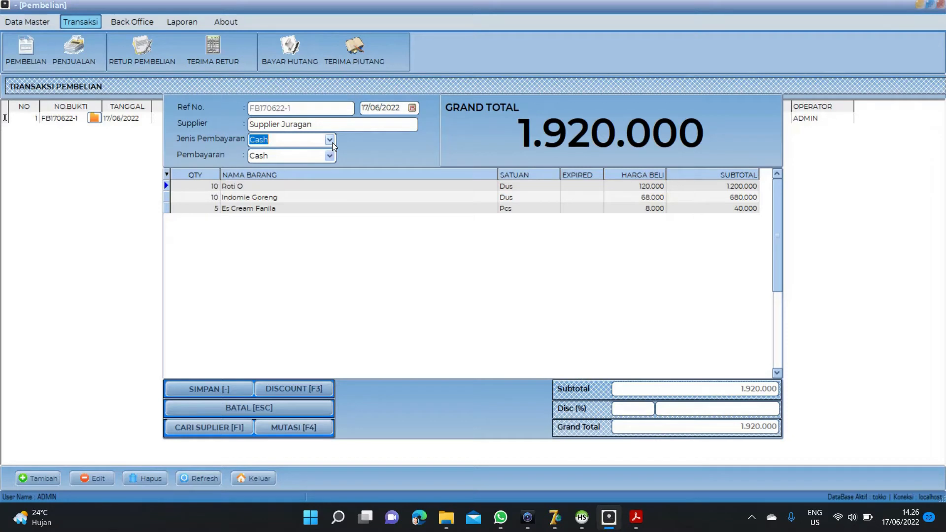
{"action": "left_click", "coordinate": [328, 162]}
{"action": "left_click", "coordinate": [331, 157]}
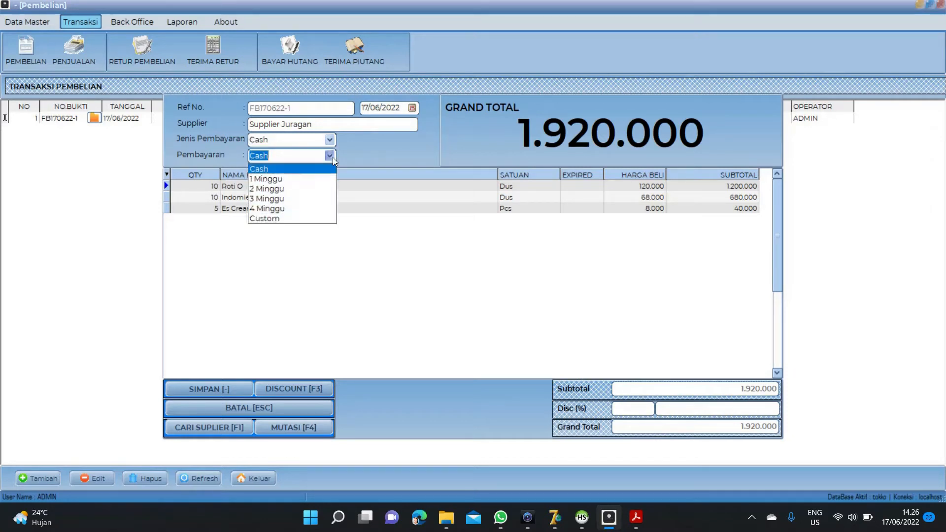
{"action": "left_click", "coordinate": [360, 159]}
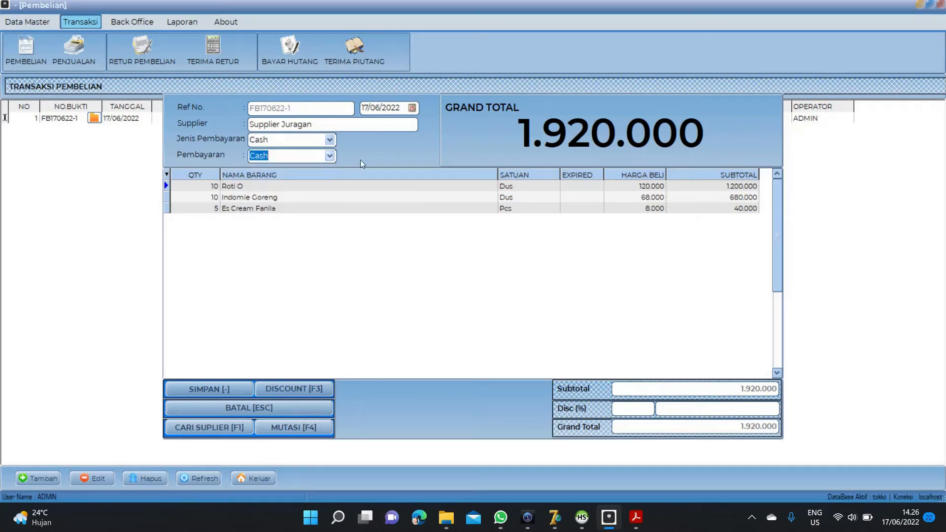
Step: Save the purchase from Supplier Juragan and acknowledge the save
{"action": "left_click", "coordinate": [218, 390]}
{"action": "left_click", "coordinate": [474, 291]}
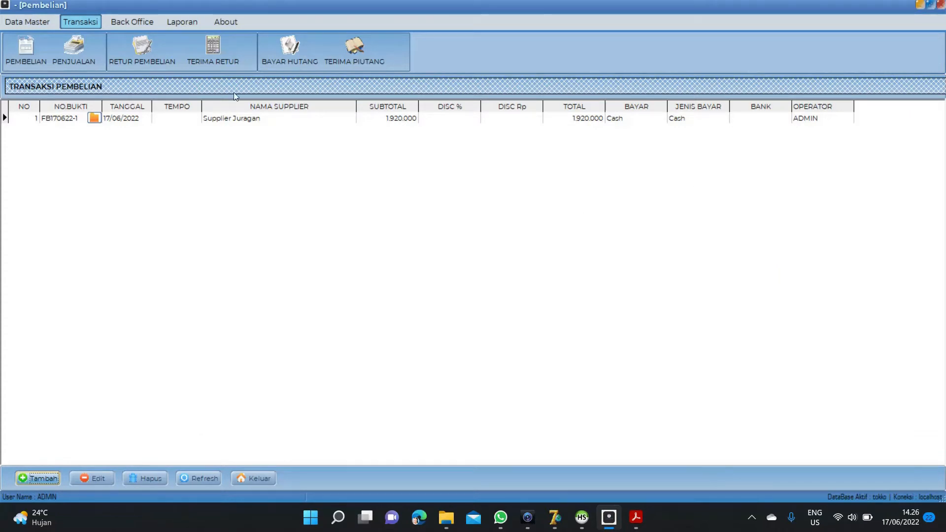
Step: Refresh the product inventory and check the stock of Roti O, Indomie Goreng and Es Cream Fanila
{"action": "left_click", "coordinate": [30, 22]}
{"action": "left_click", "coordinate": [183, 51]}
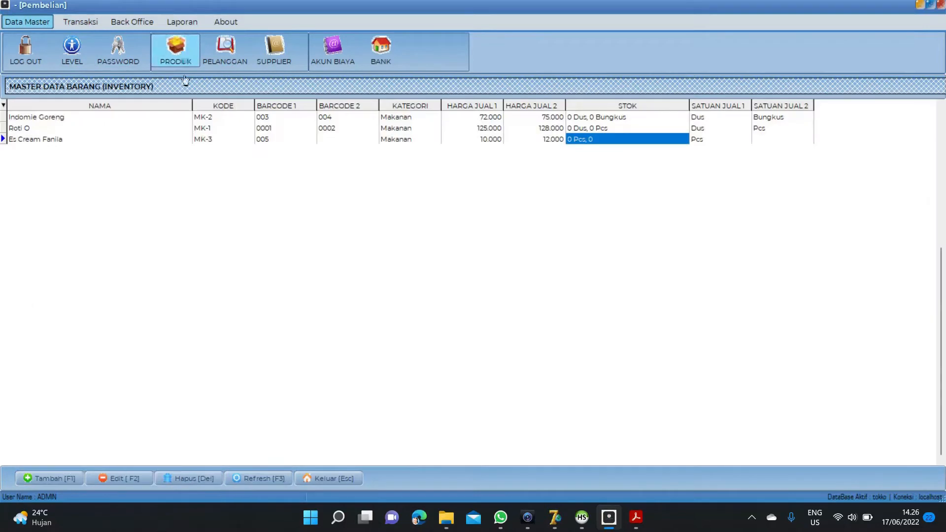
{"action": "left_click", "coordinate": [264, 483]}
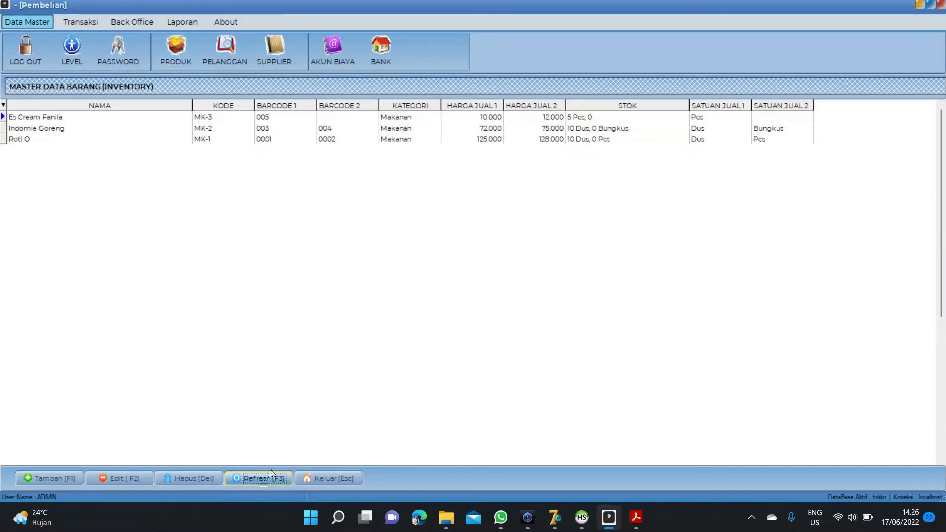
{"action": "left_click", "coordinate": [586, 141]}
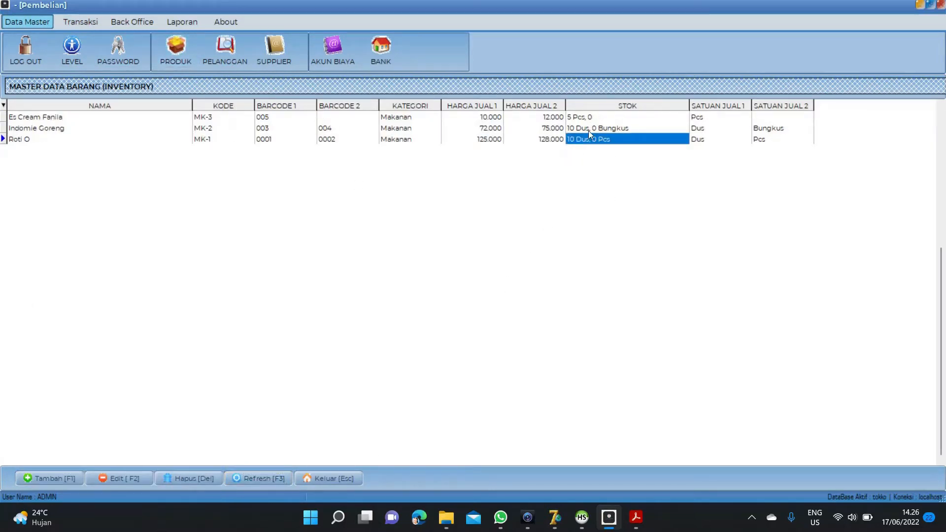
{"action": "left_click", "coordinate": [589, 129]}
{"action": "left_click", "coordinate": [589, 120]}
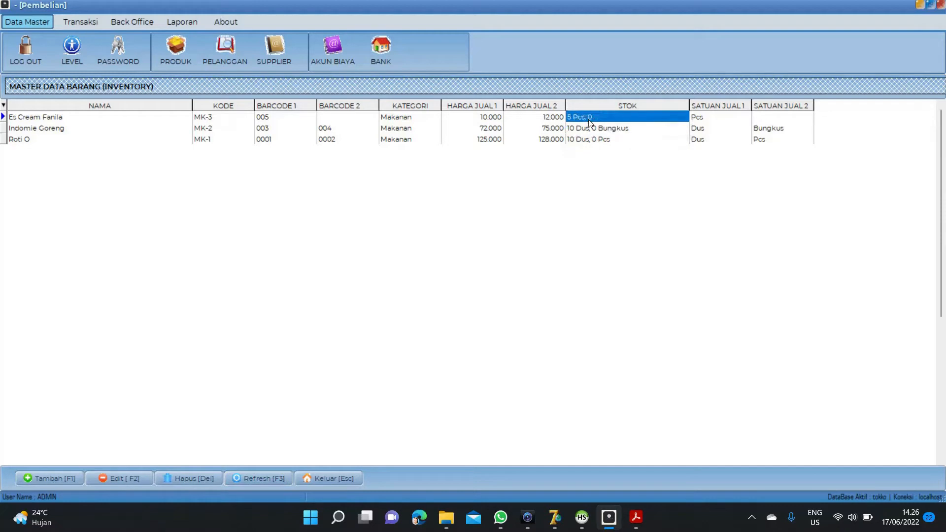
Step: Open the stock history and review the incoming quantities of the purchased products
{"action": "left_click", "coordinate": [142, 22]}
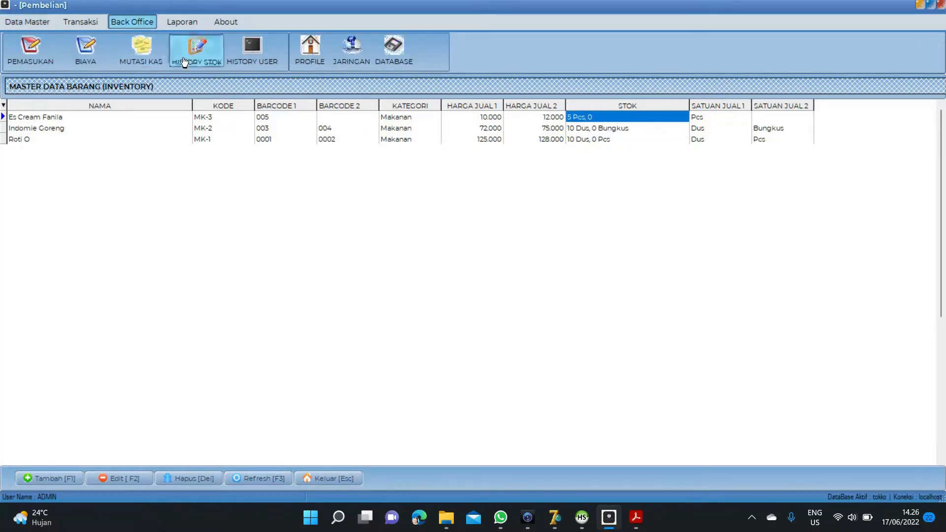
{"action": "left_click", "coordinate": [196, 49]}
{"action": "left_click", "coordinate": [418, 119]}
{"action": "left_click", "coordinate": [415, 130]}
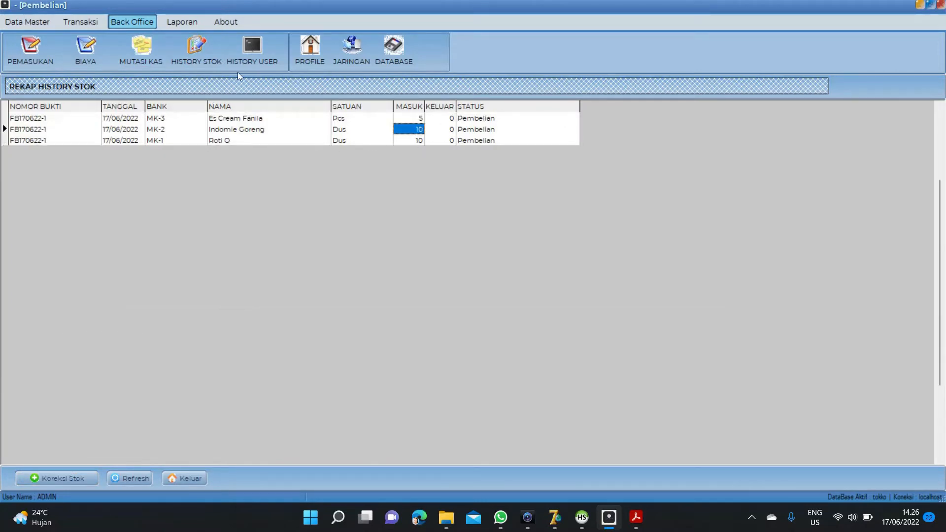
Step: Open the cash mutation recap for all cash accounts (Semua) and check the purchase's expense entry
{"action": "left_click", "coordinate": [149, 61]}
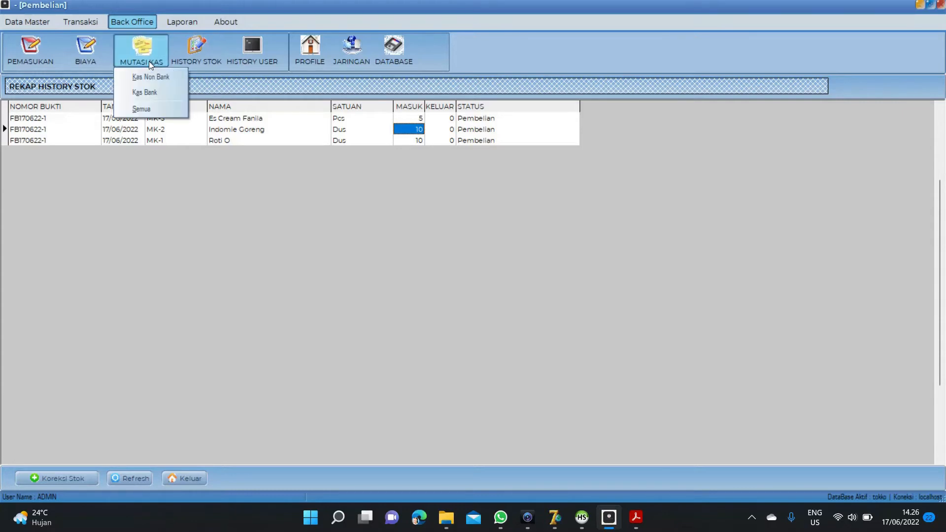
{"action": "left_click", "coordinate": [149, 103]}
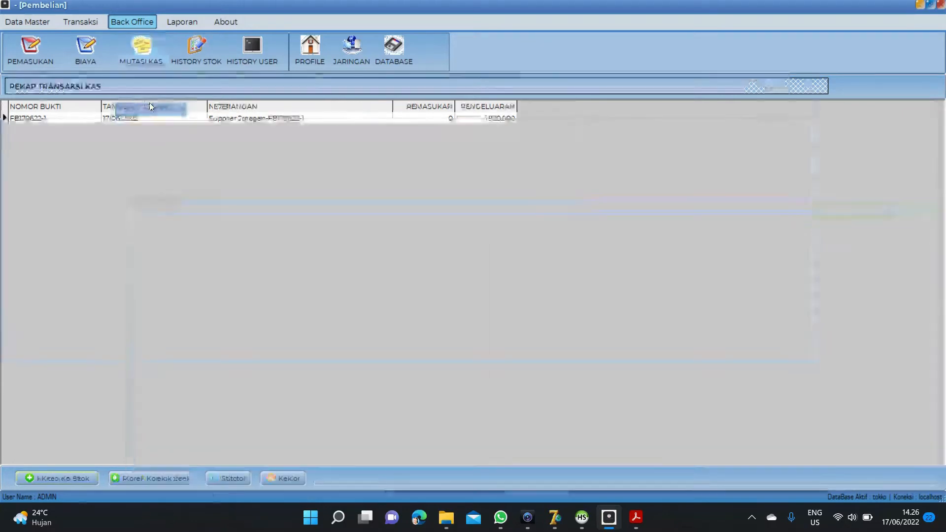
{"action": "left_click", "coordinate": [475, 121]}
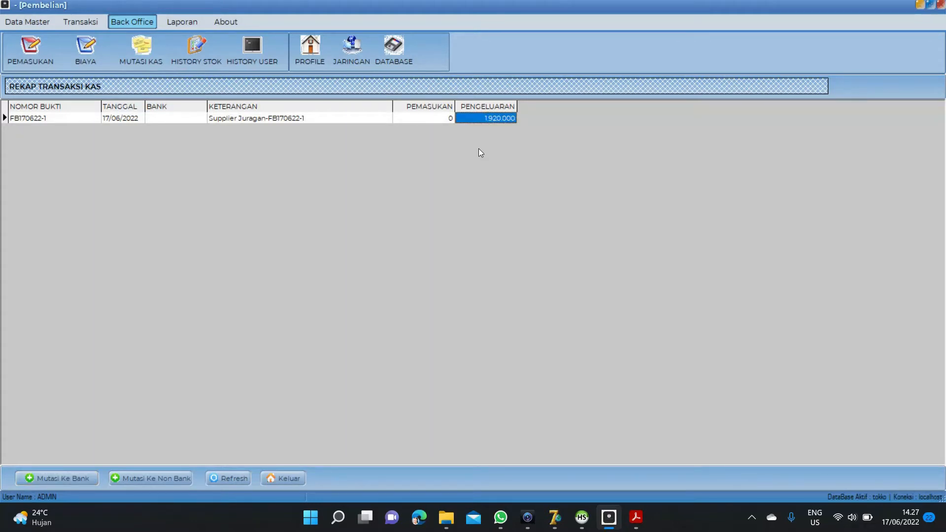
Step: Preview the purchase report by period for 17/06/2022 and close the report
{"action": "left_click", "coordinate": [190, 25]}
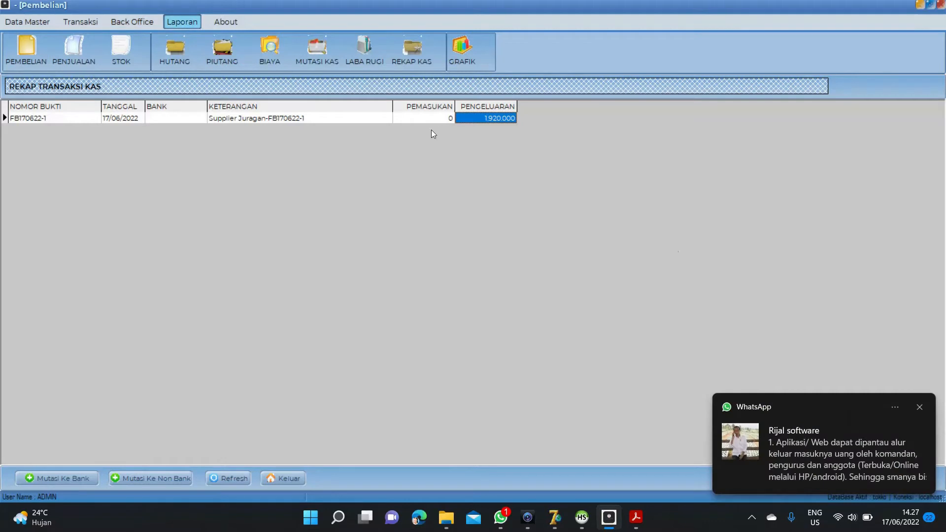
{"action": "left_click", "coordinate": [920, 409]}
{"action": "left_click", "coordinate": [40, 58]}
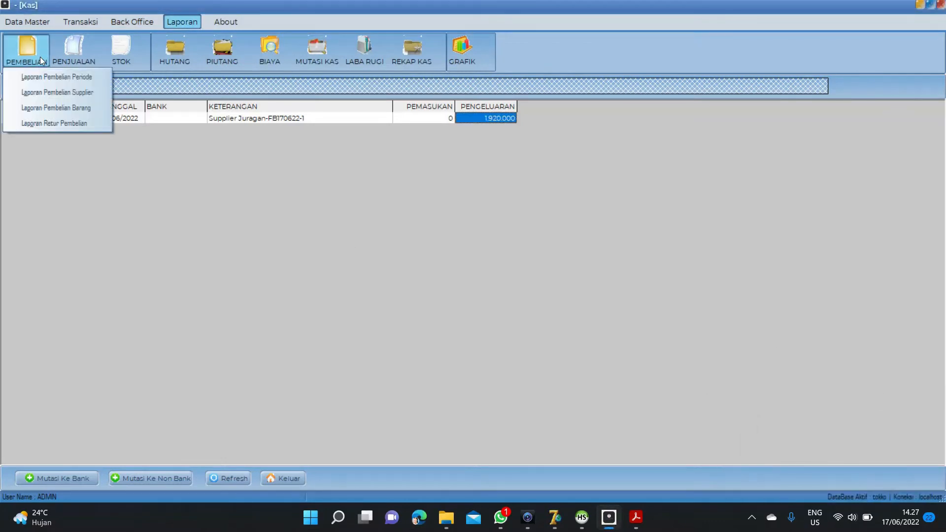
{"action": "left_click", "coordinate": [42, 76]}
{"action": "left_click", "coordinate": [446, 295]}
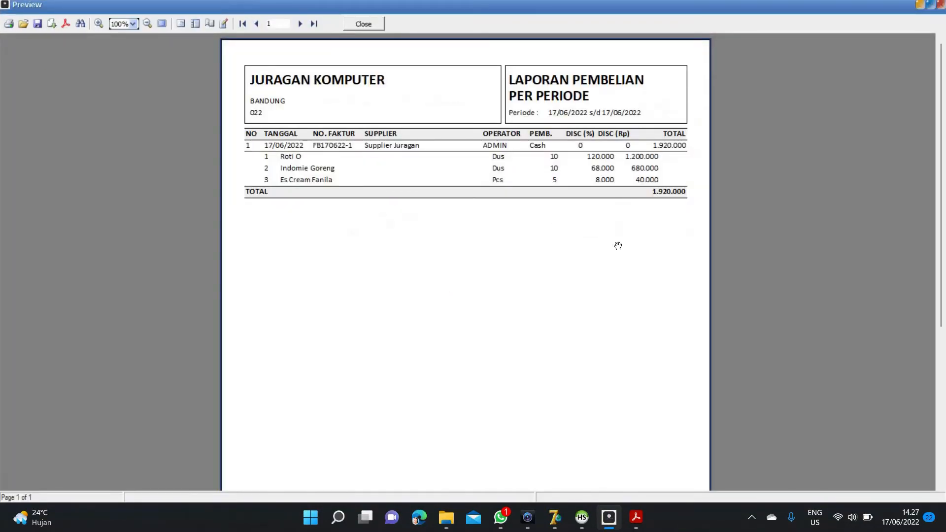
{"action": "key", "text": "Escape"}
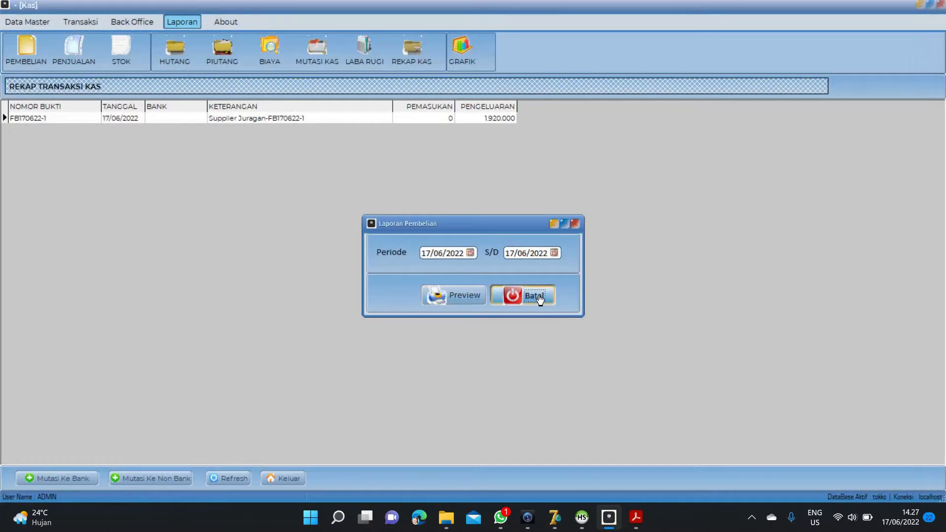
{"action": "left_click", "coordinate": [537, 295]}
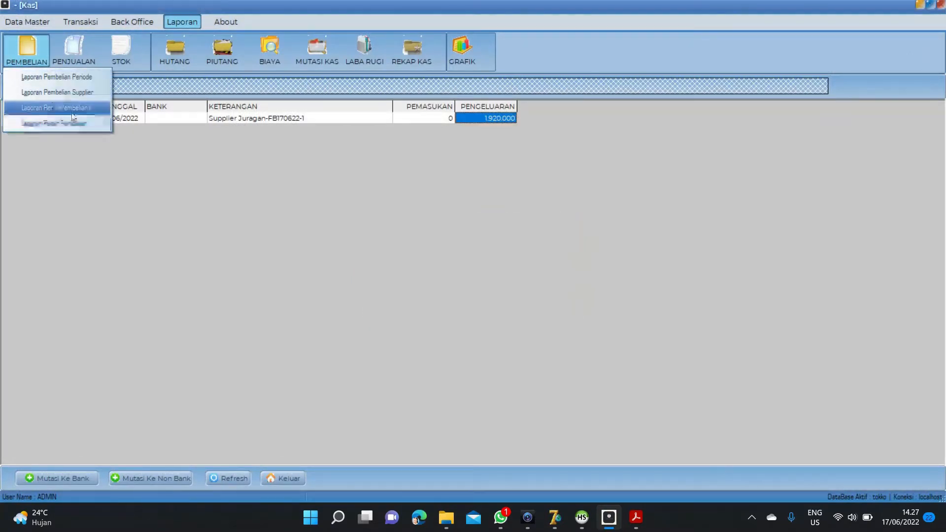
{"action": "left_click", "coordinate": [316, 216]}
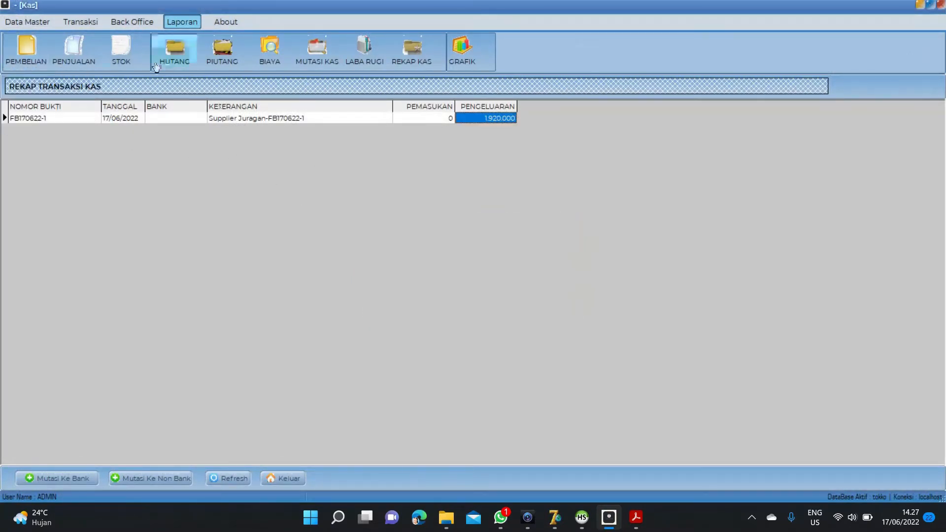
Step: Start a new purchase entry and add Roti O with a quantity of 2
{"action": "left_click", "coordinate": [89, 22]}
{"action": "left_click", "coordinate": [38, 53]}
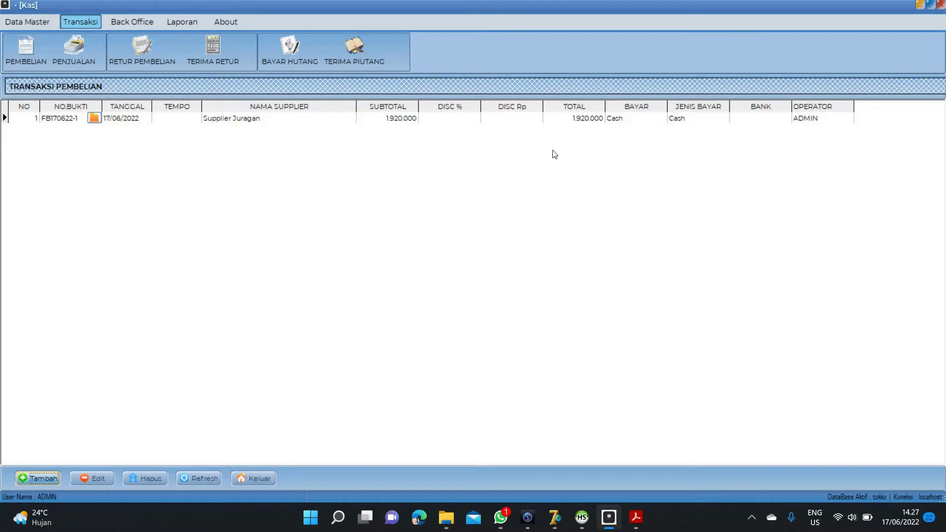
{"action": "left_click", "coordinate": [37, 478]}
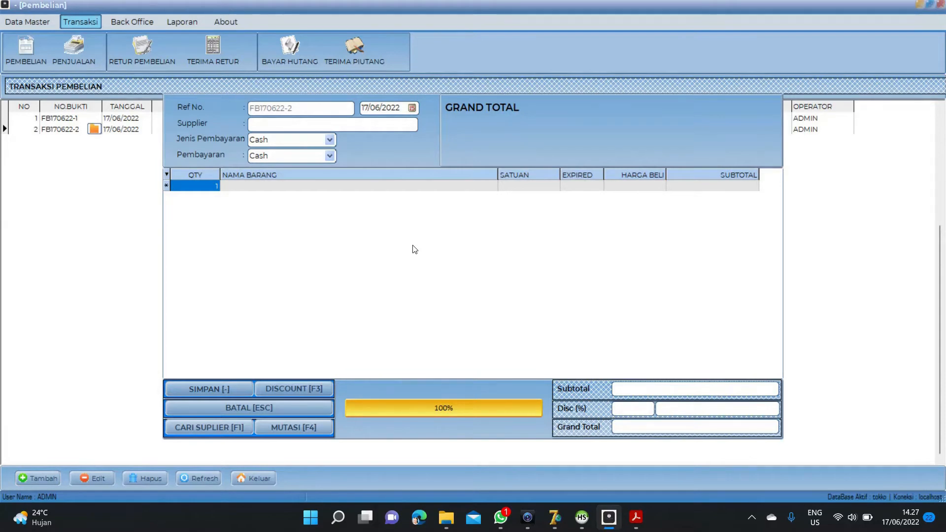
{"action": "type", "text": "2"}
{"action": "key", "text": "Return"}
{"action": "key", "text": "Down"}
{"action": "key", "text": "Down"}
{"action": "key", "text": "Down"}
{"action": "key", "text": "Return"}
Step: Add Indomie Goreng to the purchase with a quantity of 2
{"action": "type", "text": "2"}
{"action": "key", "text": "Return"}
{"action": "key", "text": "Down"}
{"action": "key", "text": "Down"}
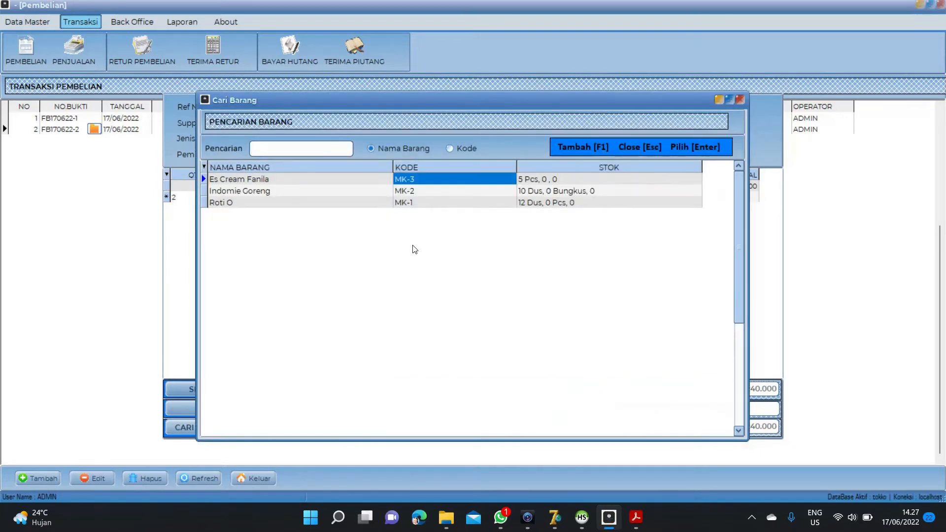
{"action": "key", "text": "Return"}
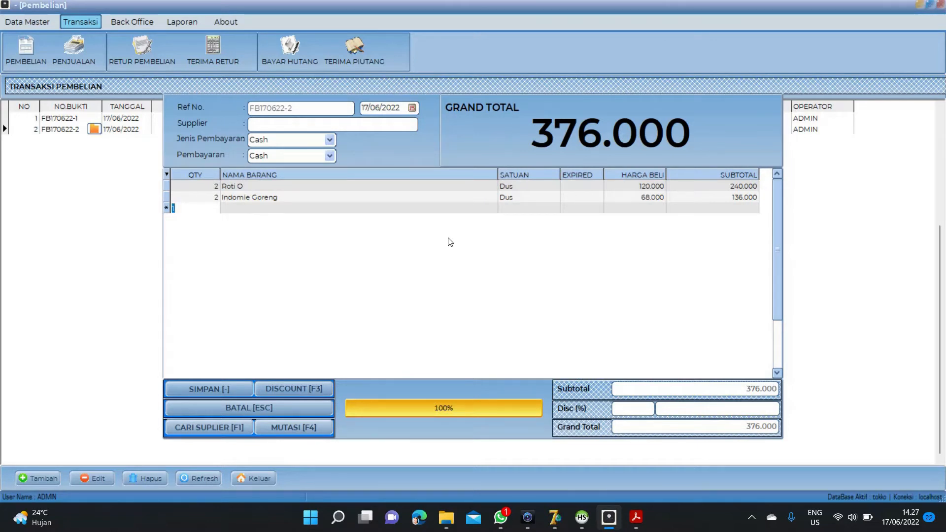
Step: Create a new supplier from the purchase's supplier search and name it Supplier Produk
{"action": "left_click", "coordinate": [225, 429]}
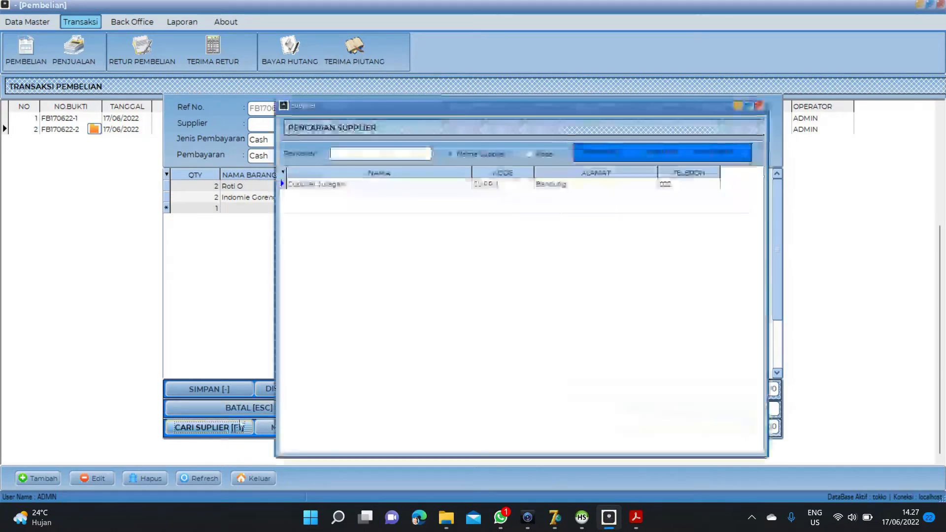
{"action": "left_click", "coordinate": [340, 188]}
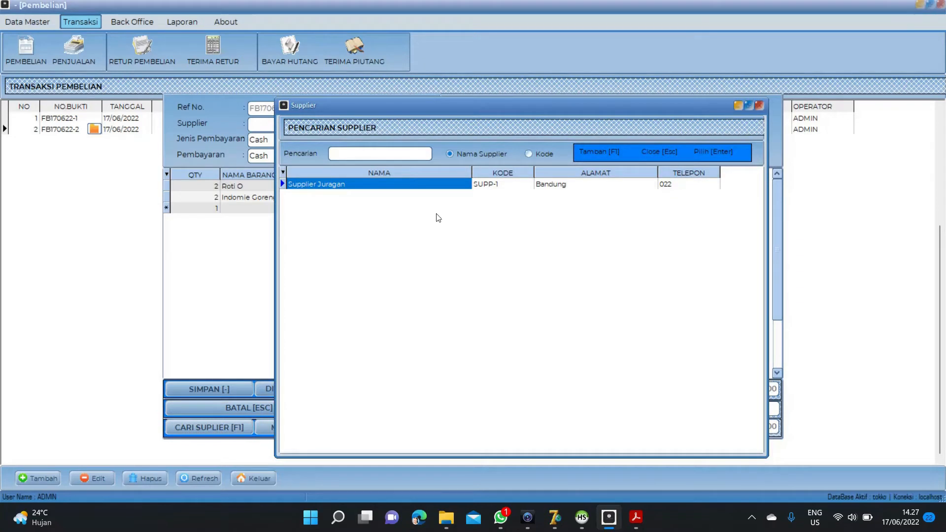
{"action": "left_click_drag", "start_coordinate": [473, 102], "coordinate": [455, 69]}
{"action": "left_click", "coordinate": [580, 123]}
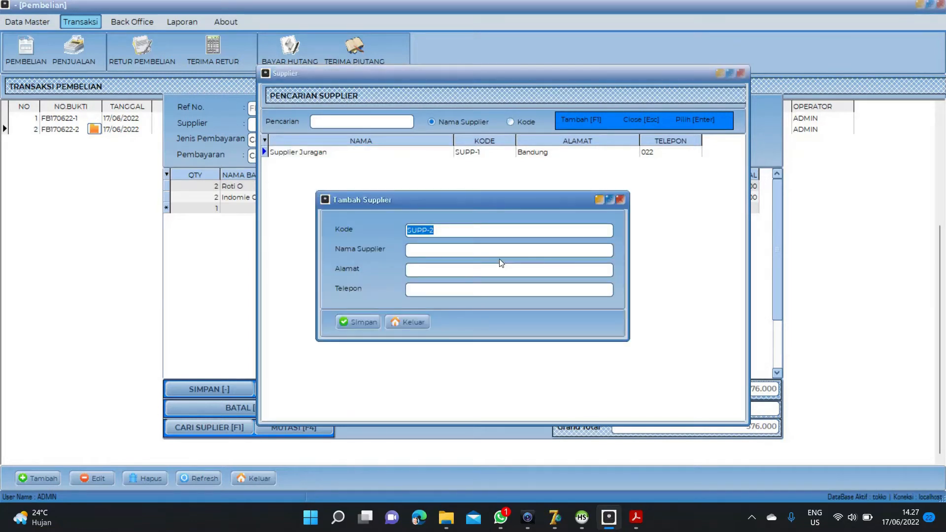
{"action": "key", "text": "Tab"}
{"action": "type", "text": "Supplier Komp"}
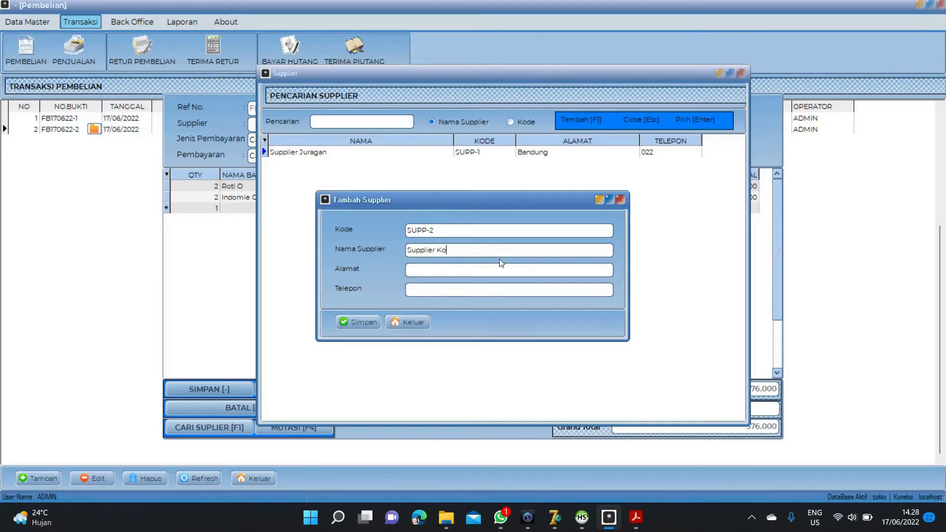
{"action": "key", "text": "BackSpace"}
{"action": "key", "text": "BackSpace"}
{"action": "key", "text": "BackSpace"}
{"action": "key", "text": "BackSpace"}
{"action": "type", "text": "Produk"}
Step: Fill in the new supplier's address and phone number and save the supplier
{"action": "key", "text": "Tab"}
{"action": "type", "text": "Bandung"}
{"action": "key", "text": "BackSpace"}
{"action": "key", "text": "BackSpace"}
{"action": "key", "text": "BackSpace"}
{"action": "key", "text": "BackSpace"}
{"action": "key", "text": "BackSpace"}
{"action": "key", "text": "BackSpace"}
{"action": "type", "text": "andung022"}
{"action": "key", "text": "Return"}
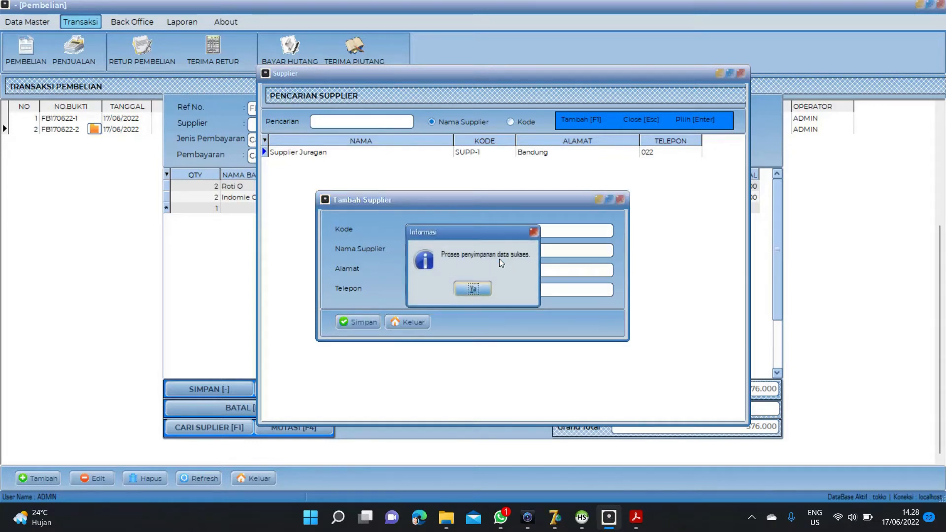
{"action": "key", "text": "Return"}
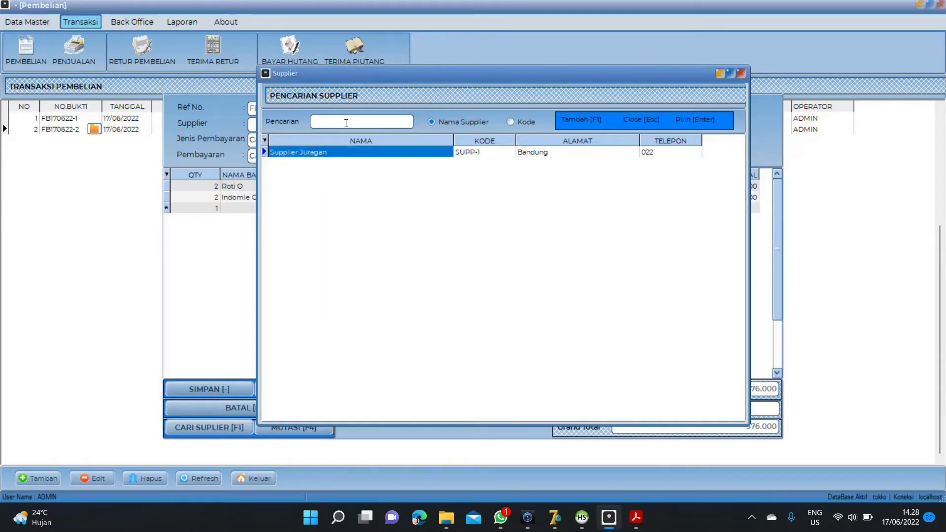
Step: Search the suppliers for "su", assign Supplier Produk to the purchase and keep the payment type as Cash
{"action": "left_click", "coordinate": [346, 123]}
{"action": "type", "text": "su"}
{"action": "key", "text": "Down"}
{"action": "key", "text": "Down"}
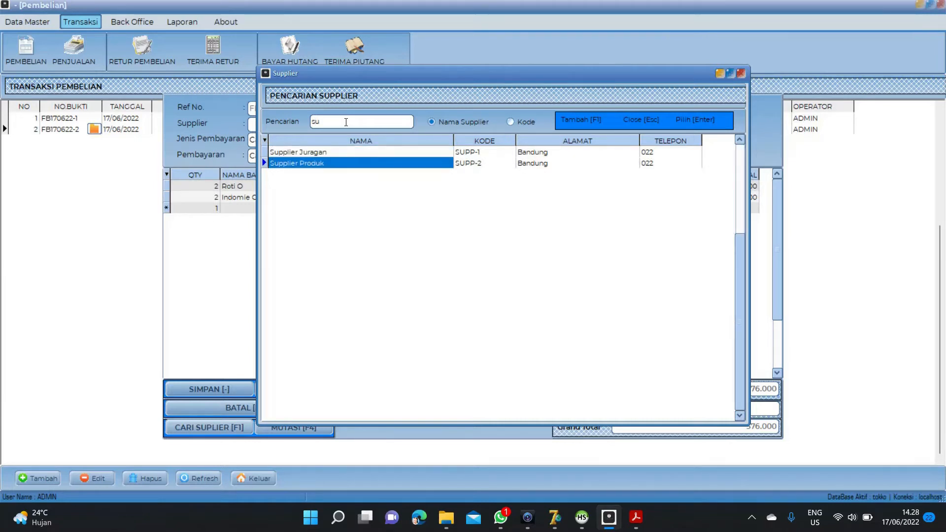
{"action": "key", "text": "Return"}
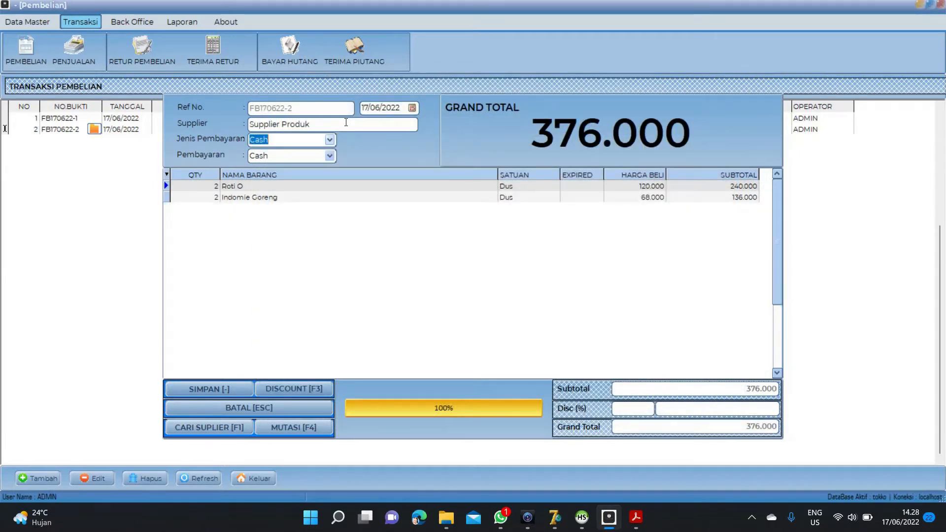
{"action": "key", "text": "Return"}
Step: Set the purchase's payment term to 1 Minggu and save the purchase
{"action": "left_click", "coordinate": [330, 157]}
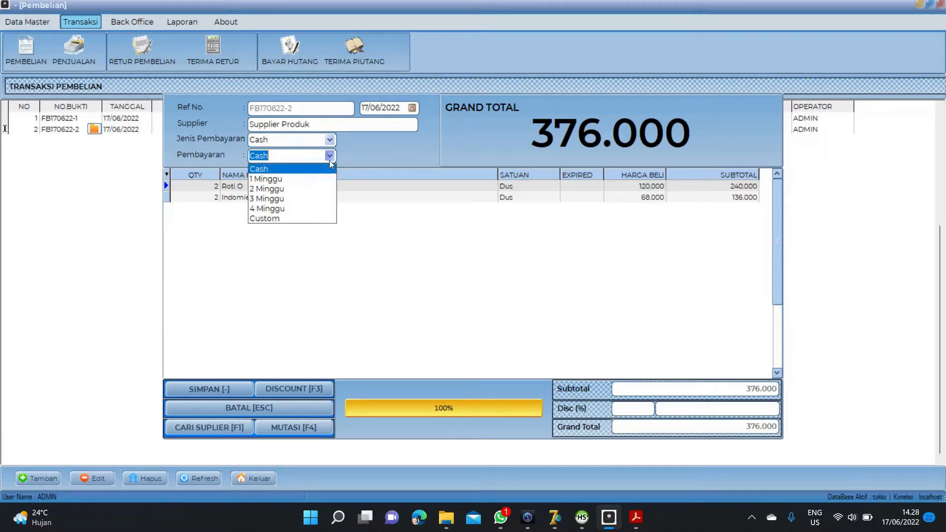
{"action": "left_click", "coordinate": [318, 178]}
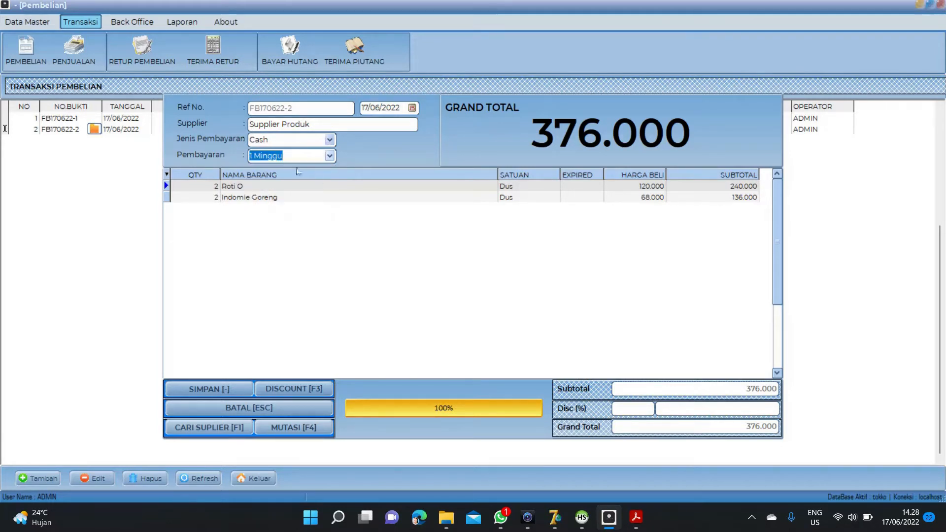
{"action": "left_click", "coordinate": [233, 390]}
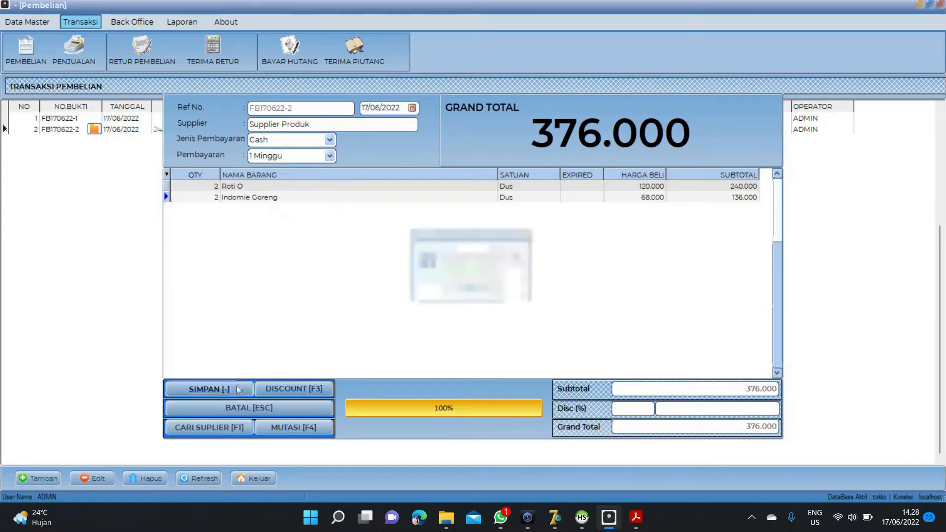
{"action": "left_click", "coordinate": [460, 291]}
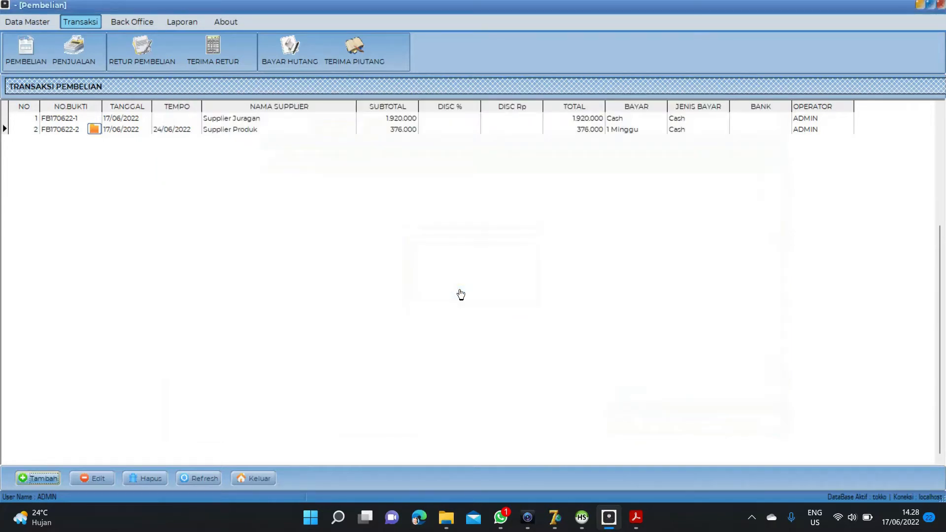
{"action": "left_click", "coordinate": [387, 132]}
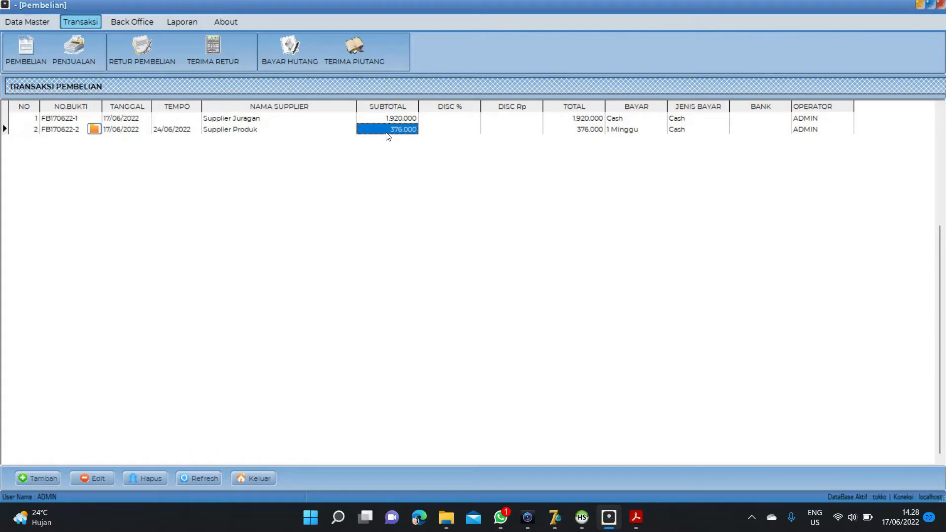
Step: Open the product master list, refresh it and check the stock of Roti O and Indomie Goreng
{"action": "left_click", "coordinate": [46, 22]}
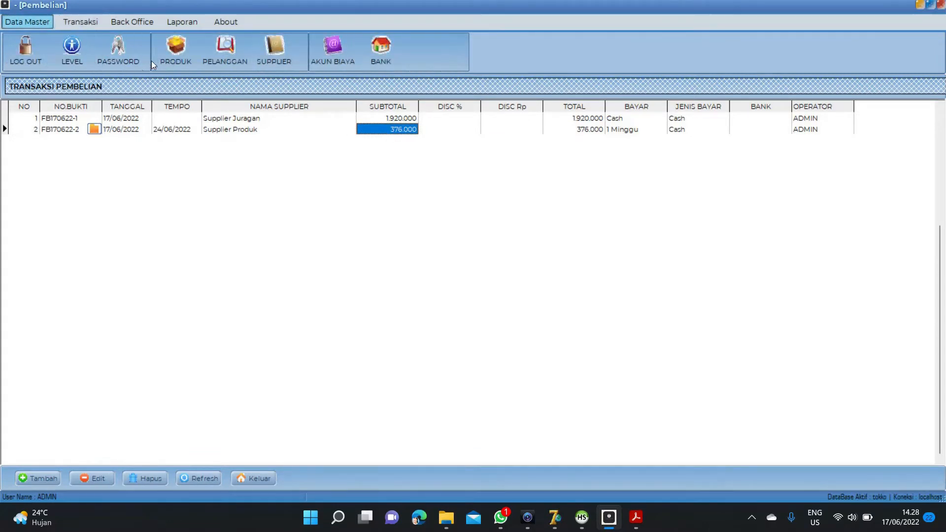
{"action": "left_click", "coordinate": [176, 49]}
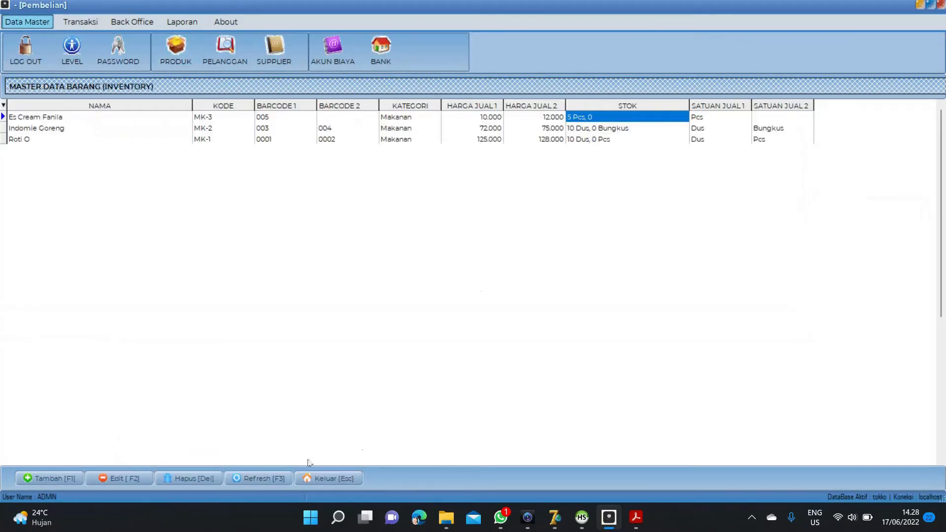
{"action": "left_click", "coordinate": [266, 478]}
{"action": "left_click", "coordinate": [592, 140]}
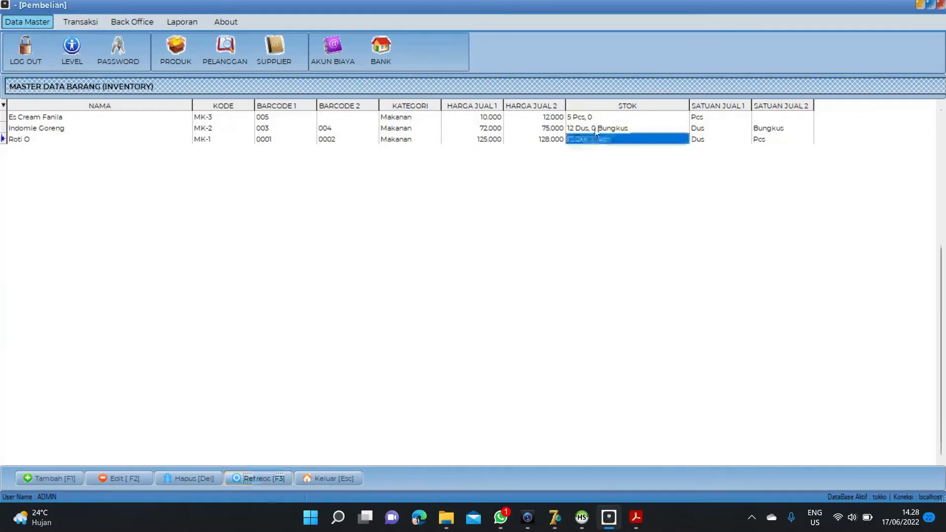
{"action": "left_click", "coordinate": [597, 129]}
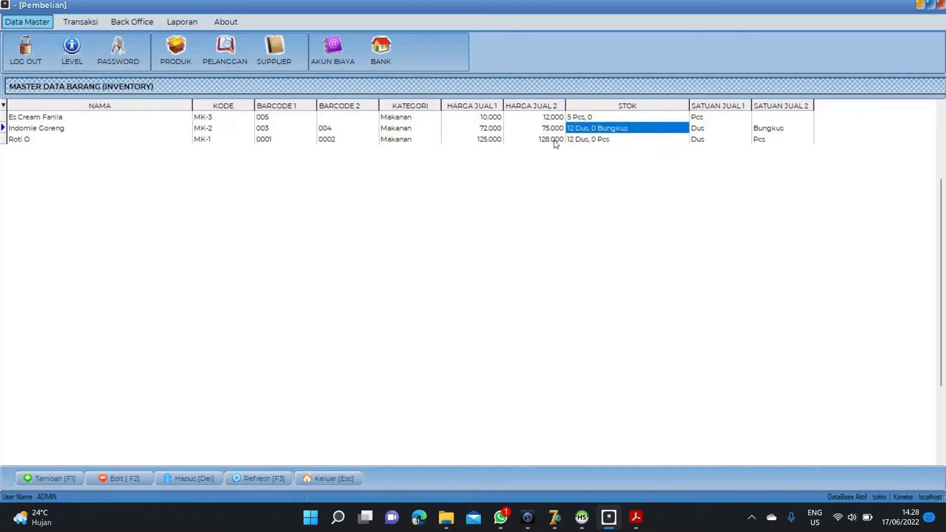
Step: Open the stock history, refresh it and check the incoming quantities from purchase FB170622-2
{"action": "left_click", "coordinate": [131, 25]}
{"action": "left_click", "coordinate": [196, 49]}
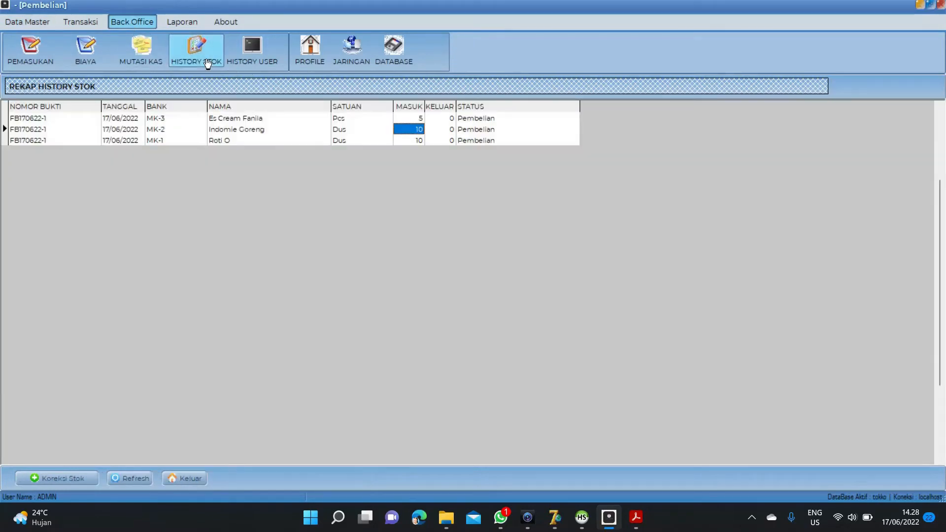
{"action": "left_click", "coordinate": [136, 480]}
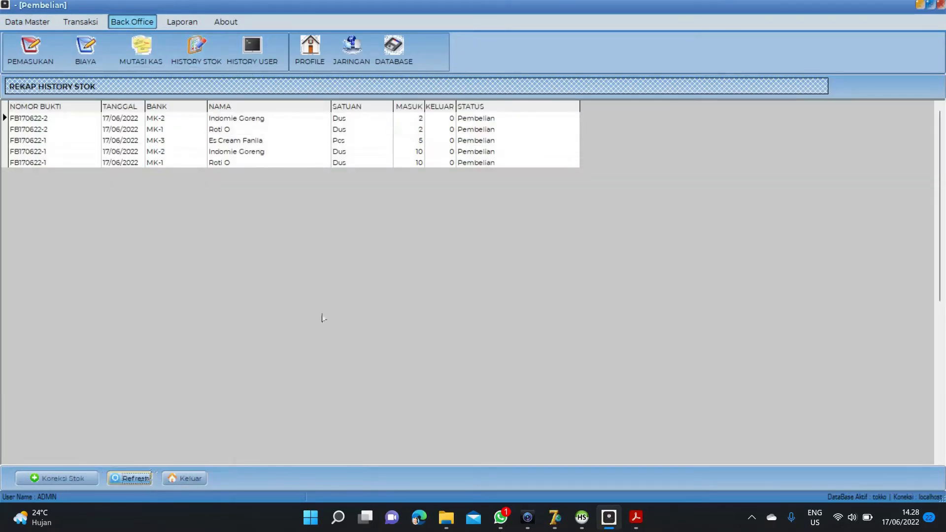
{"action": "left_click", "coordinate": [313, 130]}
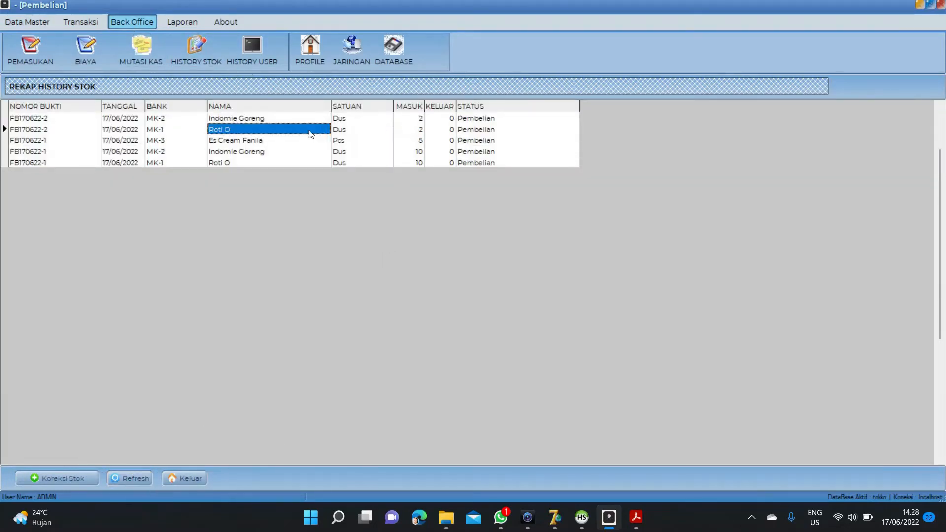
{"action": "left_click", "coordinate": [418, 130]}
{"action": "left_click", "coordinate": [418, 118]}
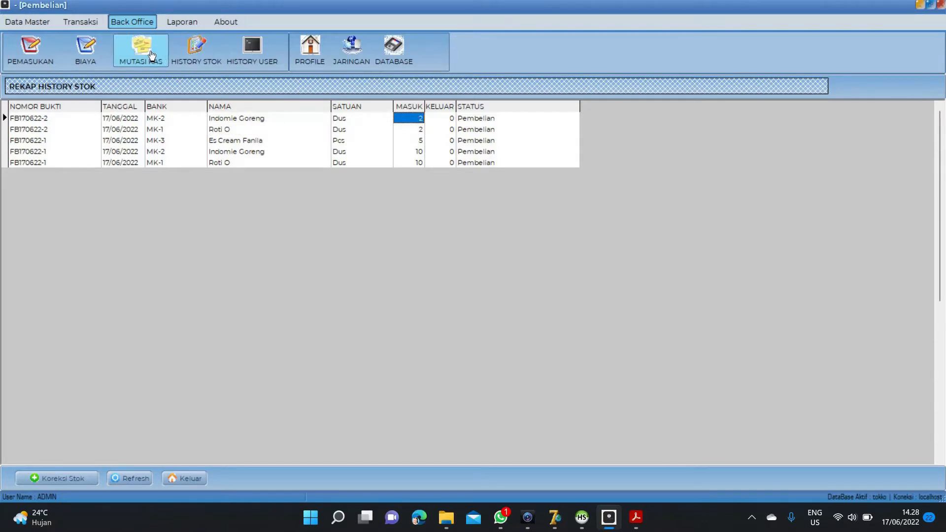
Step: Open the debt payment list and review the invoice value, payment and balance of Supplier Produk's debt
{"action": "left_click", "coordinate": [96, 23]}
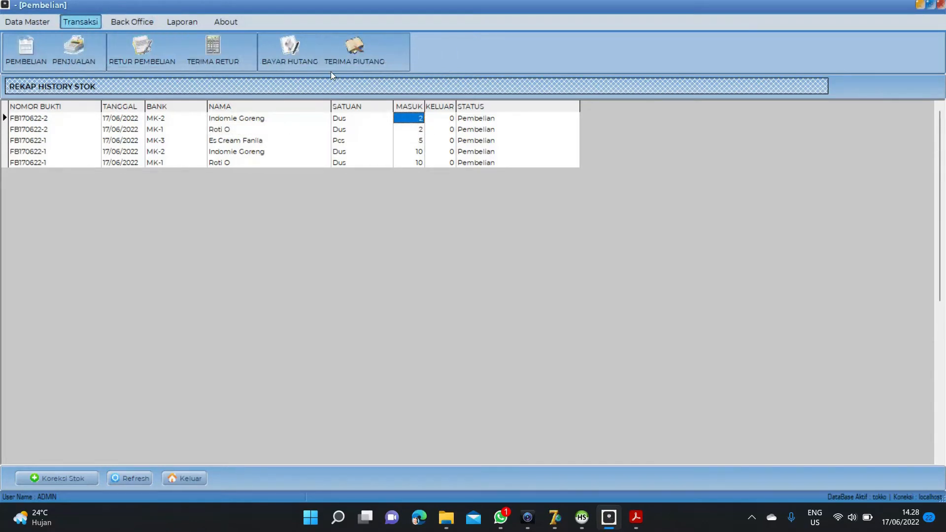
{"action": "left_click", "coordinate": [299, 55]}
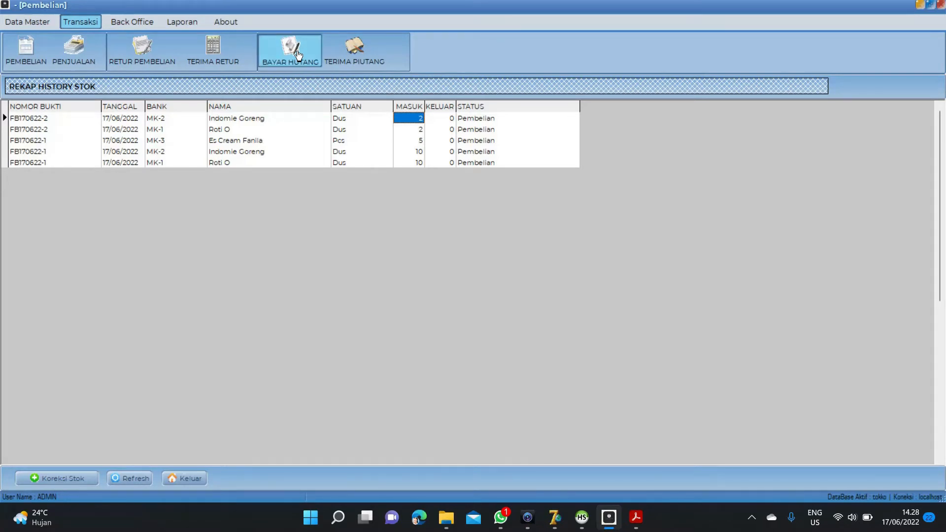
{"action": "left_click", "coordinate": [335, 120]}
{"action": "left_click", "coordinate": [459, 121]}
{"action": "left_click", "coordinate": [570, 121]}
{"action": "left_click", "coordinate": [605, 120]}
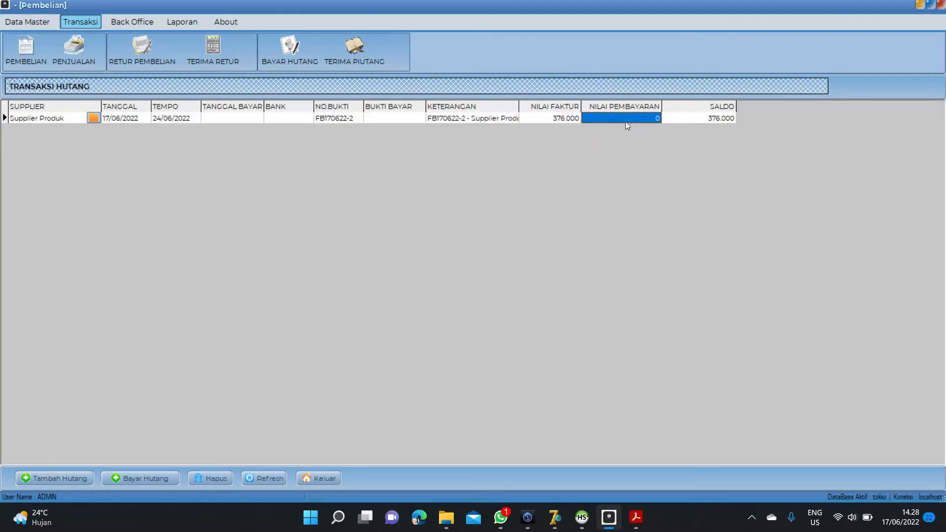
{"action": "left_click", "coordinate": [673, 120]}
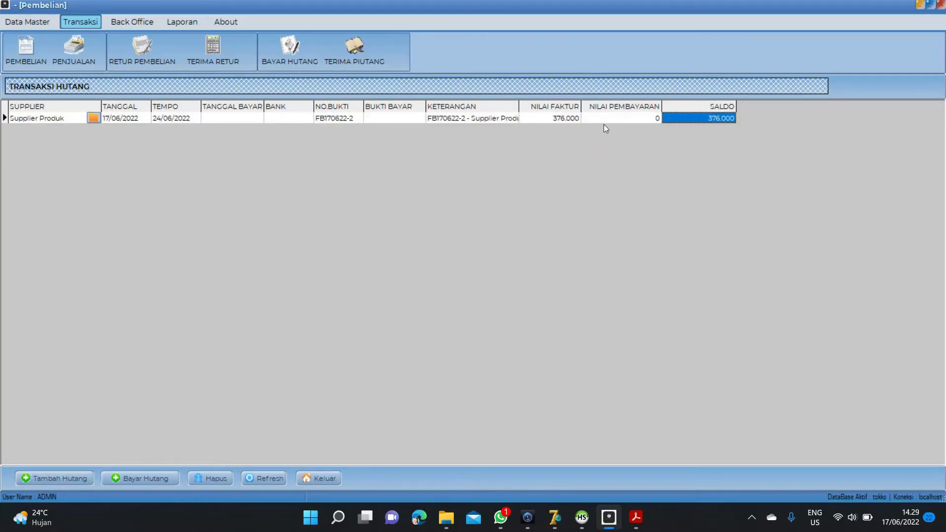
Step: Preview the purchase report for the period 17/06/2022 to 17/06/2022, and close it with its dialog
{"action": "left_click", "coordinate": [184, 21]}
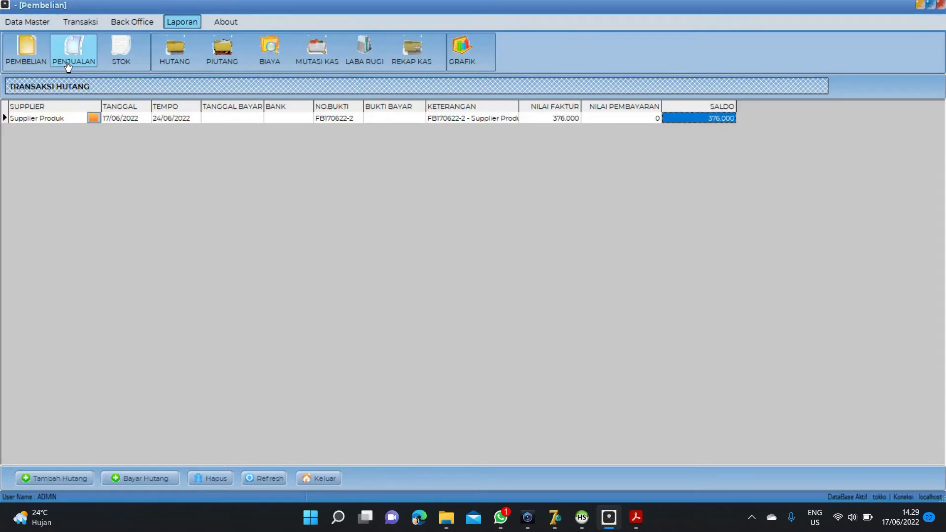
{"action": "left_click", "coordinate": [25, 55]}
{"action": "left_click", "coordinate": [54, 80]}
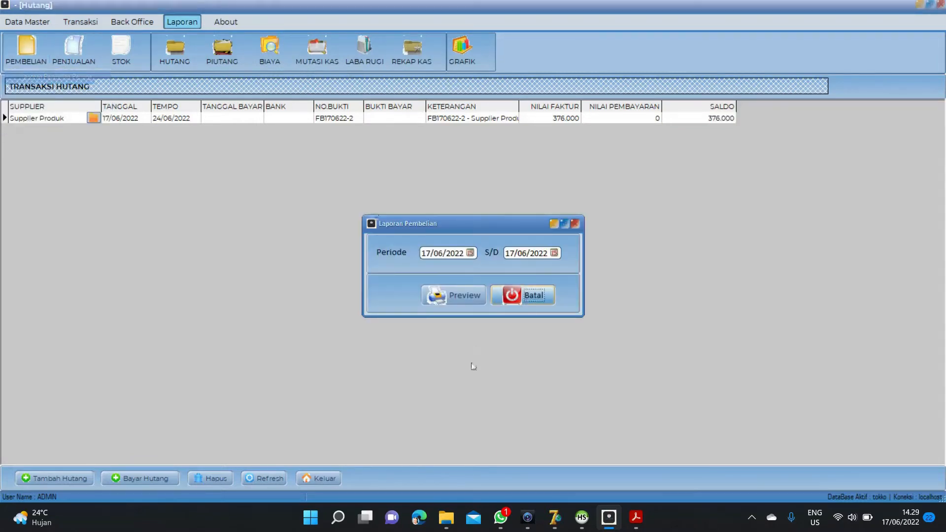
{"action": "left_click", "coordinate": [445, 291]}
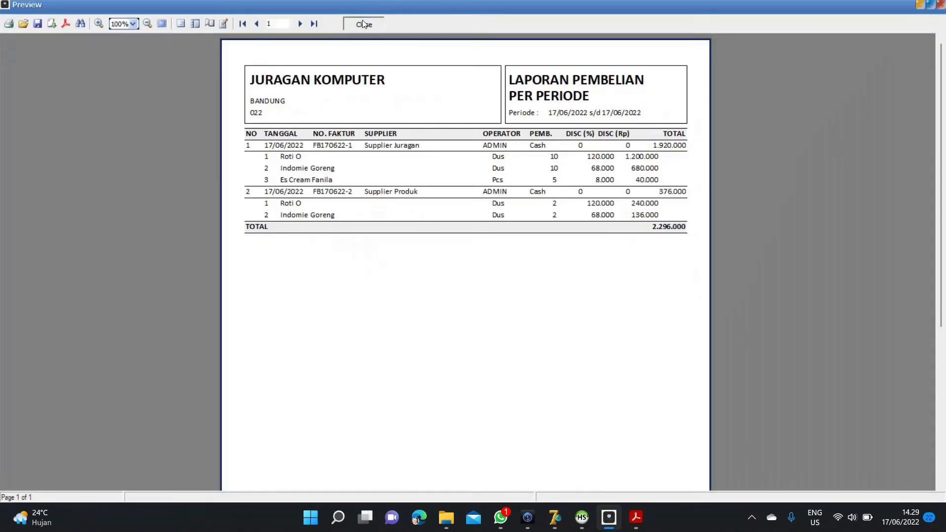
{"action": "left_click", "coordinate": [363, 23]}
{"action": "left_click", "coordinate": [526, 296]}
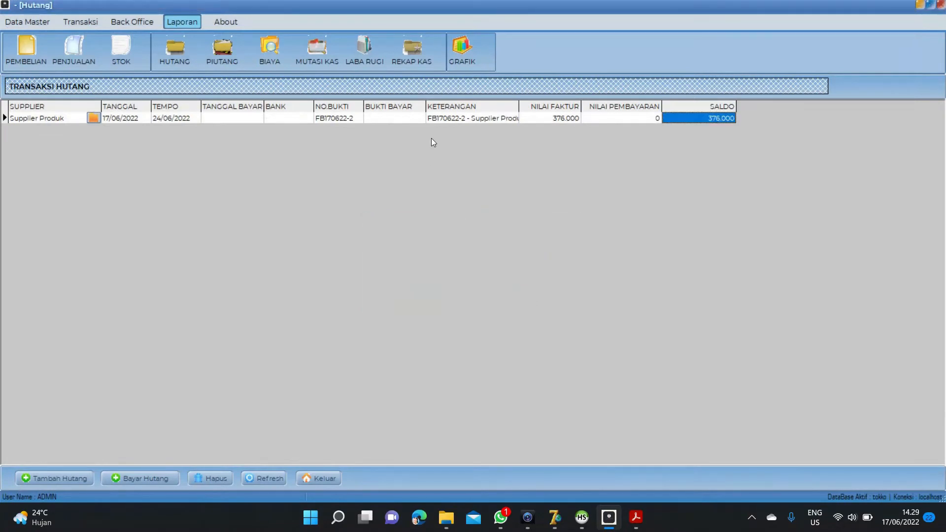
Step: Preview the debt report per supplier for Supplier Produk dated 17/06/2022, and close the preview
{"action": "left_click", "coordinate": [177, 54]}
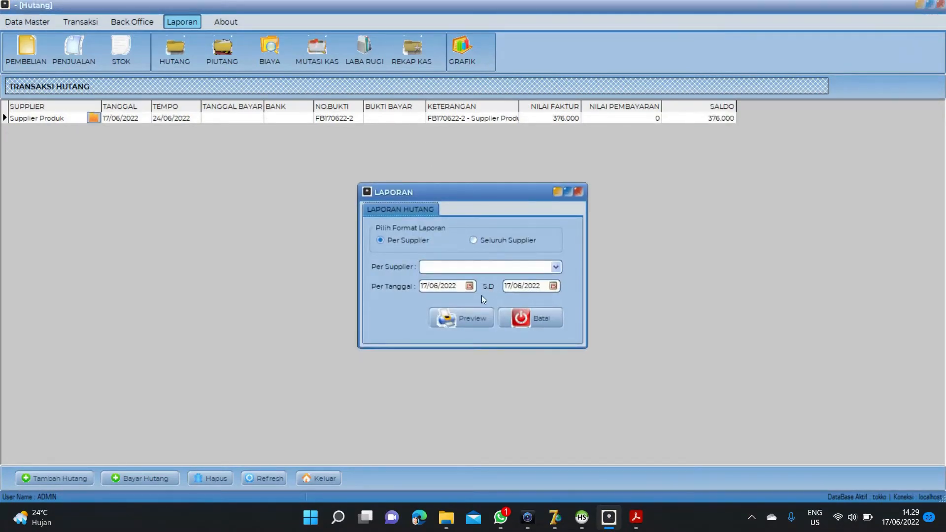
{"action": "left_click", "coordinate": [556, 267]}
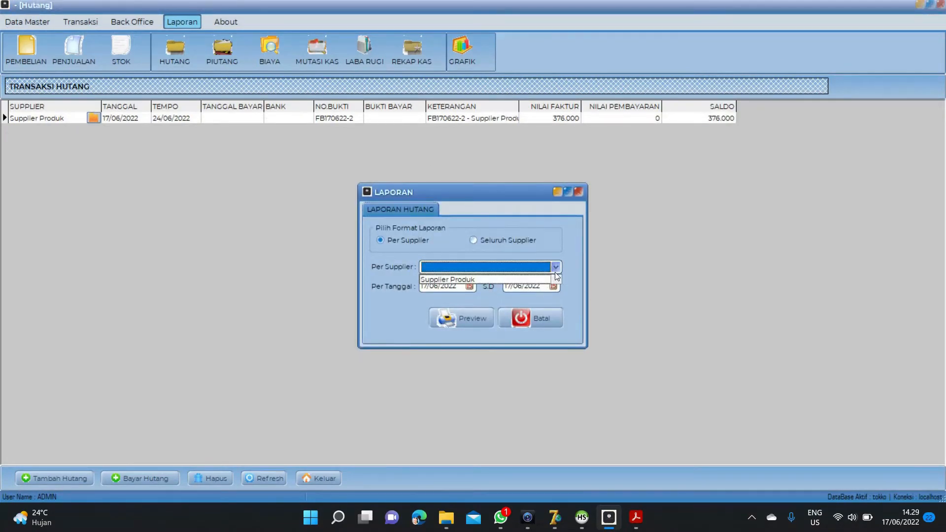
{"action": "left_click", "coordinate": [543, 278]}
{"action": "left_click", "coordinate": [452, 320]}
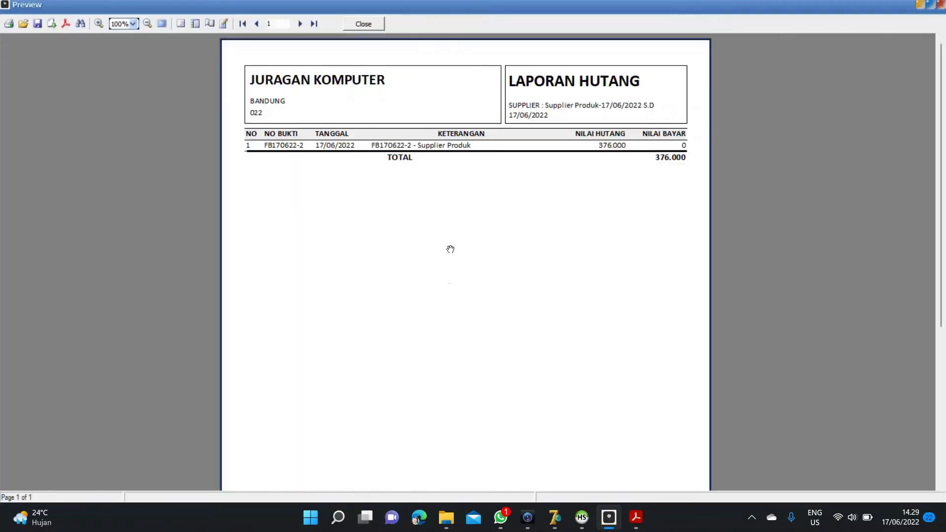
{"action": "left_click", "coordinate": [364, 23]}
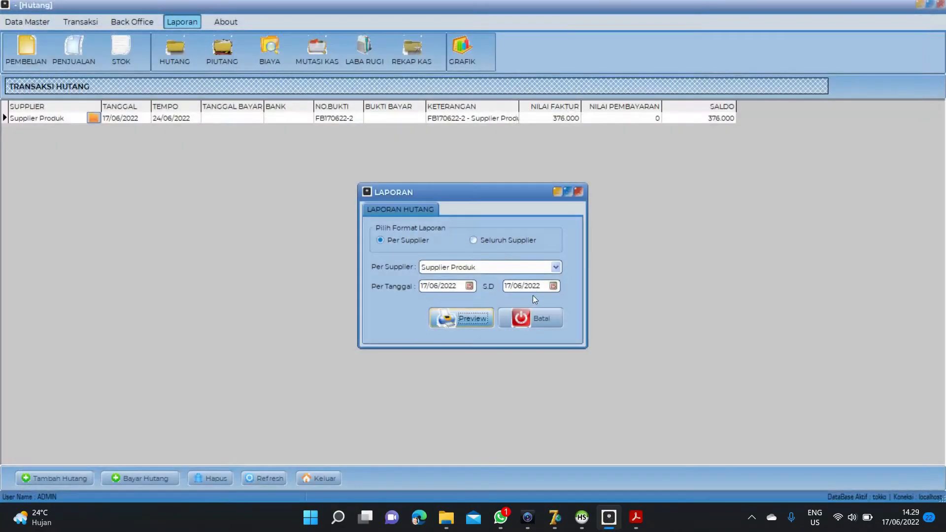
Step: Preview the debt report for all suppliers (Seluruh Supplier), and close the preview and the report dialog
{"action": "left_click", "coordinate": [509, 241]}
{"action": "left_click", "coordinate": [470, 319]}
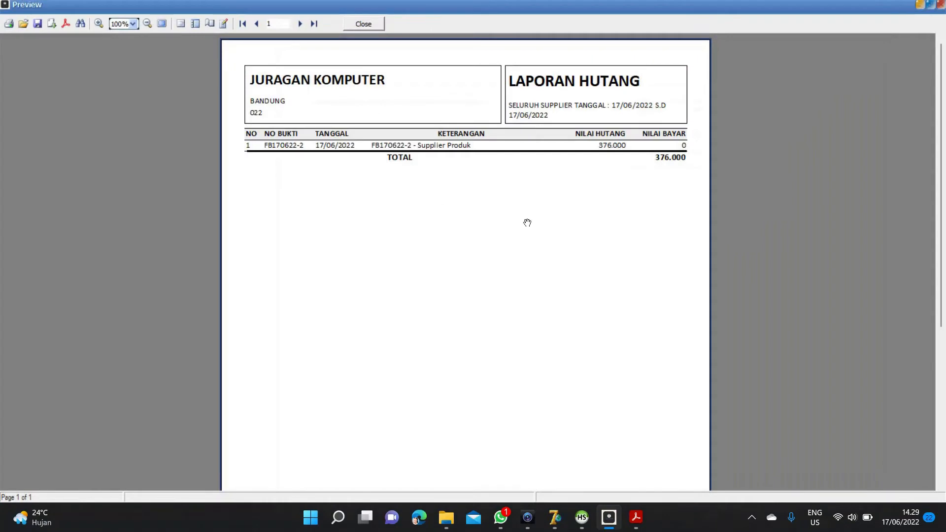
{"action": "left_click", "coordinate": [381, 28]}
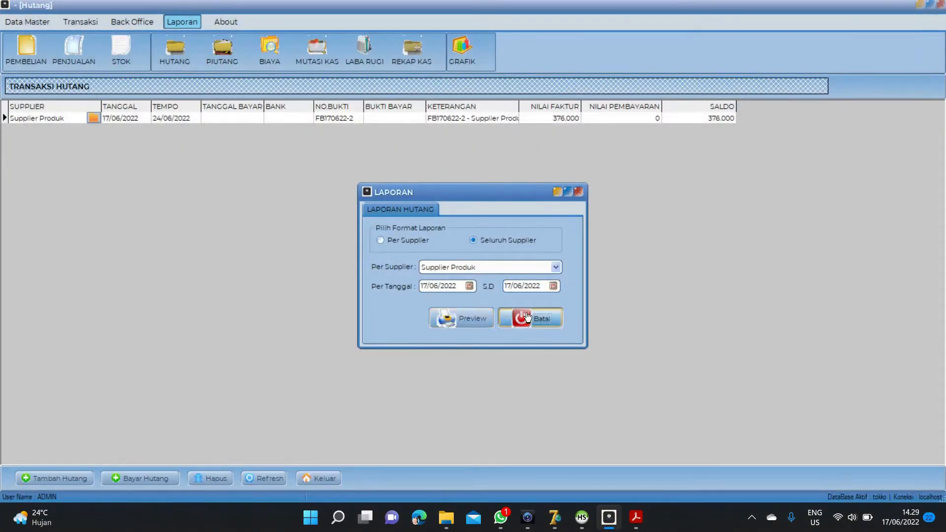
{"action": "left_click", "coordinate": [554, 315]}
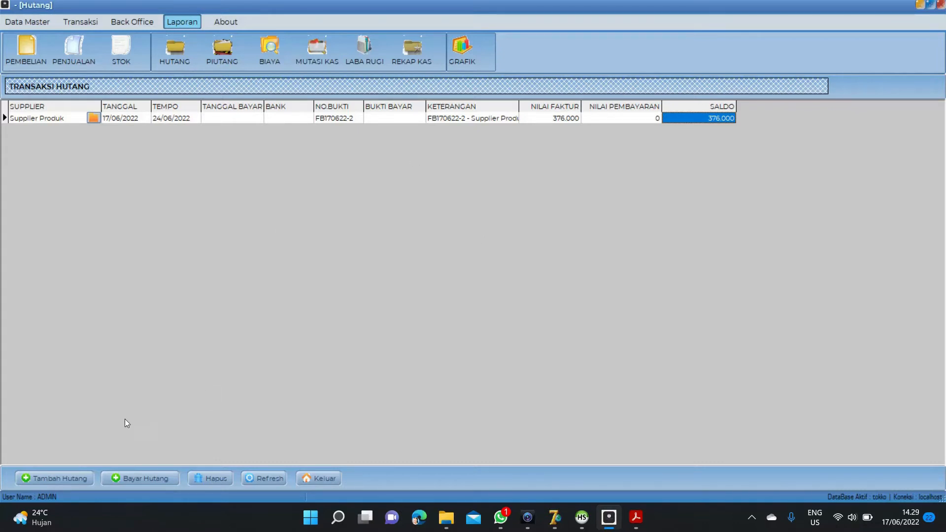
Step: Add a new debt entry in the debt transactions and assign Supplier Juragan as its supplier
{"action": "left_click", "coordinate": [72, 478]}
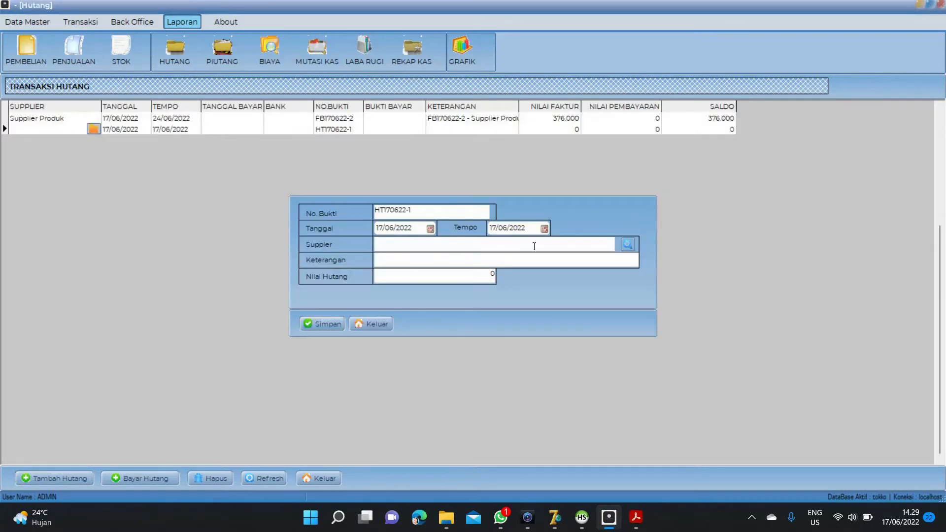
{"action": "left_click", "coordinate": [622, 245]}
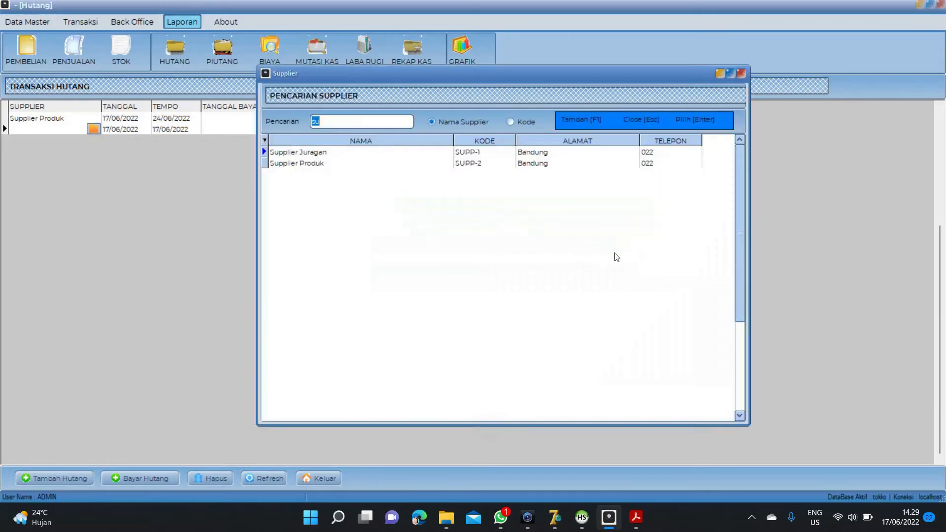
{"action": "double_click", "coordinate": [325, 165]}
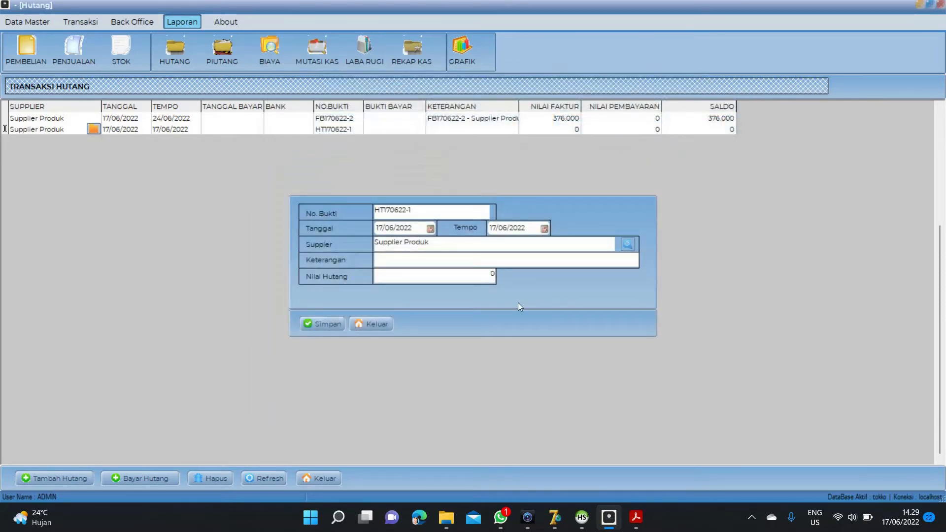
{"action": "left_click", "coordinate": [627, 244]}
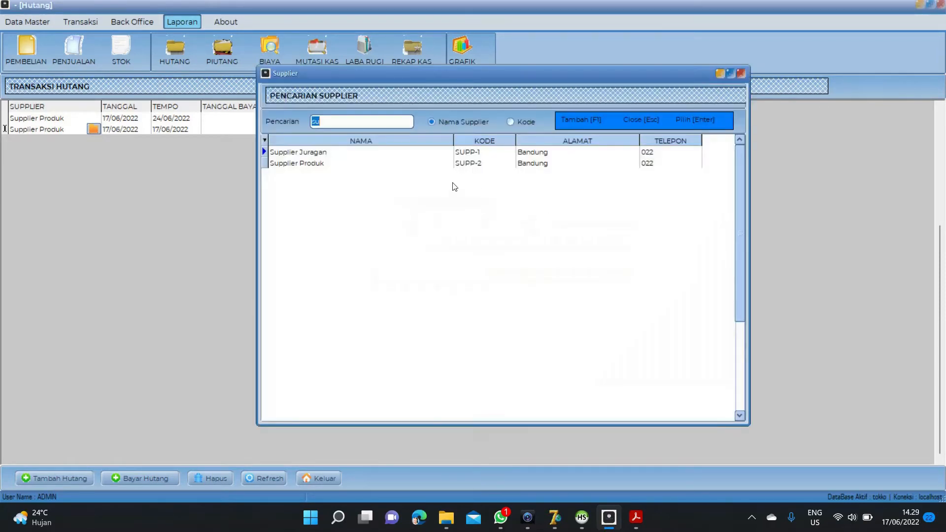
{"action": "double_click", "coordinate": [333, 153]}
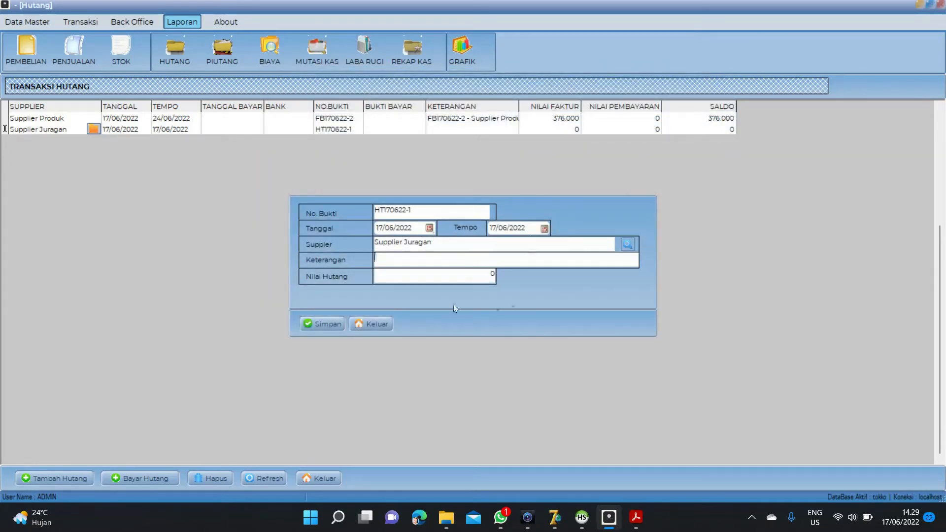
Step: Describe the new debt as "Saldo Hutang Juragan", set its value to 500000 and save it
{"action": "type", "text": "aldo Hutang Juragan"}
{"action": "key", "text": "Return"}
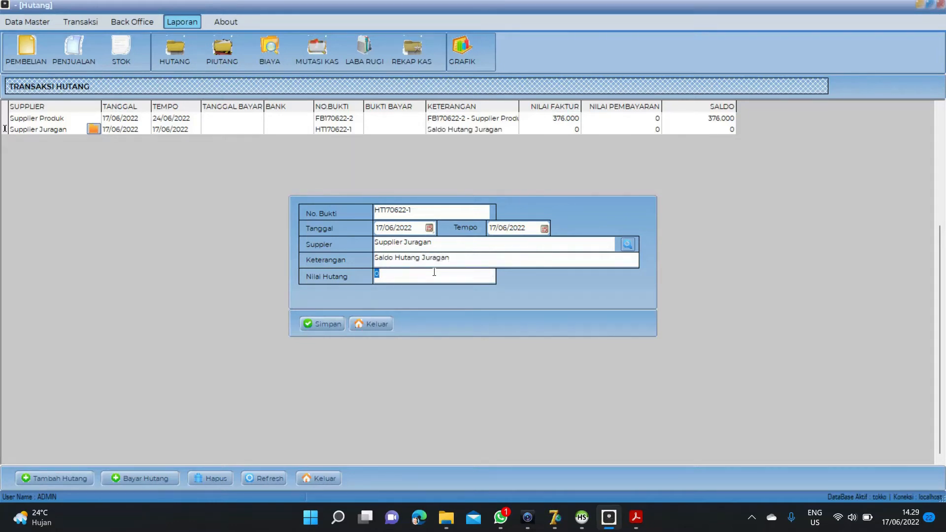
{"action": "type", "text": "500000"}
{"action": "left_click", "coordinate": [323, 324]}
{"action": "left_click", "coordinate": [463, 289]}
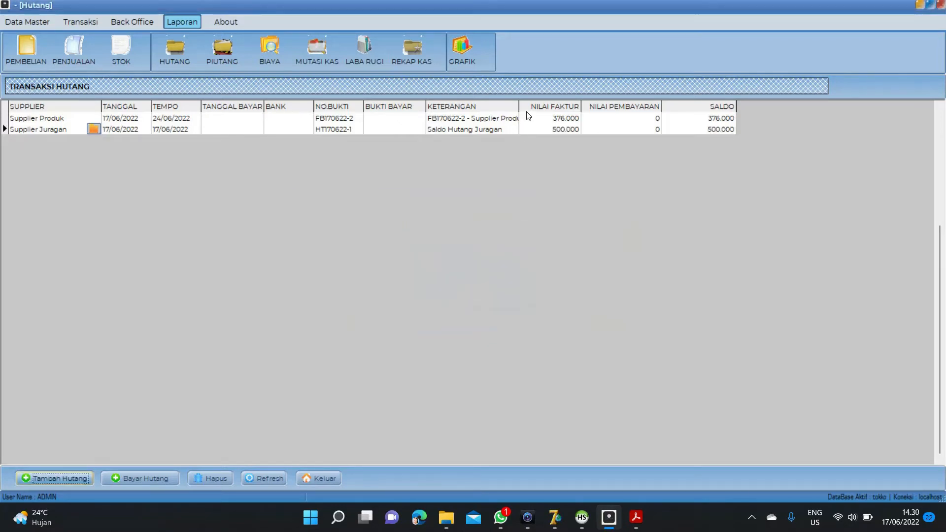
Step: Check the invoice values of the Supplier Juragan and Supplier Produk debts in the debt list
{"action": "left_click", "coordinate": [525, 128]}
{"action": "left_click", "coordinate": [539, 129]}
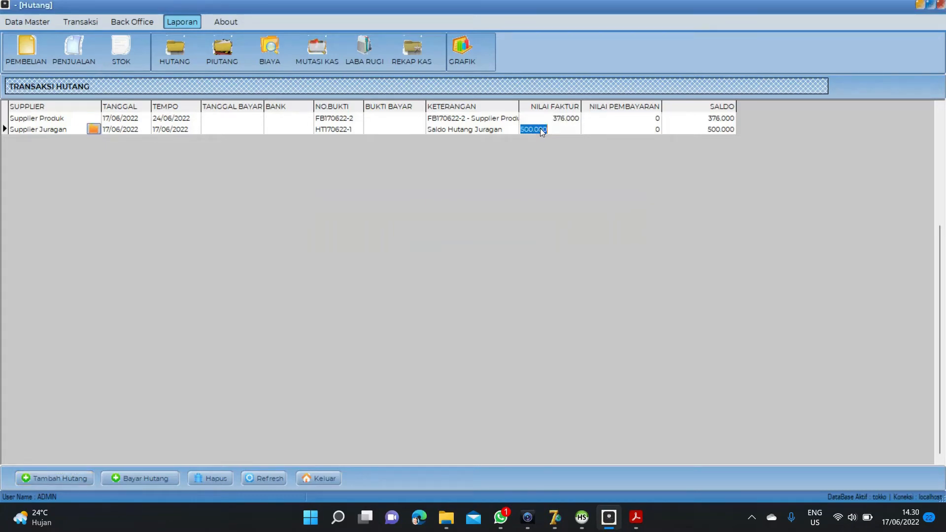
{"action": "key", "text": "Up"}
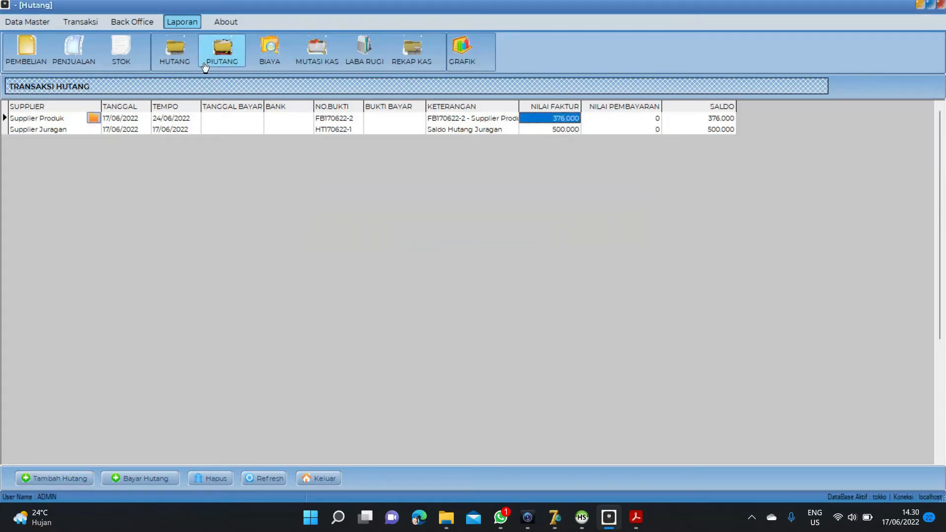
Step: Preview the debt report for all suppliers and again per supplier for Supplier Produk
{"action": "left_click", "coordinate": [180, 61]}
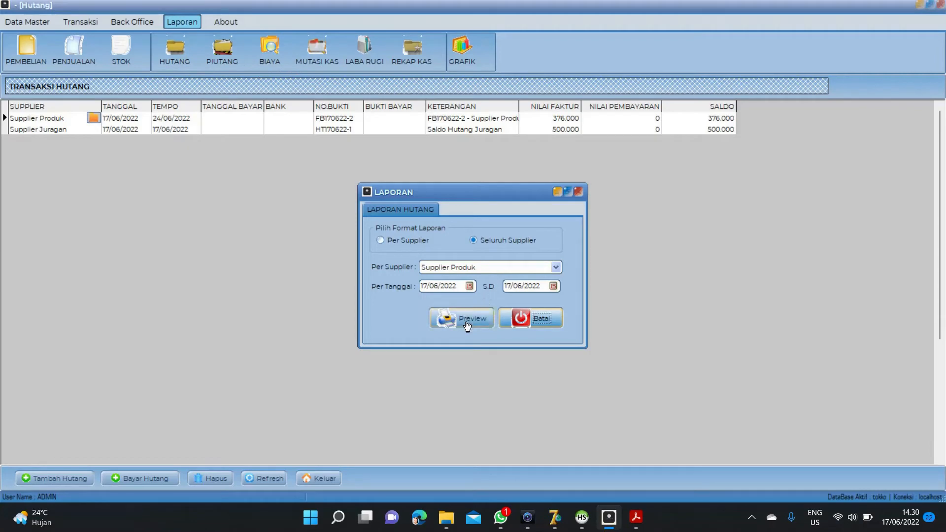
{"action": "left_click", "coordinate": [467, 325]}
{"action": "key", "text": "Escape"}
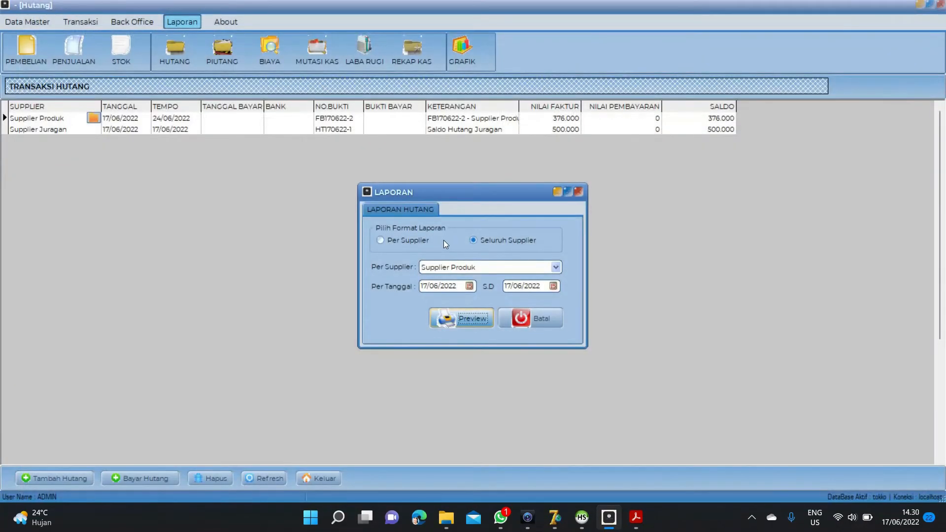
{"action": "left_click", "coordinate": [422, 240]}
{"action": "left_click", "coordinate": [469, 315]}
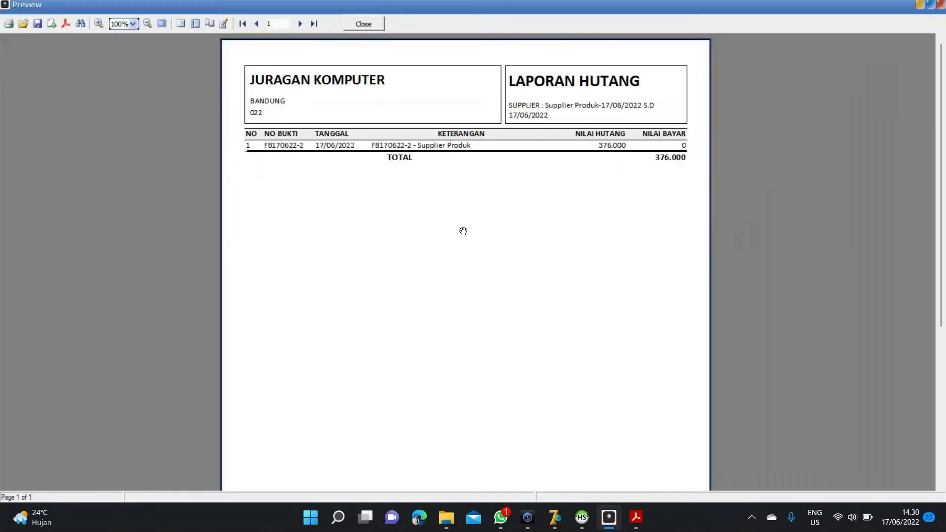
Step: Preview the debt report per supplier for Supplier Juragan and again for all suppliers
{"action": "left_click", "coordinate": [365, 25]}
{"action": "left_click", "coordinate": [556, 267]}
{"action": "left_click", "coordinate": [527, 277]}
{"action": "left_click", "coordinate": [451, 319]}
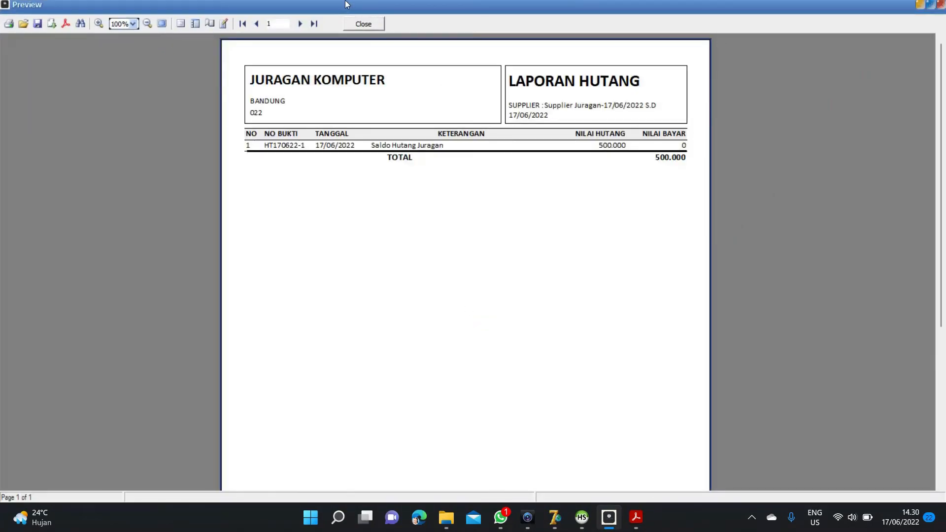
{"action": "left_click", "coordinate": [363, 24]}
{"action": "left_click", "coordinate": [492, 238]}
{"action": "left_click", "coordinate": [464, 319]}
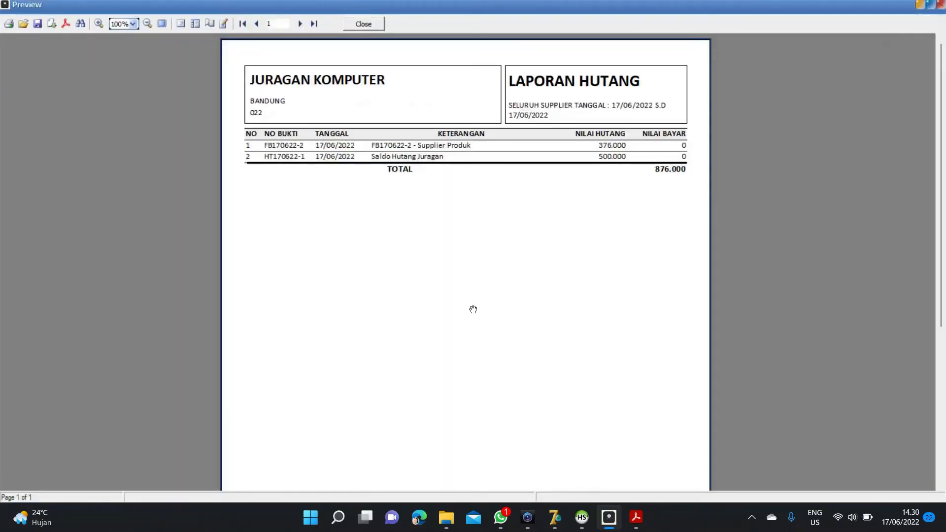
{"action": "key", "text": "Escape"}
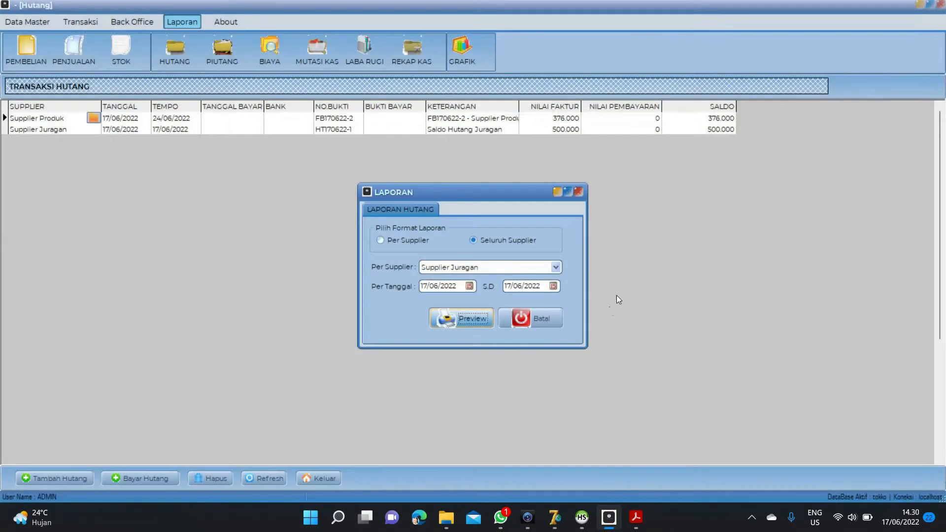
{"action": "left_click", "coordinate": [525, 321]}
Step: Start a new debt payment for Supplier Produk with Cash as the payment type
{"action": "left_click", "coordinate": [238, 128]}
{"action": "left_click", "coordinate": [221, 117]}
{"action": "left_click", "coordinate": [220, 128]}
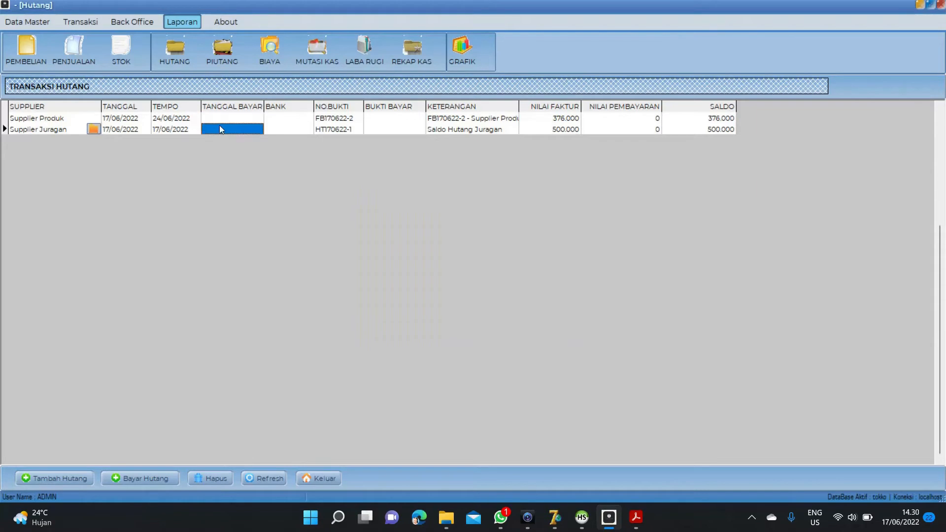
{"action": "left_click", "coordinate": [155, 479]}
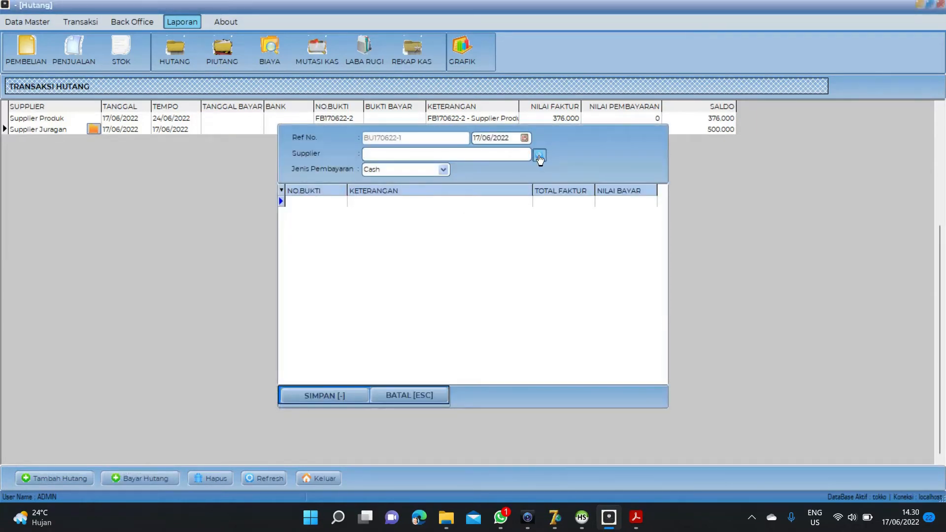
{"action": "left_click", "coordinate": [541, 156]}
{"action": "double_click", "coordinate": [310, 163]}
{"action": "left_click", "coordinate": [444, 170]}
{"action": "left_click", "coordinate": [432, 183]}
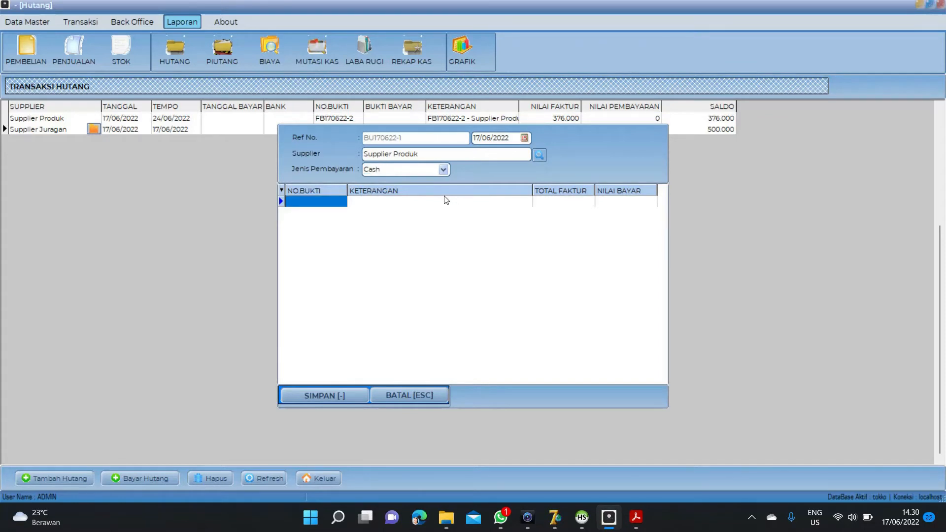
Step: Add Supplier Produk's outstanding credit purchase invoice to the debt payment
{"action": "key", "text": "Return"}
{"action": "key", "text": "Return"}
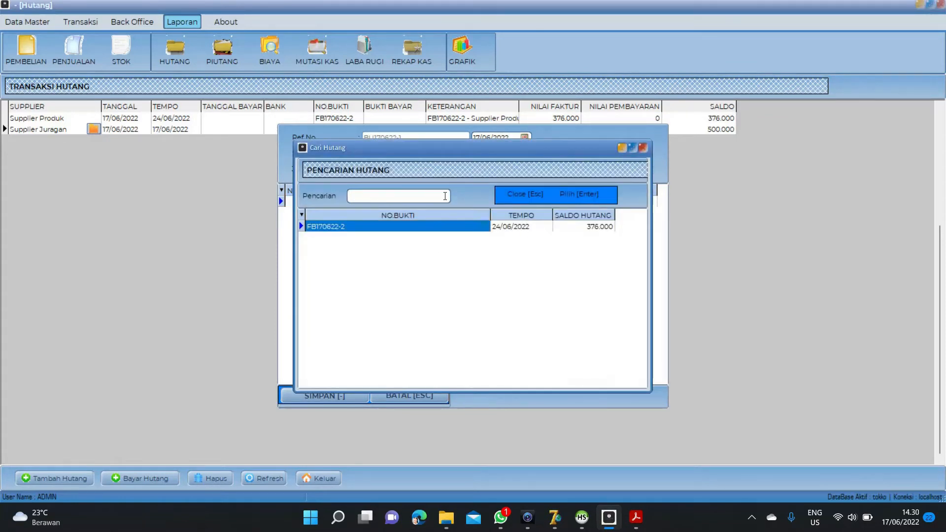
{"action": "key", "text": "Right"}
{"action": "key", "text": "Right"}
{"action": "key", "text": "Left"}
{"action": "key", "text": "Return"}
{"action": "key", "text": "Return"}
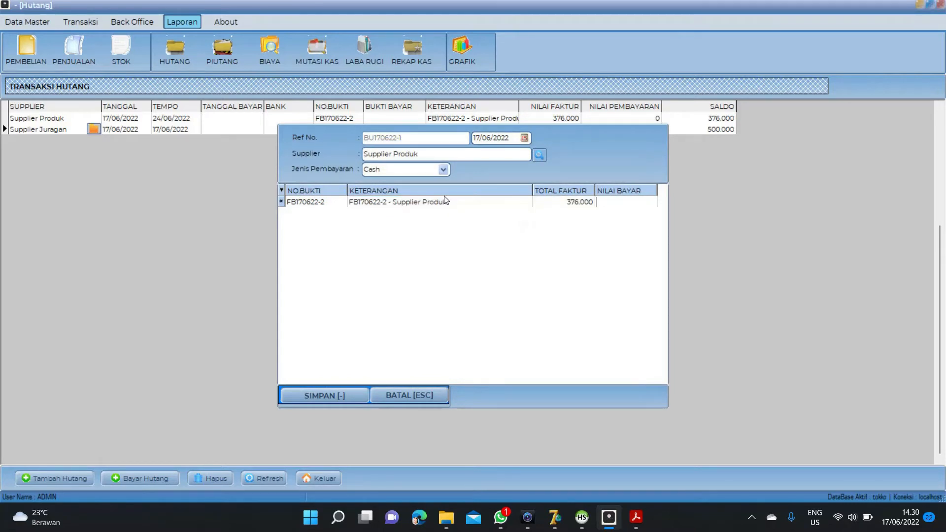
Step: Set the amount paid on the invoice to 76.000, save the payment and refresh the debt list
{"action": "type", "text": "76.000"}
{"action": "key", "text": "Return"}
{"action": "left_click", "coordinate": [331, 392]}
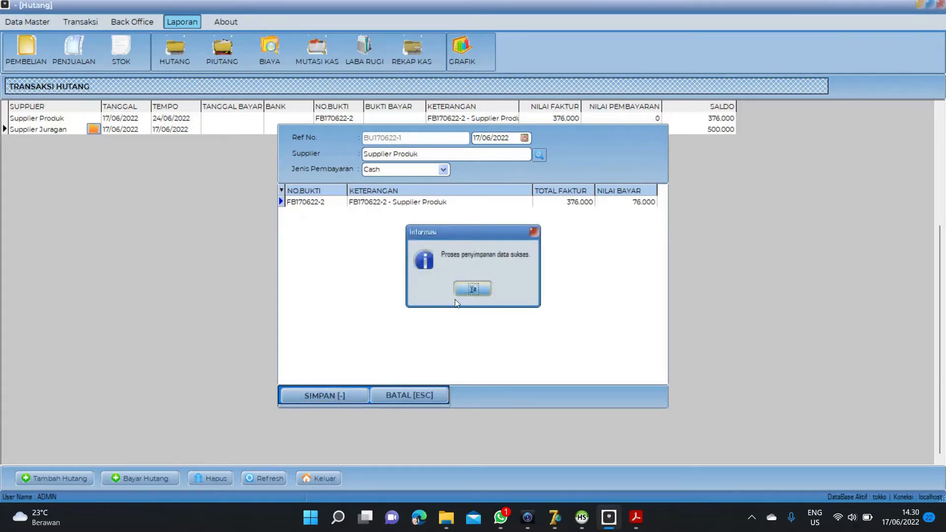
{"action": "left_click", "coordinate": [473, 289]}
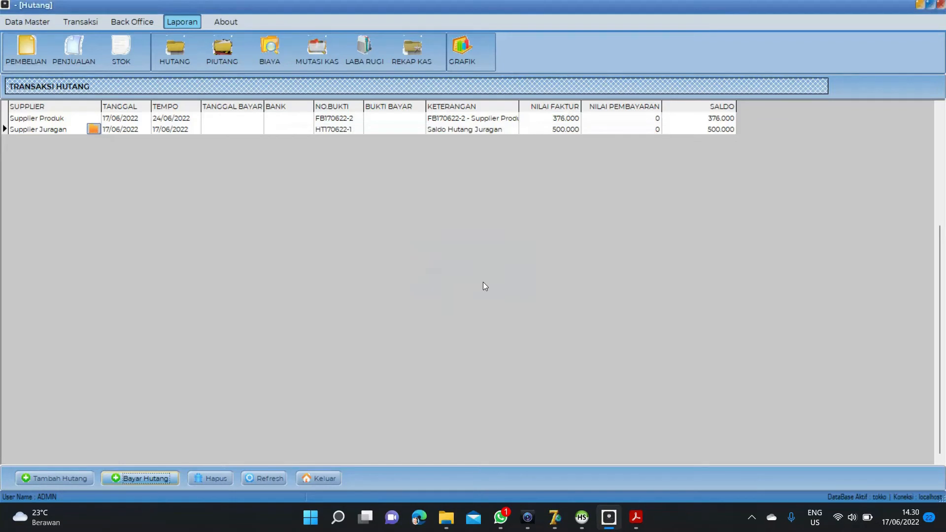
{"action": "left_click", "coordinate": [270, 478]}
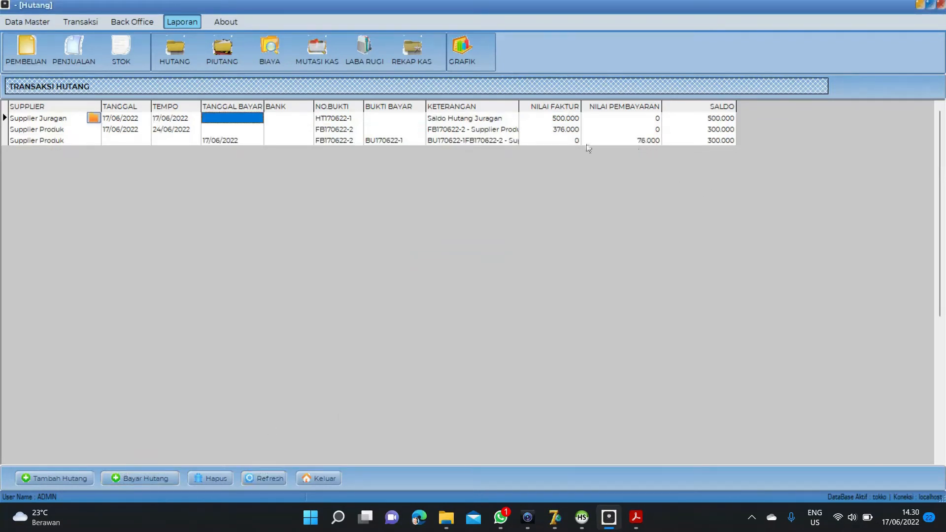
Step: Preview the debt report for Supplier Produk including its new payment, and again for all suppliers
{"action": "left_click", "coordinate": [176, 58]}
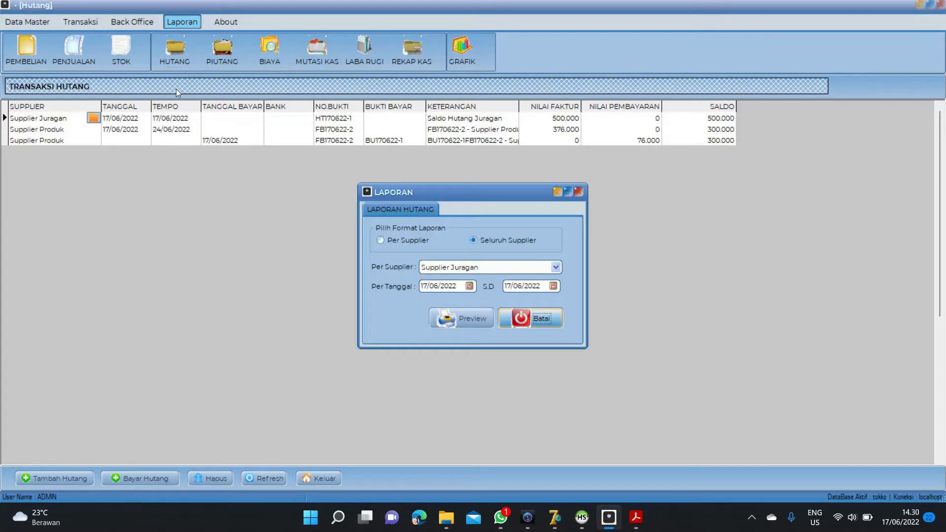
{"action": "left_click", "coordinate": [380, 241]}
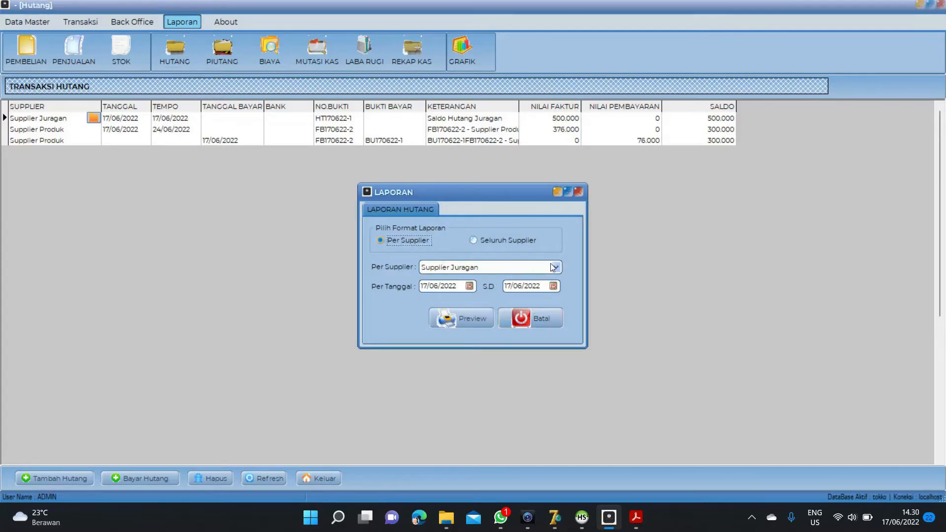
{"action": "left_click", "coordinate": [549, 268]}
{"action": "left_click", "coordinate": [538, 289]}
{"action": "left_click", "coordinate": [463, 318]}
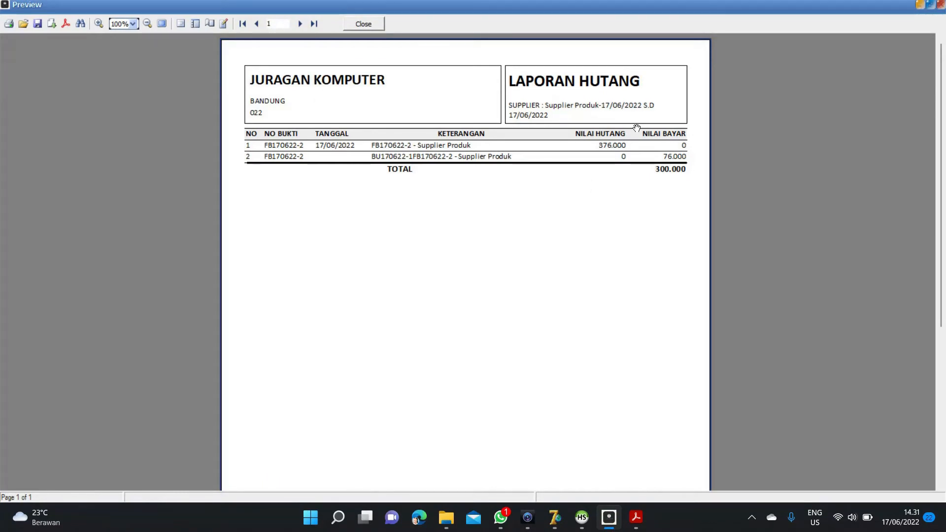
{"action": "key", "text": "Escape"}
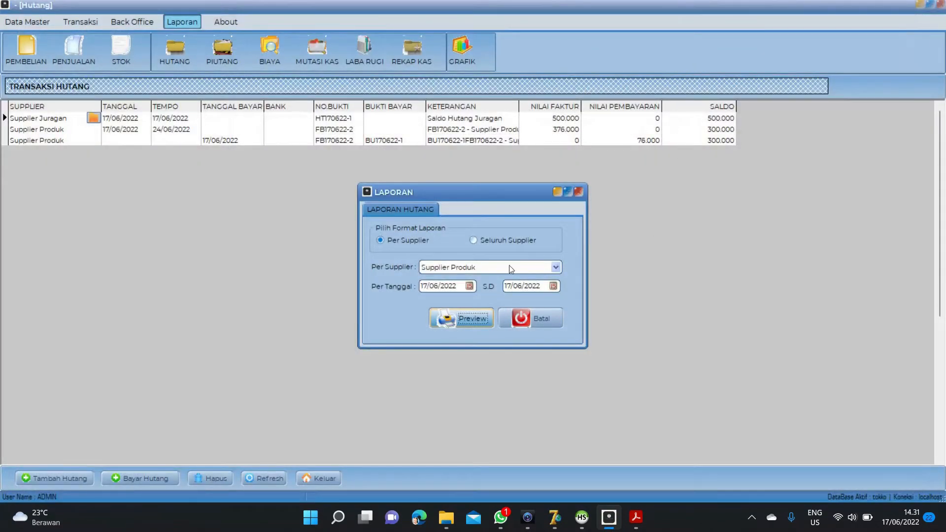
{"action": "left_click", "coordinate": [487, 241]}
{"action": "left_click", "coordinate": [466, 319]}
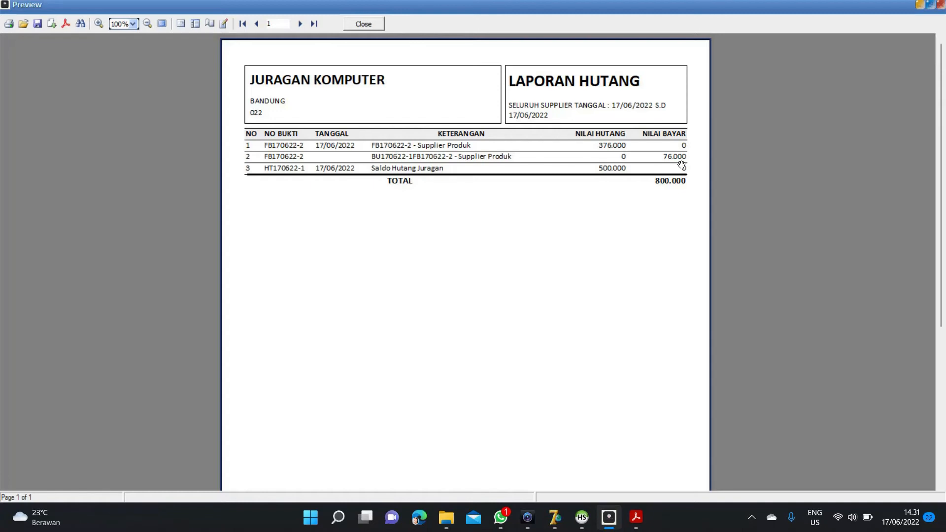
{"action": "key", "text": "Escape"}
{"action": "left_click", "coordinate": [540, 320]}
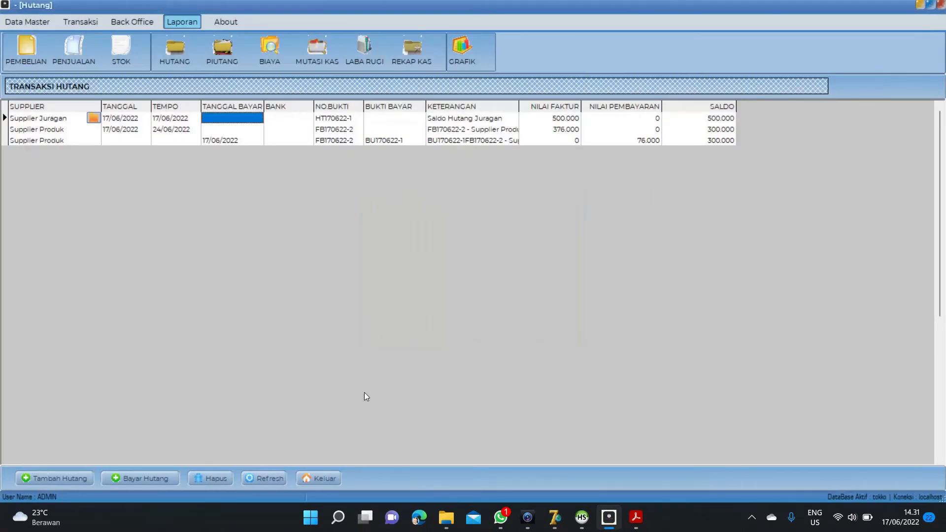
Step: Close the debt list and check the debt payment's entry in the overview of all cash mutations
{"action": "left_click", "coordinate": [320, 479]}
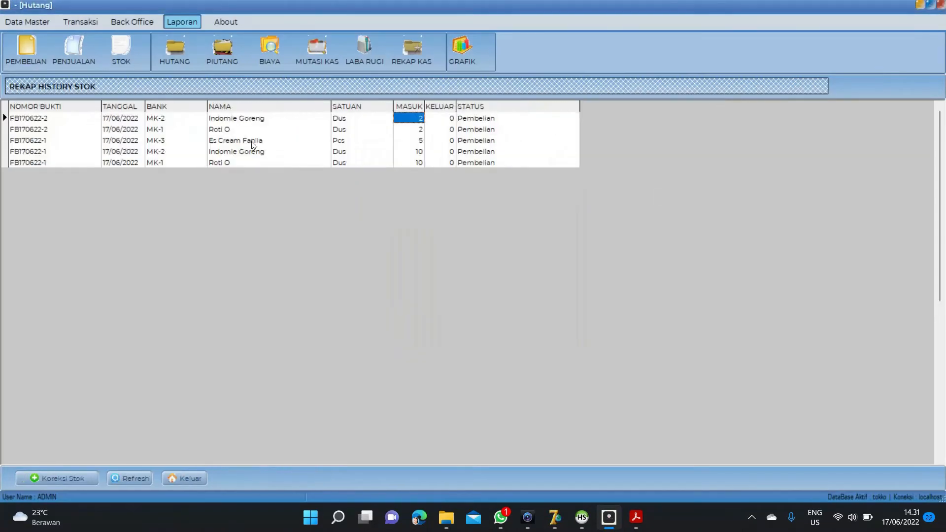
{"action": "left_click", "coordinate": [126, 28]}
{"action": "left_click", "coordinate": [140, 50]}
{"action": "left_click", "coordinate": [138, 105]}
{"action": "key", "text": "Down"}
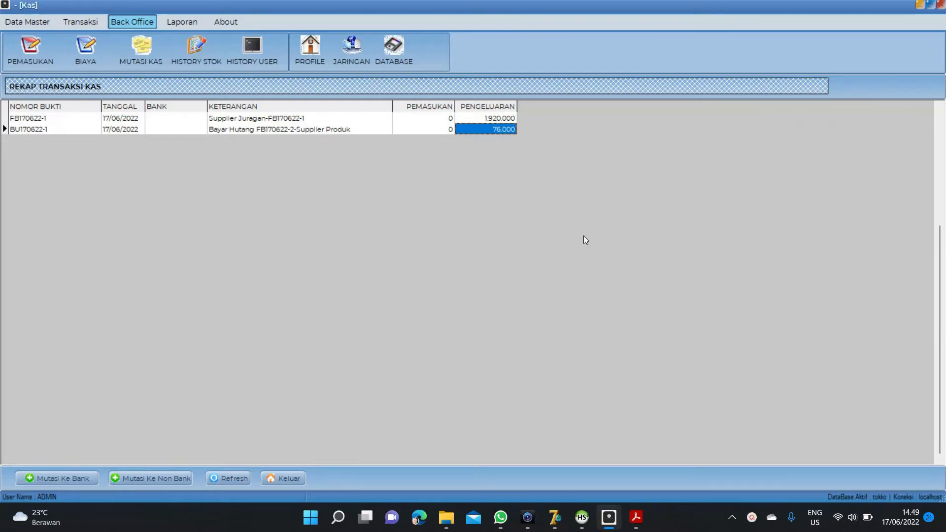
Step: Start a new purchase return against the Supplier Juragan purchase invoice, keeping Cash as the payment type
{"action": "left_click", "coordinate": [94, 22]}
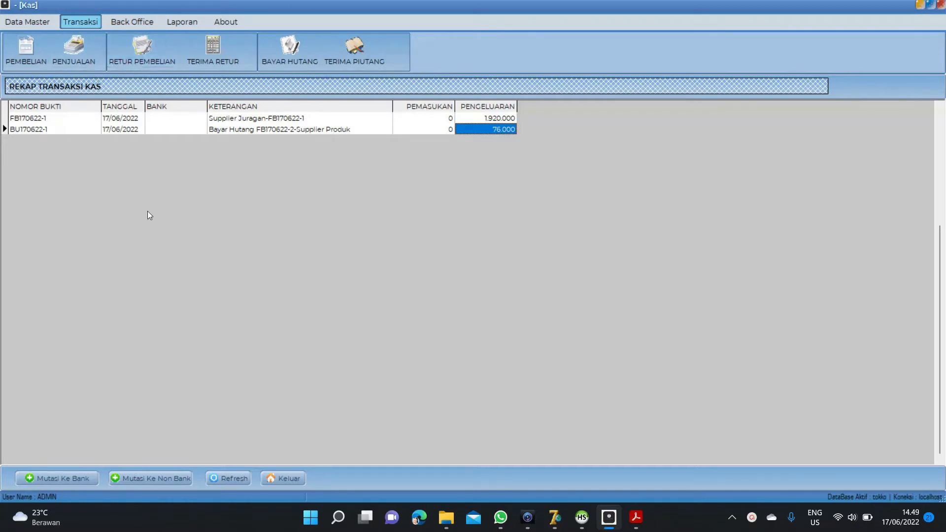
{"action": "left_click", "coordinate": [150, 60]}
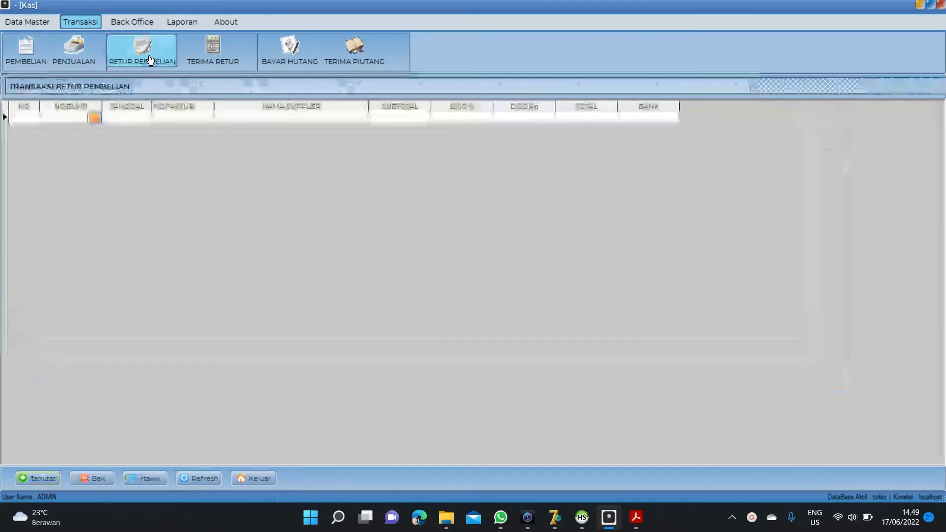
{"action": "left_click", "coordinate": [30, 478]}
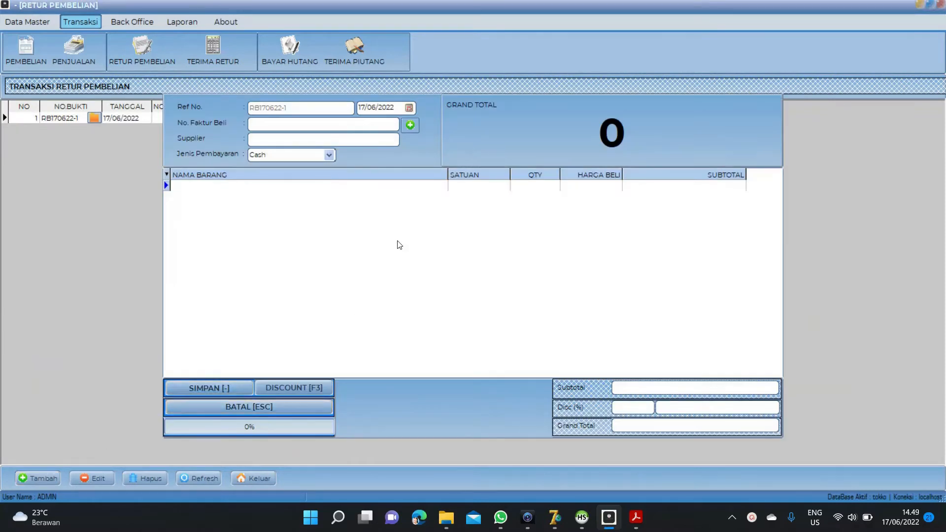
{"action": "left_click", "coordinate": [412, 126]}
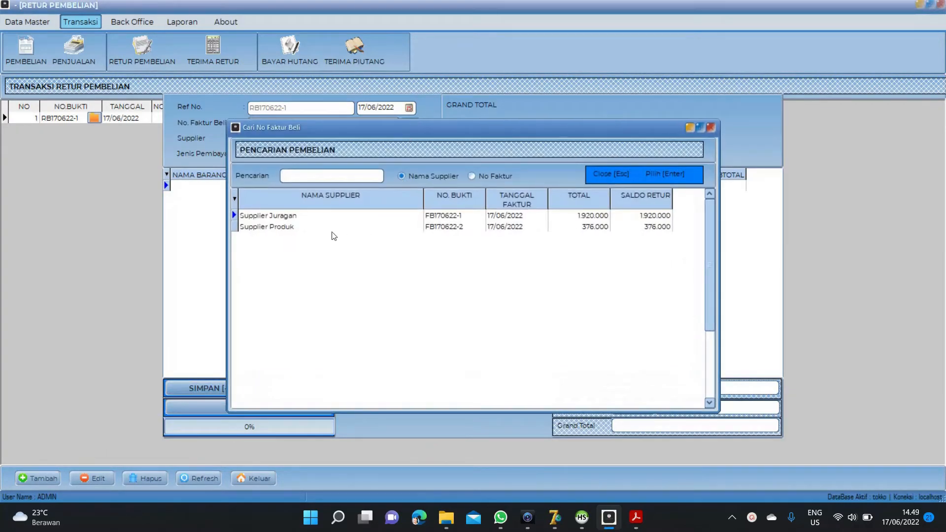
{"action": "left_click", "coordinate": [329, 226]}
{"action": "left_click", "coordinate": [329, 216]}
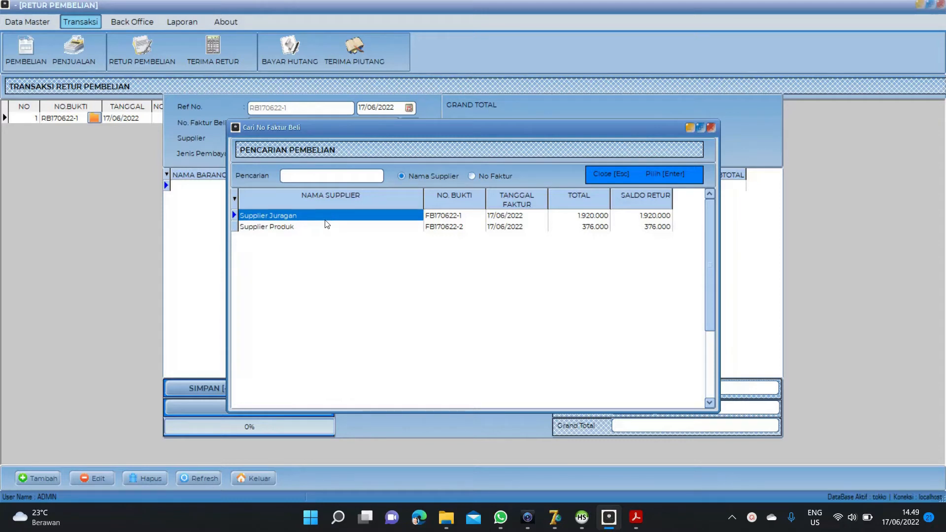
{"action": "left_click", "coordinate": [325, 227]}
{"action": "double_click", "coordinate": [325, 216]}
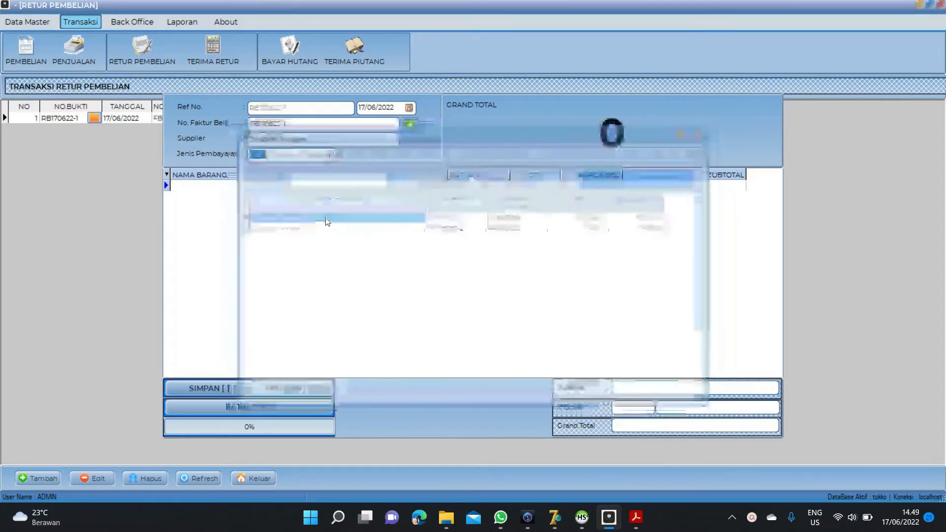
{"action": "left_click", "coordinate": [326, 155]}
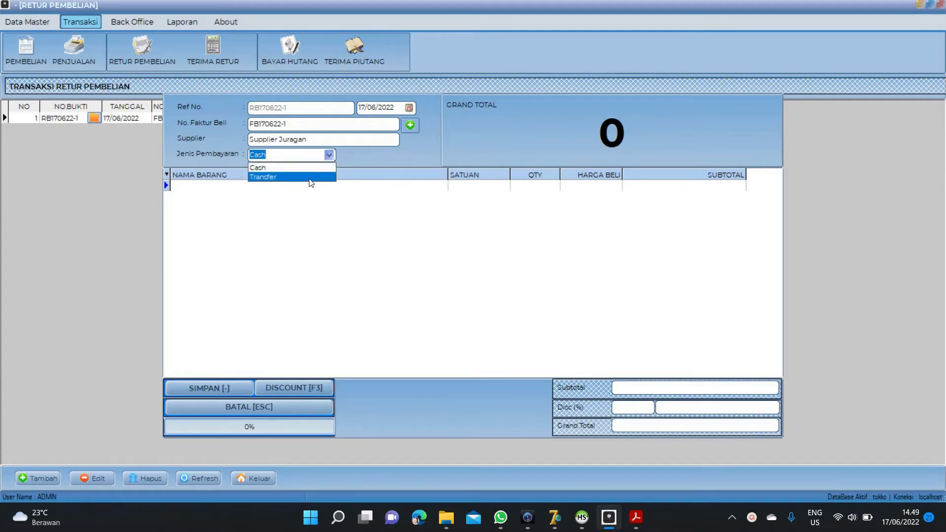
{"action": "left_click", "coordinate": [353, 165]}
Step: Add Roti O to the purchase return with a quantity of 1 Dus and save the return
{"action": "left_click", "coordinate": [295, 186]}
{"action": "key", "text": "Return"}
{"action": "key", "text": "Return"}
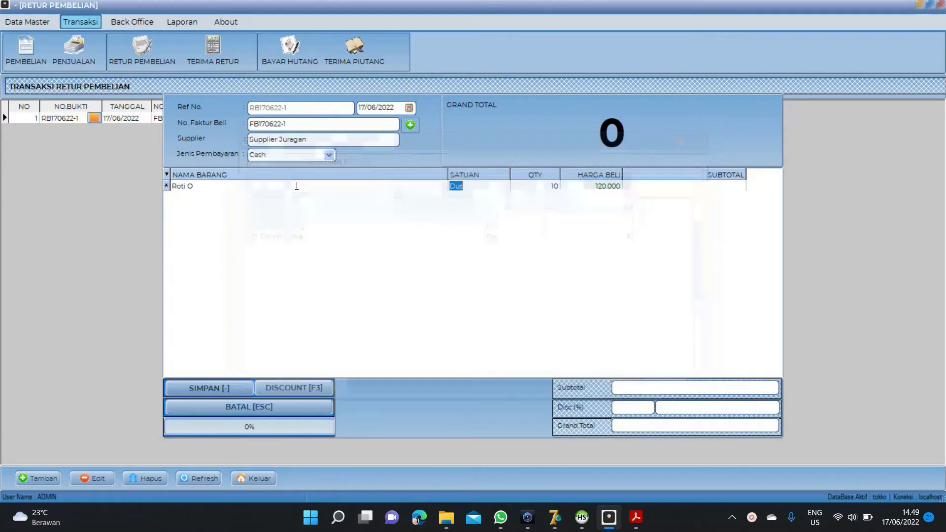
{"action": "key", "text": "Return"}
{"action": "type", "text": "1"}
{"action": "key", "text": "Return"}
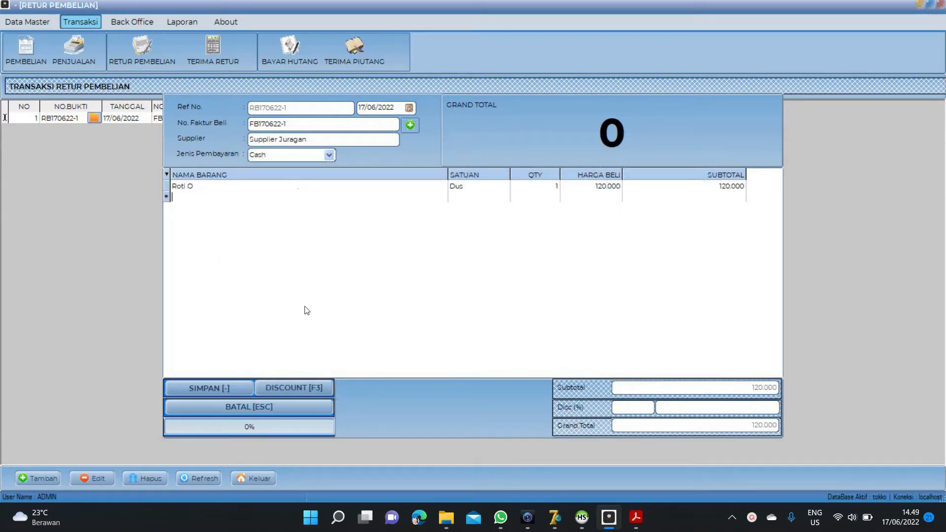
{"action": "left_click", "coordinate": [234, 386]}
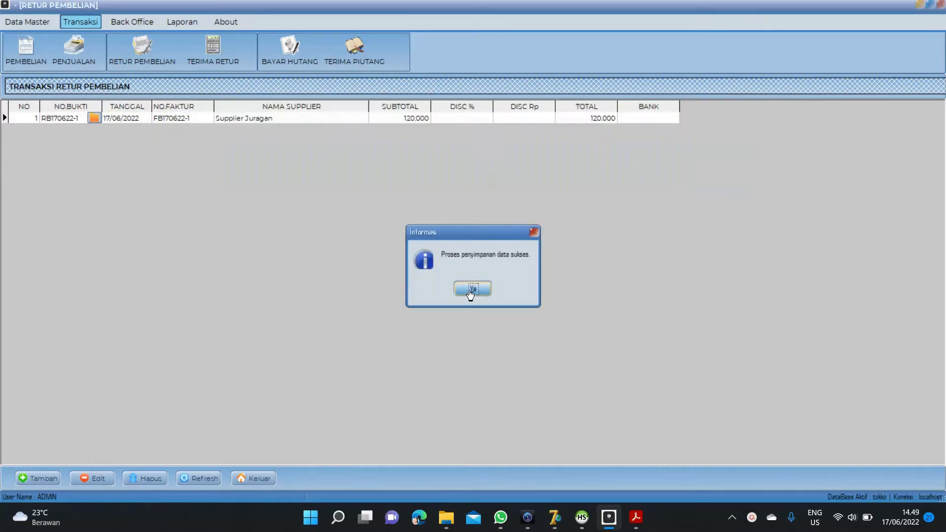
{"action": "left_click", "coordinate": [472, 289]}
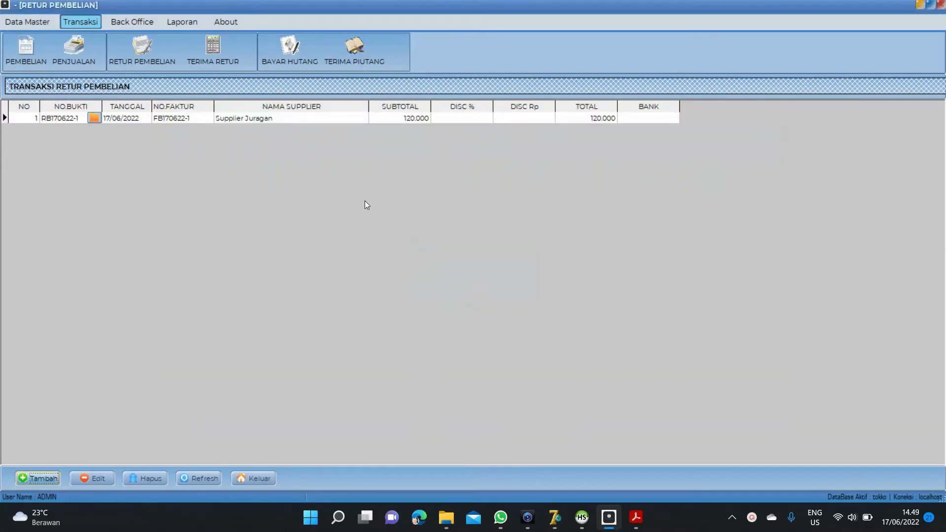
Step: Refresh the product master data and check the stock of Roti O
{"action": "left_click", "coordinate": [44, 22]}
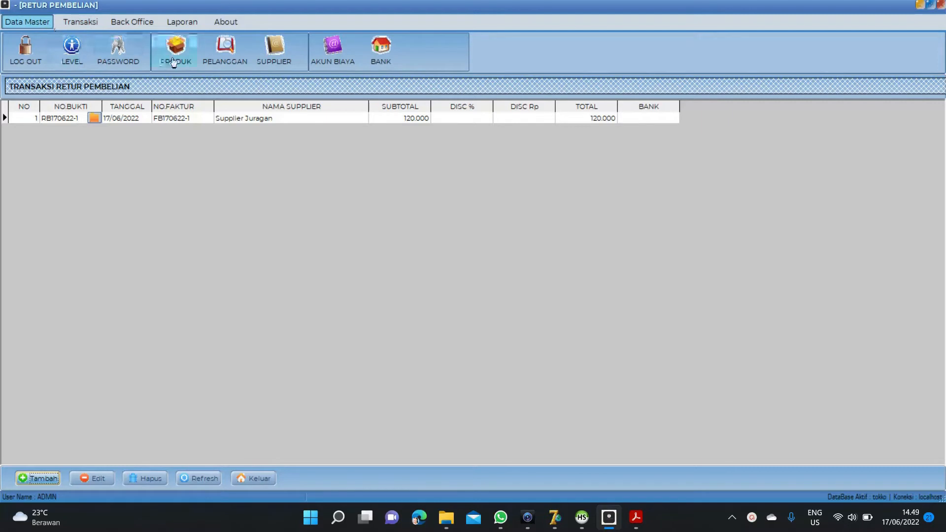
{"action": "left_click", "coordinate": [176, 60]}
{"action": "left_click", "coordinate": [275, 480]}
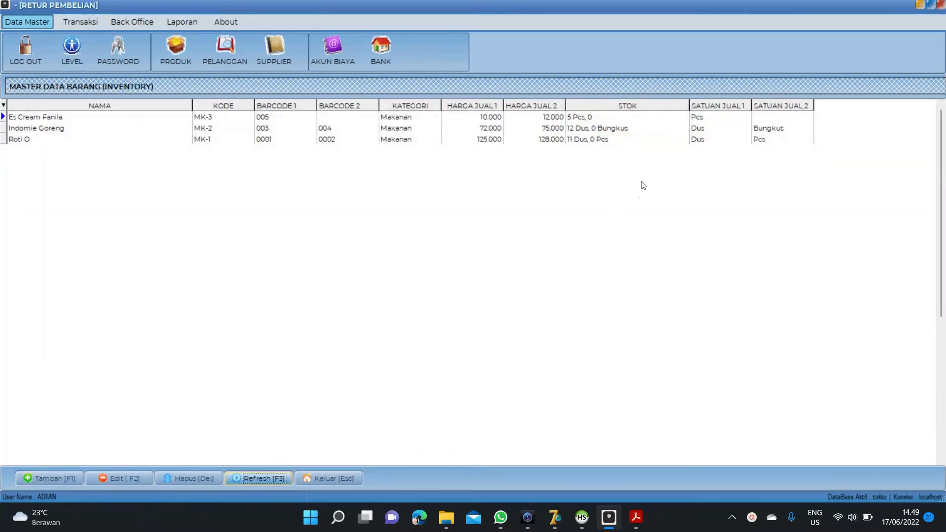
{"action": "left_click", "coordinate": [619, 139]}
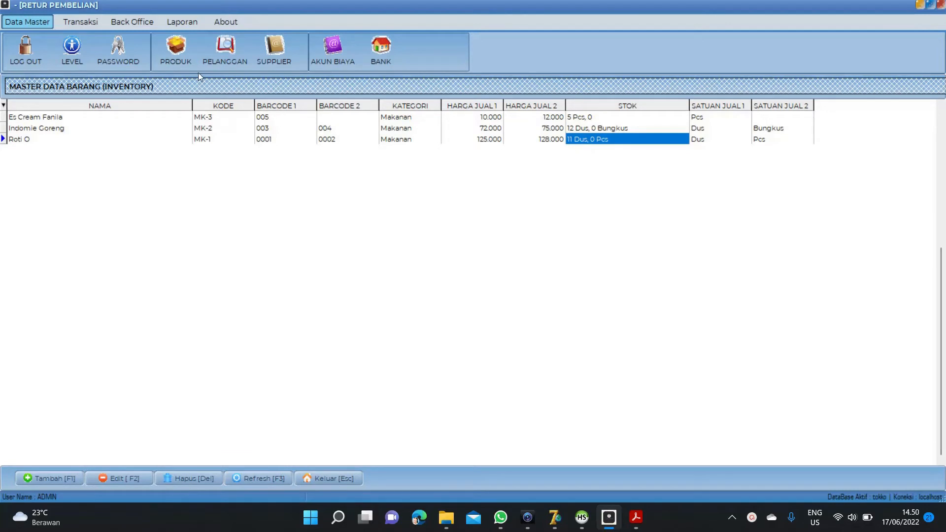
Step: Check the purchase return's entry in the overview of all cash mutations
{"action": "left_click", "coordinate": [150, 20]}
{"action": "left_click", "coordinate": [140, 49]}
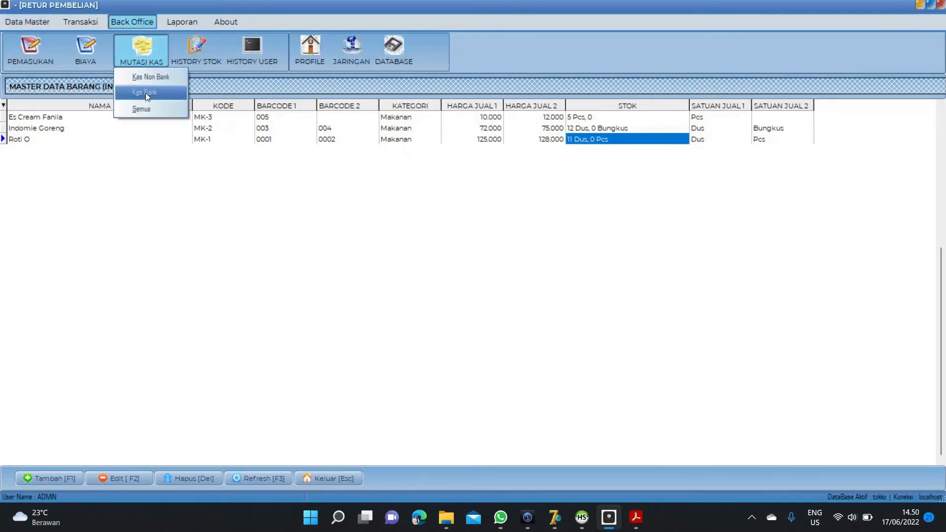
{"action": "left_click", "coordinate": [147, 107]}
{"action": "left_click", "coordinate": [377, 140]}
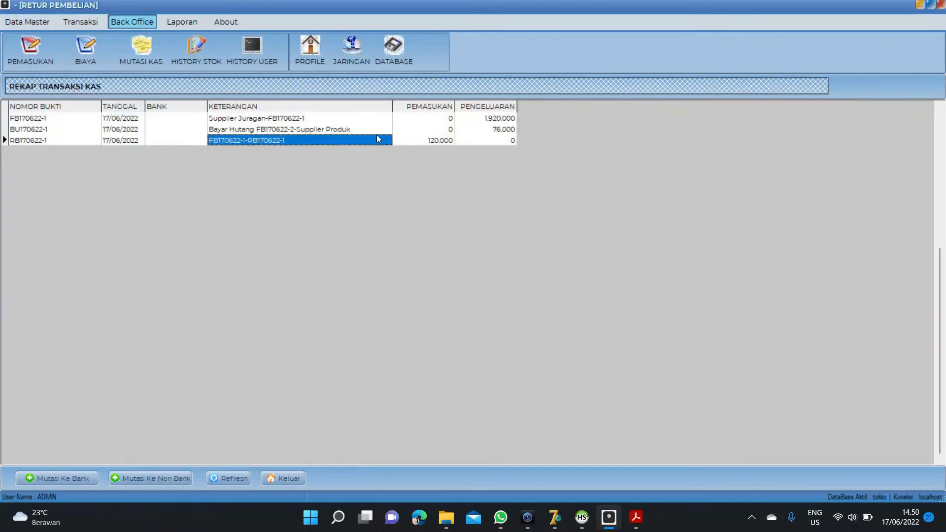
Step: Start a new purchase return against the Supplier Produk purchase invoice, with Potong Ke Hutang as the payment type
{"action": "left_click", "coordinate": [433, 140]}
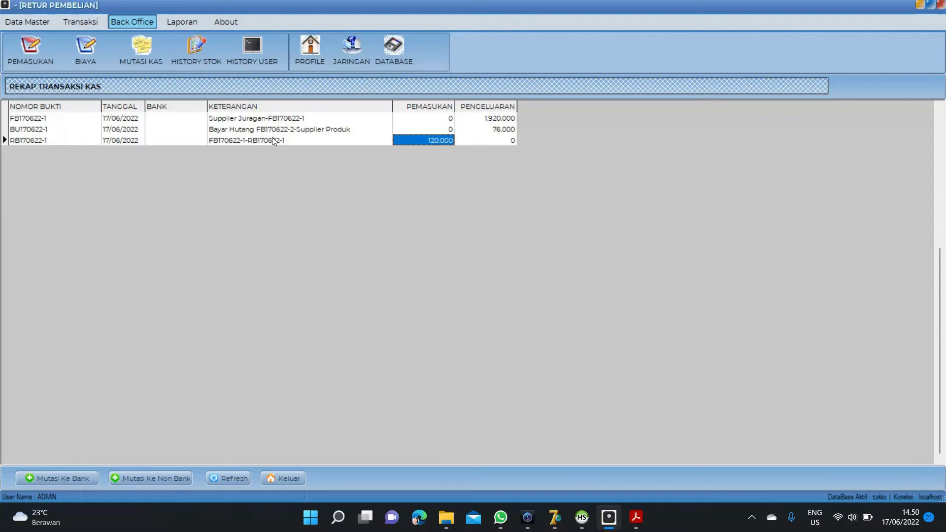
{"action": "left_click", "coordinate": [93, 22]}
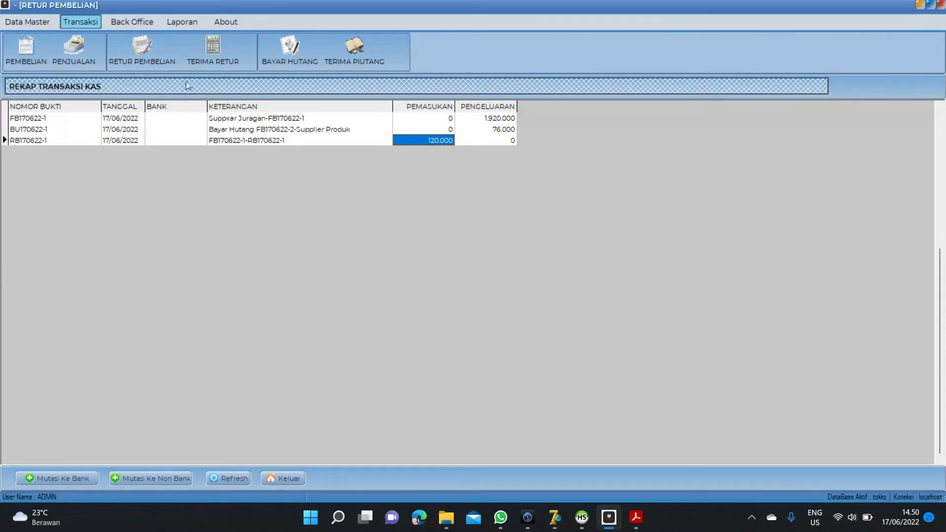
{"action": "left_click", "coordinate": [142, 48]}
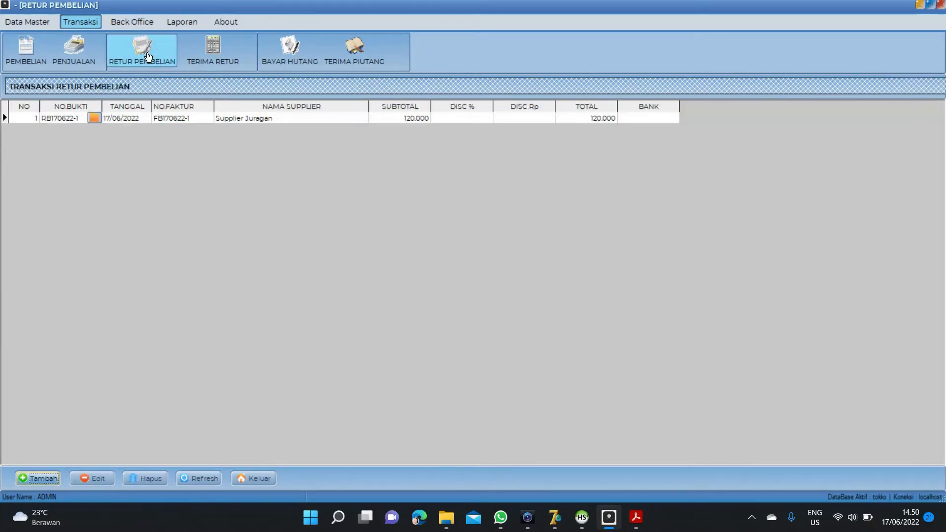
{"action": "left_click", "coordinate": [56, 479]}
{"action": "left_click", "coordinate": [405, 124]}
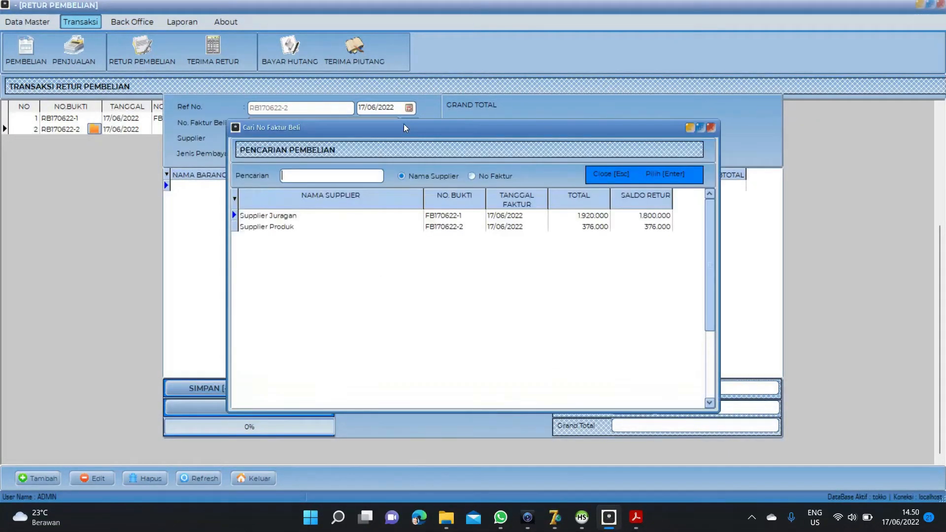
{"action": "left_click", "coordinate": [335, 229]}
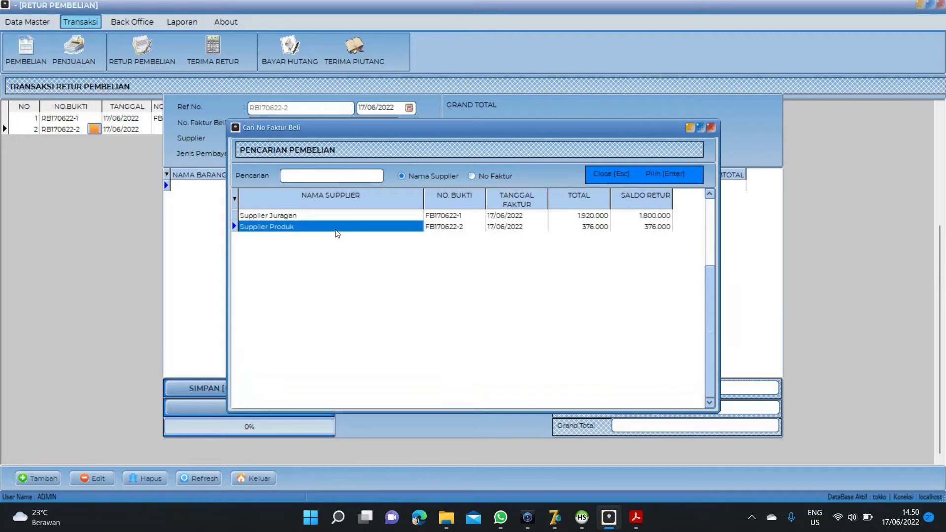
{"action": "double_click", "coordinate": [337, 228]}
{"action": "left_click", "coordinate": [329, 155]}
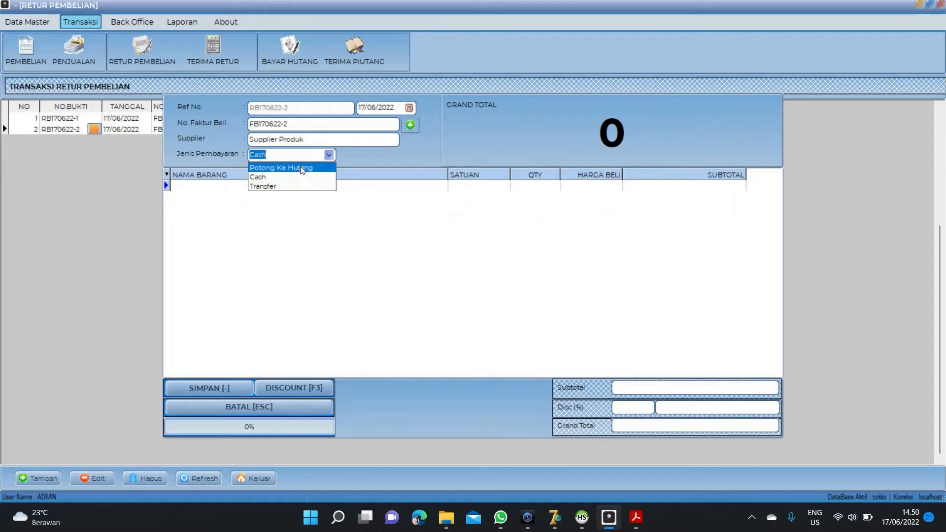
{"action": "left_click", "coordinate": [301, 168]}
Step: Add Roti O with a quantity of 1 Dus to the Supplier Produk return and save the return
{"action": "key", "text": "Return"}
{"action": "key", "text": "Return"}
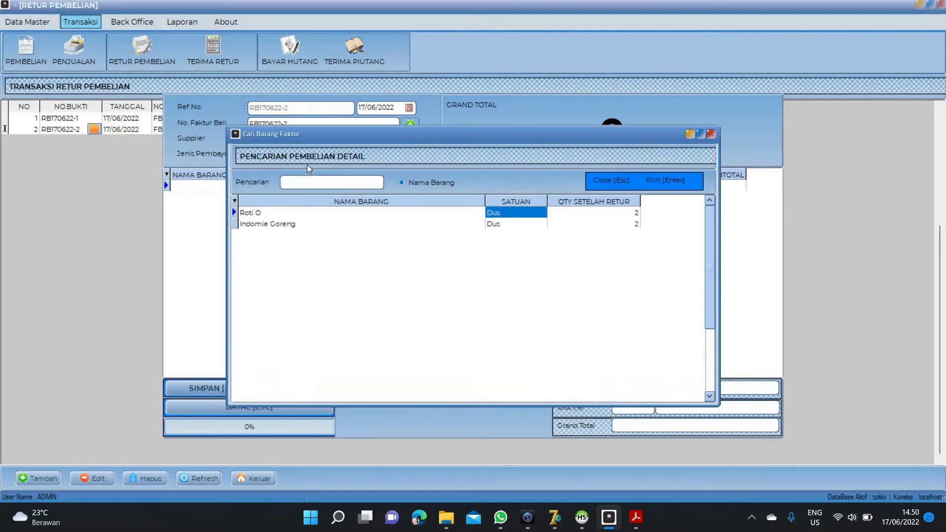
{"action": "key", "text": "Return"}
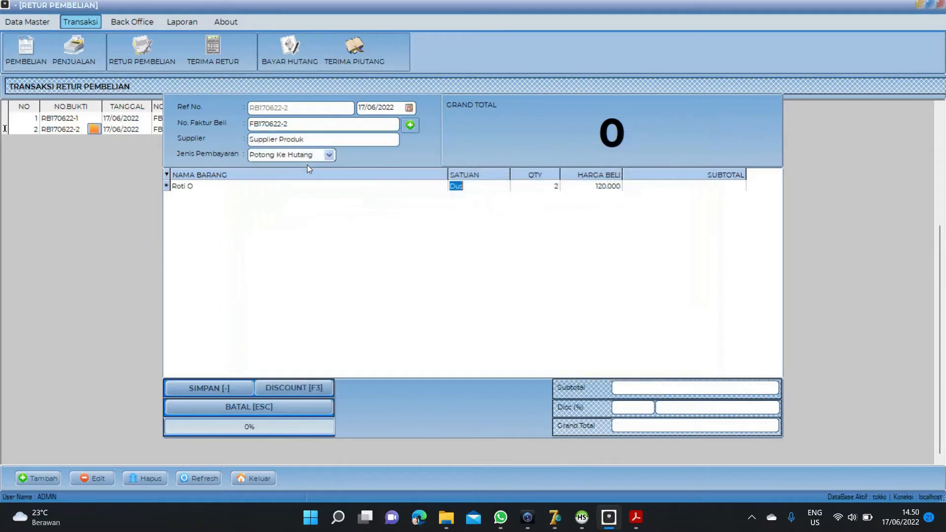
{"action": "key", "text": "Return"}
{"action": "type", "text": "1"}
{"action": "key", "text": "Return"}
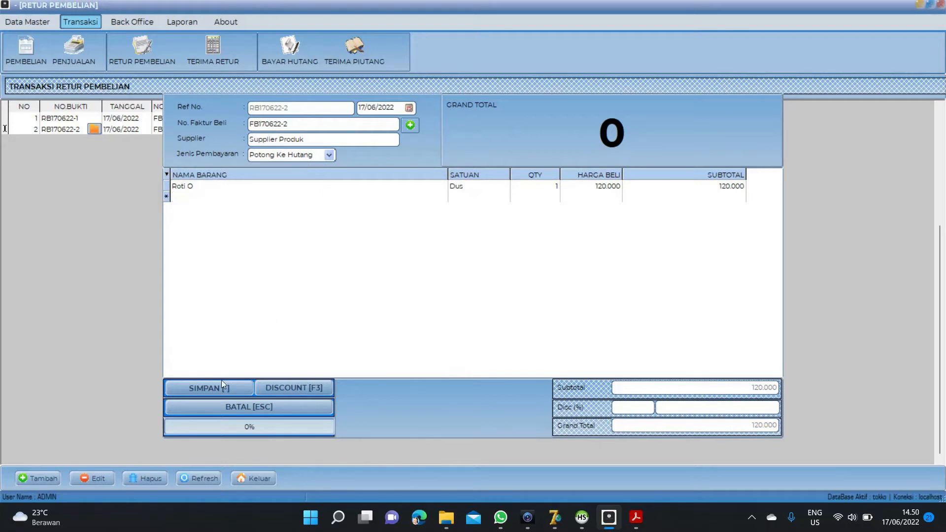
{"action": "left_click", "coordinate": [244, 381]}
{"action": "left_click", "coordinate": [470, 290]}
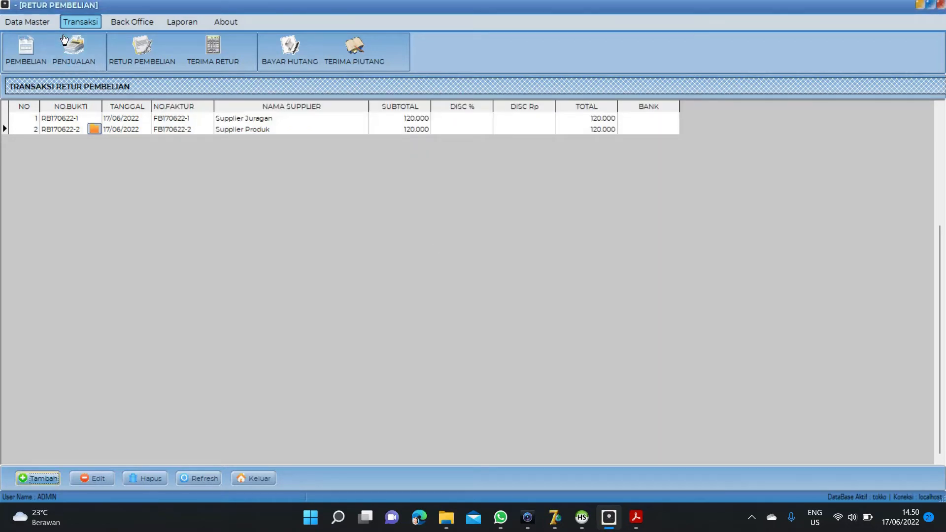
Step: Refresh the product master data and check the stock of Roti O after the Supplier Produk return
{"action": "left_click", "coordinate": [48, 23]}
{"action": "left_click", "coordinate": [176, 48]}
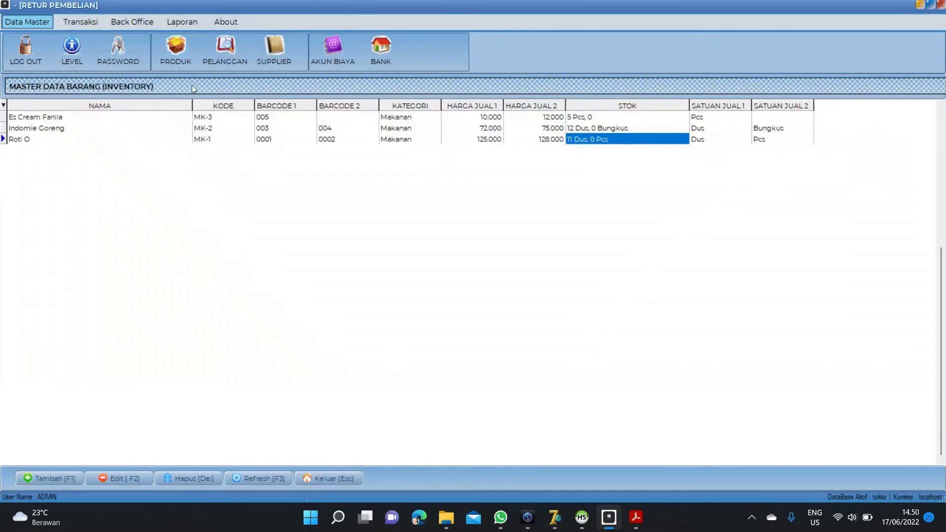
{"action": "left_click", "coordinate": [276, 479]}
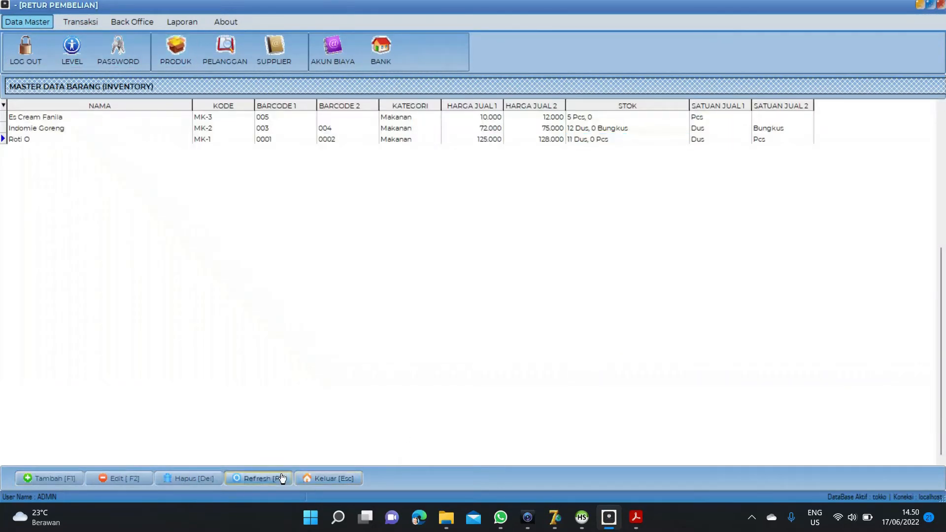
{"action": "left_click", "coordinate": [592, 140]}
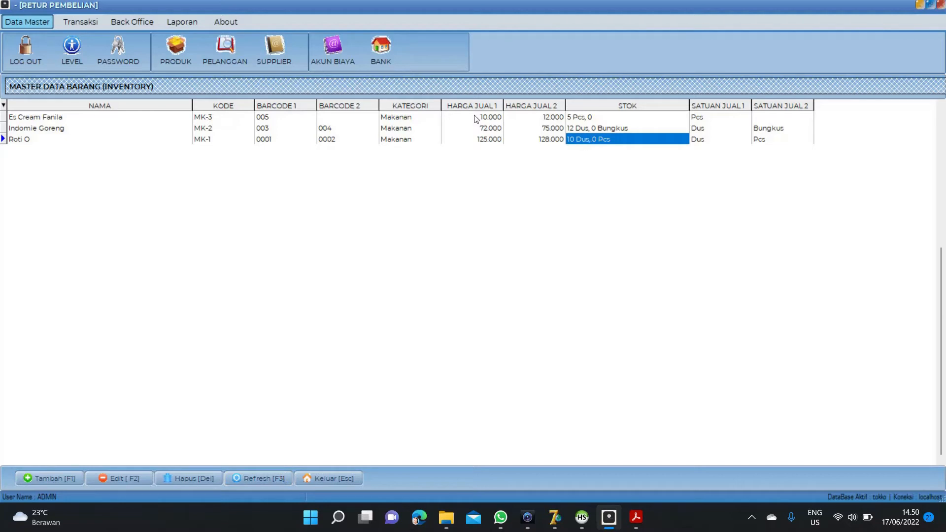
Step: Refresh the supplier debt transactions and check the payment value of the return deducted from Supplier Produk's debt
{"action": "left_click", "coordinate": [93, 23]}
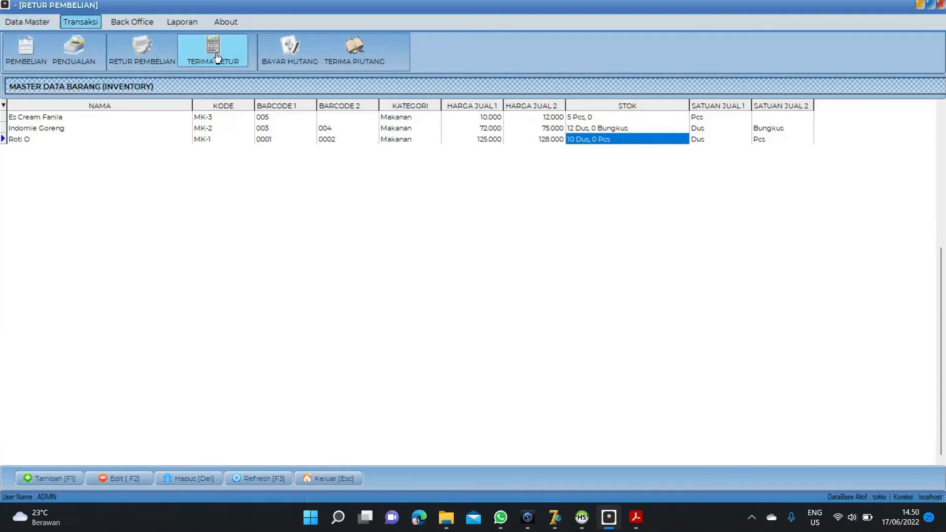
{"action": "left_click", "coordinate": [303, 60]}
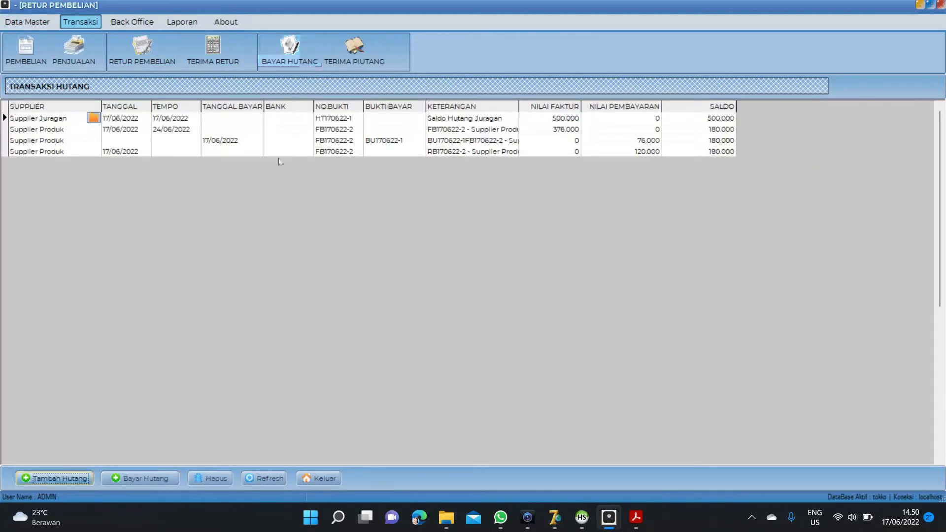
{"action": "left_click", "coordinate": [269, 477]}
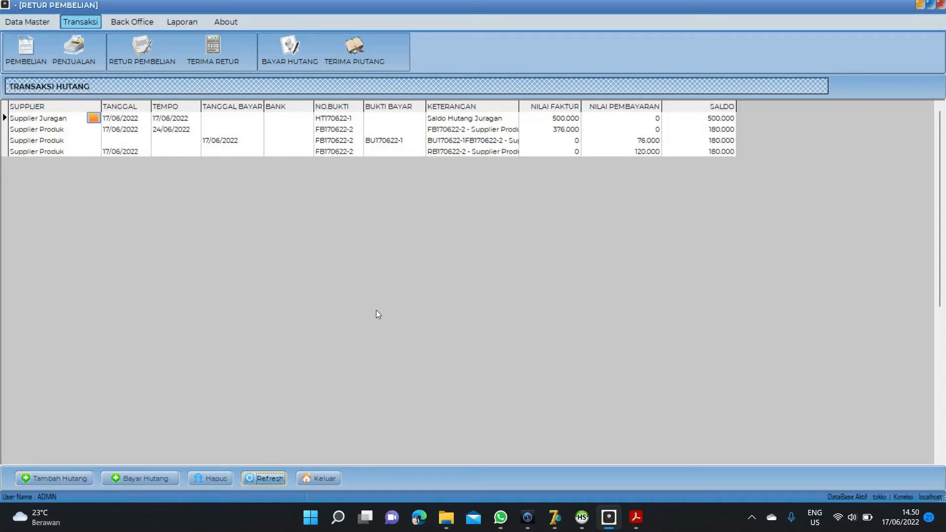
{"action": "left_click", "coordinate": [469, 152]}
{"action": "left_click", "coordinate": [649, 152]}
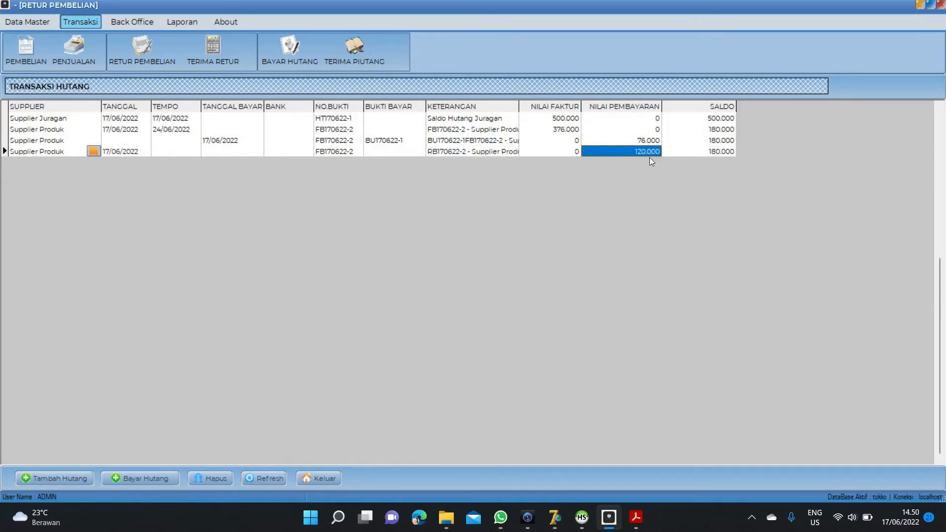
Step: Preview the per-supplier debt report for Supplier Produk dated 17/06/2022, then close the report
{"action": "left_click", "coordinate": [181, 22]}
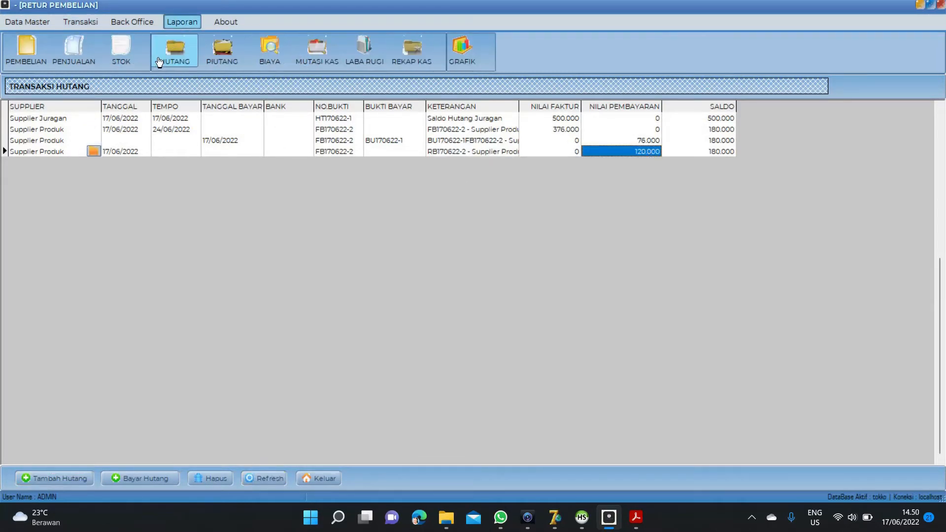
{"action": "left_click", "coordinate": [161, 65]}
{"action": "left_click", "coordinate": [405, 241]}
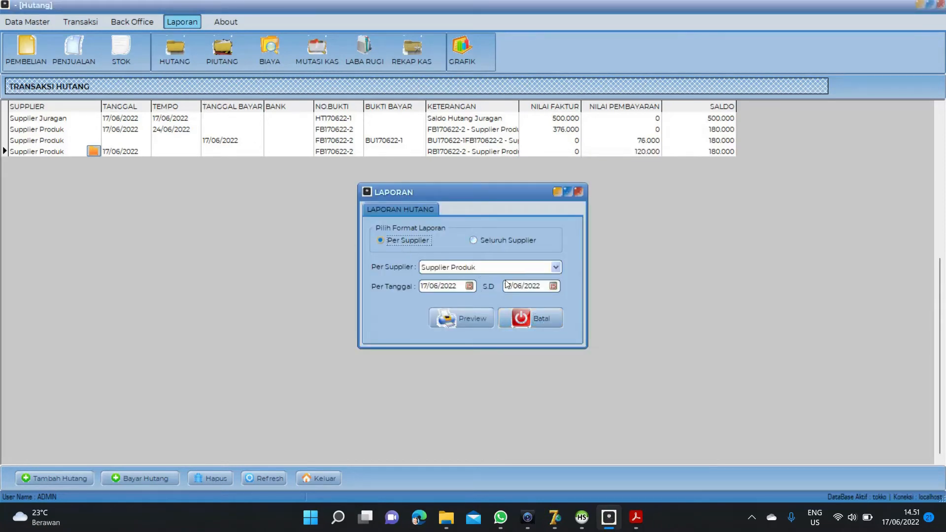
{"action": "left_click", "coordinate": [555, 272]}
{"action": "left_click", "coordinate": [536, 281]}
{"action": "left_click", "coordinate": [517, 271]}
{"action": "left_click", "coordinate": [491, 289]}
{"action": "left_click", "coordinate": [461, 318]}
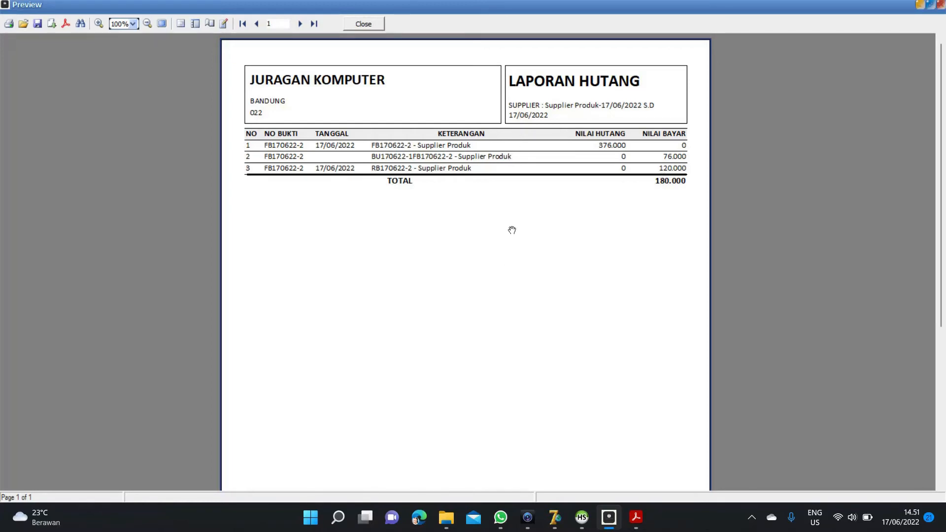
{"action": "key", "text": "Escape"}
{"action": "left_click", "coordinate": [528, 319]}
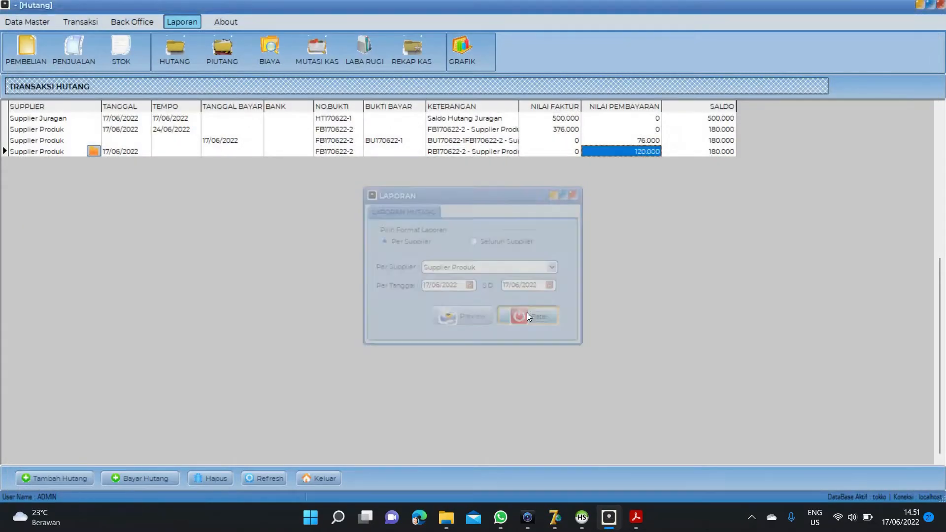
{"action": "left_click", "coordinate": [81, 22]}
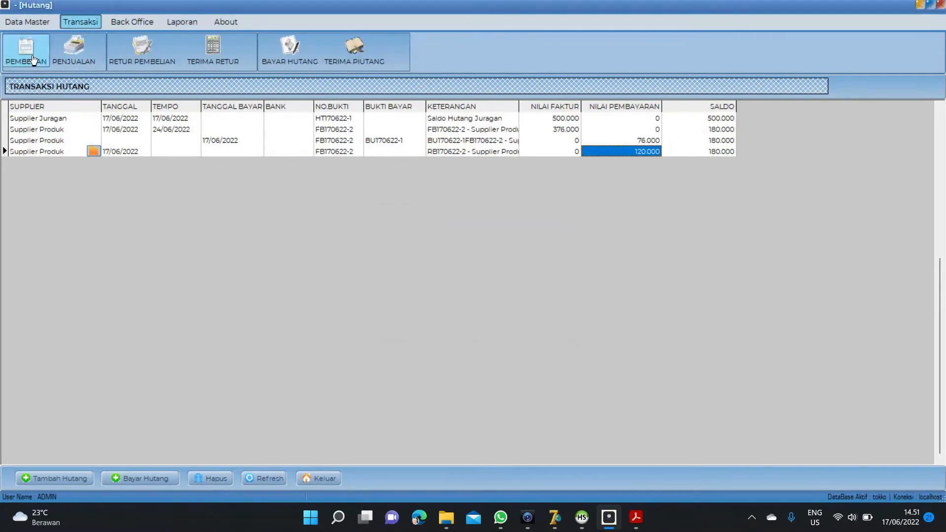
{"action": "left_click", "coordinate": [33, 59]}
{"action": "left_click", "coordinate": [127, 62]}
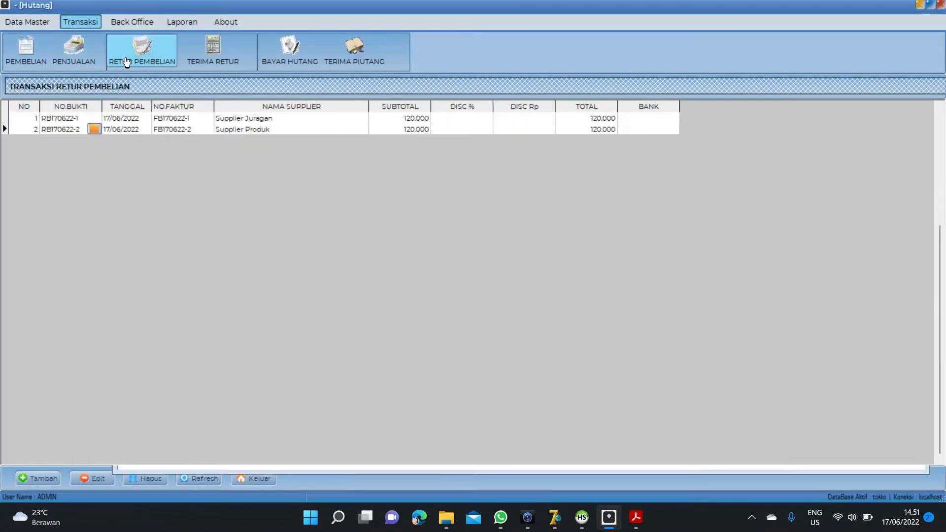
{"action": "left_click", "coordinate": [266, 60]}
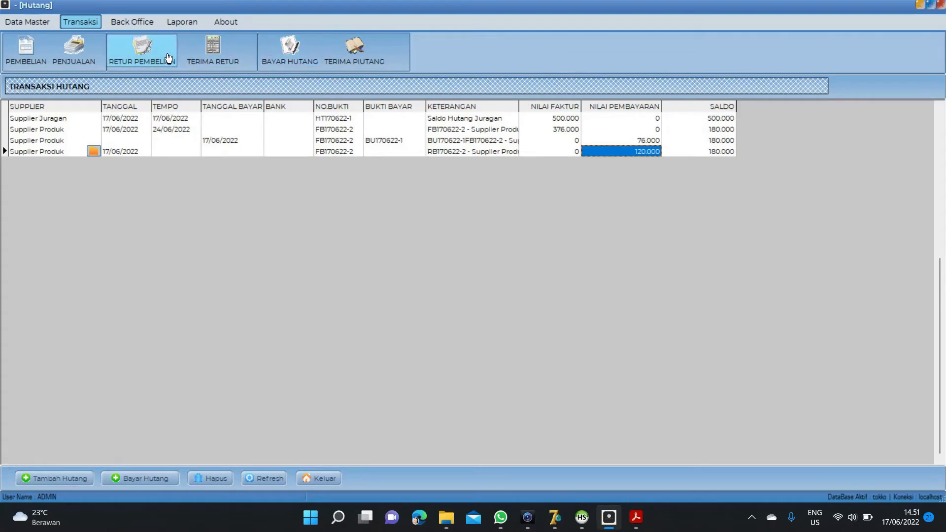
Step: Preview the purchase return report for the period 17/06/2022 to 17/06/2022, then close the report
{"action": "left_click", "coordinate": [183, 22]}
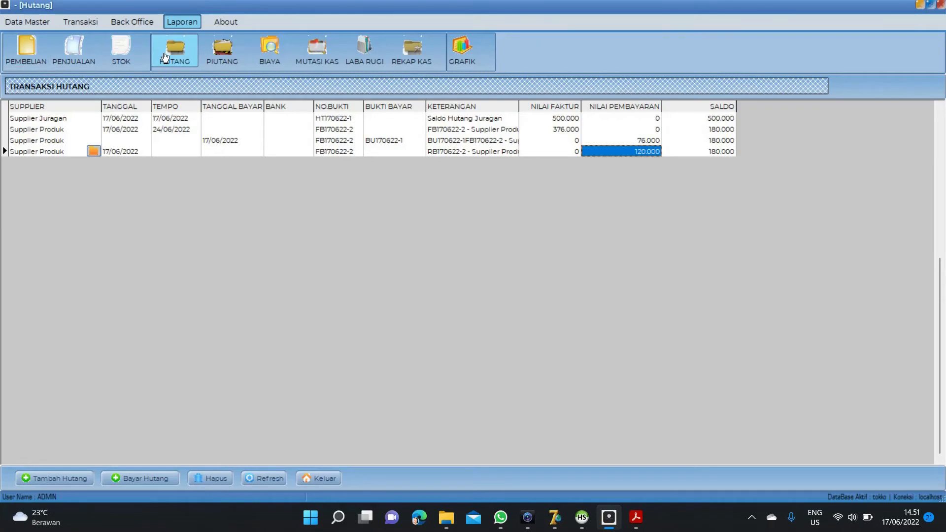
{"action": "left_click", "coordinate": [38, 56]}
{"action": "left_click", "coordinate": [60, 124]}
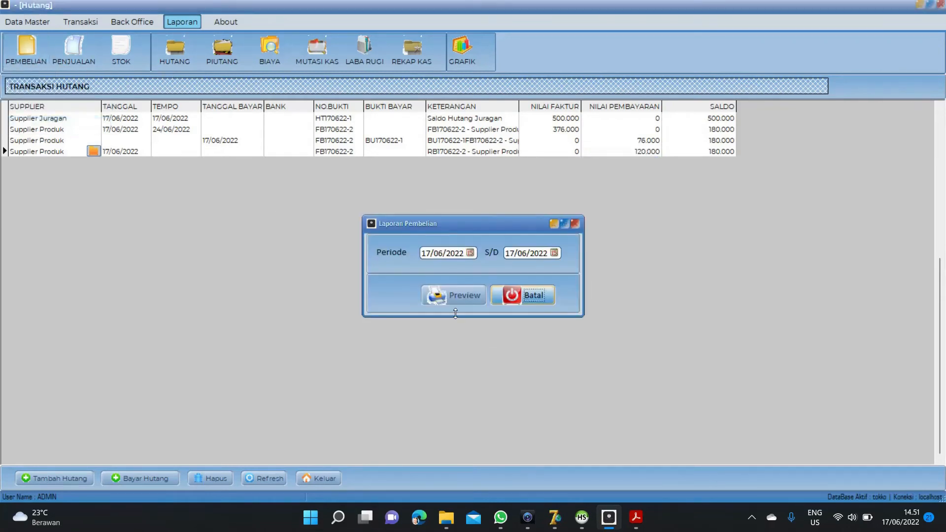
{"action": "left_click", "coordinate": [451, 295]}
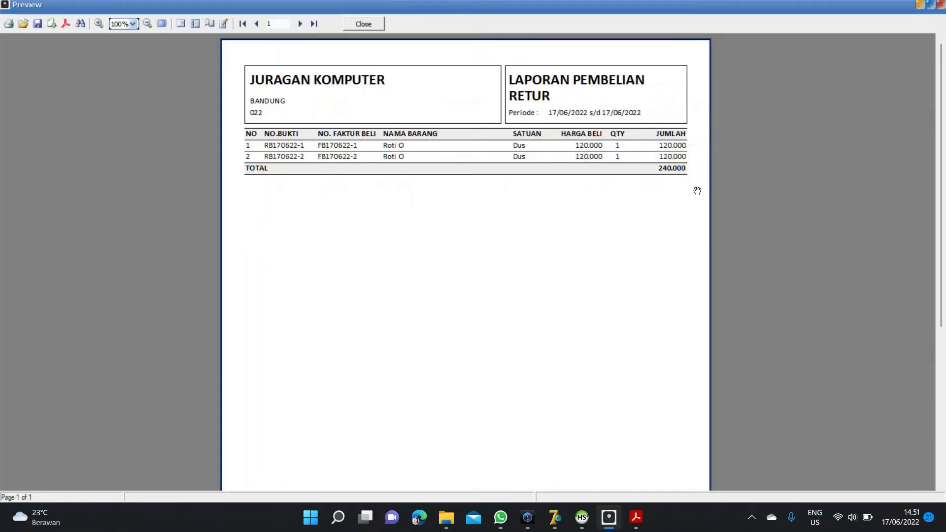
{"action": "key", "text": "Escape"}
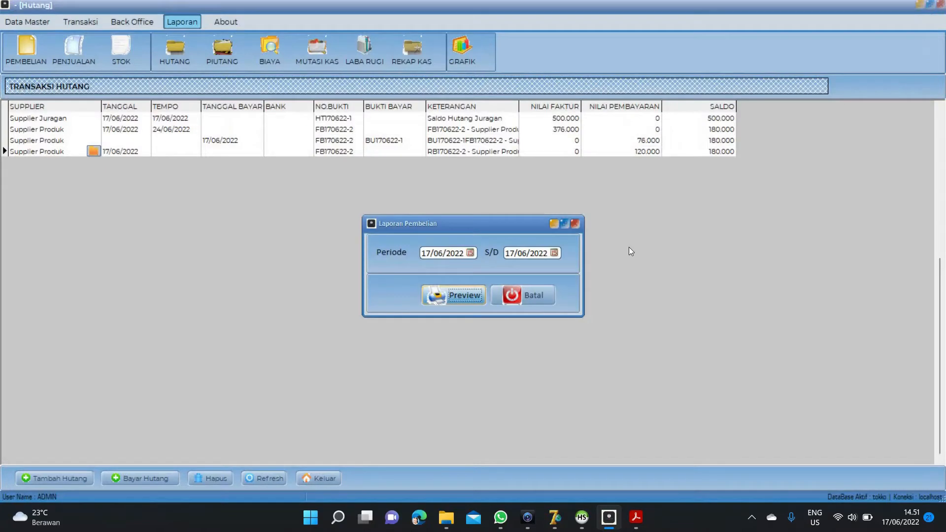
{"action": "left_click", "coordinate": [541, 295]}
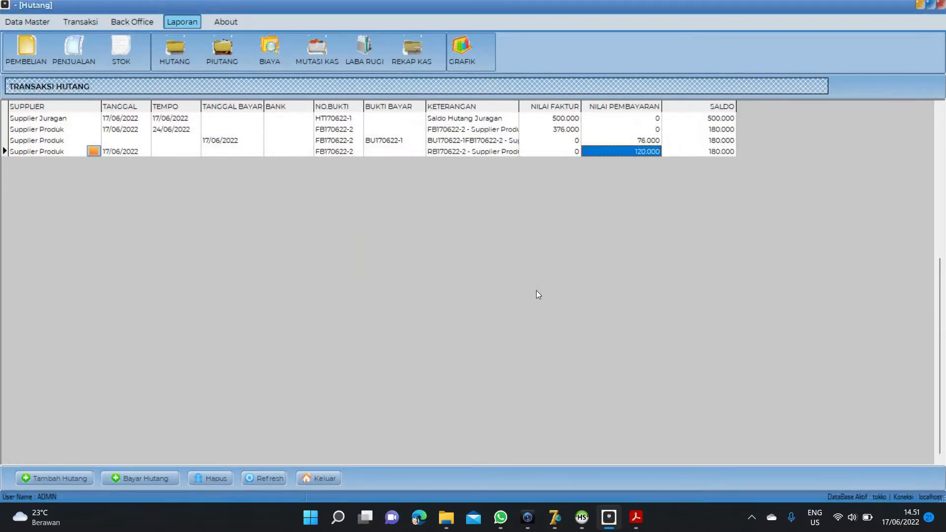
Step: Start a new sales transaction with CASH as the customer
{"action": "left_click", "coordinate": [92, 20]}
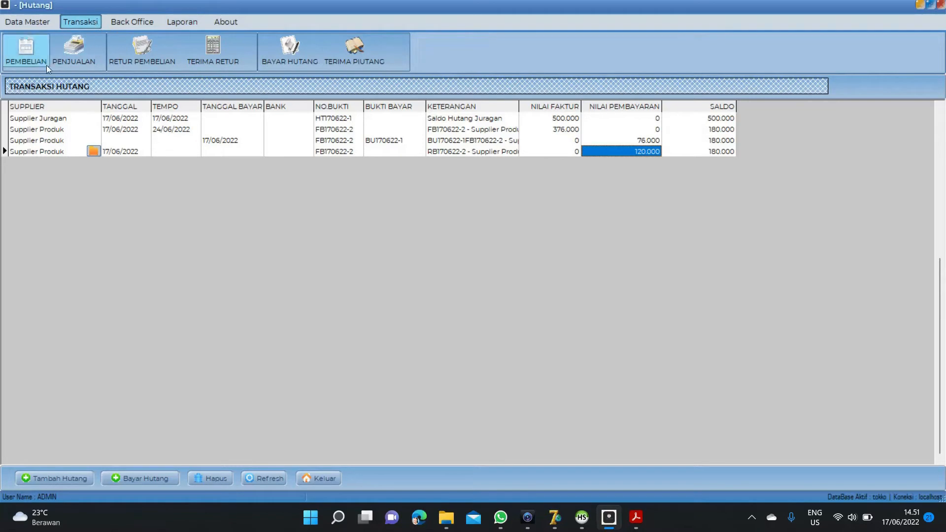
{"action": "left_click", "coordinate": [69, 58]}
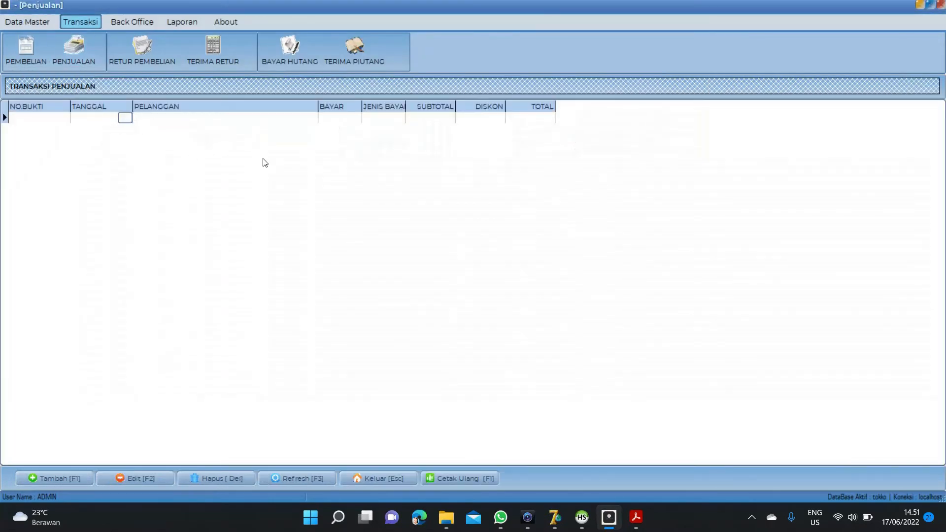
{"action": "left_click", "coordinate": [57, 481]}
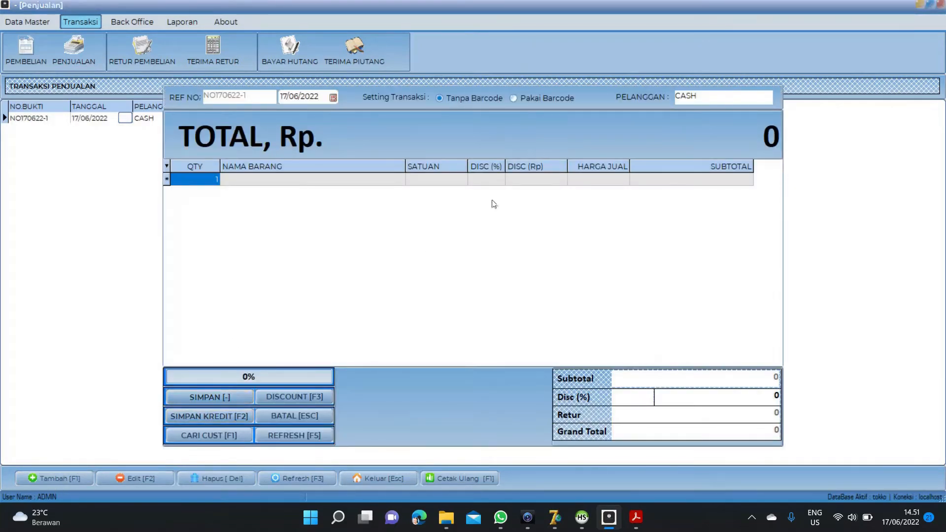
Step: Compare the Tanpa Barcode and Pakai Barcode entry modes of the sale, ending on Tanpa Barcode
{"action": "left_click", "coordinate": [490, 98]}
{"action": "left_click", "coordinate": [521, 99]}
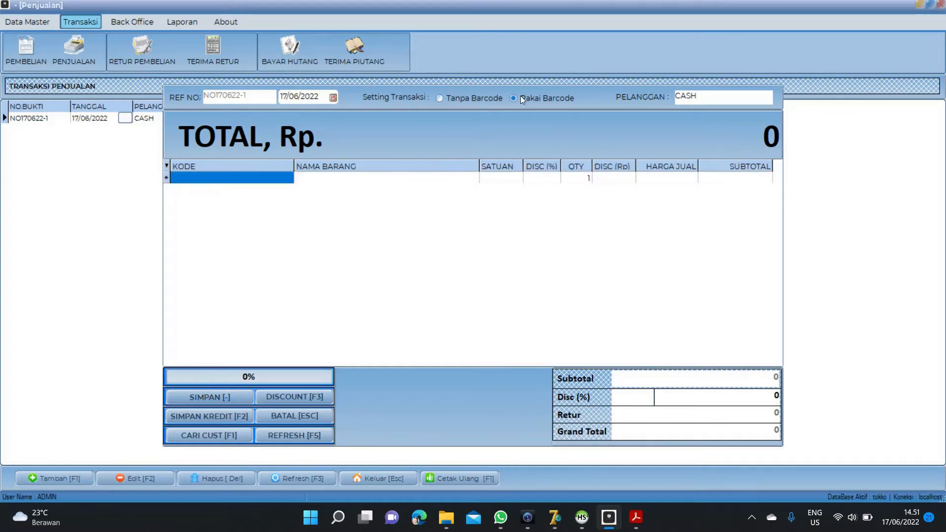
{"action": "left_click", "coordinate": [498, 98]}
{"action": "left_click", "coordinate": [522, 97]}
{"action": "left_click", "coordinate": [500, 99]}
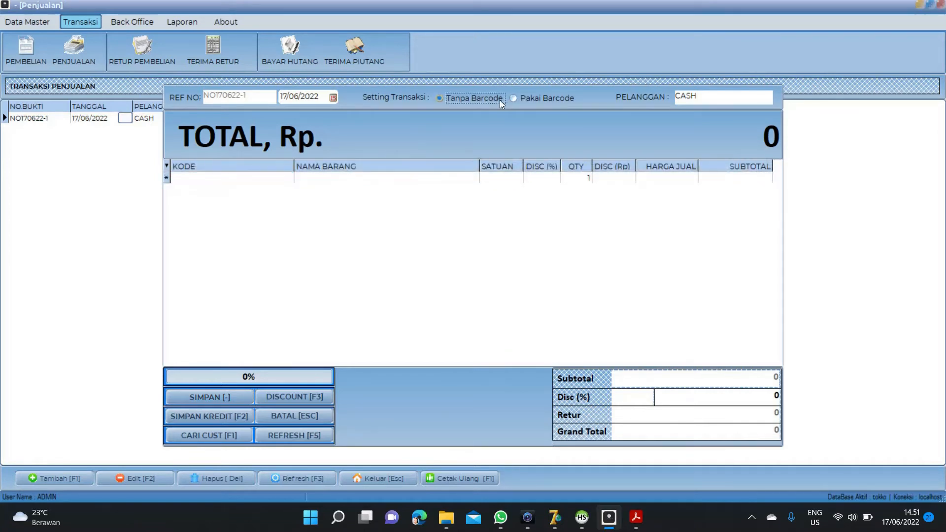
{"action": "left_click", "coordinate": [530, 100]}
{"action": "left_click", "coordinate": [487, 100]}
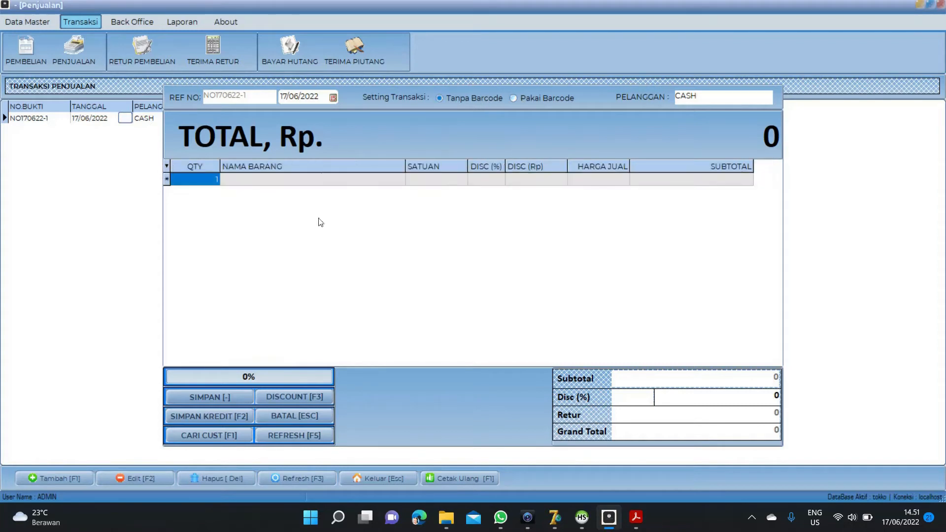
Step: Add 2 Pcs of Es Cream Fanila to the sale at the 10.000 price
{"action": "type", "text": "2"}
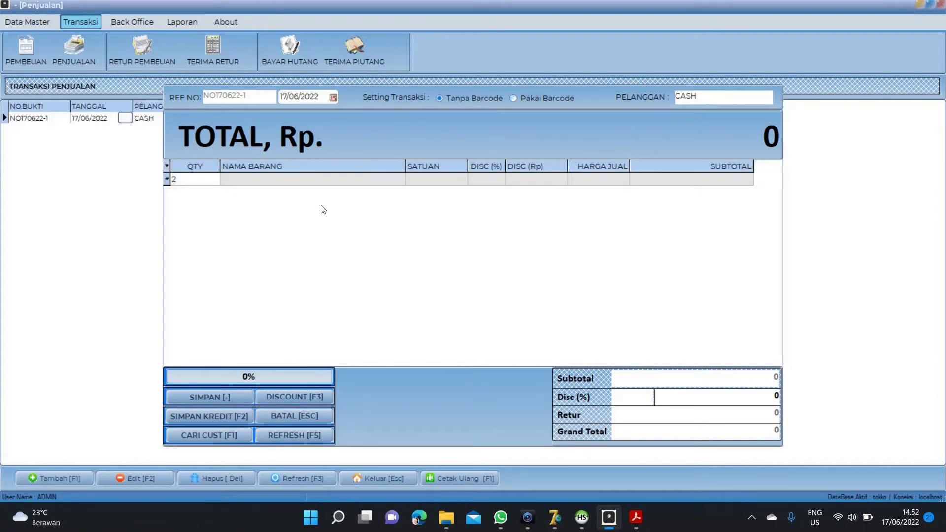
{"action": "key", "text": "Return"}
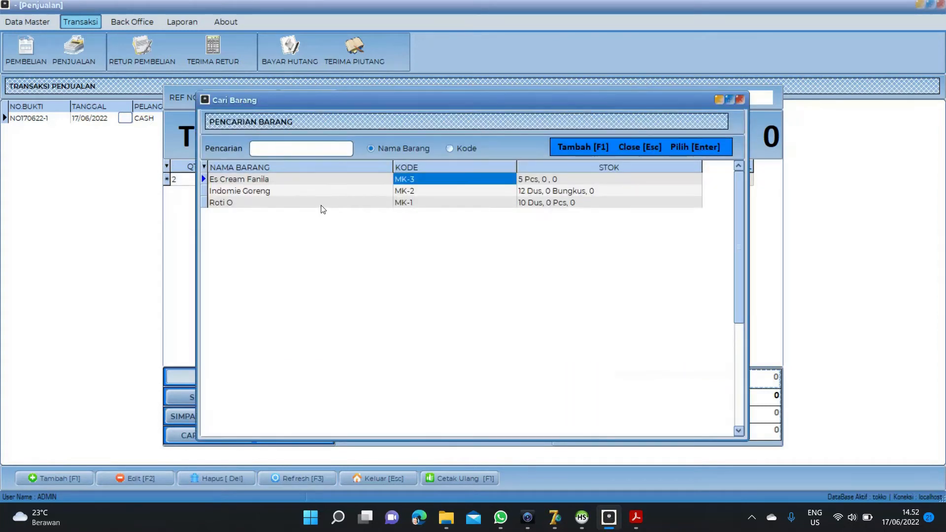
{"action": "key", "text": "Left"}
{"action": "key", "text": "Return"}
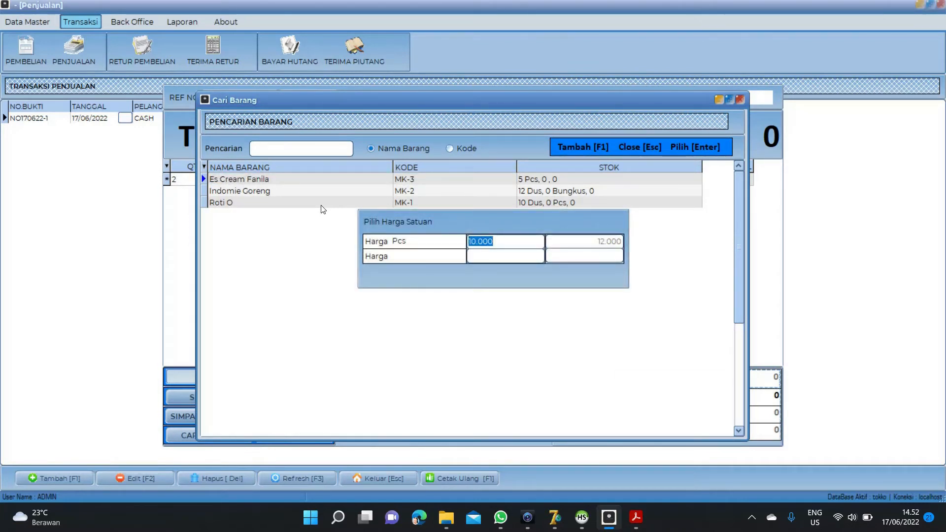
{"action": "key", "text": "Return"}
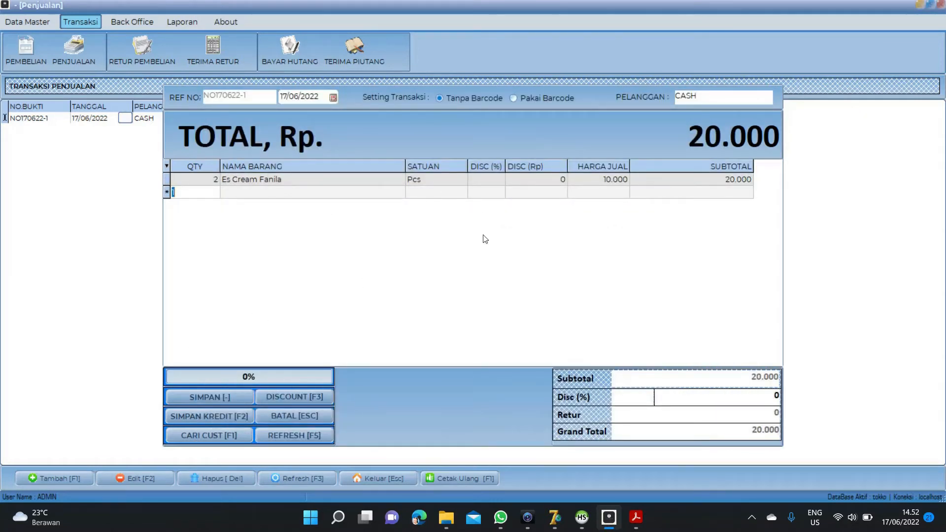
Step: Refresh the sale to apply the 12.000 selling price to the Es Cream Fanila line
{"action": "left_click", "coordinate": [708, 95]}
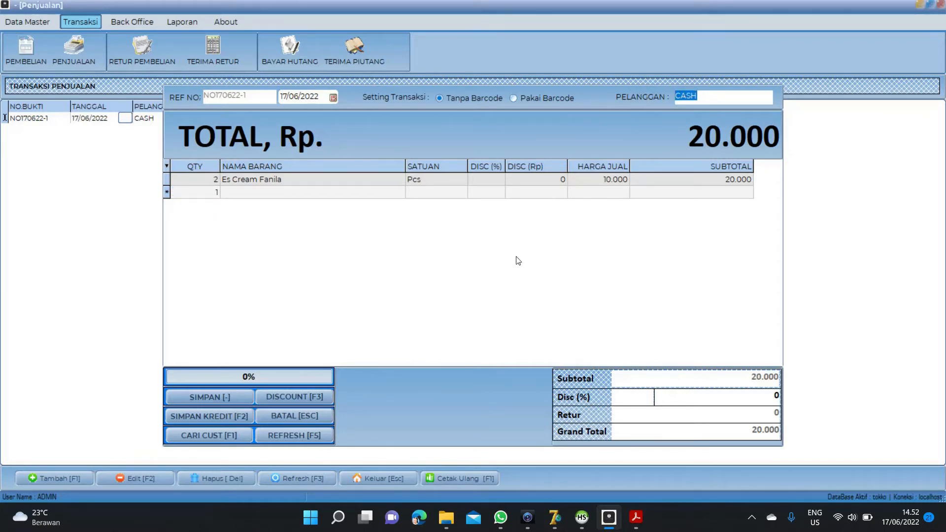
{"action": "left_click", "coordinate": [310, 434]}
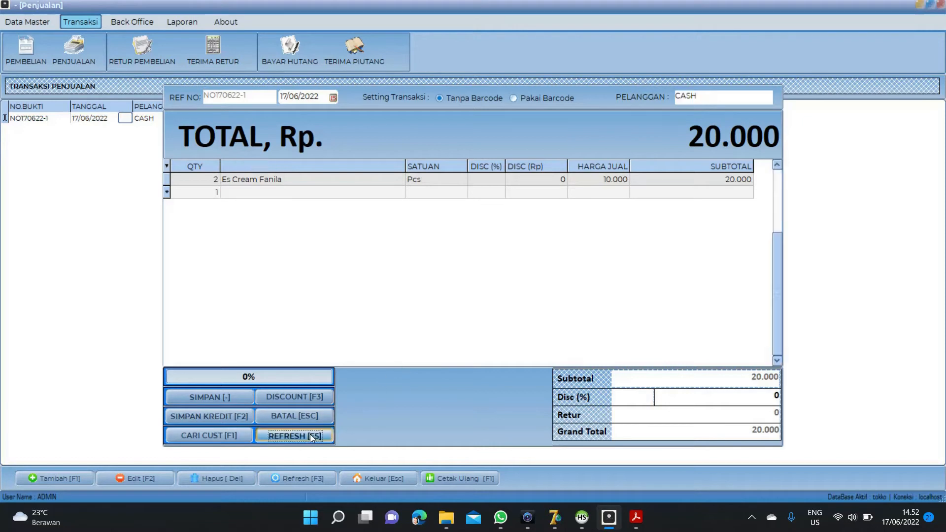
{"action": "left_click", "coordinate": [611, 180]}
Step: Select Indomie Goreng as the second item of the sale with quantity 1
{"action": "left_click", "coordinate": [188, 193]}
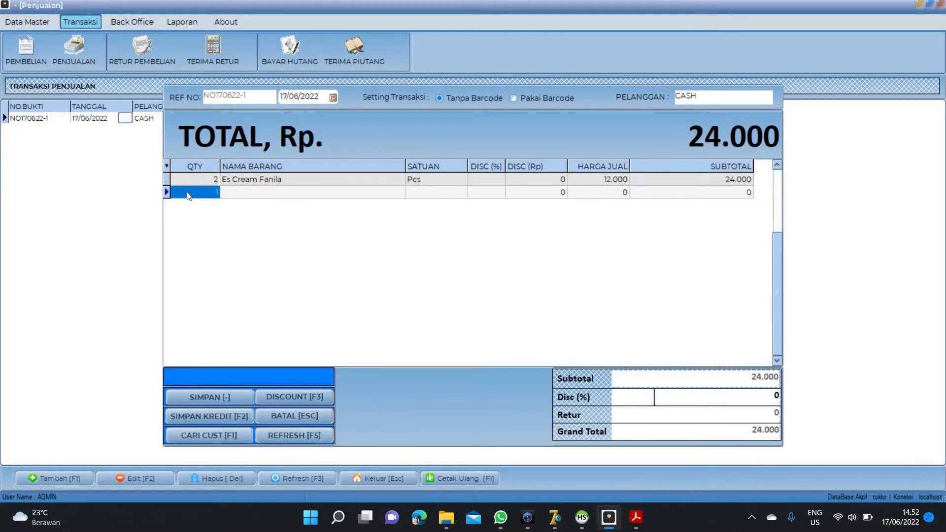
{"action": "key", "text": "Return"}
{"action": "key", "text": "Return"}
{"action": "key", "text": "Down"}
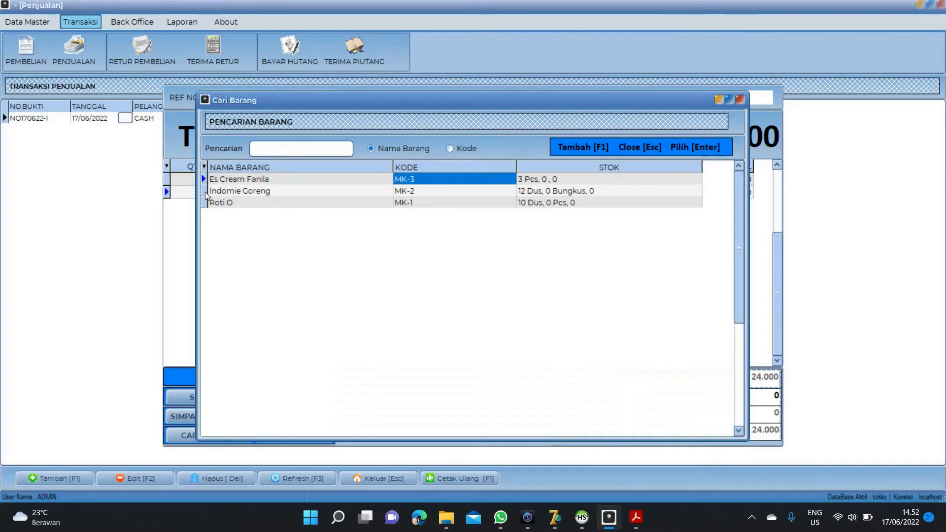
{"action": "key", "text": "Down"}
{"action": "key", "text": "Left"}
{"action": "key", "text": "Return"}
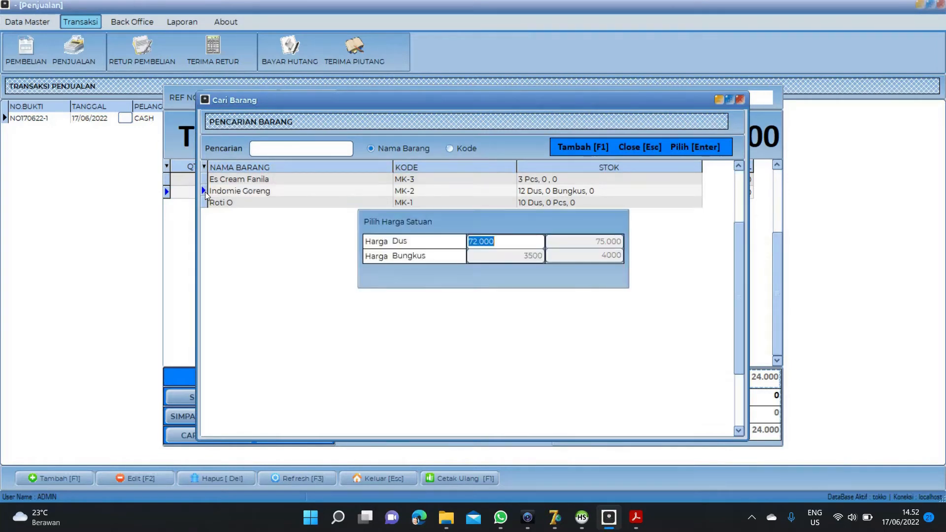
Step: Add Indomie Goreng by the Bungkus despite the stock shortage, and refresh the sale to apply its 4.000 price
{"action": "key", "text": "Down"}
{"action": "key", "text": "Right"}
{"action": "key", "text": "Left"}
{"action": "key", "text": "Right"}
{"action": "key", "text": "Left"}
{"action": "key", "text": "Right"}
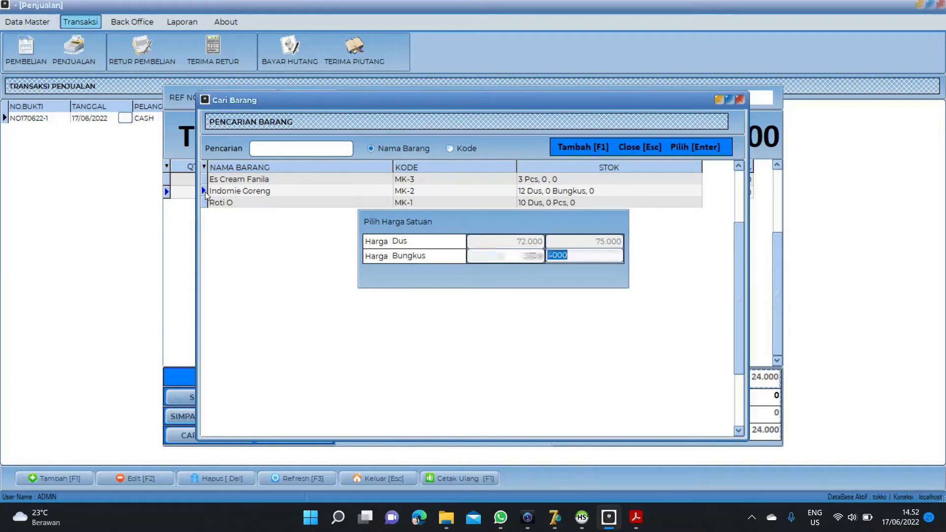
{"action": "key", "text": "Left"}
{"action": "key", "text": "Right"}
{"action": "key", "text": "Left"}
{"action": "key", "text": "Right"}
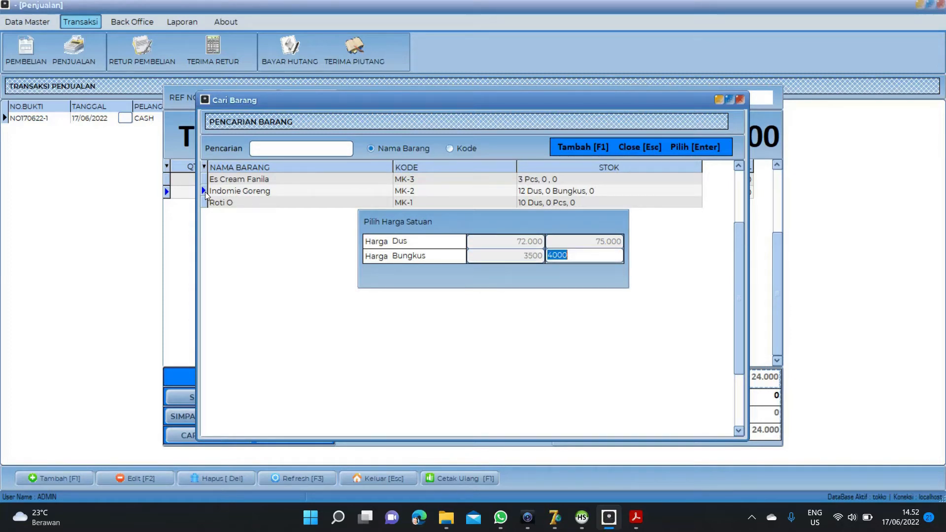
{"action": "key", "text": "Left"}
{"action": "key", "text": "Right"}
{"action": "key", "text": "Return"}
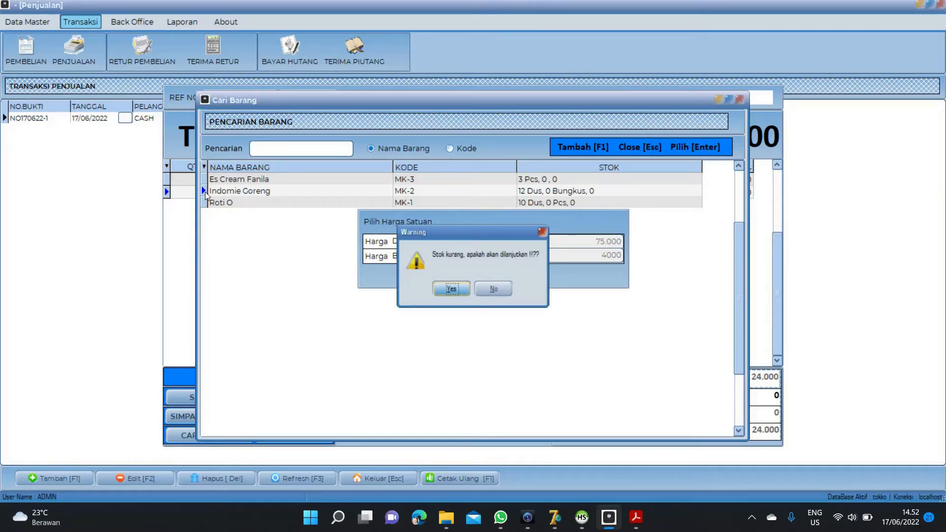
{"action": "key", "text": "Return"}
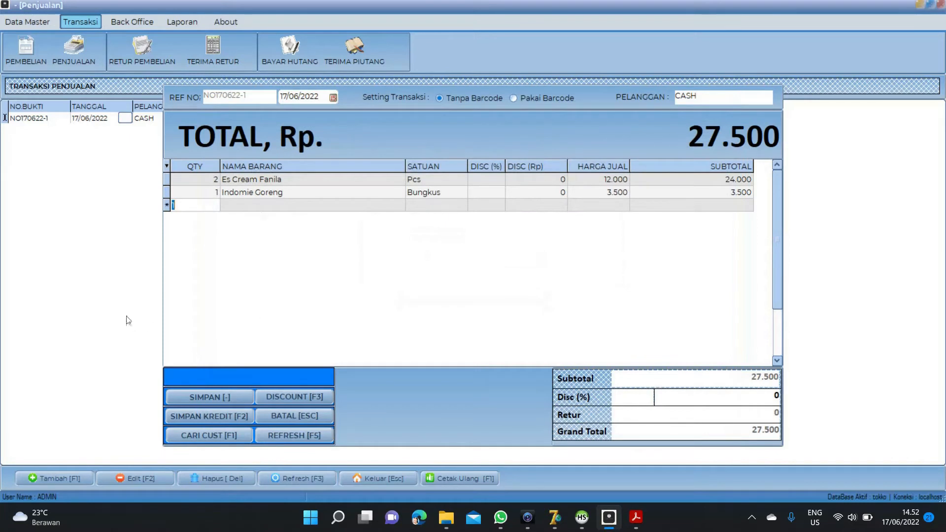
{"action": "left_click", "coordinate": [302, 436]}
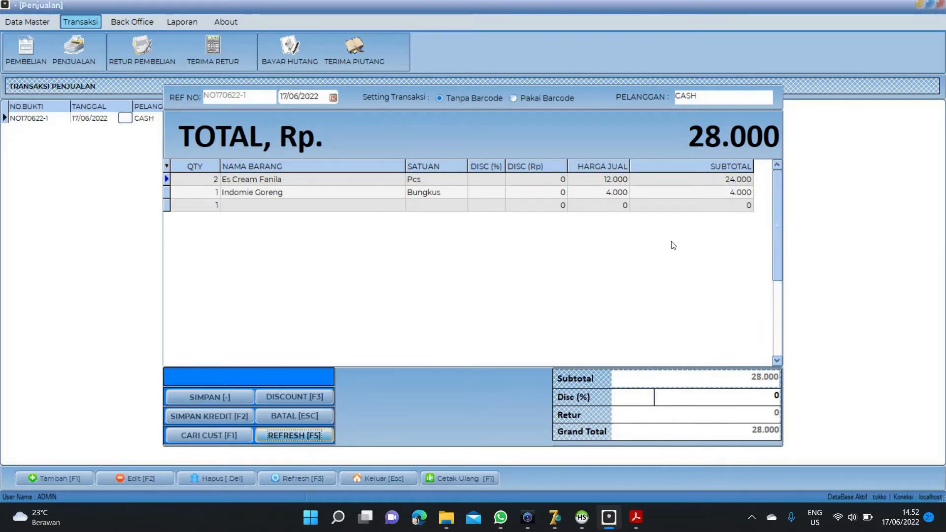
{"action": "left_click", "coordinate": [618, 193]}
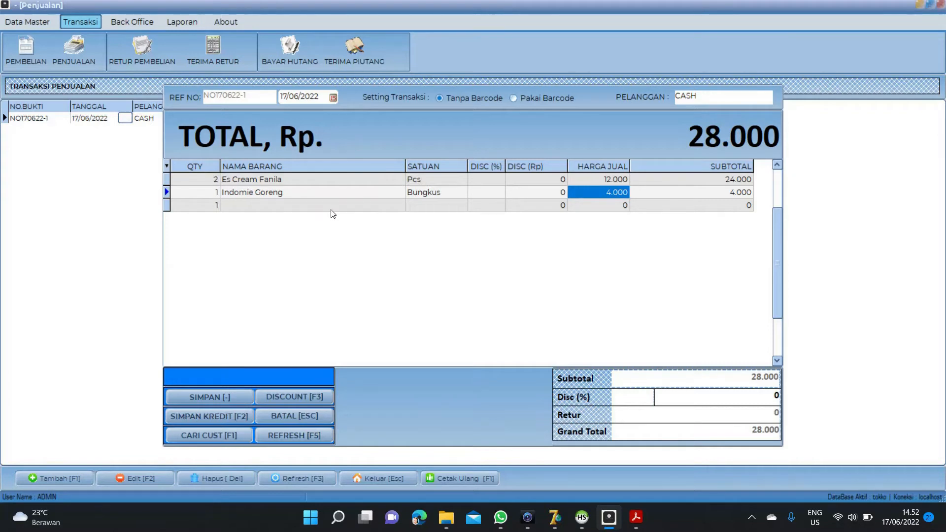
Step: Save the cash sale with a payment of 30000, showing the receipt on screen in Format 5
{"action": "left_click", "coordinate": [225, 399]}
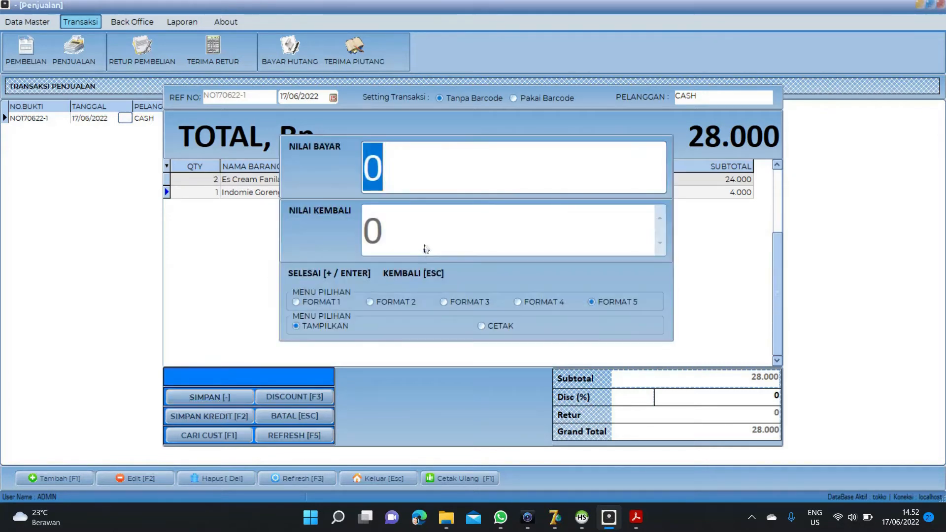
{"action": "type", "text": "300000"}
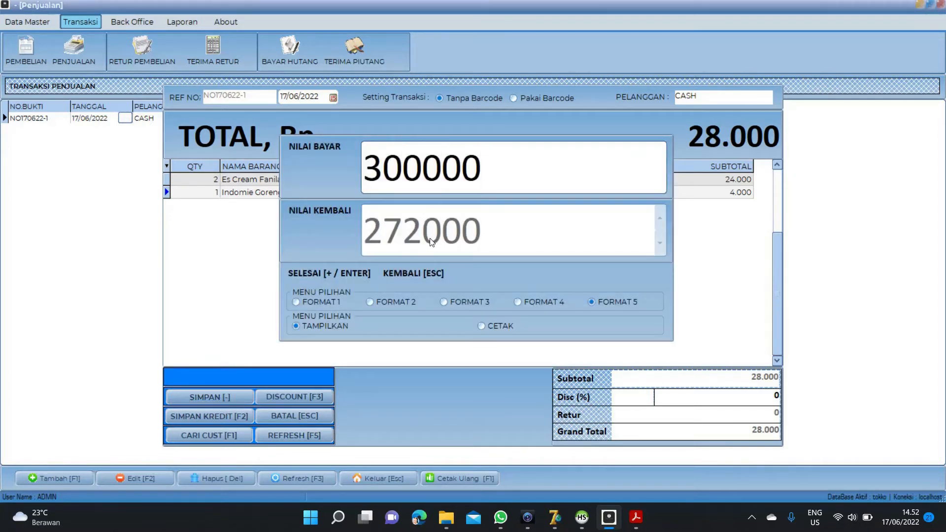
{"action": "key", "text": "BackSpace"}
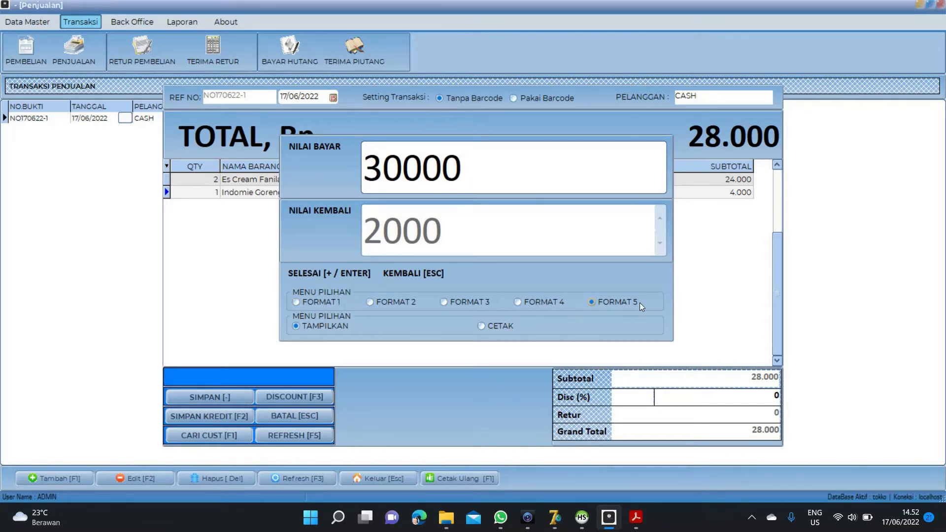
{"action": "left_click", "coordinate": [490, 326]}
{"action": "left_click", "coordinate": [380, 328]}
{"action": "left_click", "coordinate": [489, 178]}
{"action": "key", "text": "Return"}
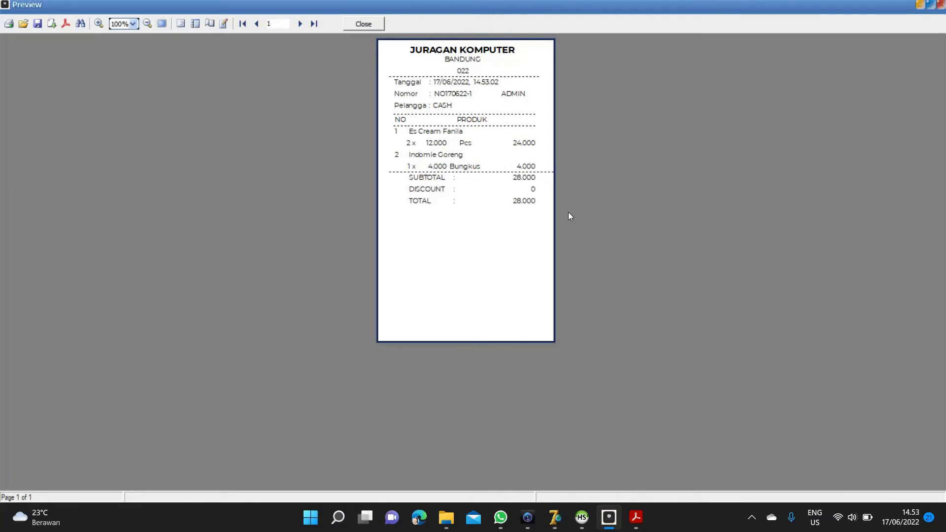
Step: Close the receipt preview and cancel the new empty sales note
{"action": "key", "text": "Escape"}
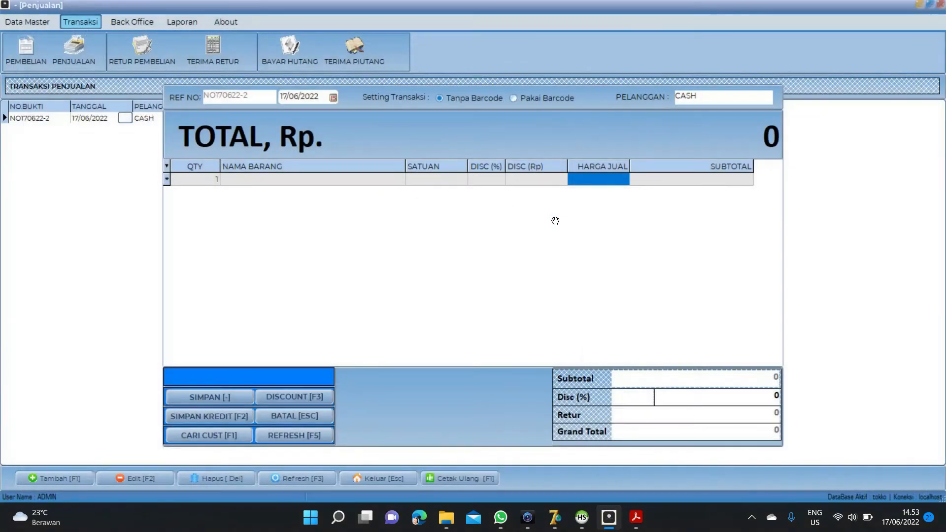
{"action": "key", "text": "Escape"}
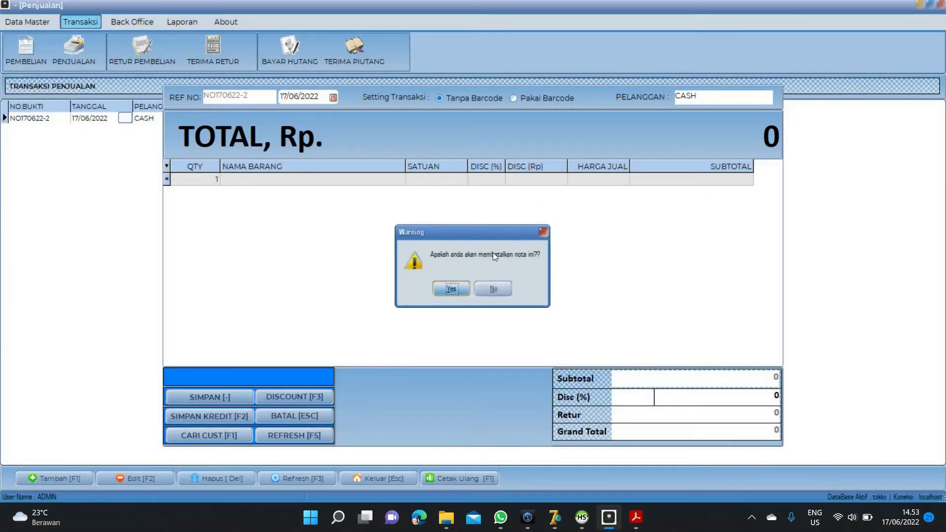
{"action": "left_click", "coordinate": [450, 289]}
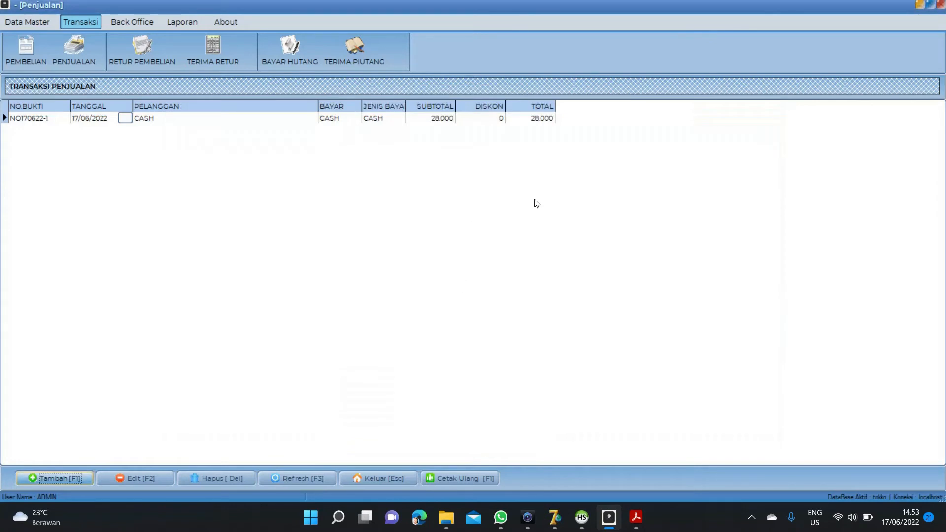
Step: Refresh the product master list and check the stock of Es Cream Fanila and Indomie Goreng after the sale
{"action": "left_click", "coordinate": [28, 23]}
{"action": "left_click", "coordinate": [173, 51]}
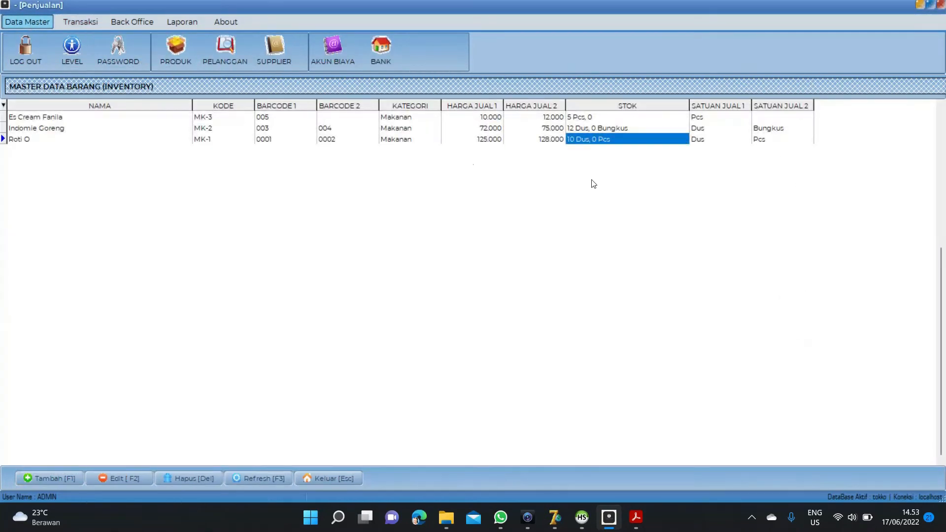
{"action": "left_click", "coordinate": [270, 479]}
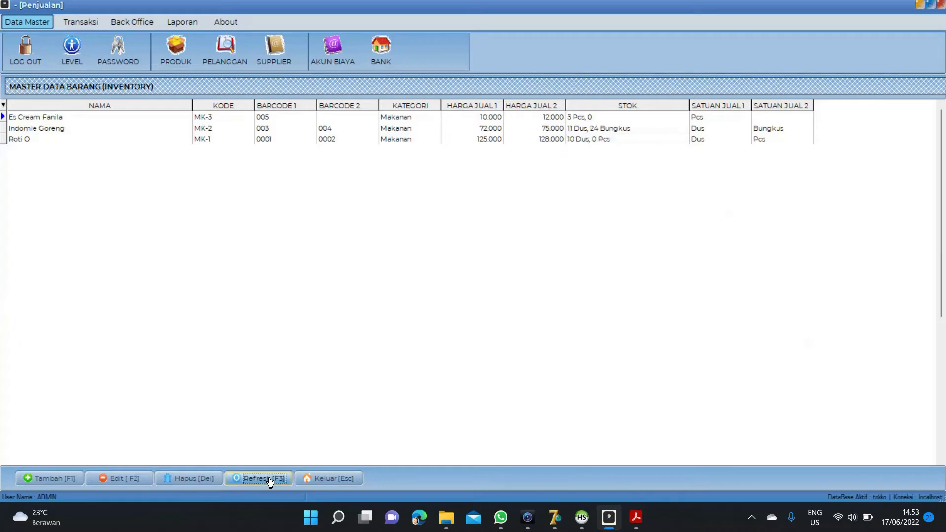
{"action": "left_click", "coordinate": [601, 129]}
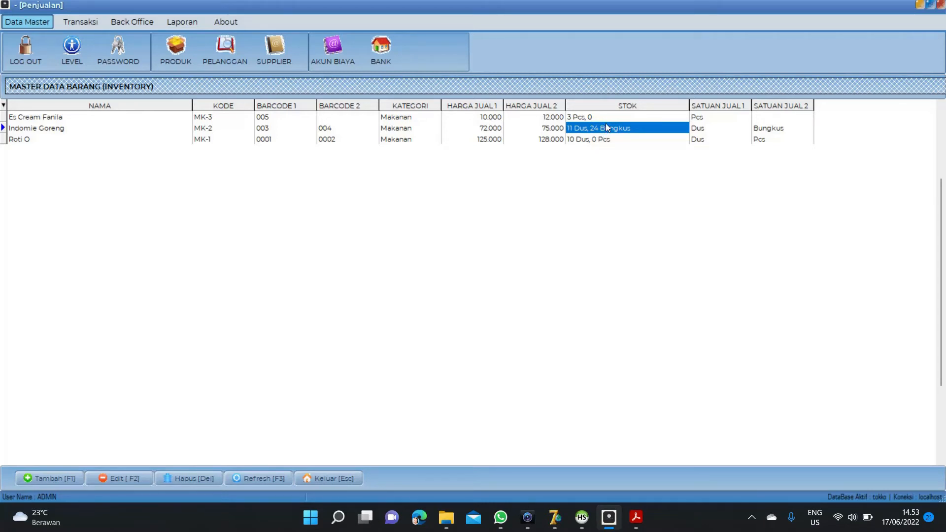
Step: Open the stock history and refresh it to list the latest sale and stock mutation entries
{"action": "left_click", "coordinate": [136, 23]}
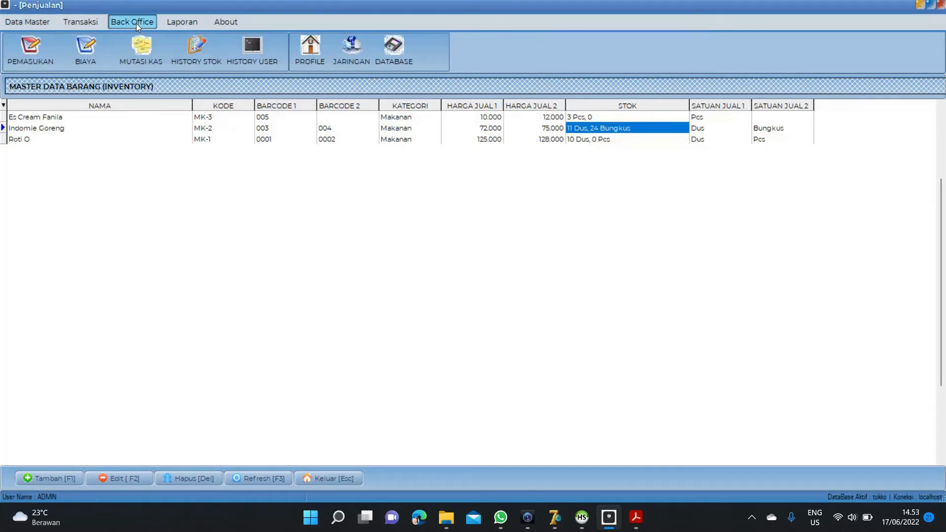
{"action": "left_click", "coordinate": [196, 49]}
{"action": "left_click", "coordinate": [261, 140]}
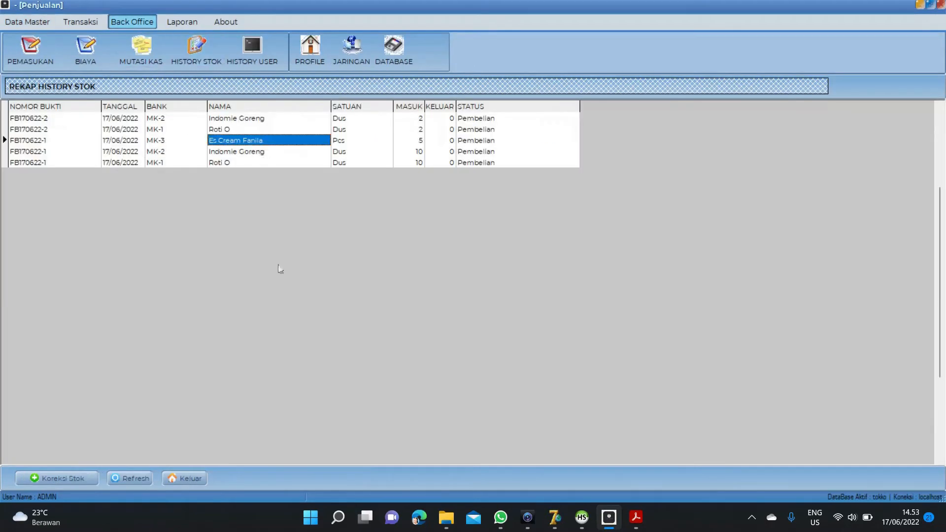
{"action": "left_click", "coordinate": [144, 474]}
{"action": "left_click", "coordinate": [535, 130]}
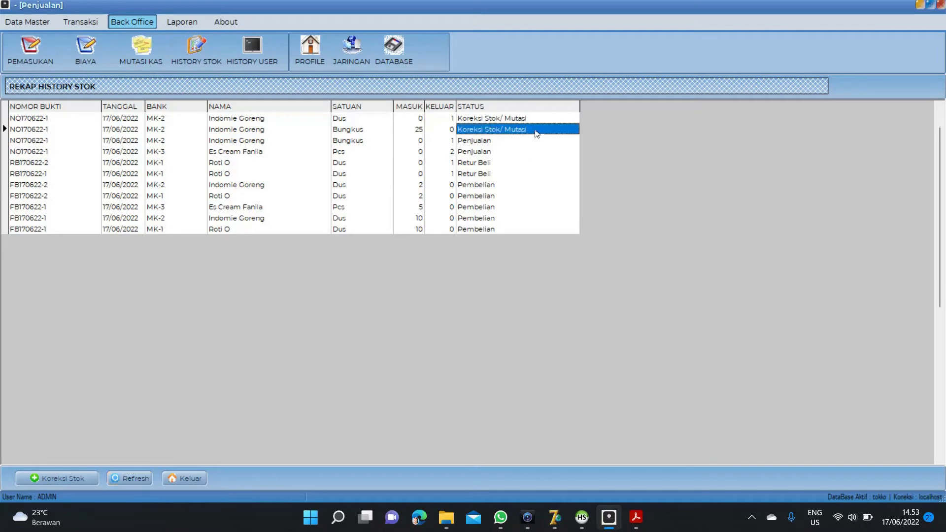
Step: Examine the Indomie Goreng entries in the stock history, comparing the Bungkus sale with the Dus-to-Bungkus stock conversion
{"action": "left_click", "coordinate": [326, 130]}
{"action": "left_click", "coordinate": [271, 128]}
{"action": "left_click", "coordinate": [439, 130]}
{"action": "left_click", "coordinate": [468, 142]}
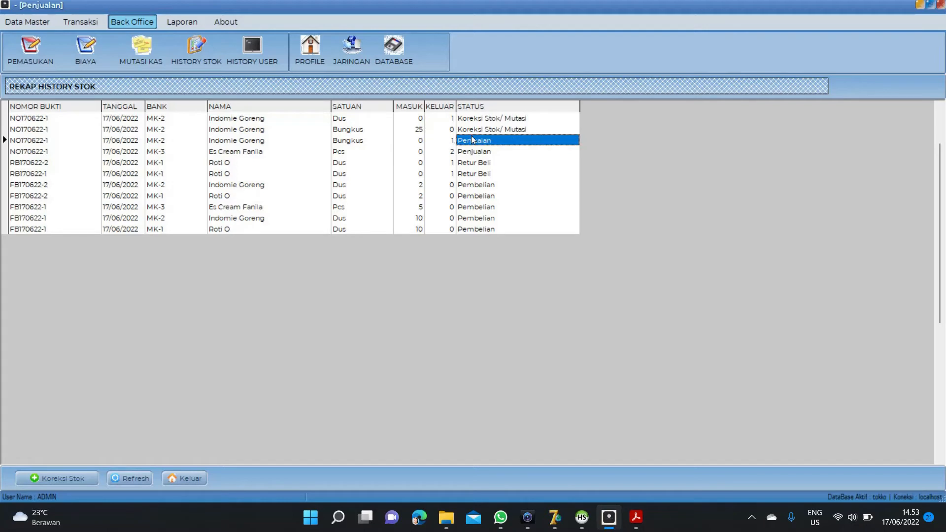
{"action": "left_click", "coordinate": [371, 144]}
{"action": "left_click", "coordinate": [428, 132]}
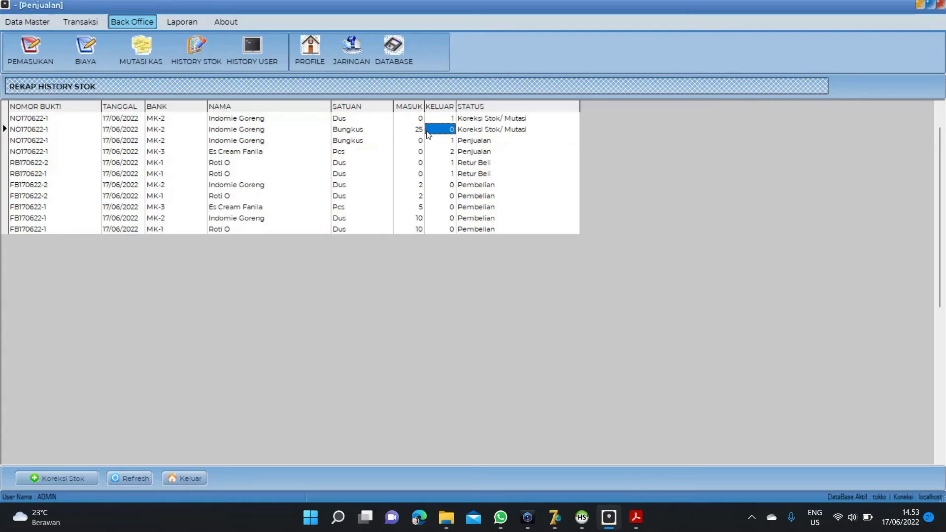
{"action": "left_click", "coordinate": [410, 132]}
{"action": "left_click", "coordinate": [445, 121]}
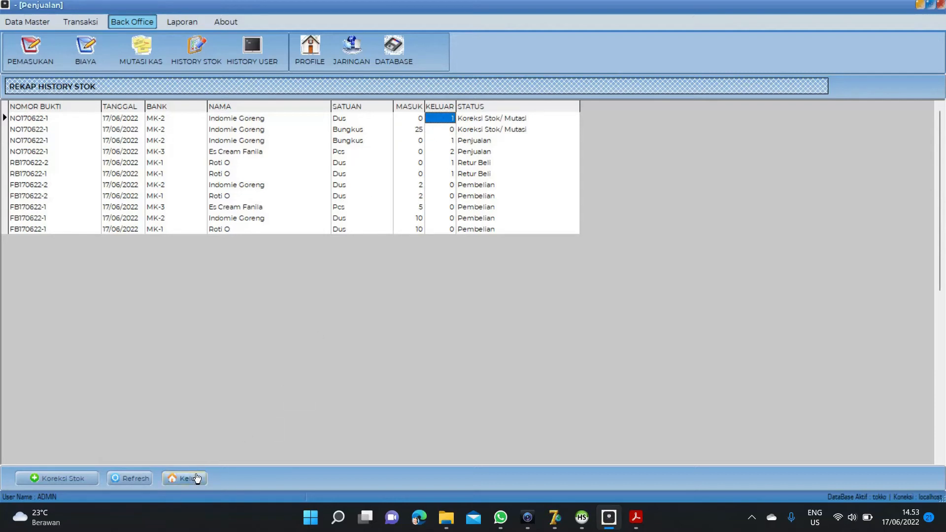
Step: Show the cash mutations for all accounts and check the income entry of the cash sale
{"action": "left_click", "coordinate": [134, 62]}
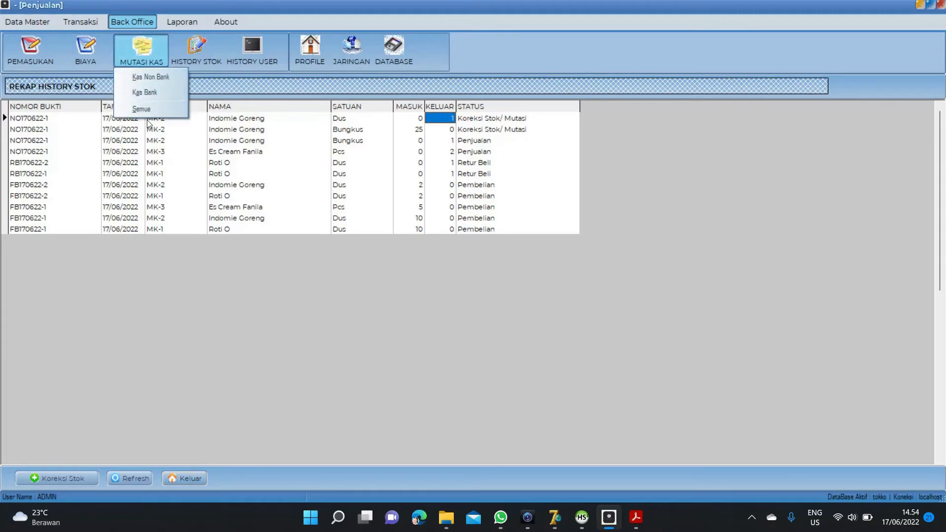
{"action": "left_click", "coordinate": [149, 112]}
{"action": "left_click", "coordinate": [443, 151]}
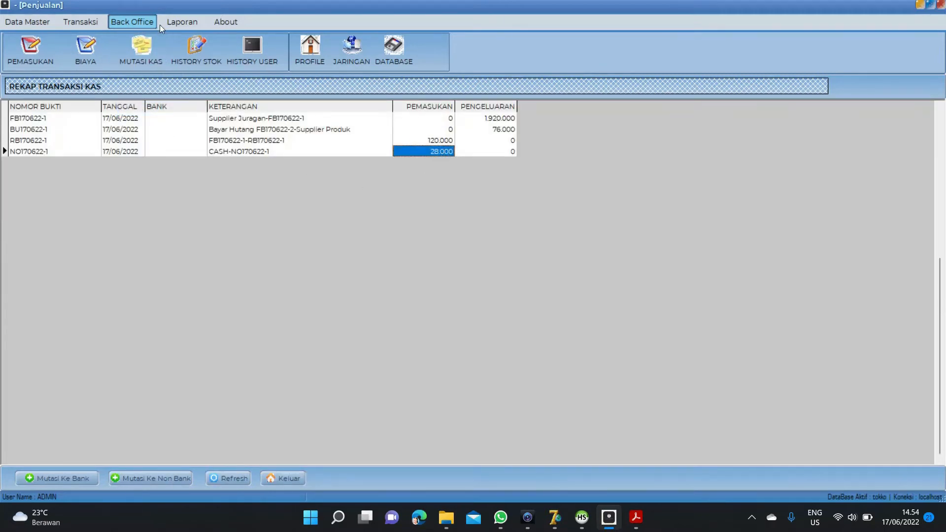
Step: Preview the sales report for 17/06/2022 with all payment types and methods, check the cash sale, and close the report
{"action": "left_click", "coordinate": [182, 21]}
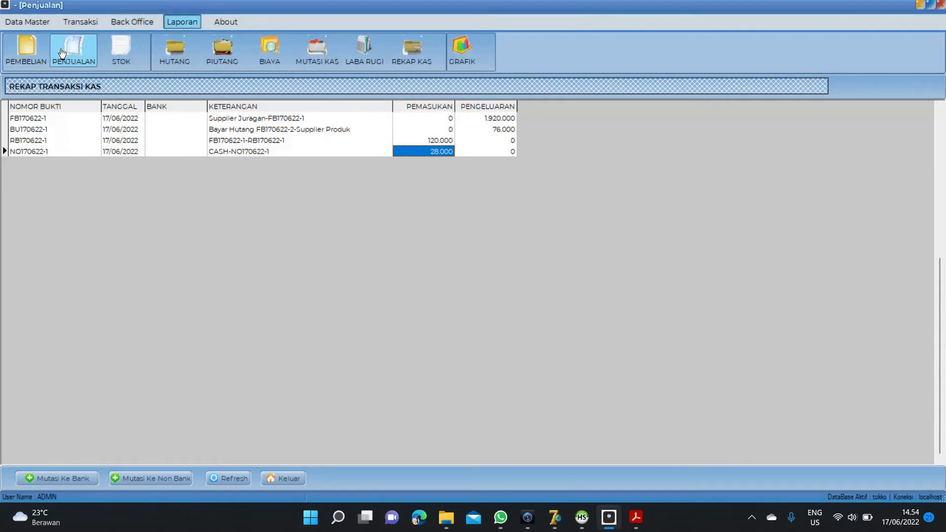
{"action": "left_click", "coordinate": [55, 46]}
{"action": "left_click", "coordinate": [79, 73]}
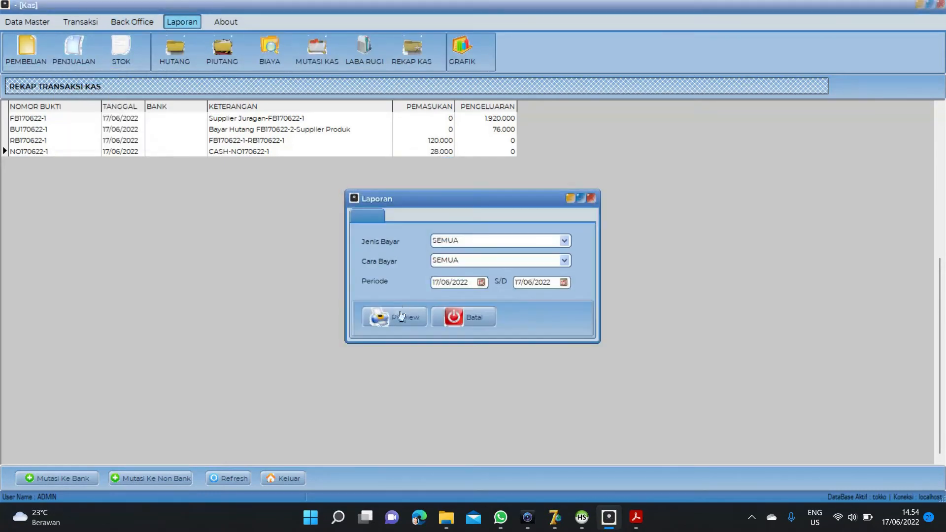
{"action": "left_click", "coordinate": [379, 317]}
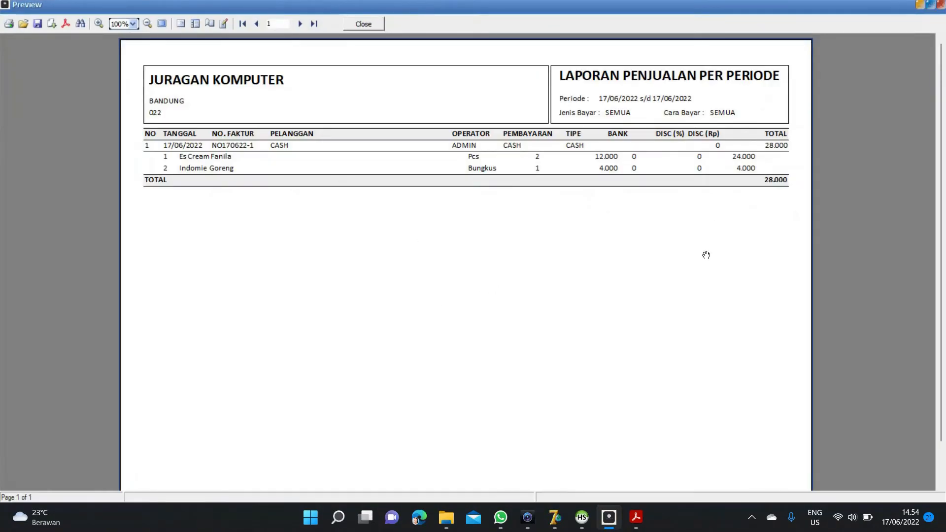
{"action": "key", "text": "Escape"}
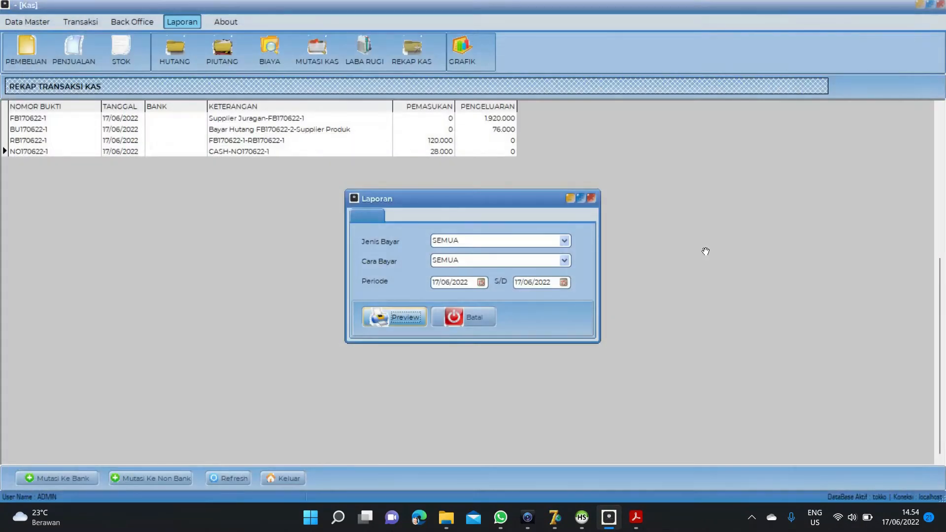
{"action": "left_click", "coordinate": [472, 323]}
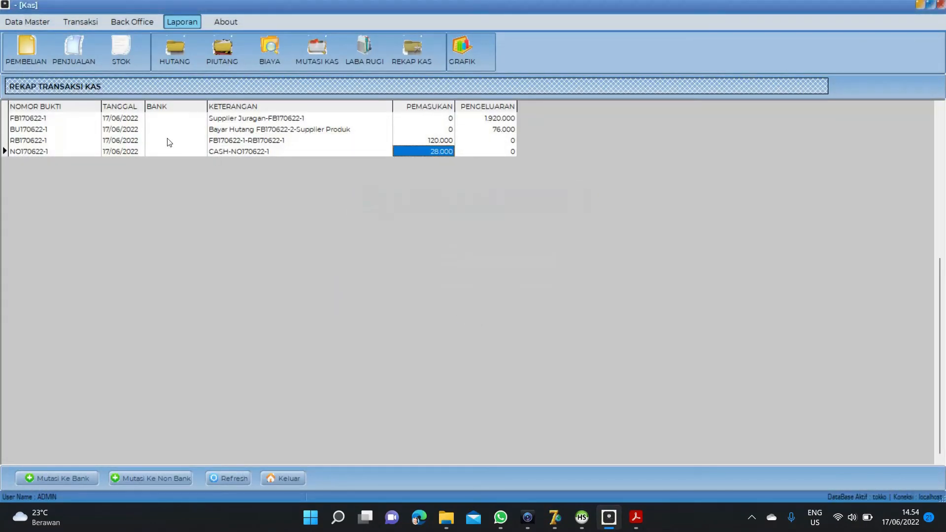
Step: Start a new sales transaction and open the customer search to look over the registered customer's code and phone fields
{"action": "left_click", "coordinate": [88, 24]}
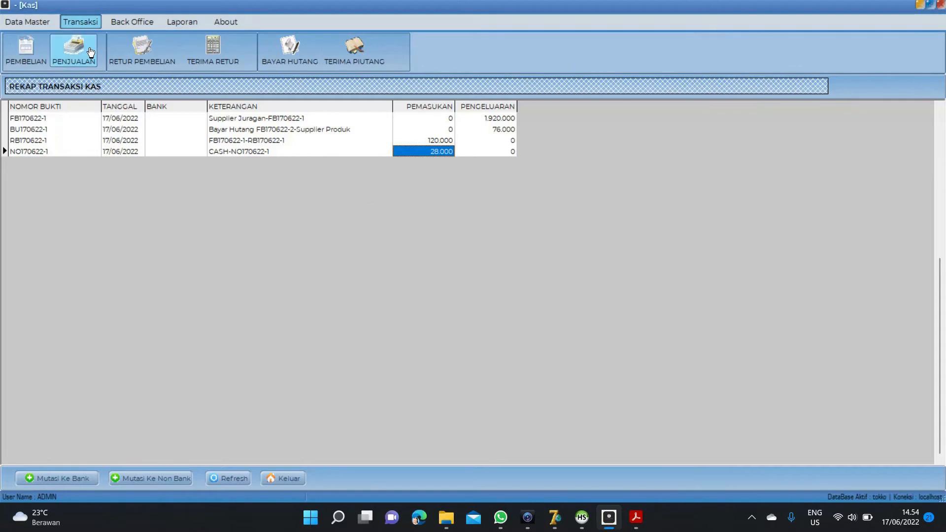
{"action": "left_click", "coordinate": [87, 48]}
{"action": "key", "text": "F1"}
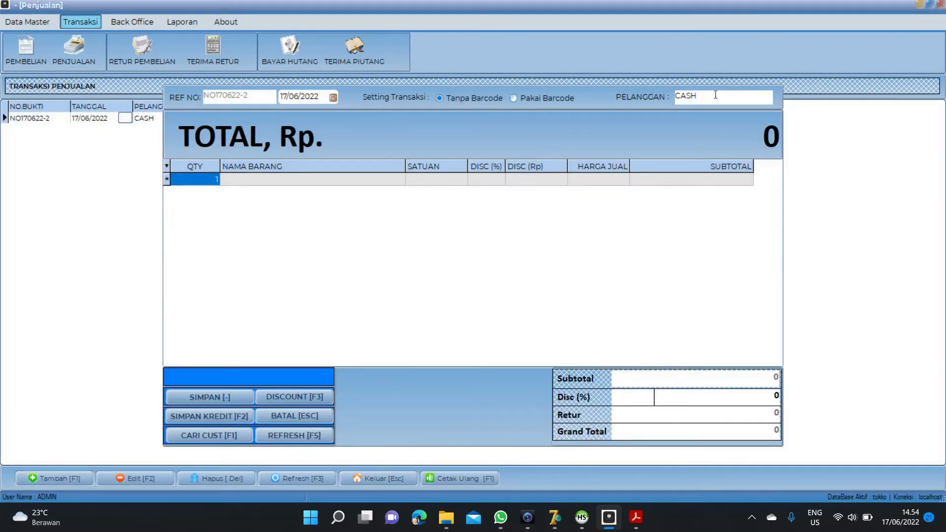
{"action": "left_click_drag", "start_coordinate": [716, 95], "coordinate": [661, 97]}
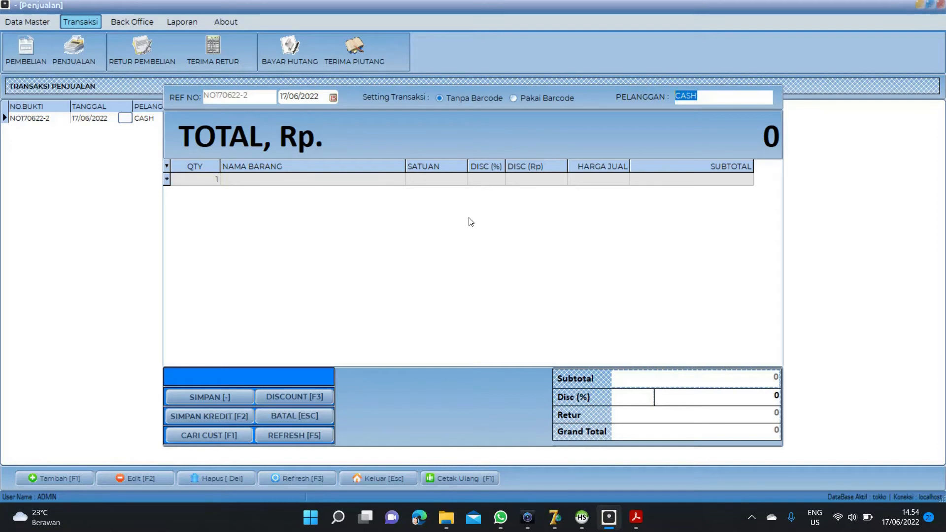
{"action": "left_click", "coordinate": [192, 181]}
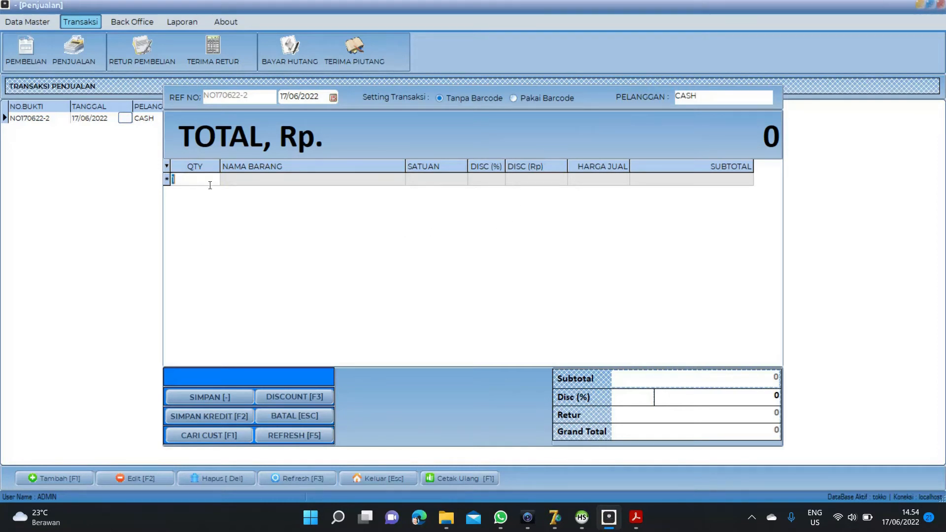
{"action": "left_click", "coordinate": [229, 436]}
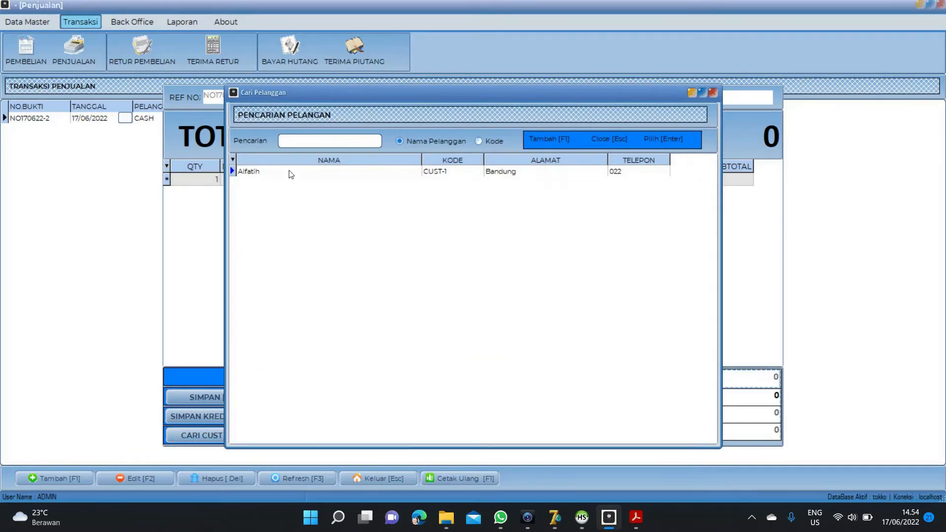
{"action": "left_click", "coordinate": [449, 173]}
{"action": "left_click", "coordinate": [620, 179]}
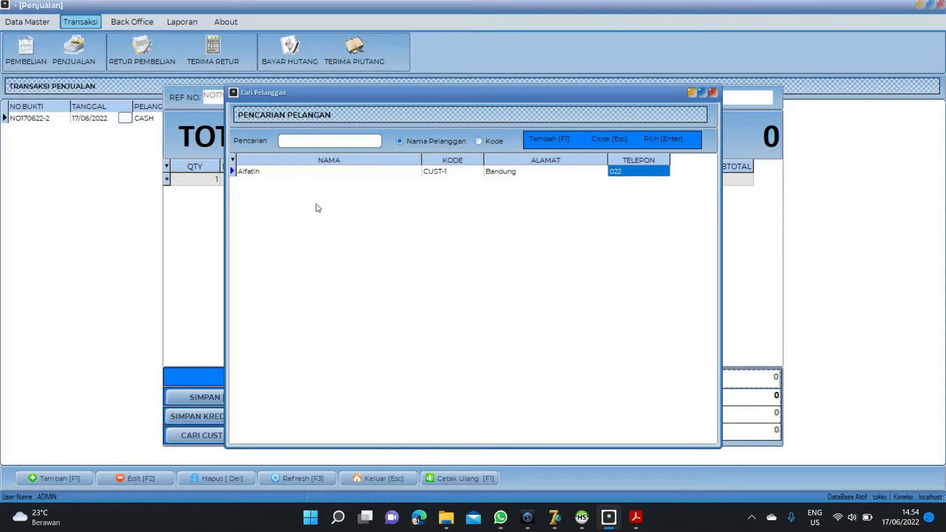
Step: Add customer CUST-2 with the customer's name, address and phone number, choose Harga Grosir as the customer status, and save the record
{"action": "key", "text": "F1"}
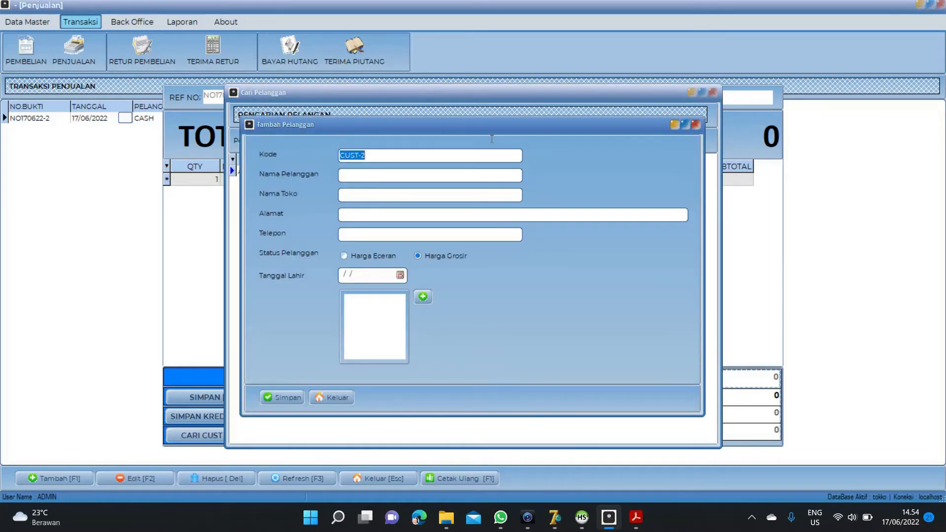
{"action": "left_click_drag", "start_coordinate": [421, 127], "coordinate": [457, 126]}
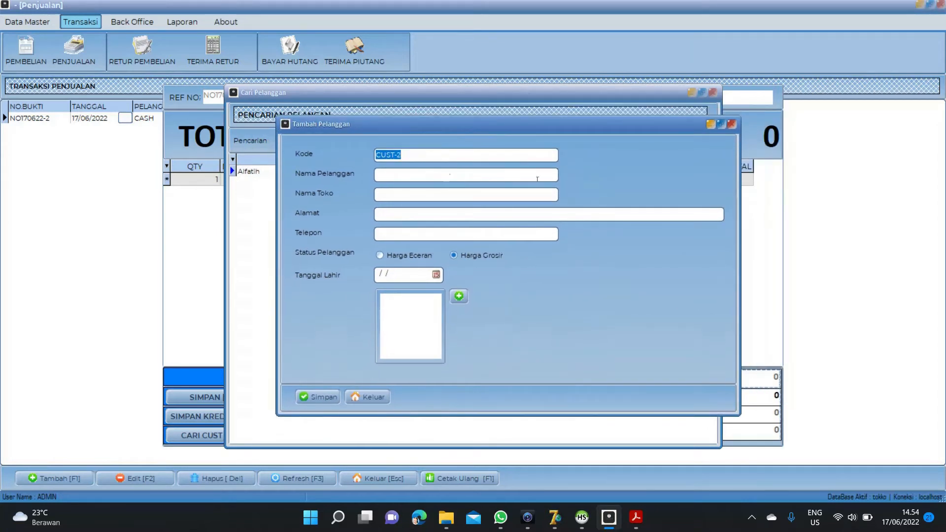
{"action": "key", "text": "Tab"}
{"action": "type", "text": "Alika"}
{"action": "key", "text": "Tab"}
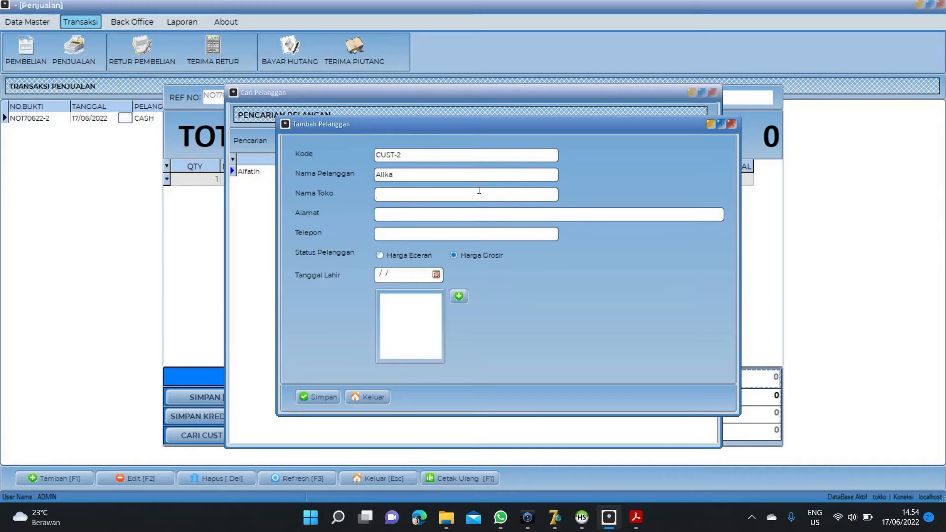
{"action": "type", "text": "Bandung"}
{"action": "key", "text": "Tab"}
{"action": "type", "text": "022"}
{"action": "left_click", "coordinate": [433, 256]}
{"action": "left_click", "coordinate": [464, 255]}
{"action": "left_click", "coordinate": [325, 407]}
{"action": "left_click", "coordinate": [472, 291]}
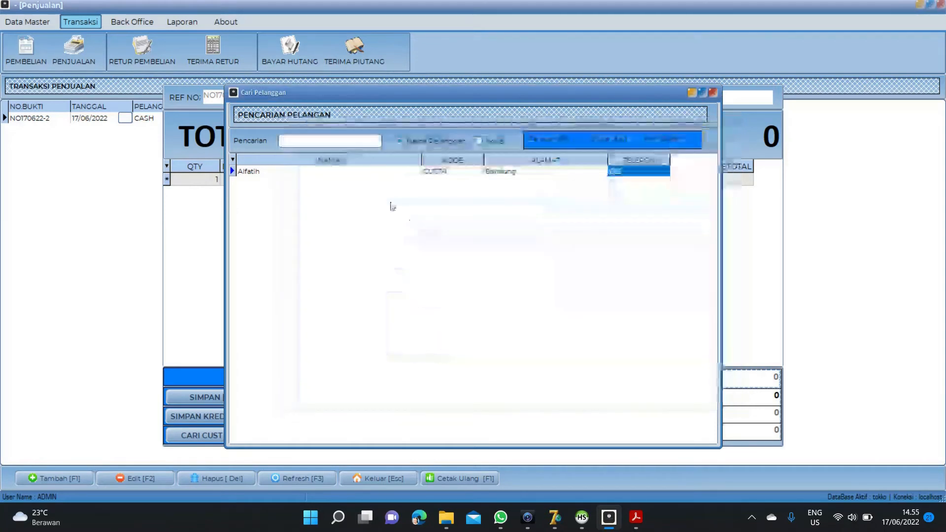
Step: Search for the newly added customer by name and assign that customer to the sale
{"action": "left_click", "coordinate": [348, 143]}
{"action": "type", "text": "al"}
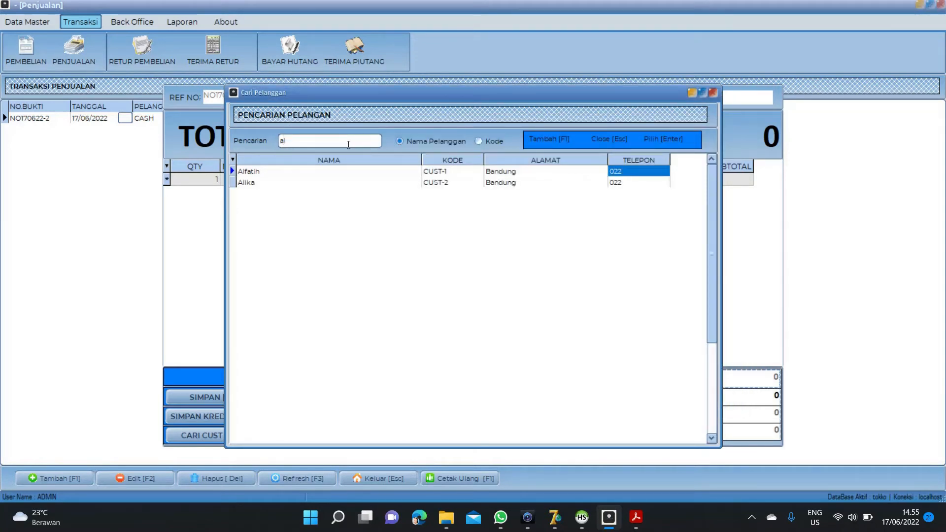
{"action": "key", "text": "Down"}
{"action": "key", "text": "Return"}
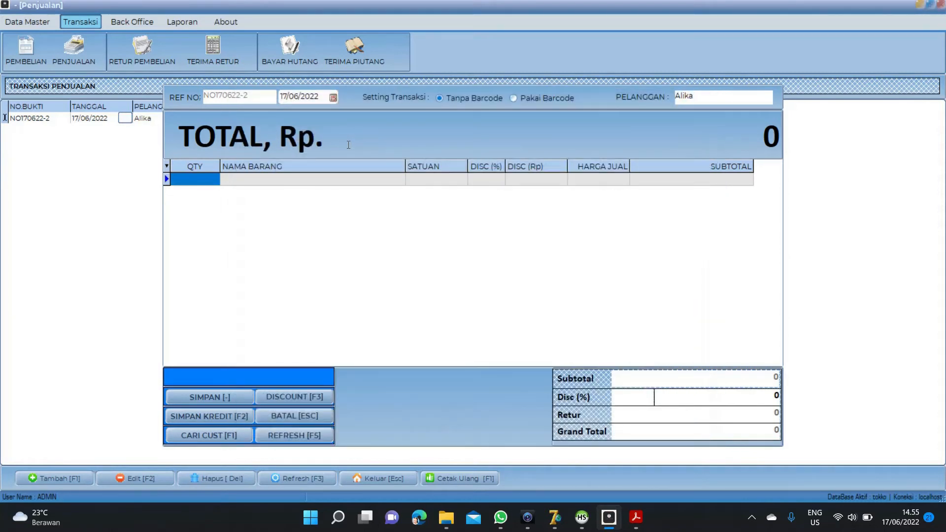
Step: Add 5 Dus of Roti O to the sale at the Dus price of 125.000
{"action": "type", "text": "5"}
{"action": "key", "text": "Return"}
{"action": "key", "text": "Down"}
{"action": "key", "text": "Down"}
{"action": "key", "text": "Down"}
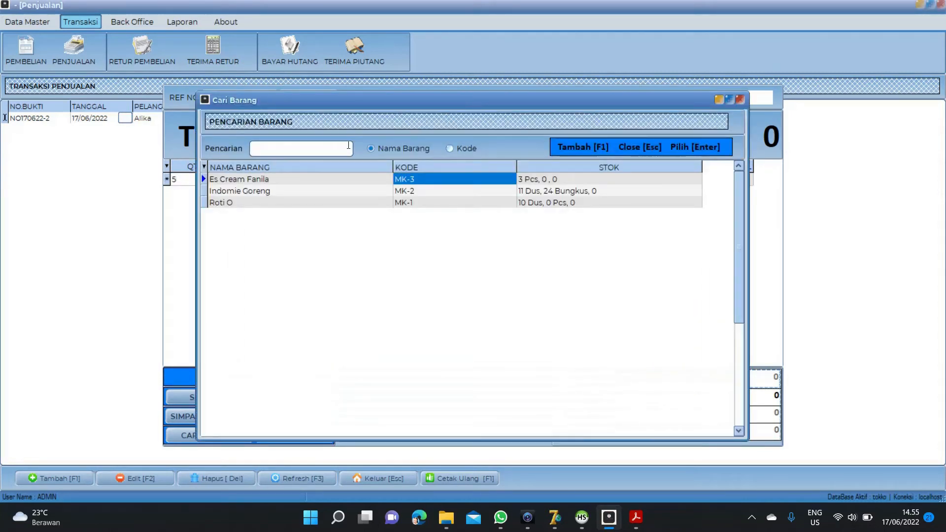
{"action": "key", "text": "Left"}
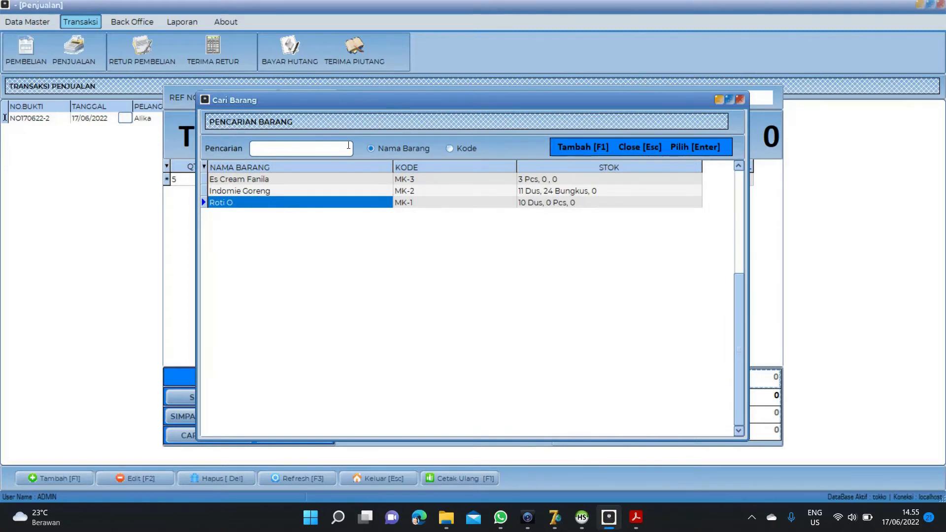
{"action": "key", "text": "Return"}
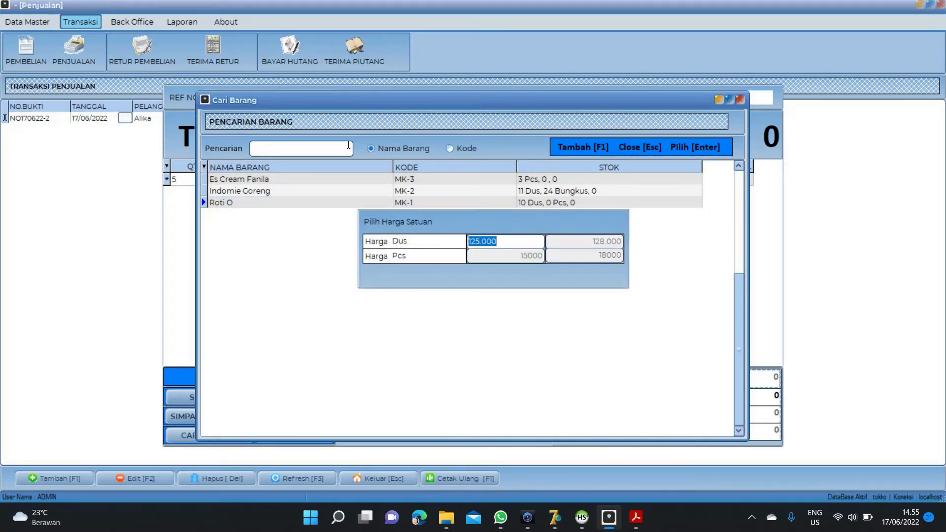
{"action": "key", "text": "Return"}
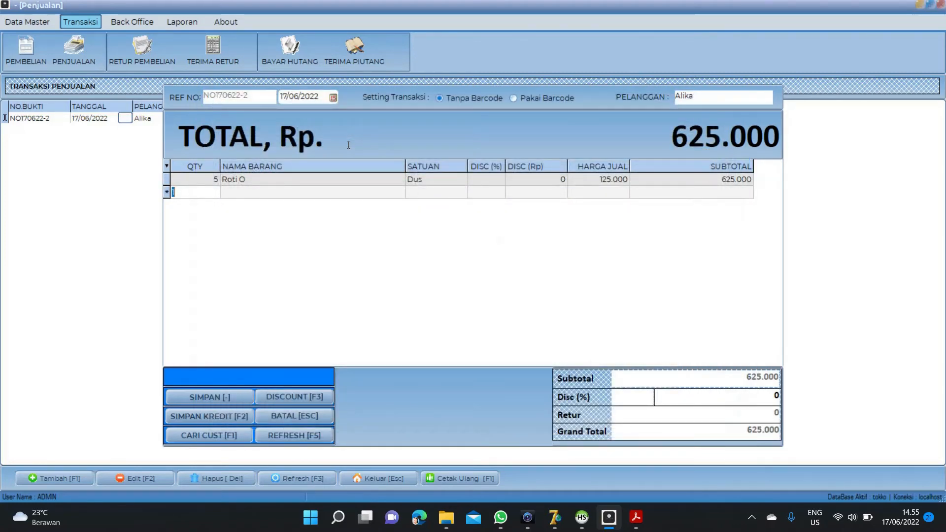
Step: Change the Roti O quantity to 1 and refresh the sale to recalculate its unit price
{"action": "left_click", "coordinate": [305, 434]}
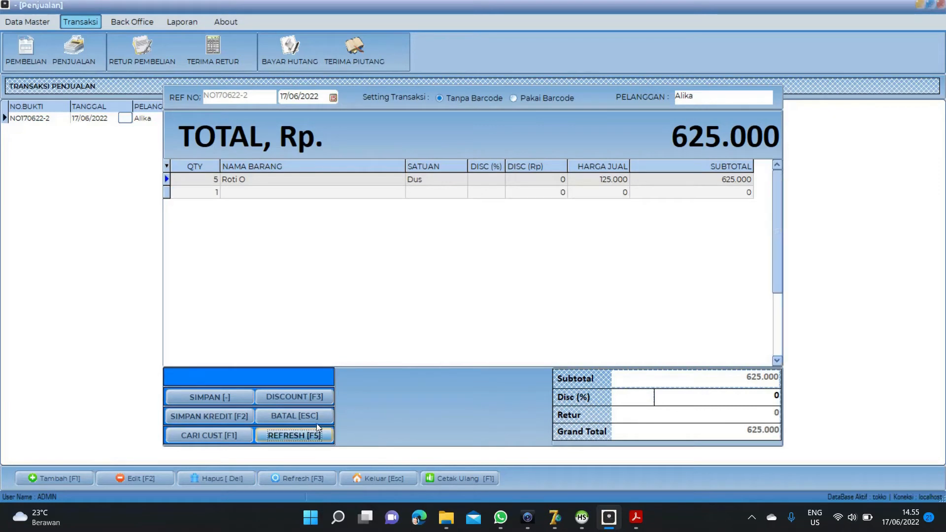
{"action": "left_click", "coordinate": [555, 180]}
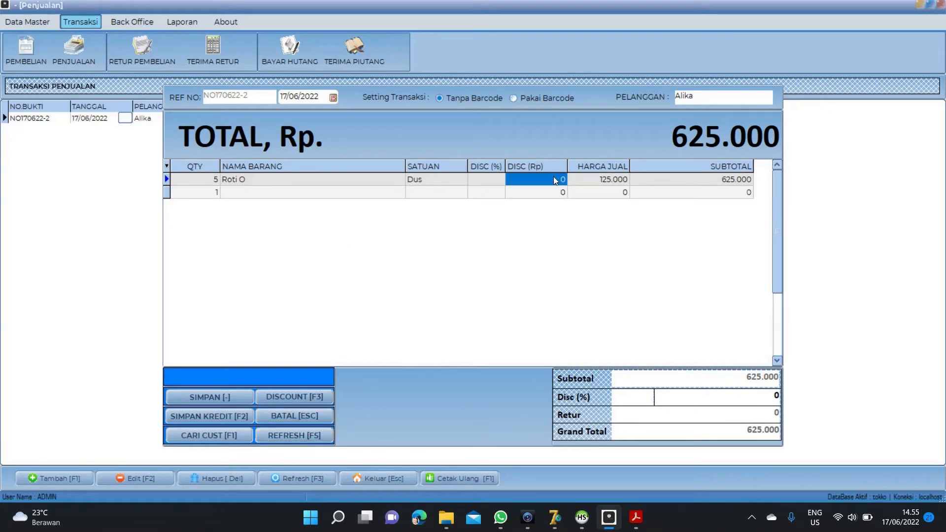
{"action": "left_click", "coordinate": [199, 180]}
{"action": "type", "text": "1"}
{"action": "key", "text": "Return"}
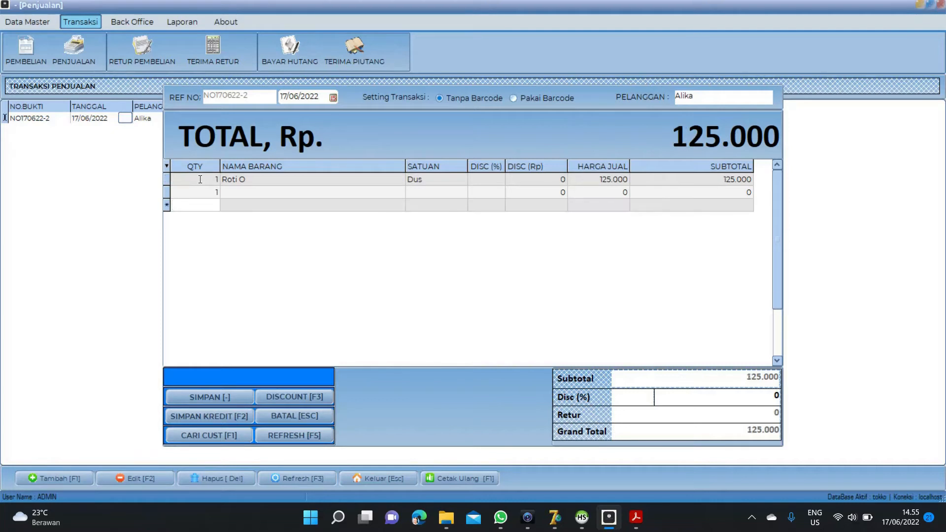
{"action": "left_click", "coordinate": [285, 435]}
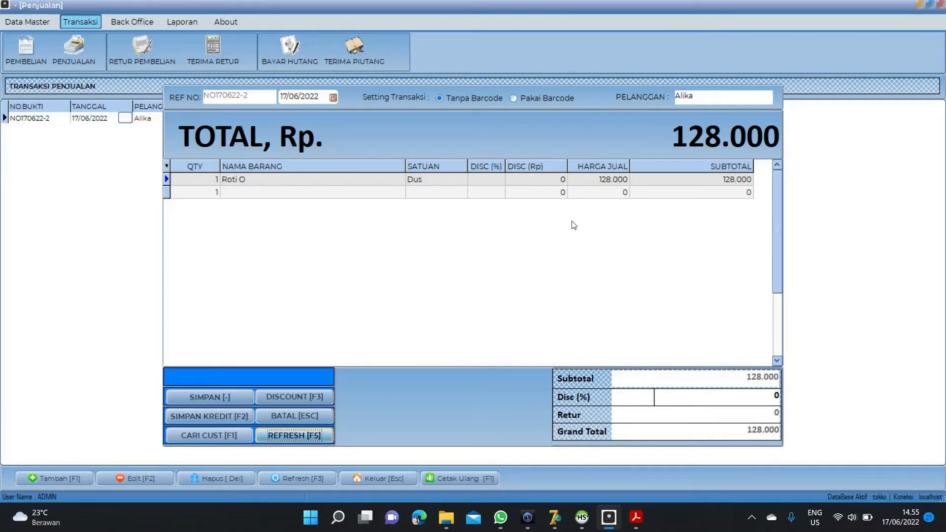
Step: Set the Roti O quantity back to 5 and refresh the sale to recalculate the wholesale price
{"action": "left_click", "coordinate": [216, 193]}
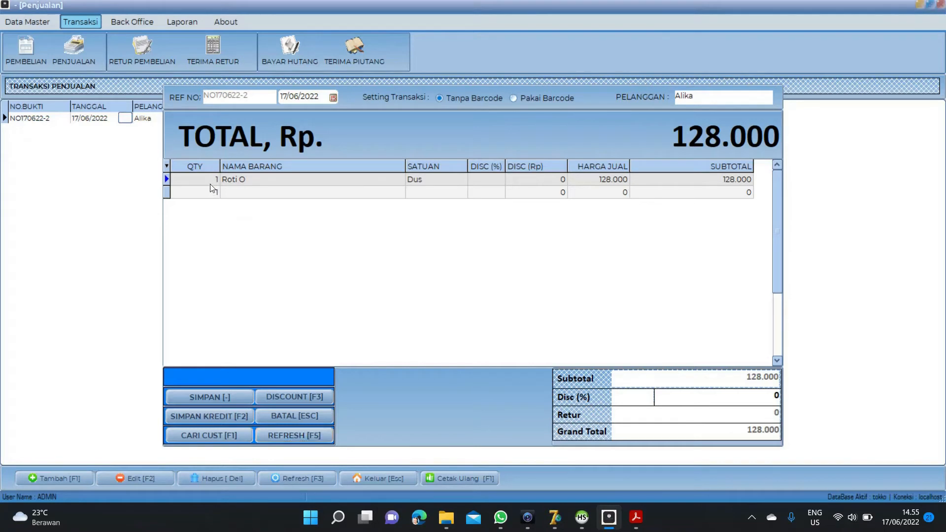
{"action": "type", "text": "5"}
{"action": "key", "text": "Return"}
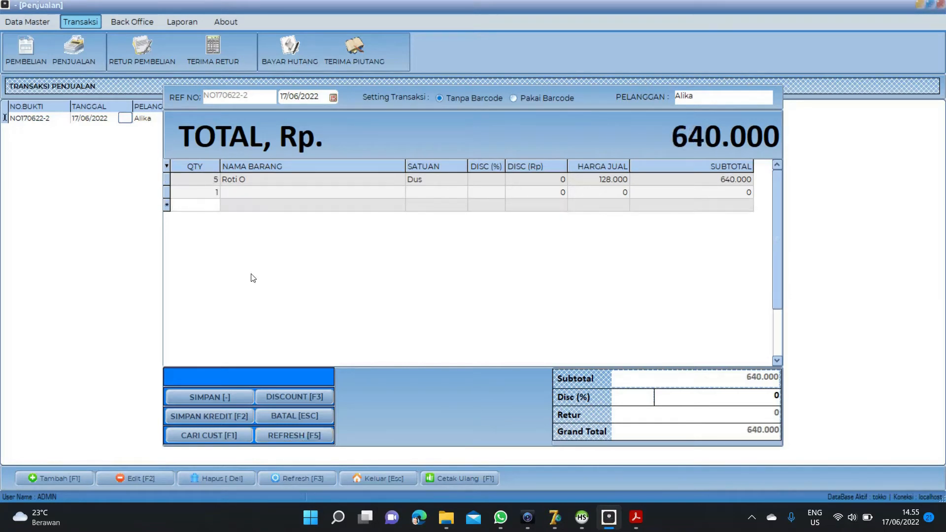
{"action": "left_click", "coordinate": [286, 434]}
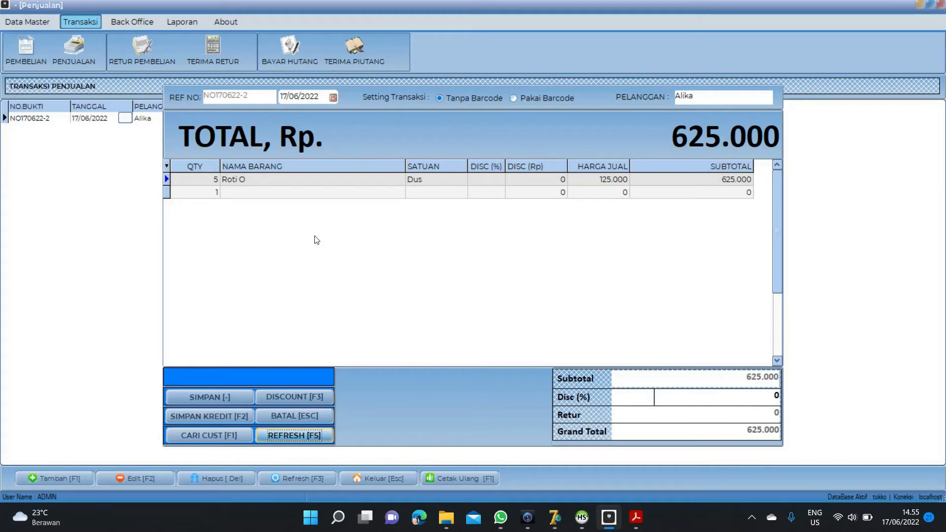
Step: Save the wholesale customer's sale with a payment of 650000, check the receipt preview and close it
{"action": "left_click", "coordinate": [235, 397]}
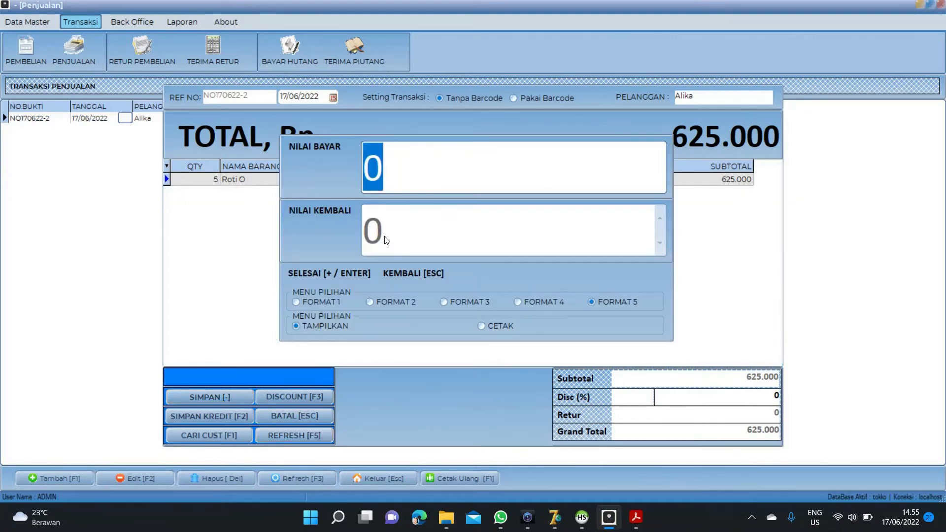
{"action": "type", "text": "650000"}
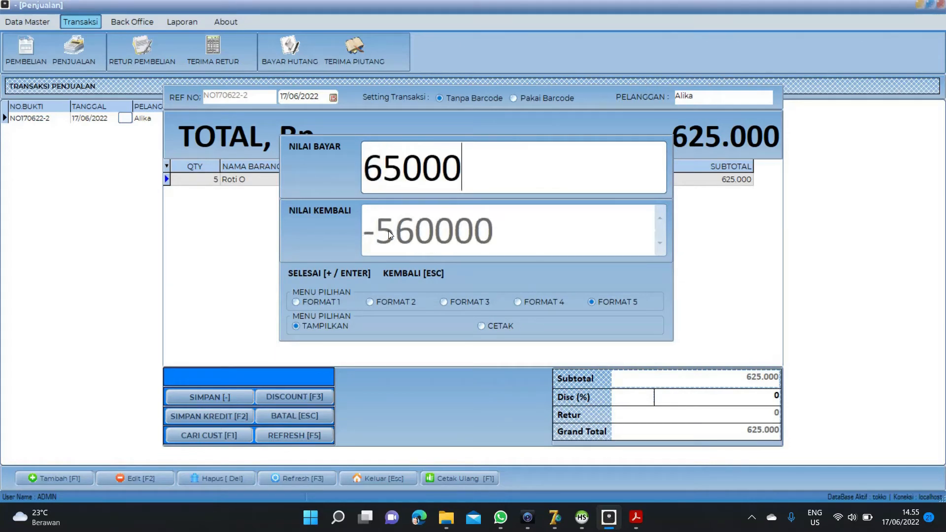
{"action": "key", "text": "Return"}
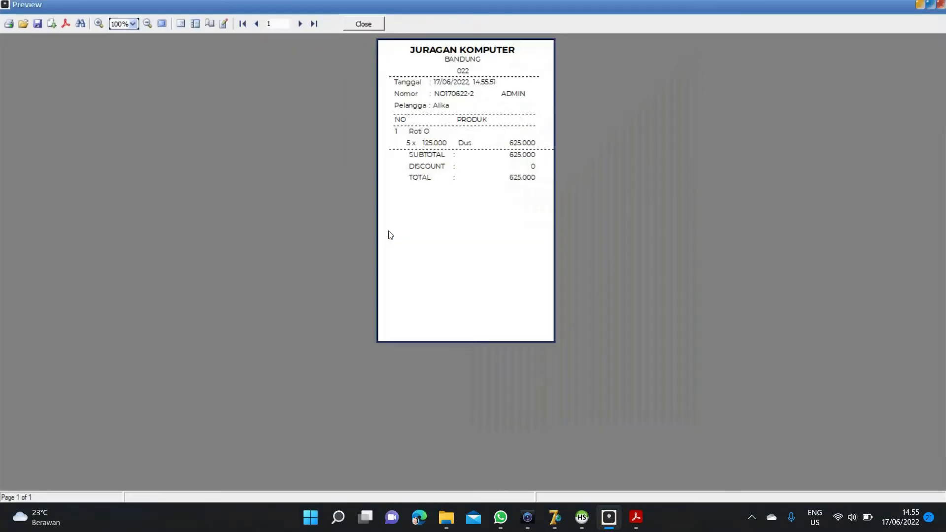
{"action": "key", "text": "Escape"}
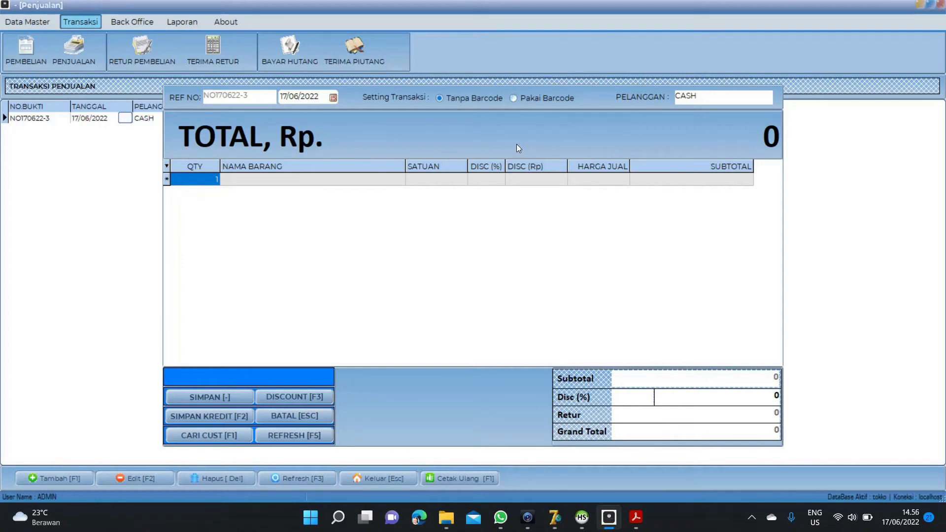
Step: Add 1 Dus of Roti O at 125.000 to the new CASH sale
{"action": "key", "text": "Return"}
{"action": "key", "text": "Down"}
{"action": "key", "text": "Down"}
{"action": "key", "text": "Down"}
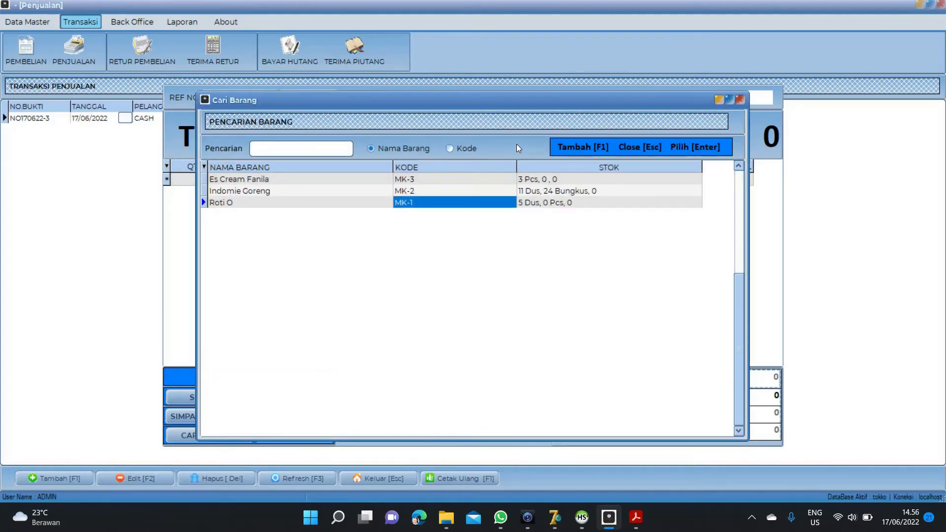
{"action": "key", "text": "Return"}
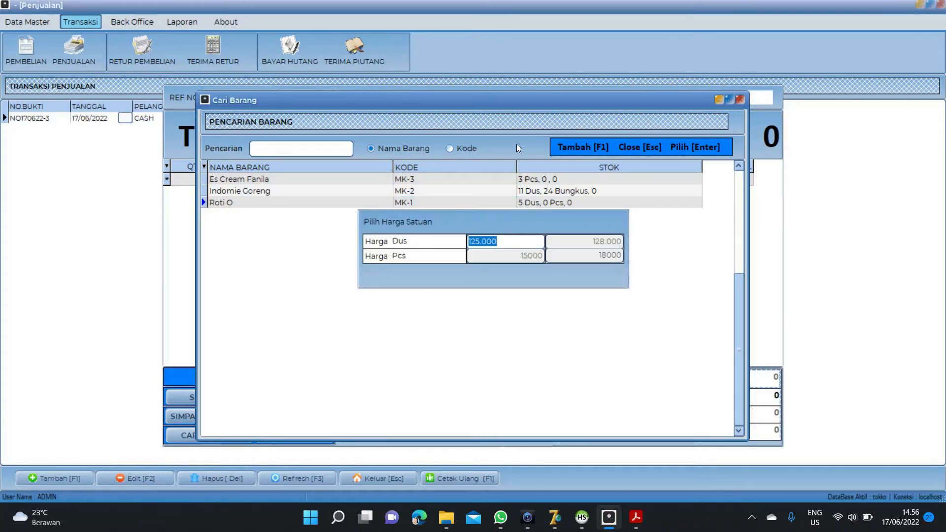
{"action": "key", "text": "Return"}
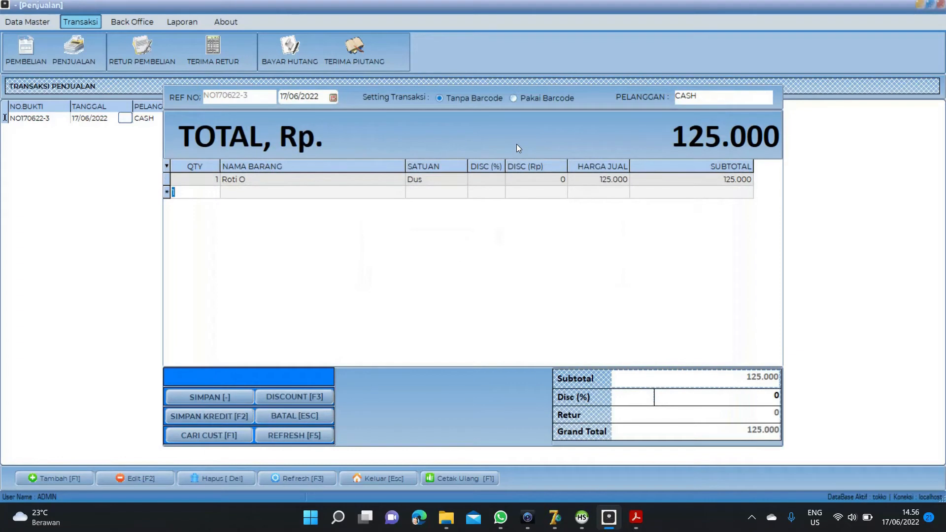
Step: Add 1 Dus of Indomie Goreng at 72.000 and 1 Pcs of Es Cream Fanila at 10.000 to the sale
{"action": "key", "text": "Return"}
{"action": "key", "text": "Down"}
{"action": "key", "text": "Left"}
{"action": "key", "text": "Left"}
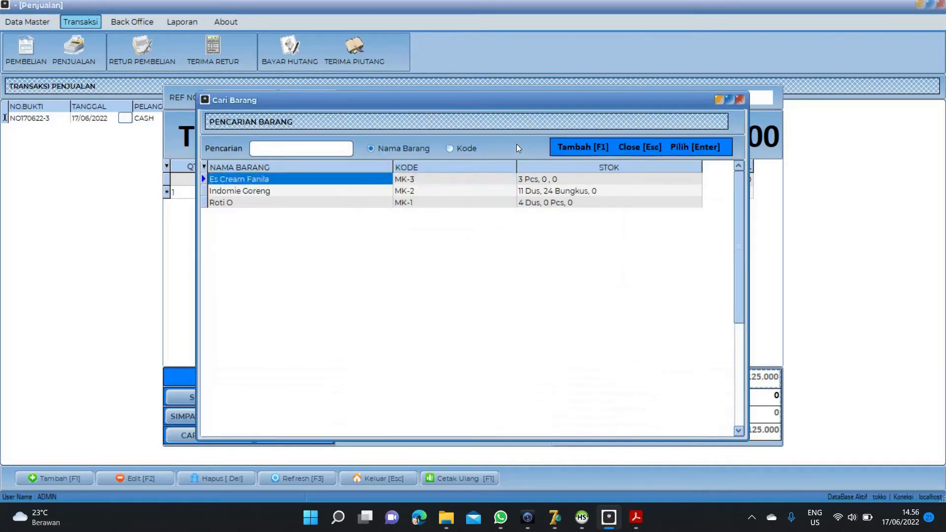
{"action": "key", "text": "Down"}
{"action": "key", "text": "Return"}
{"action": "key", "text": "Return"}
{"action": "key", "text": "Return"}
{"action": "key", "text": "Left"}
{"action": "key", "text": "Return"}
{"action": "key", "text": "Return"}
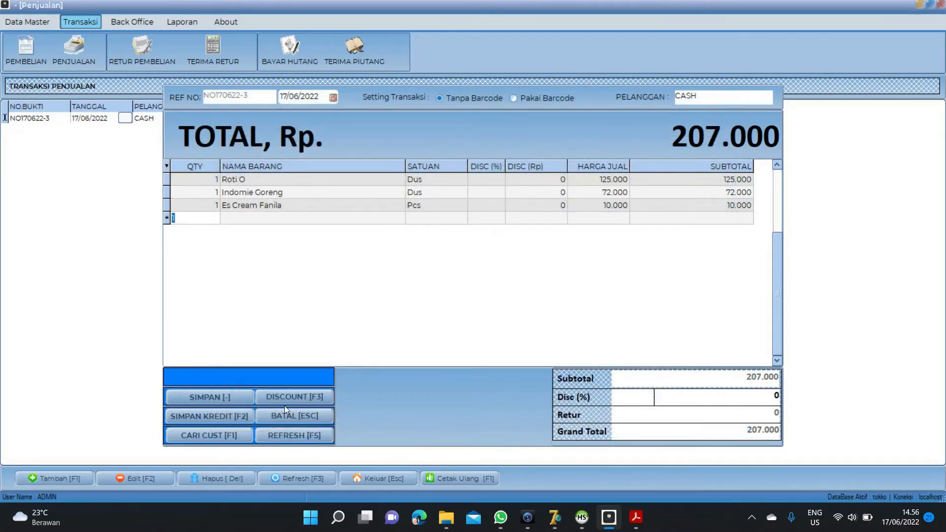
Step: Assign the first customer in the customer search to the sale, then refresh it to recalculate and check the selling prices
{"action": "left_click", "coordinate": [227, 441]}
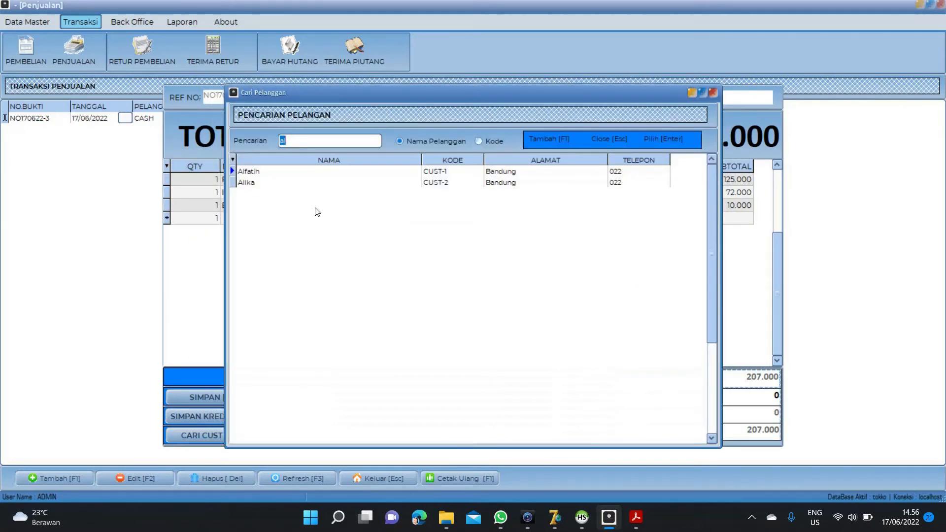
{"action": "key", "text": "Down"}
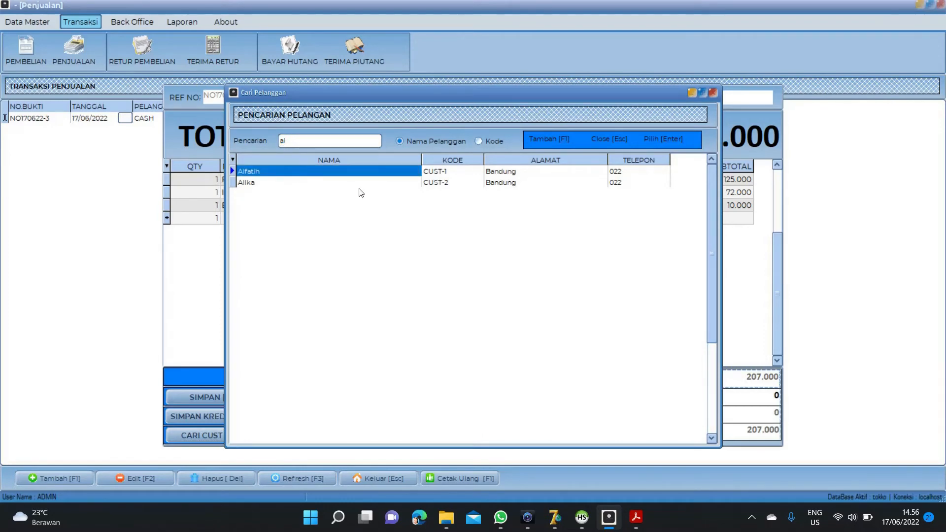
{"action": "key", "text": "Return"}
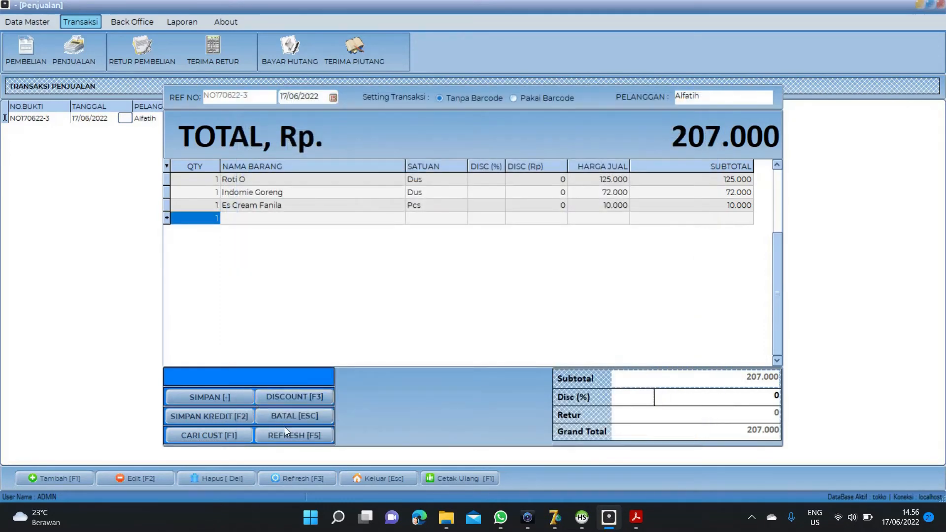
{"action": "left_click", "coordinate": [296, 436]}
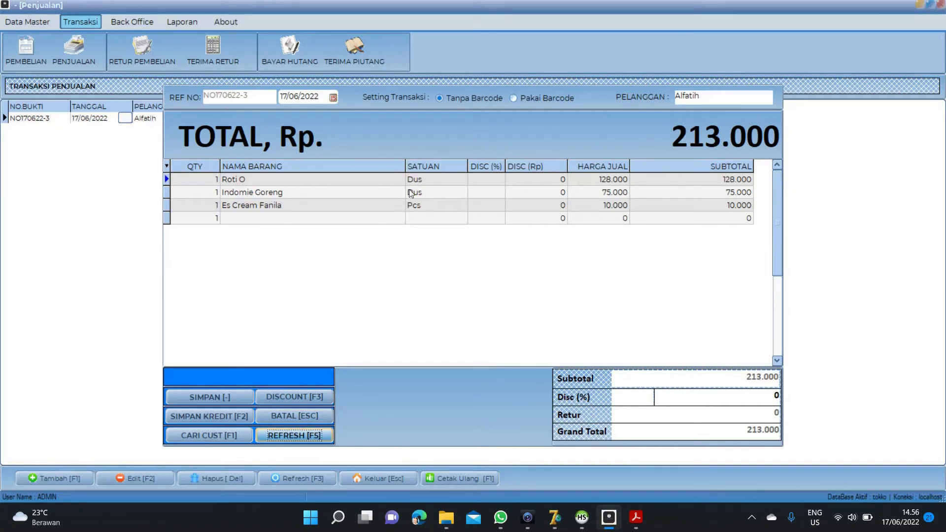
{"action": "left_click", "coordinate": [616, 185]}
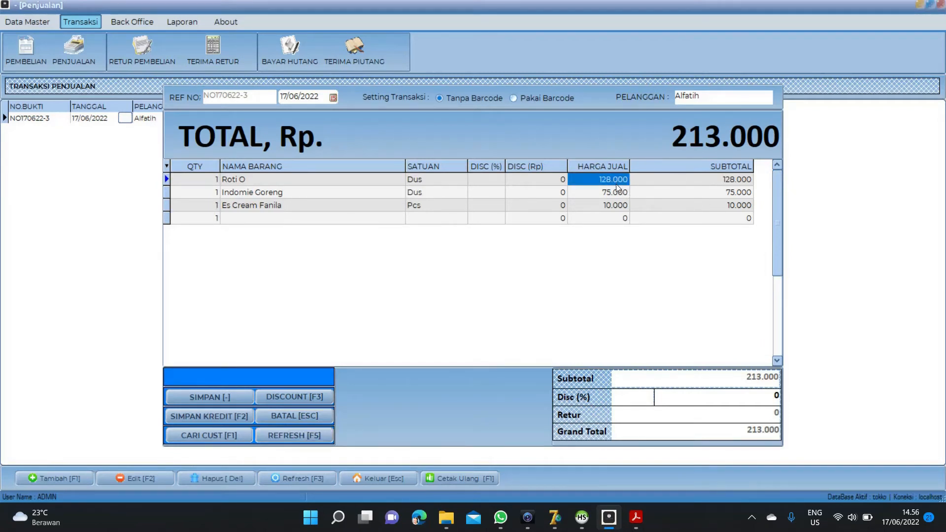
{"action": "left_click", "coordinate": [613, 196]}
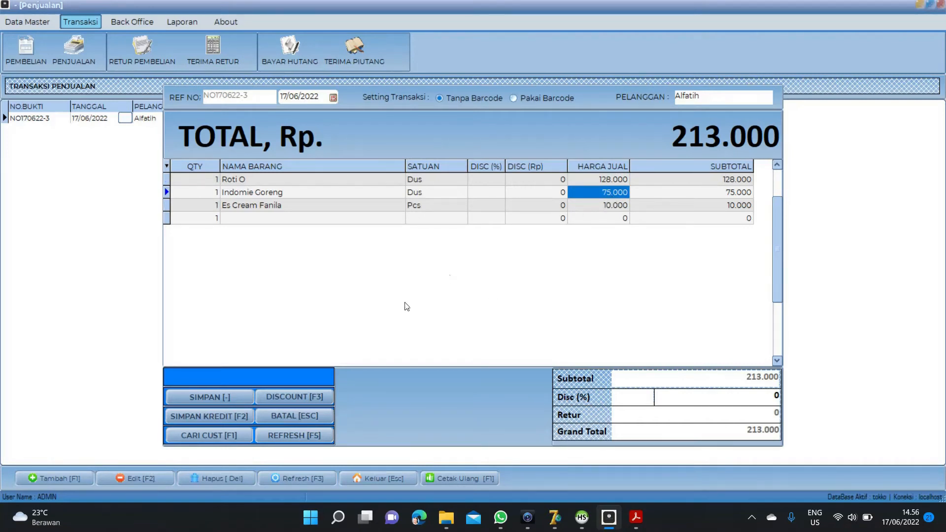
Step: Save the customer's sale, check and close the receipt preview, and exit the new blank sale to the sales list
{"action": "left_click", "coordinate": [201, 419]}
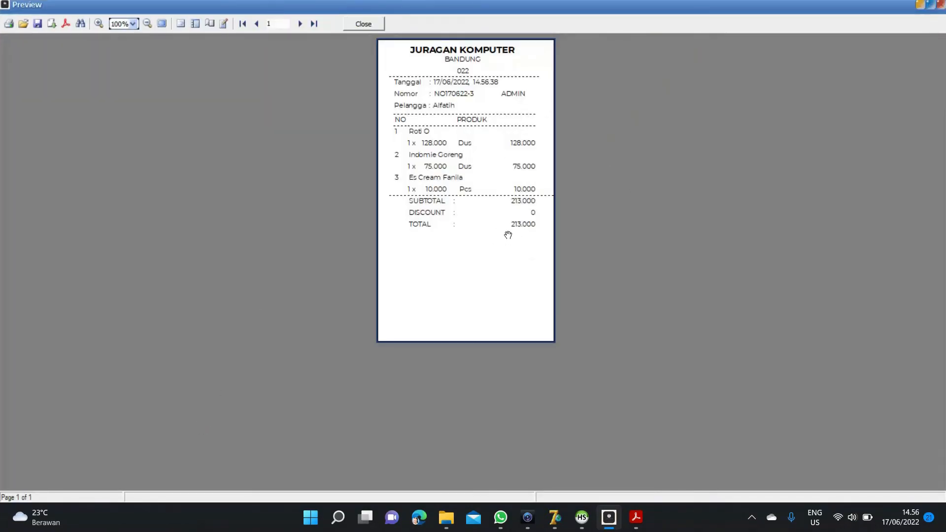
{"action": "key", "text": "Escape"}
{"action": "key", "text": "Escape"}
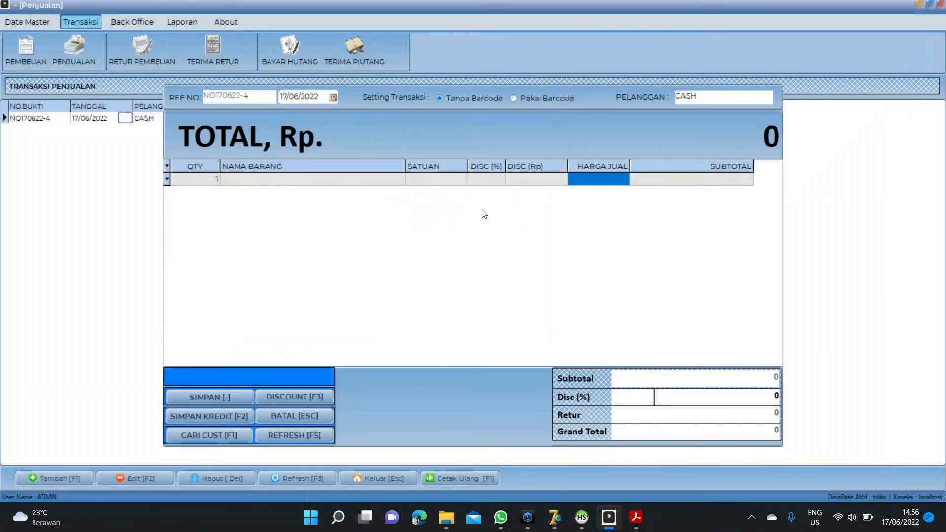
{"action": "key", "text": "Escape"}
{"action": "left_click", "coordinate": [463, 293]}
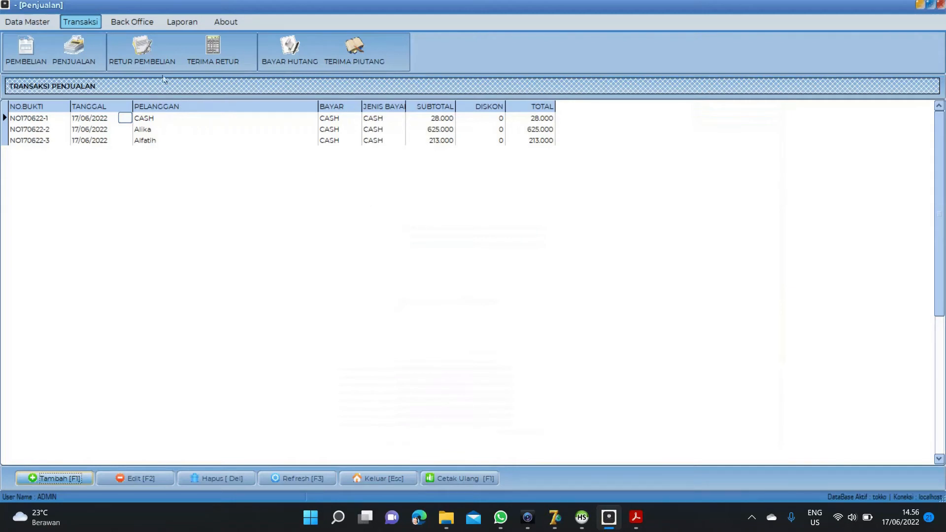
Step: Open the product master data to compare the items' two selling prices
{"action": "left_click", "coordinate": [46, 23]}
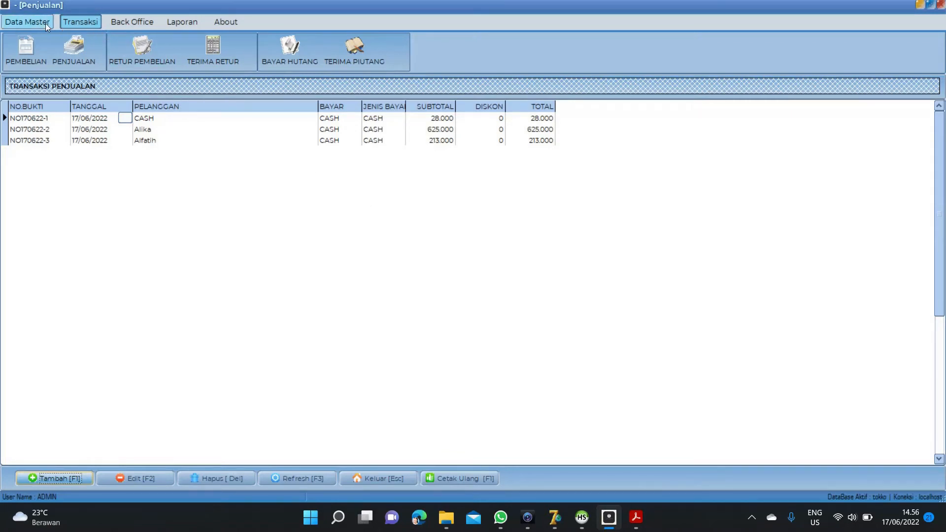
{"action": "left_click", "coordinate": [178, 54]}
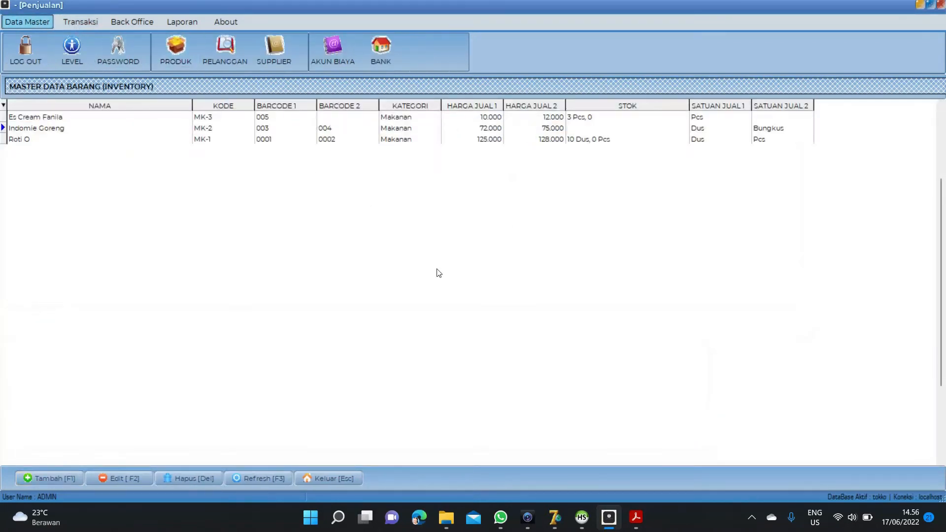
Step: Refresh the product master list and check the stock of Indomie Goreng, Roti O and Es Cream Fanila
{"action": "left_click", "coordinate": [272, 477]}
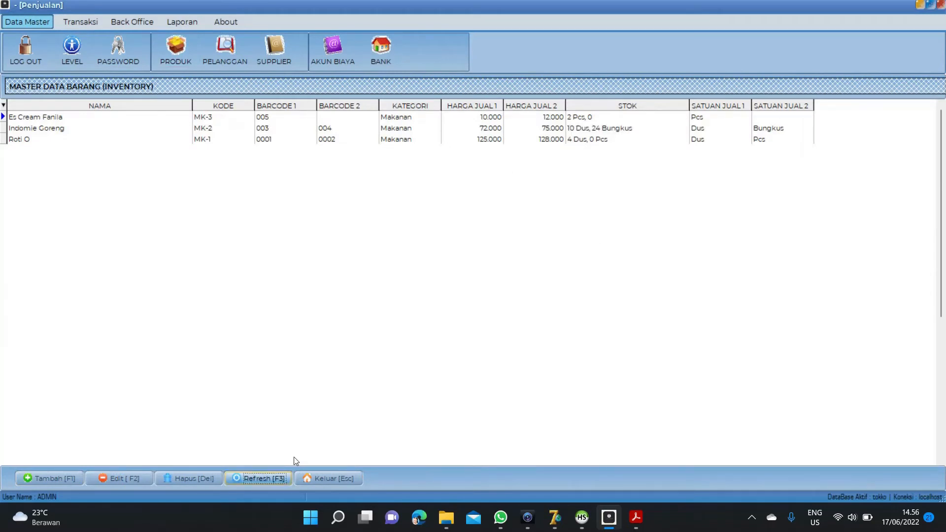
{"action": "left_click", "coordinate": [608, 130]}
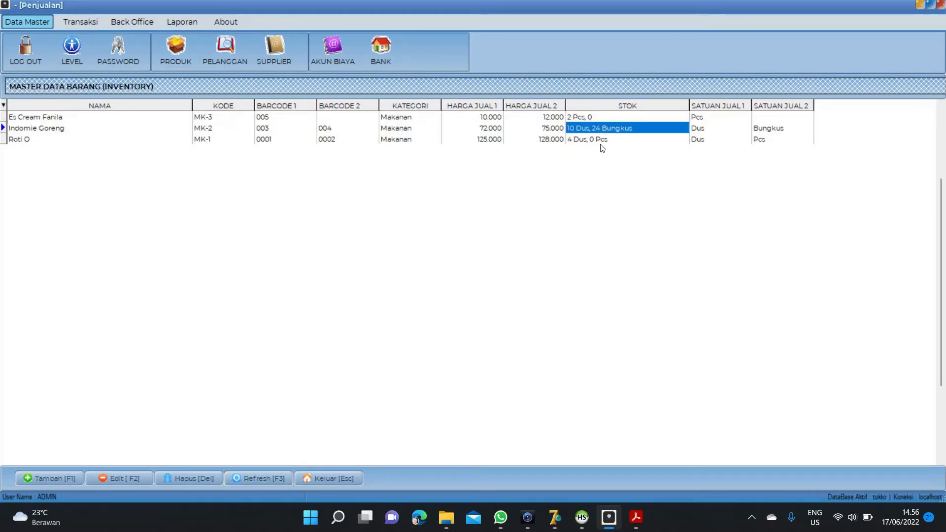
{"action": "left_click", "coordinate": [601, 140]}
{"action": "left_click", "coordinate": [581, 128]}
{"action": "left_click", "coordinate": [583, 140]}
{"action": "left_click", "coordinate": [584, 121]}
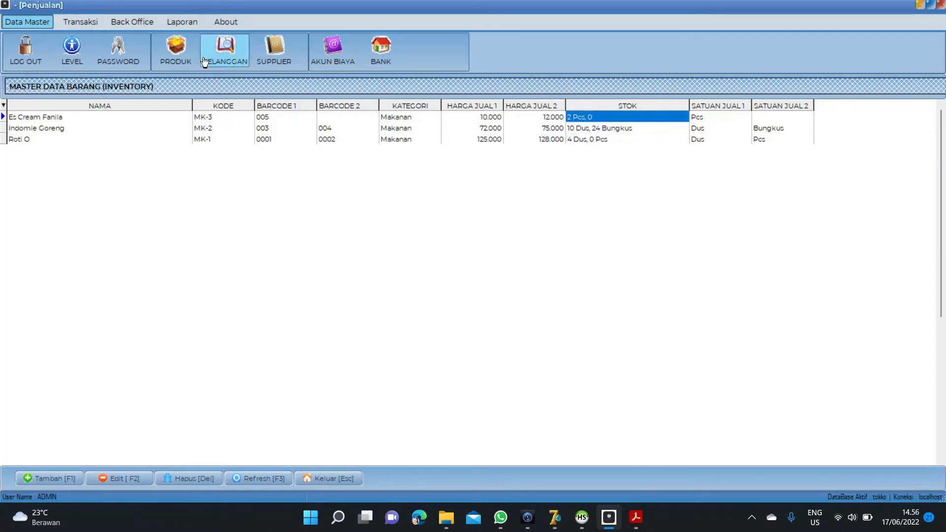
Step: Open the stock history recap, refresh it, and examine the status and document numbers of the newest sales entries
{"action": "left_click", "coordinate": [134, 23]}
{"action": "left_click", "coordinate": [190, 60]}
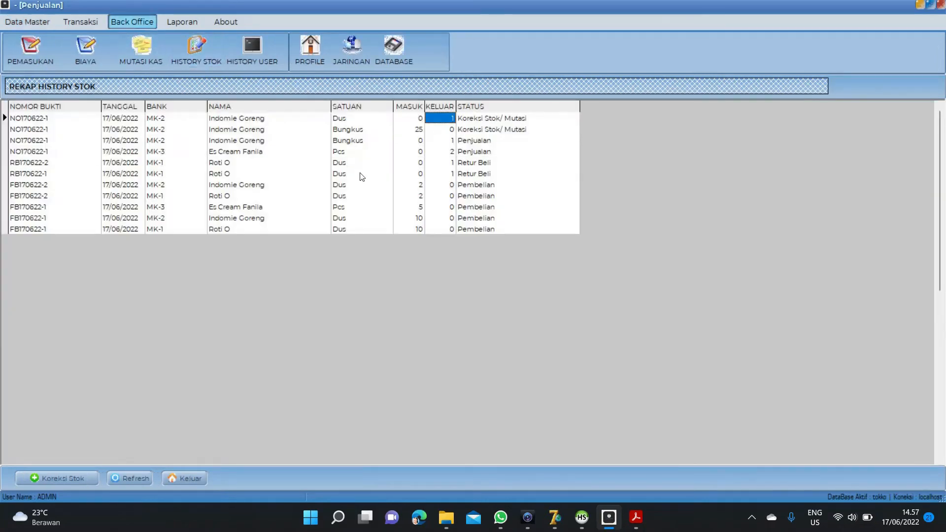
{"action": "left_click", "coordinate": [134, 481]}
{"action": "left_click", "coordinate": [494, 165]}
{"action": "left_click", "coordinate": [495, 152]}
{"action": "left_click", "coordinate": [495, 130]}
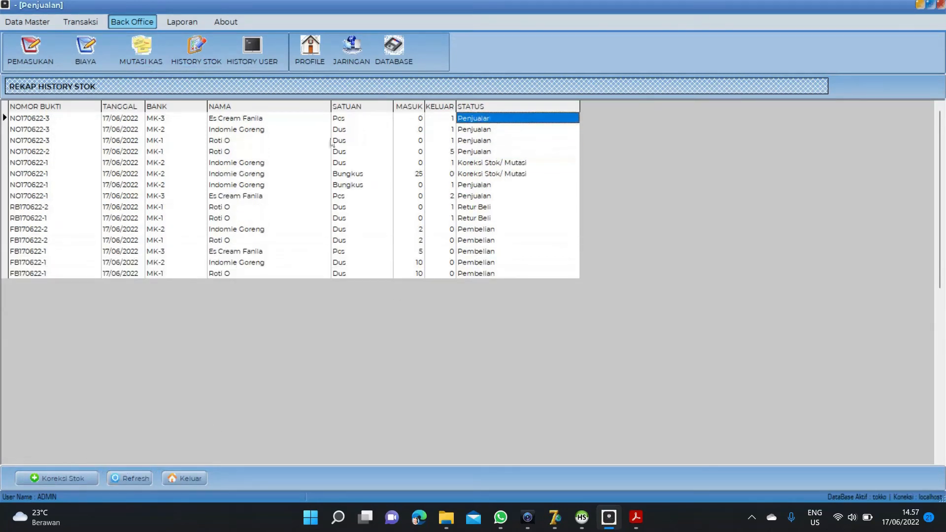
{"action": "left_click", "coordinate": [44, 151]}
{"action": "left_click", "coordinate": [47, 140]}
{"action": "left_click", "coordinate": [49, 129]}
{"action": "left_click", "coordinate": [54, 119]}
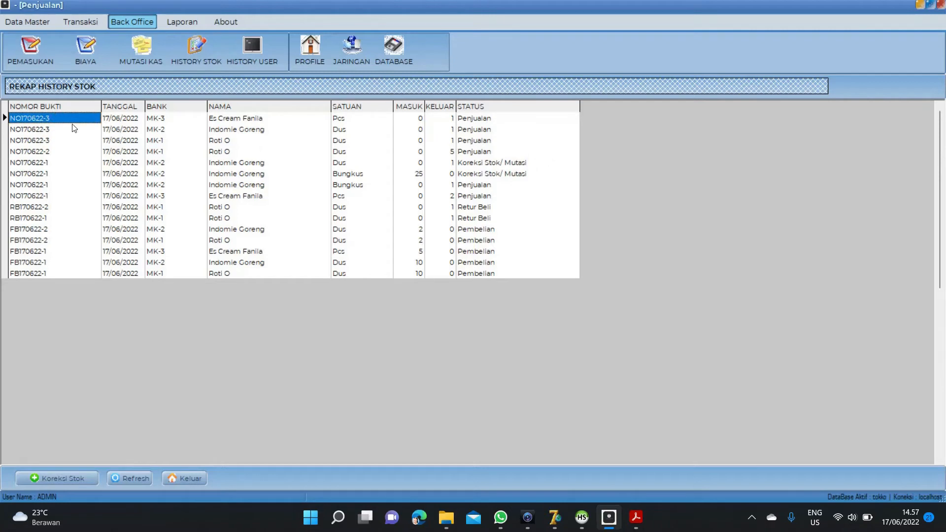
Step: Open the customer receivables transactions and check the credit sale's invoice value and balance
{"action": "left_click", "coordinate": [83, 23]}
{"action": "left_click", "coordinate": [375, 59]}
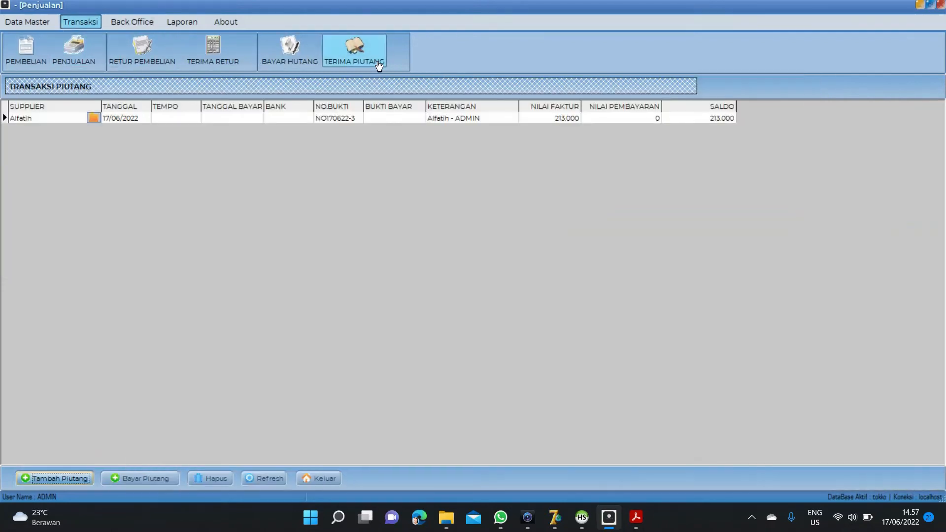
{"action": "left_click", "coordinate": [550, 119]}
{"action": "left_click", "coordinate": [719, 119]}
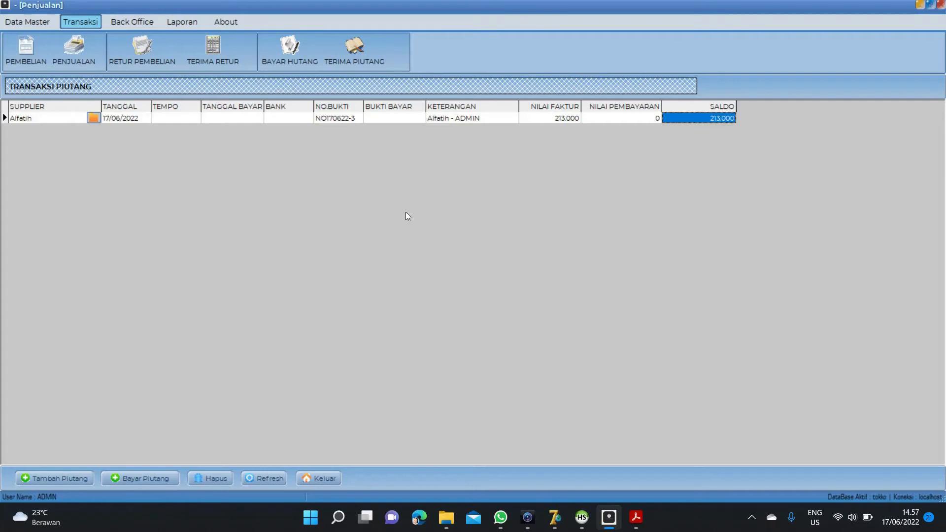
Step: Start a new receivable entry, search the customers for "al" and assign customer CUST-2
{"action": "left_click", "coordinate": [74, 479]}
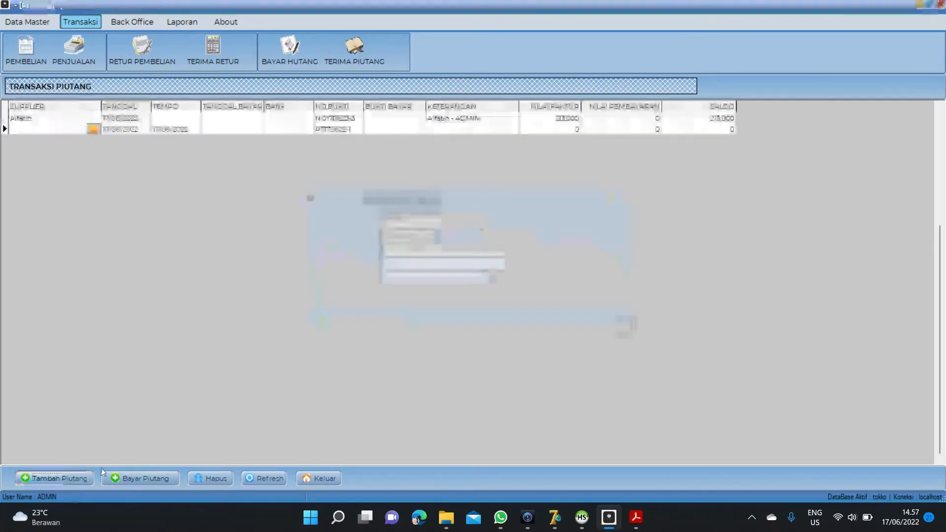
{"action": "left_click", "coordinate": [628, 251]}
{"action": "type", "text": "al"}
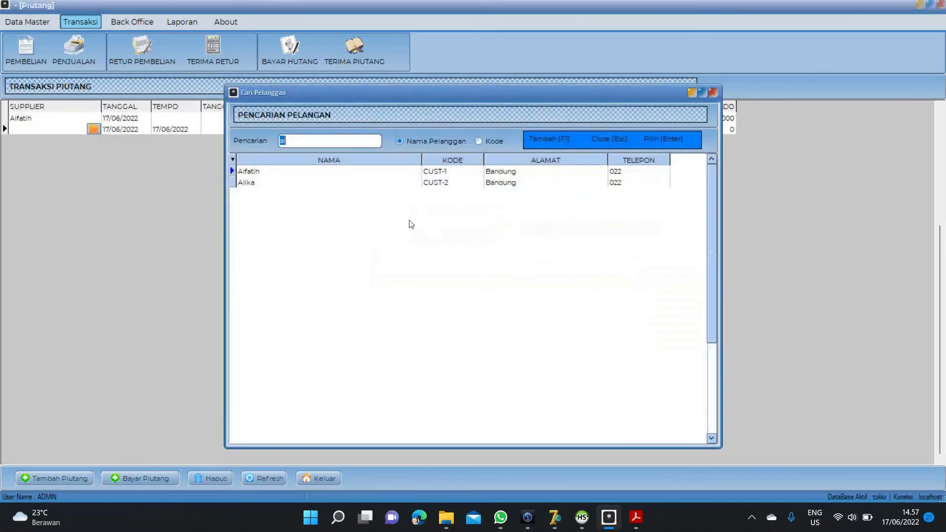
{"action": "double_click", "coordinate": [286, 185]}
Step: Describe the new receivable as "Saldo Piutang Juni", set its value to 1000000 and save it
{"action": "type", "text": "Sa"}
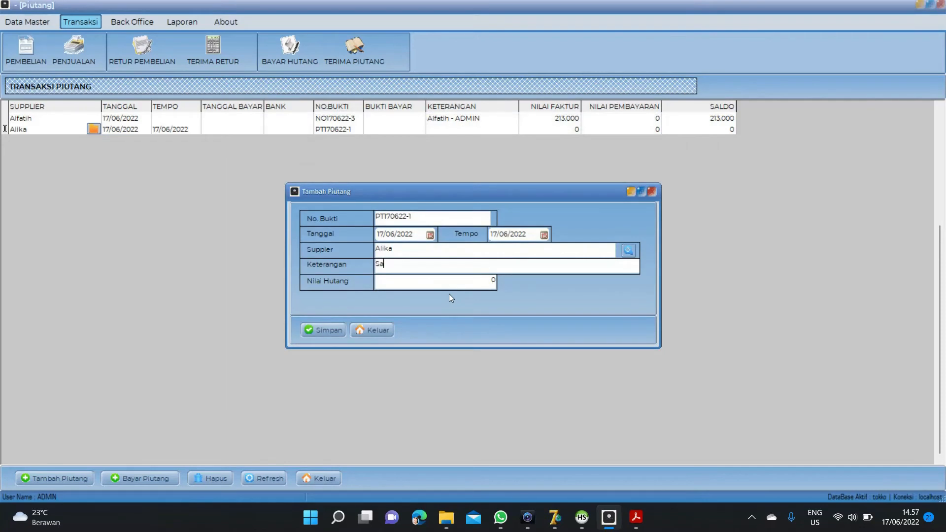
{"action": "type", "text": "ldo Poiuta"}
{"action": "key", "text": "BackSpace"}
{"action": "key", "text": "BackSpace"}
{"action": "key", "text": "BackSpace"}
{"action": "key", "text": "BackSpace"}
{"action": "key", "text": "BackSpace"}
{"action": "type", "text": "iutang Juni"}
{"action": "key", "text": "Tab"}
{"action": "type", "text": "1000000"}
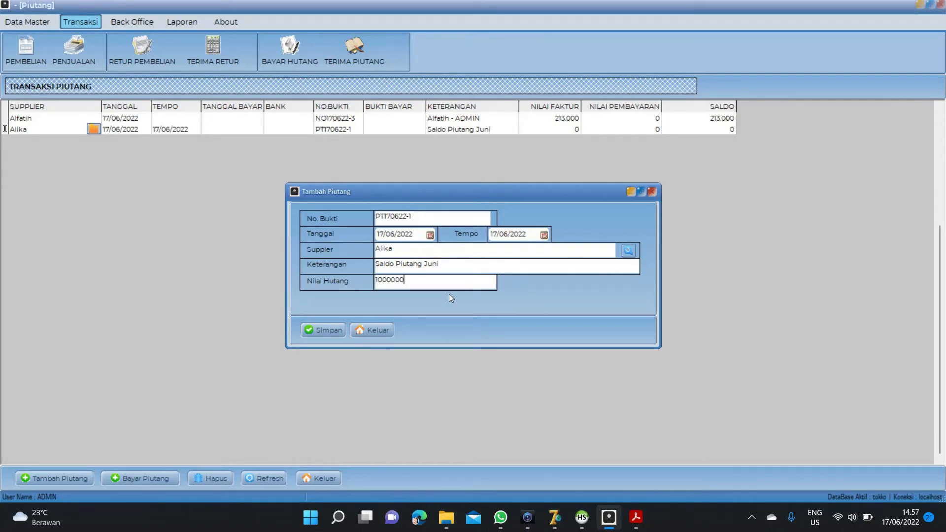
{"action": "key", "text": "Return"}
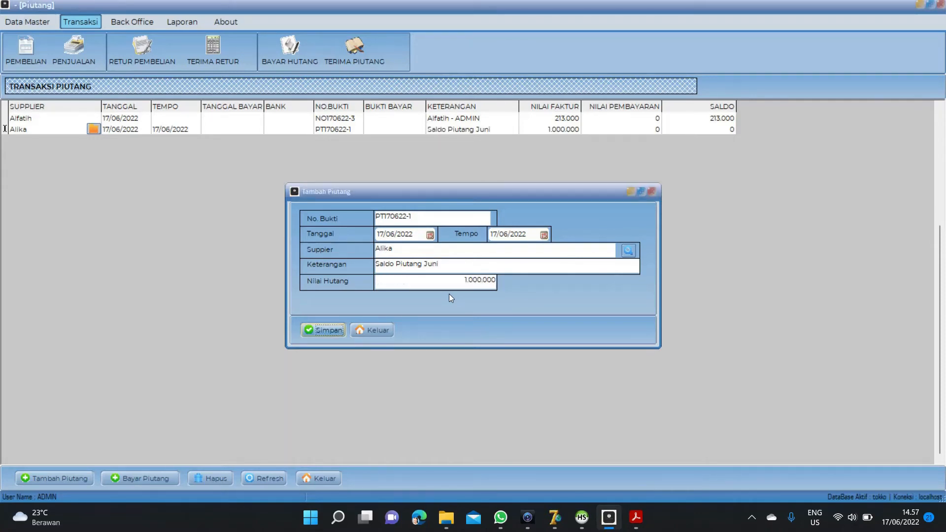
{"action": "key", "text": "Return"}
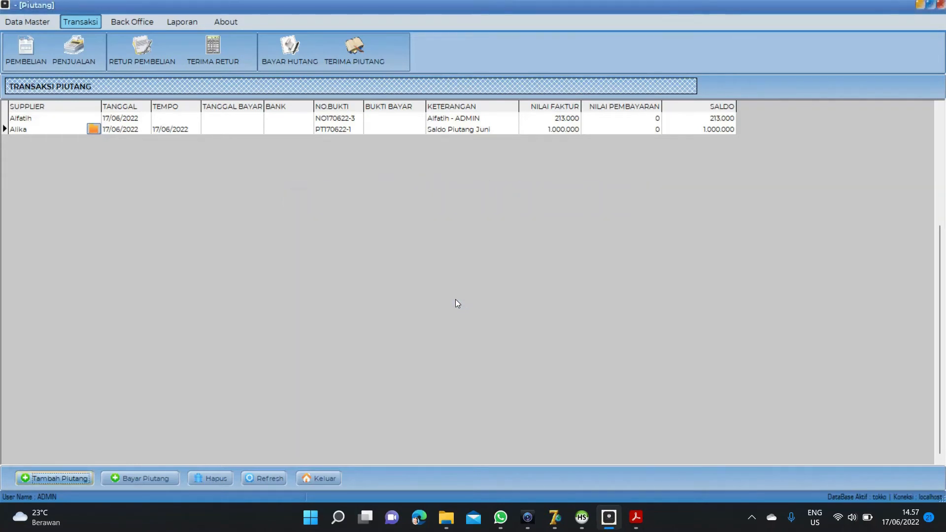
Step: Preview the receivables report per customer for the first customer in the list, and close the preview
{"action": "left_click", "coordinate": [168, 22]}
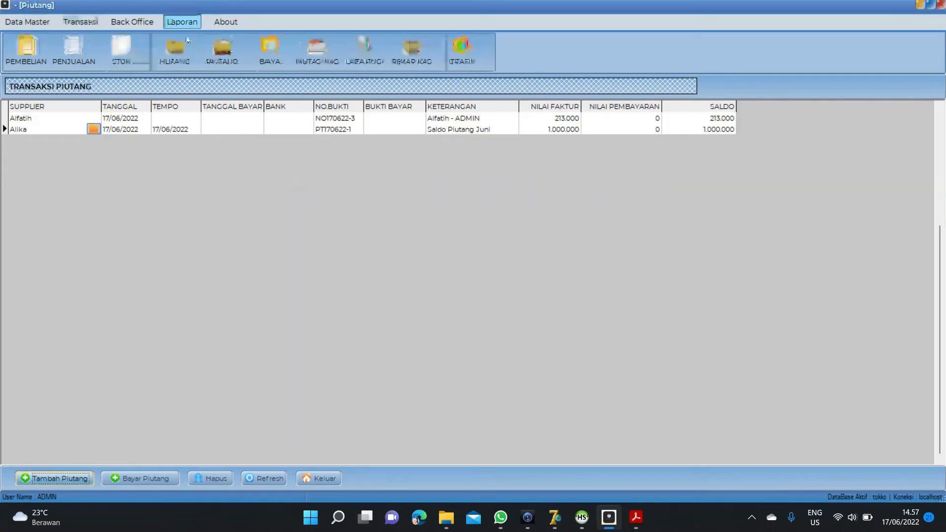
{"action": "left_click", "coordinate": [224, 62]}
{"action": "left_click", "coordinate": [549, 285]}
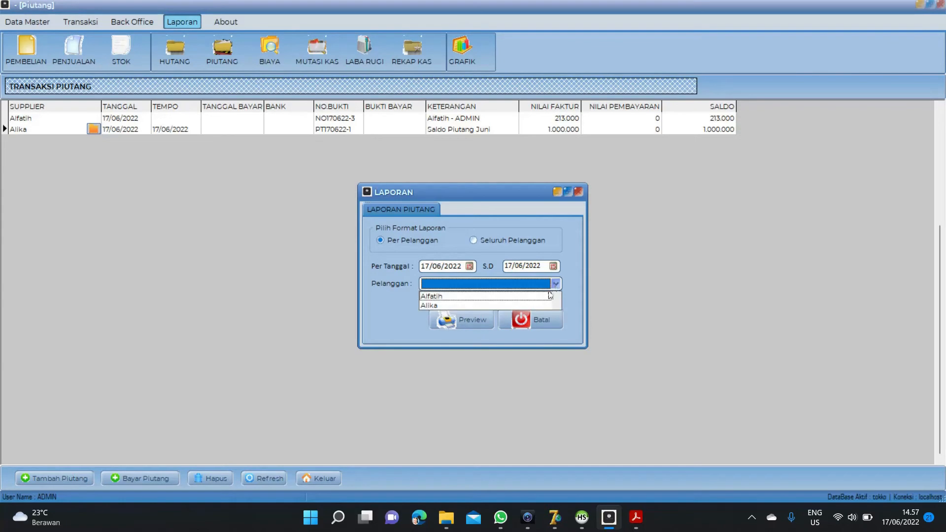
{"action": "left_click", "coordinate": [537, 294]}
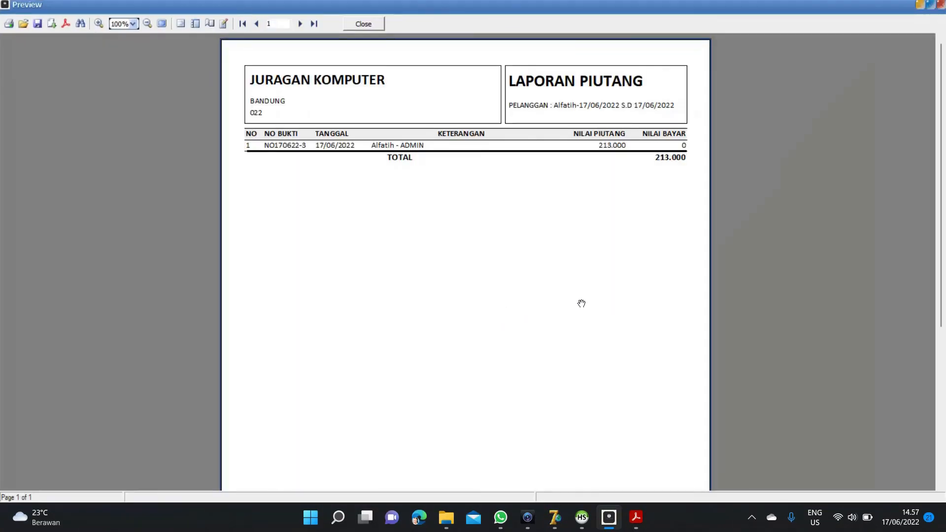
{"action": "key", "text": "Escape"}
Step: Preview the receivables report for all customers dated 17/06/2022, and close the preview
{"action": "left_click", "coordinate": [556, 284]}
{"action": "left_click", "coordinate": [531, 305]}
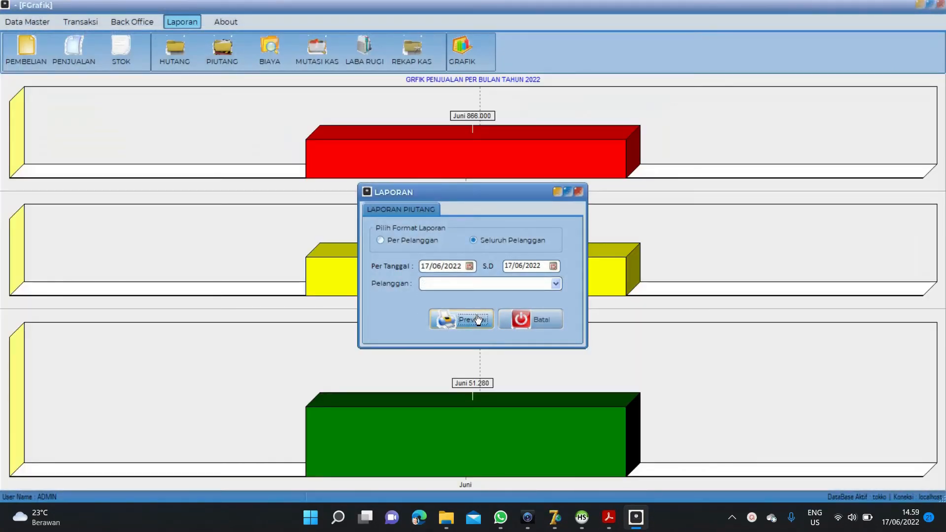
{"action": "left_click", "coordinate": [478, 319]}
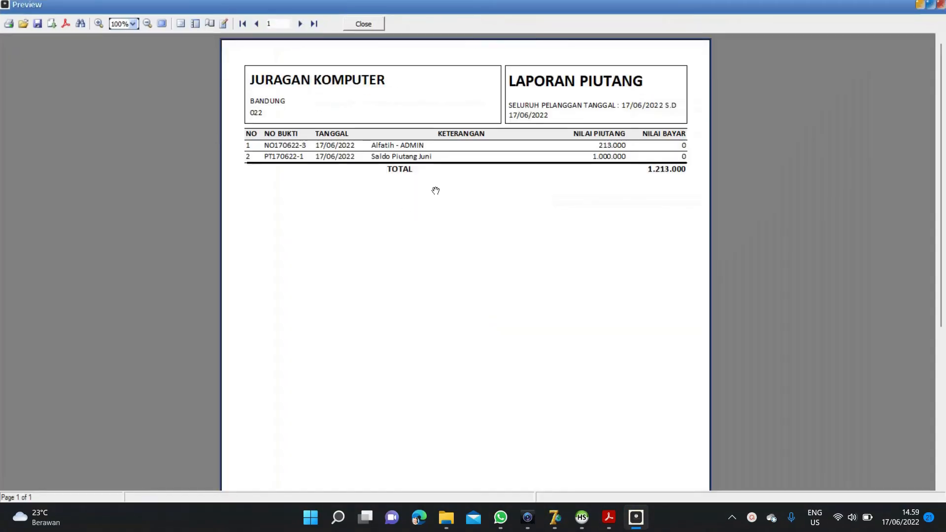
{"action": "key", "text": "Escape"}
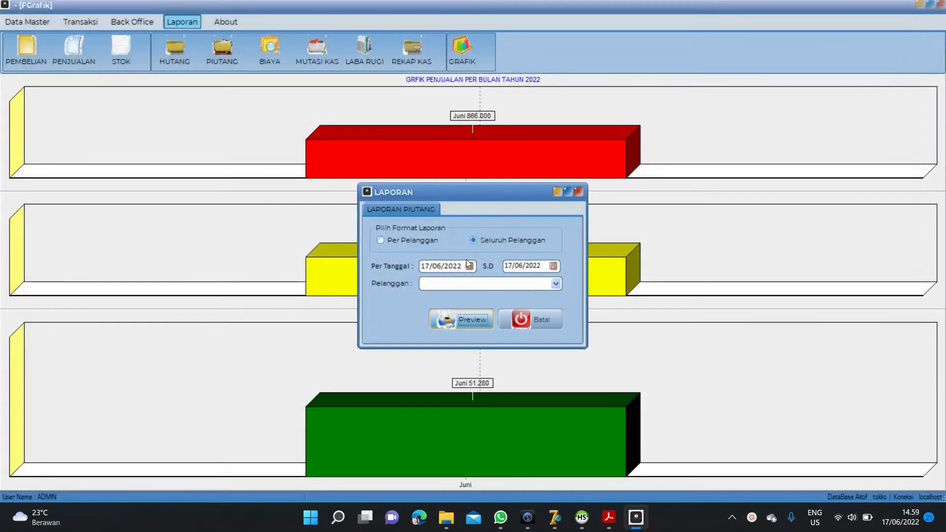
Step: Switch the receivables report back to per customer, preview it for the first customer, and close the report dialog
{"action": "left_click", "coordinate": [425, 241]}
{"action": "left_click", "coordinate": [556, 283]}
{"action": "left_click", "coordinate": [534, 298]}
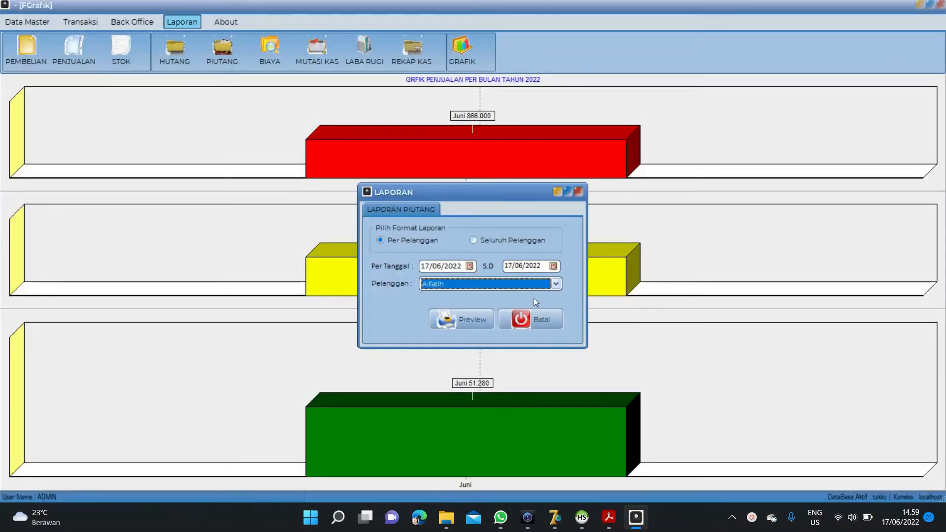
{"action": "left_click", "coordinate": [481, 321]}
{"action": "key", "text": "Escape"}
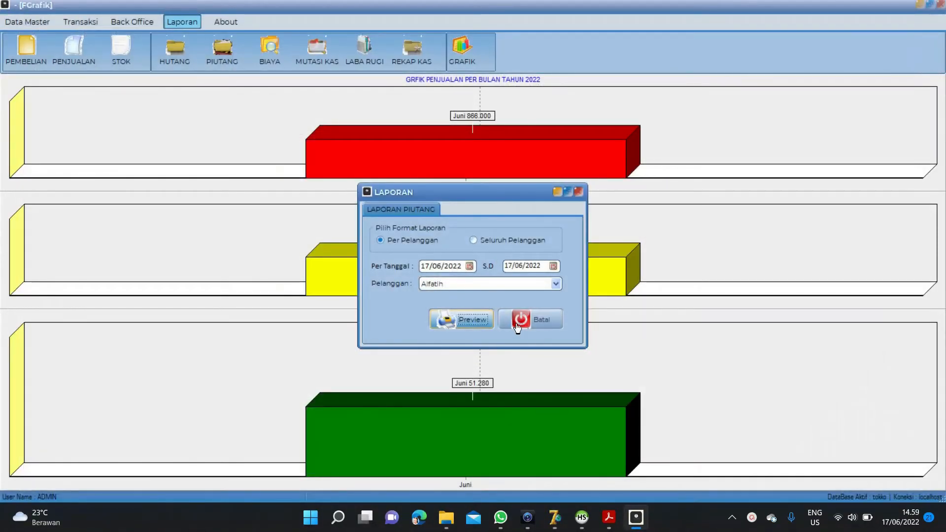
{"action": "left_click", "coordinate": [531, 327]}
Step: Reopen the receivables transactions and review the descriptions of the credit sale and opening balance entries
{"action": "left_click", "coordinate": [81, 22]}
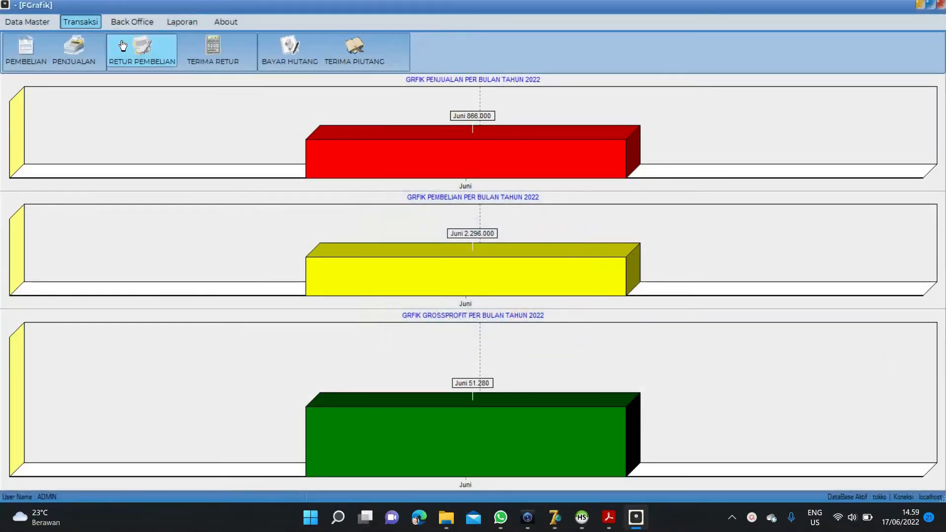
{"action": "left_click", "coordinate": [354, 52]}
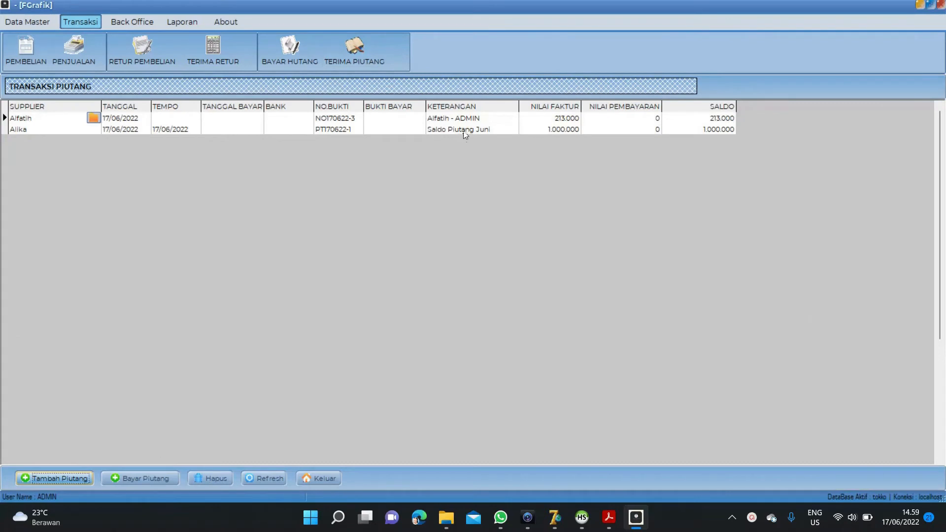
{"action": "left_click", "coordinate": [464, 129]}
{"action": "left_click", "coordinate": [464, 120]}
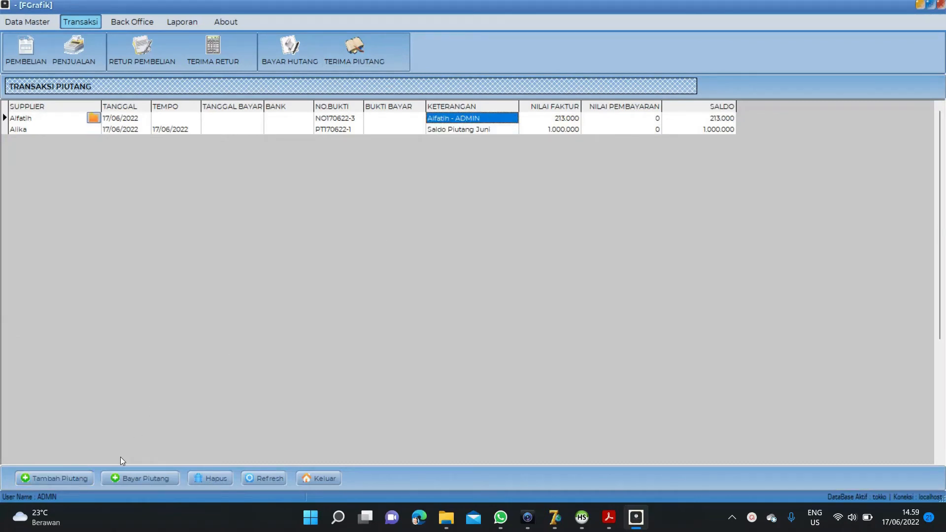
{"action": "left_click", "coordinate": [74, 478]}
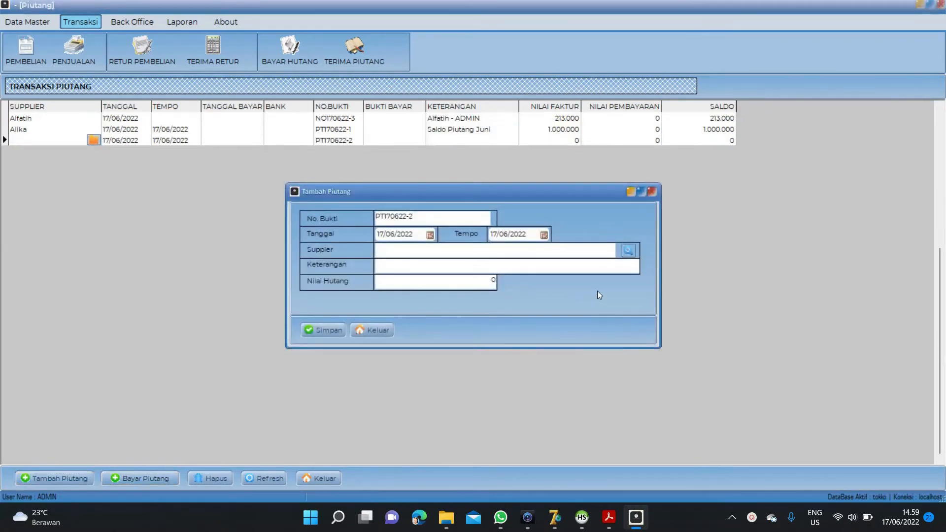
{"action": "left_click", "coordinate": [366, 332]}
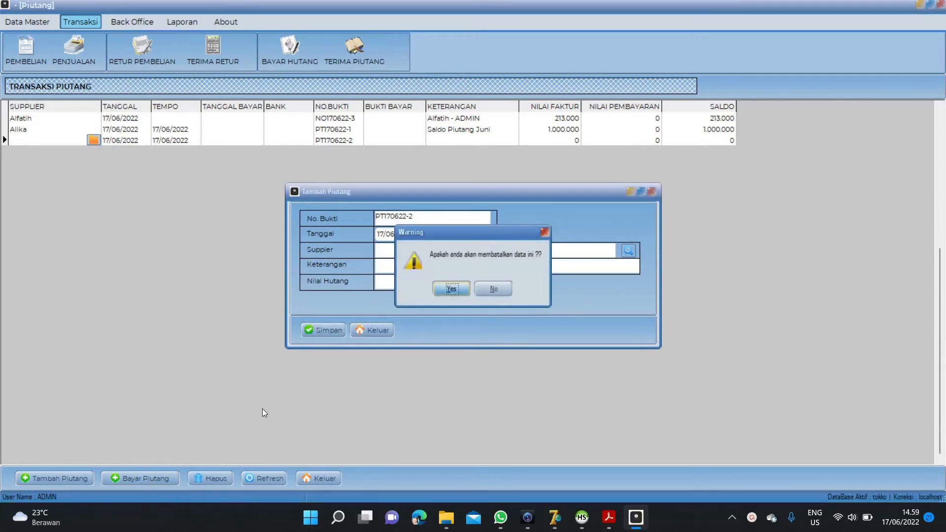
{"action": "left_click", "coordinate": [460, 288]}
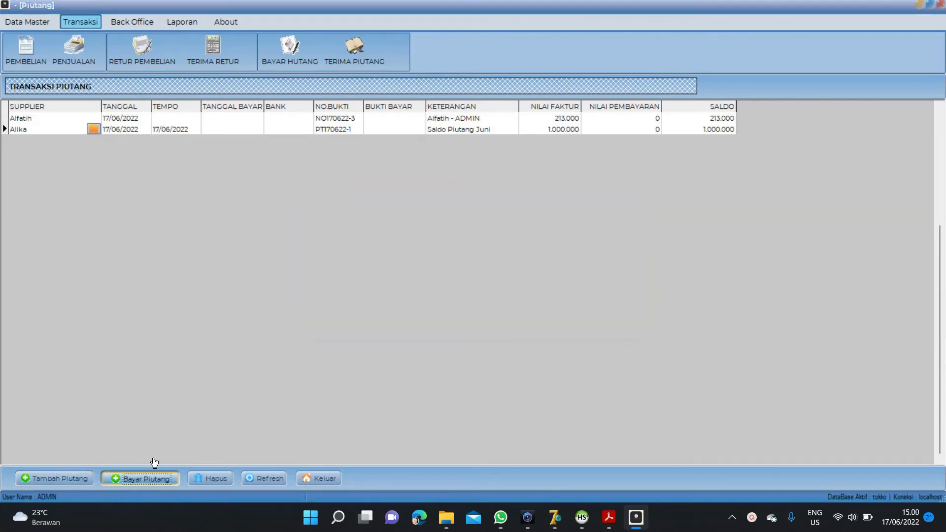
Step: Start a receivable payment and choose customer CUST-1 as the payer
{"action": "left_click", "coordinate": [146, 472]}
{"action": "left_click", "coordinate": [511, 152]}
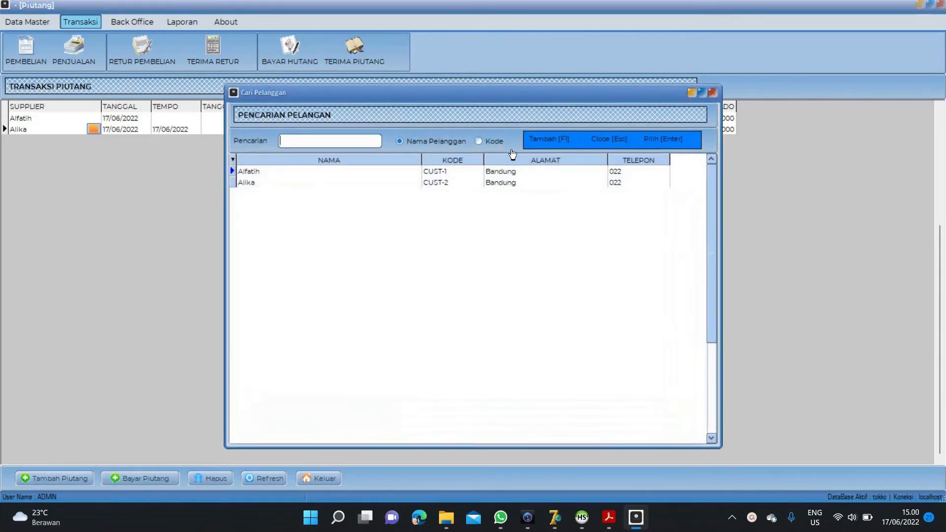
{"action": "left_click", "coordinate": [290, 184]}
{"action": "left_click_drag", "start_coordinate": [387, 88], "coordinate": [402, 110]}
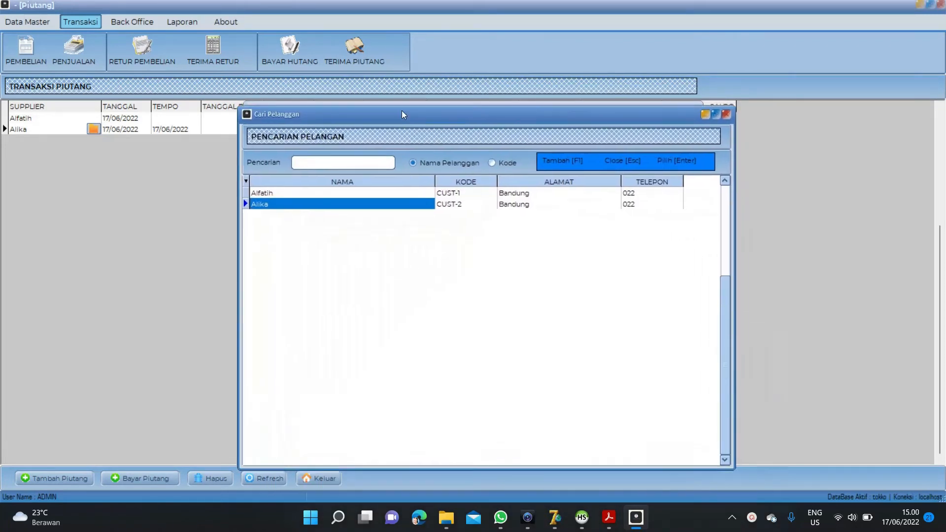
{"action": "double_click", "coordinate": [306, 196]}
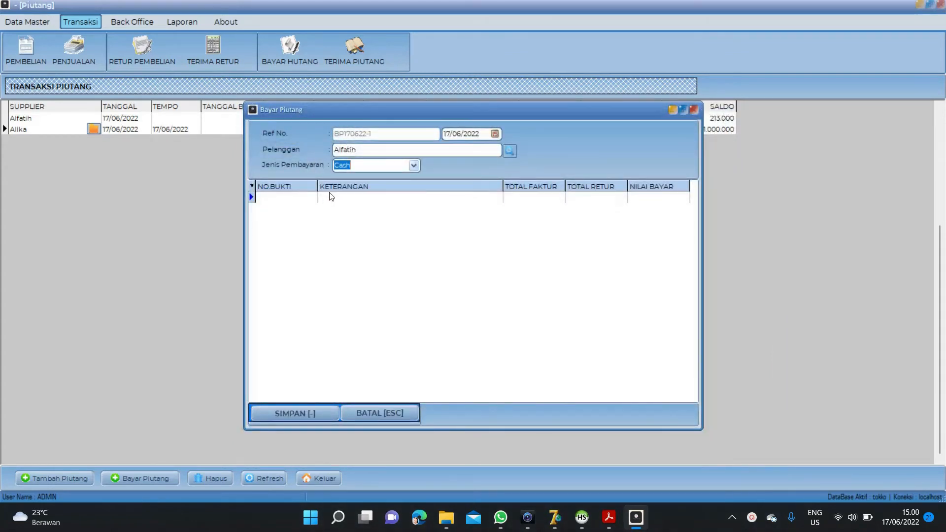
Step: Keep the payment type as Cash and add the customer's outstanding invoice with a paid amount of 213.000
{"action": "left_click", "coordinate": [329, 196]}
{"action": "key", "text": "Return"}
{"action": "key", "text": "Return"}
{"action": "key", "text": "Return"}
{"action": "key", "text": "Return"}
{"action": "key", "text": "Return"}
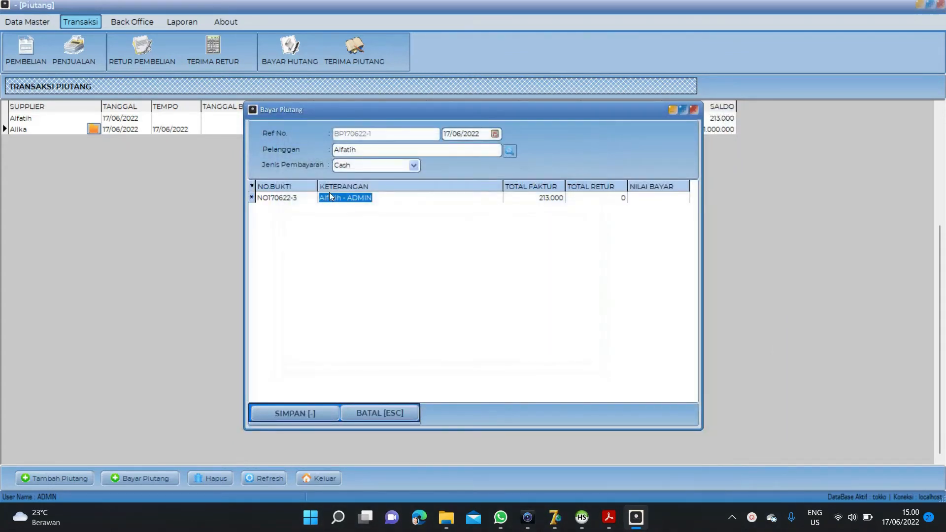
{"action": "key", "text": "Return"}
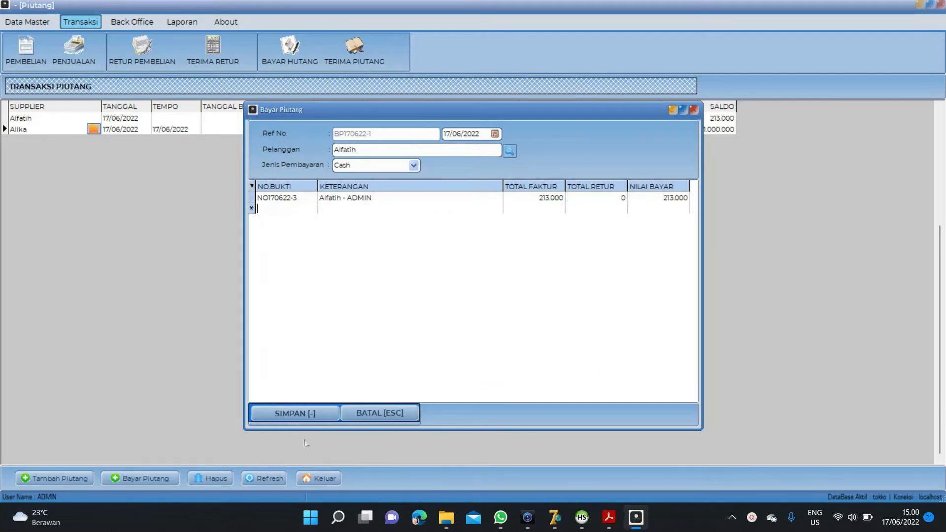
Step: Save the receivable payment and refresh the receivables transaction list
{"action": "left_click", "coordinate": [298, 414]}
{"action": "left_click", "coordinate": [472, 291]}
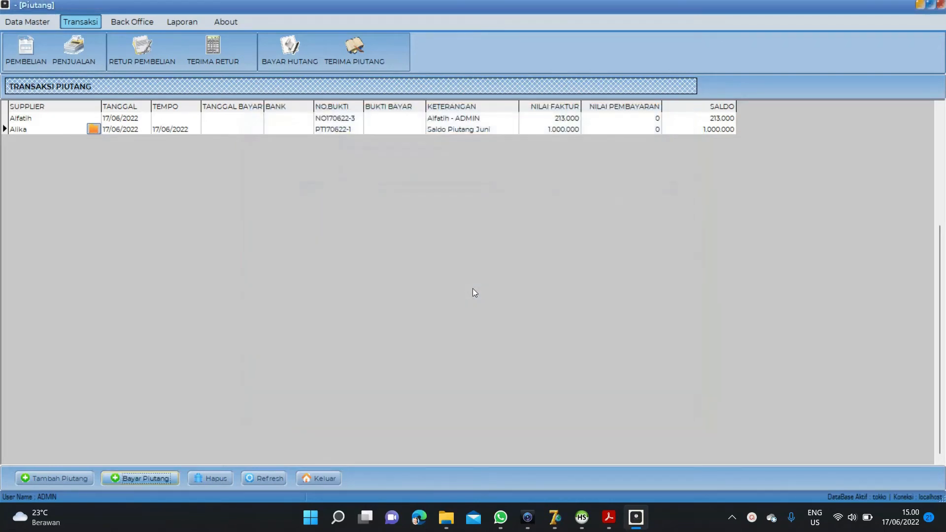
{"action": "left_click", "coordinate": [277, 479]}
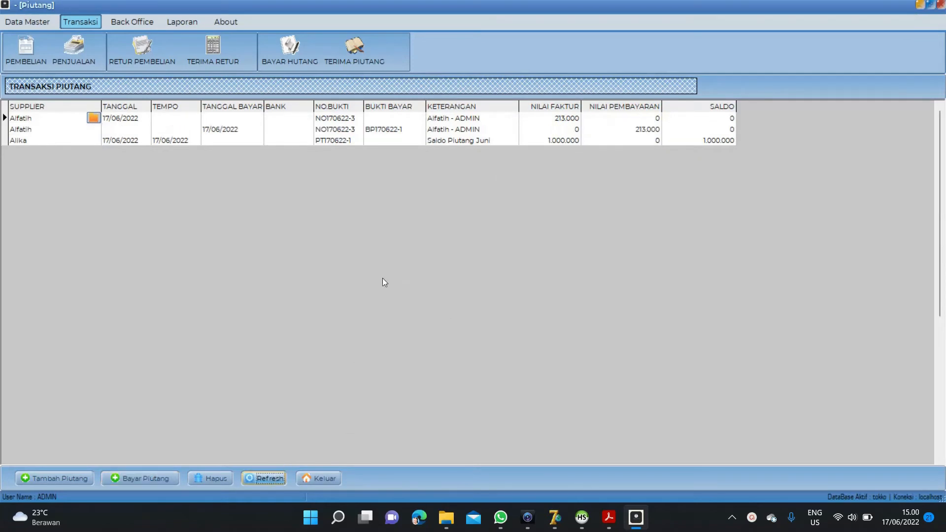
Step: Check the payment value in the receivables list and its cash-in entry in the recap of all cash transactions
{"action": "left_click", "coordinate": [655, 141]}
{"action": "left_click", "coordinate": [517, 120]}
{"action": "left_click", "coordinate": [613, 128]}
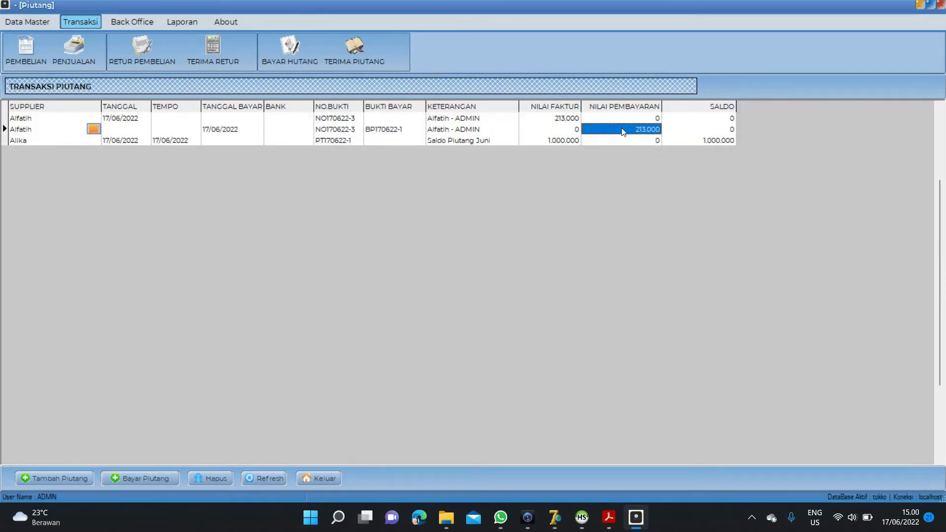
{"action": "left_click", "coordinate": [143, 21]}
{"action": "left_click", "coordinate": [171, 109]}
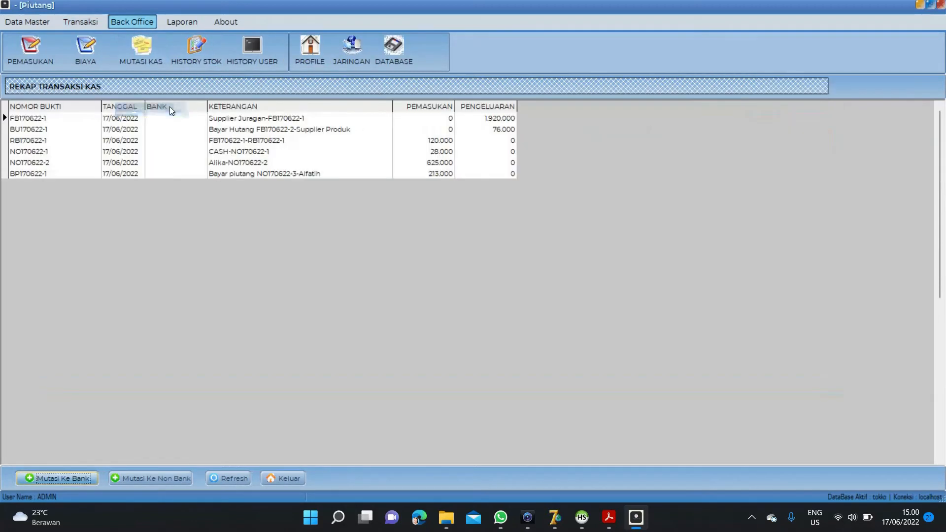
{"action": "left_click", "coordinate": [443, 175]}
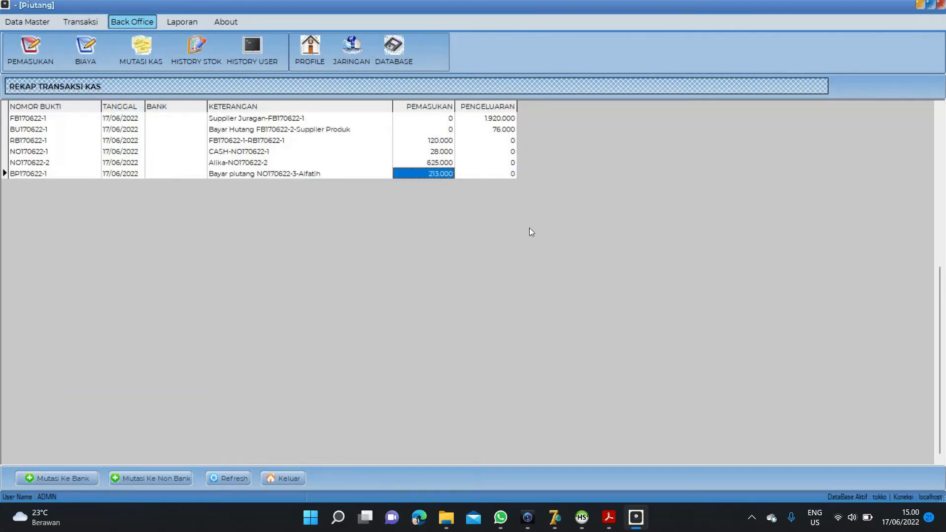
Step: Preview the receivables report per customer for the preselected customer and dates, and close the preview
{"action": "left_click", "coordinate": [186, 24]}
{"action": "left_click", "coordinate": [214, 58]}
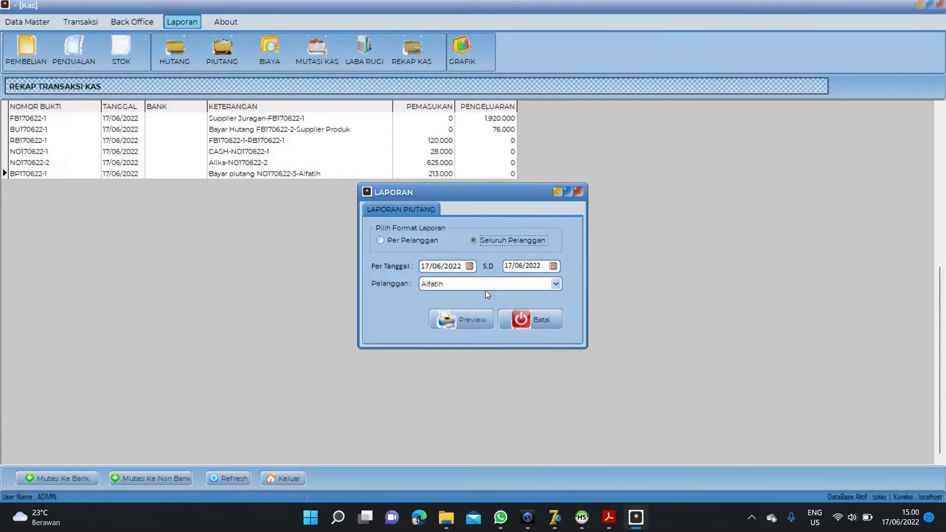
{"action": "left_click", "coordinate": [412, 240]}
{"action": "left_click", "coordinate": [461, 320]}
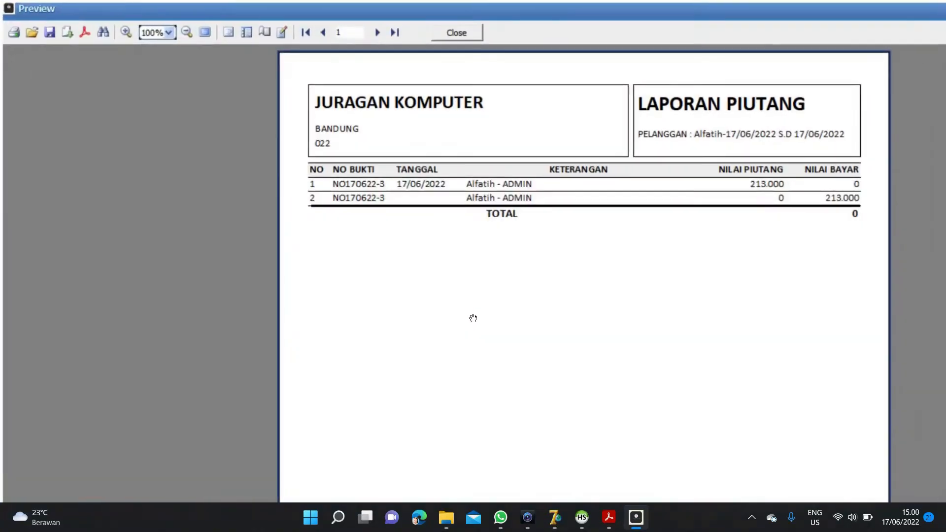
{"action": "left_click", "coordinate": [364, 24]}
Step: Preview the receivables report for all customers (Seluruh Pelanggan) and close the report dialog
{"action": "left_click", "coordinate": [494, 241]}
{"action": "left_click", "coordinate": [468, 320]}
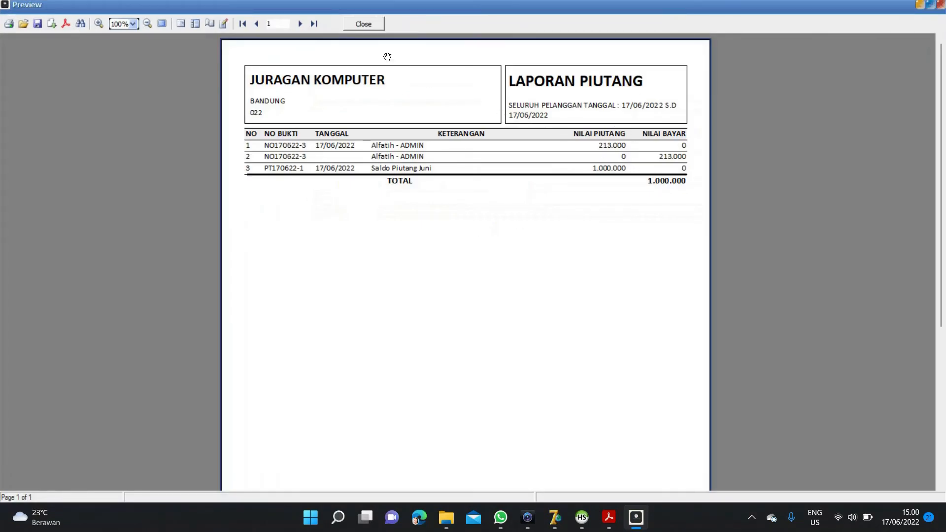
{"action": "left_click", "coordinate": [364, 24]}
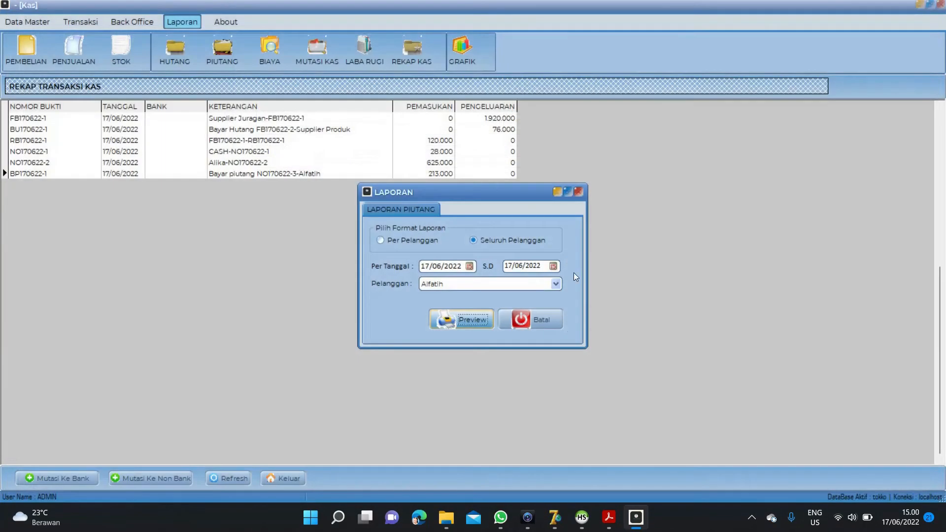
{"action": "left_click", "coordinate": [542, 319]}
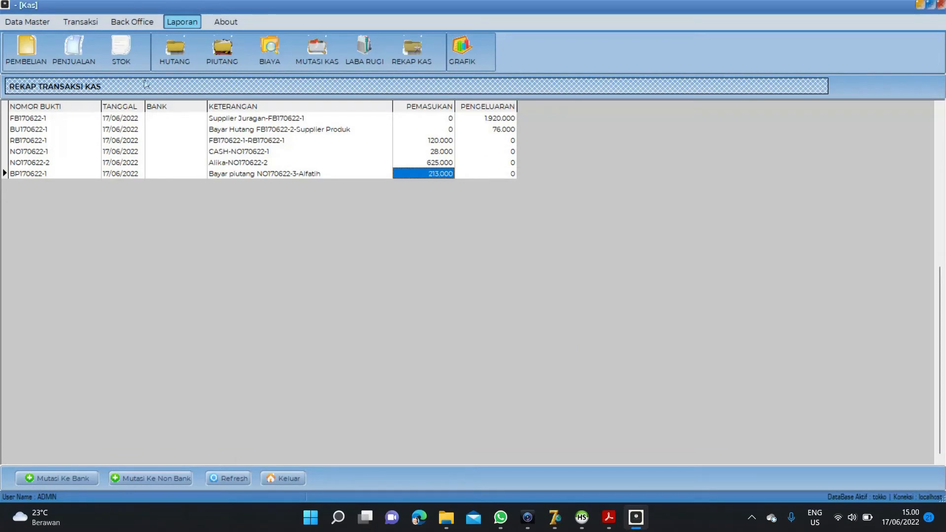
Step: Start a new sales return against the sales invoice of customer CASH and keep the payment type as Cash
{"action": "left_click", "coordinate": [96, 21]}
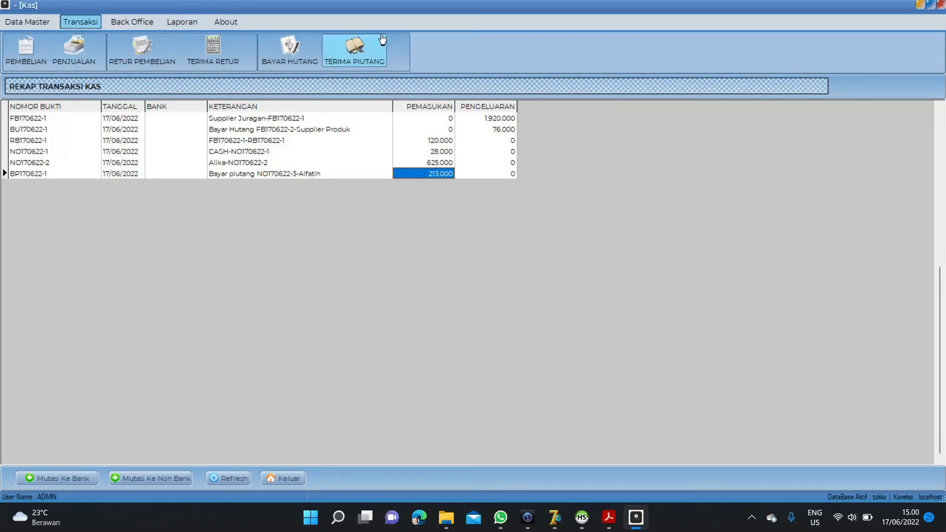
{"action": "left_click", "coordinate": [227, 45]}
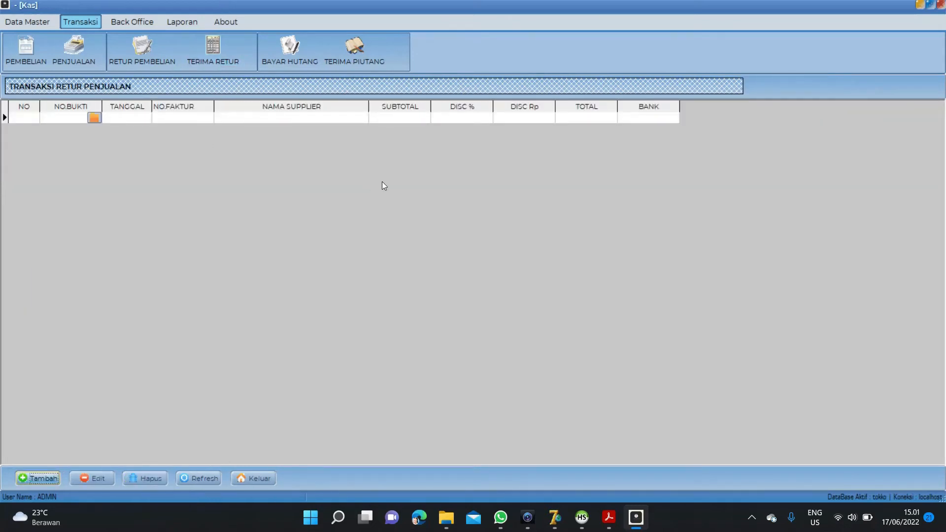
{"action": "left_click", "coordinate": [39, 478]}
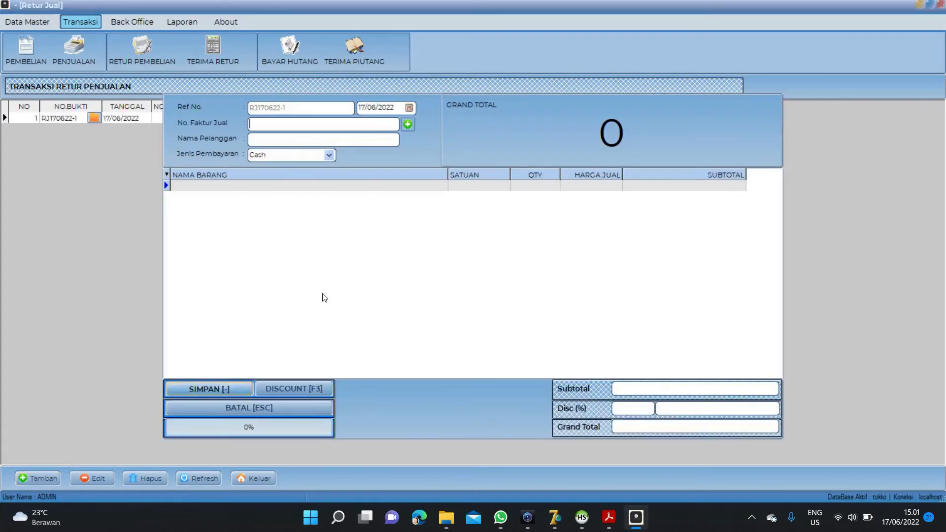
{"action": "left_click", "coordinate": [407, 124]}
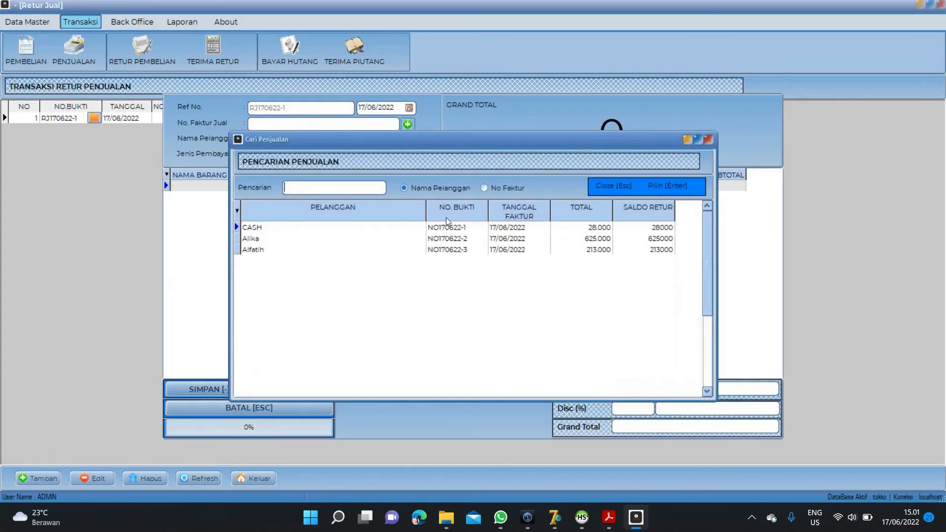
{"action": "left_click", "coordinate": [298, 236]}
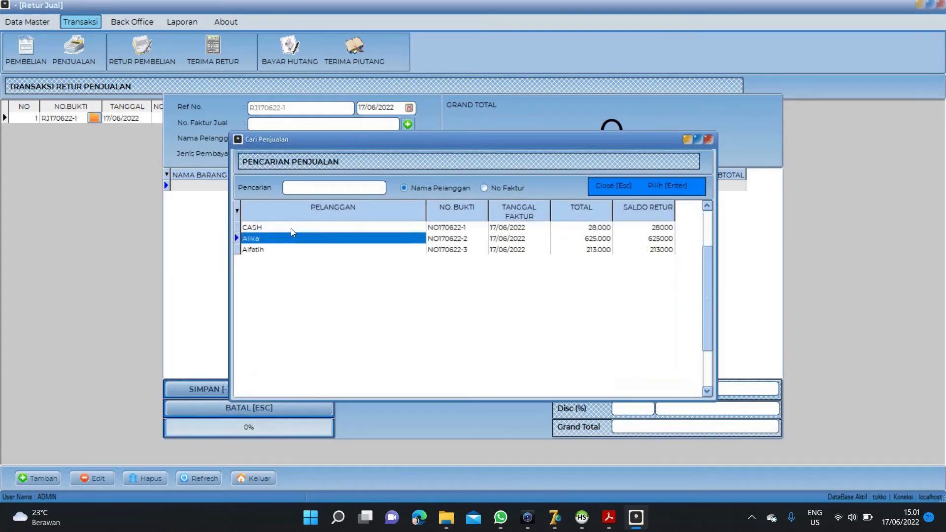
{"action": "left_click", "coordinate": [293, 229]}
{"action": "double_click", "coordinate": [292, 232]}
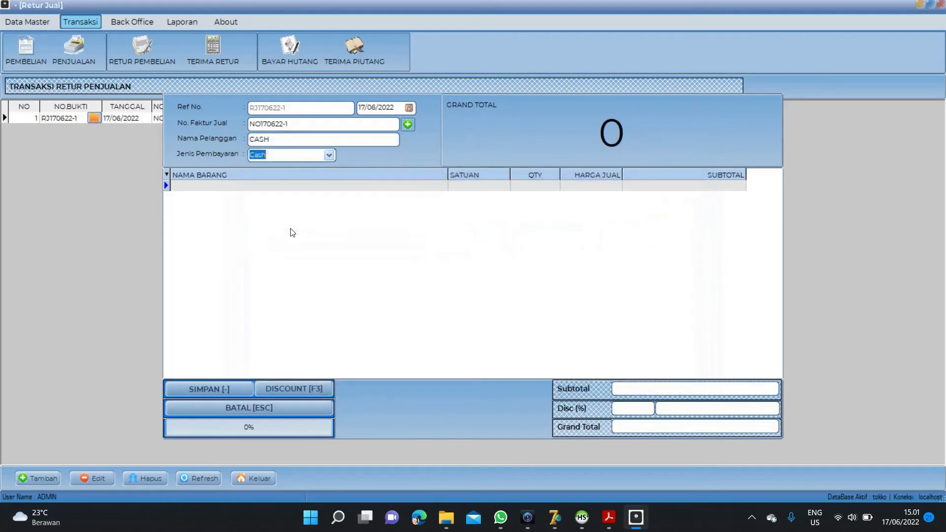
{"action": "left_click", "coordinate": [312, 186]}
{"action": "left_click", "coordinate": [328, 155]}
{"action": "left_click", "coordinate": [305, 158]}
Step: Add Es Cream Fanila with a quantity of 1 Pcs to the sales return and save it
{"action": "key", "text": "Return"}
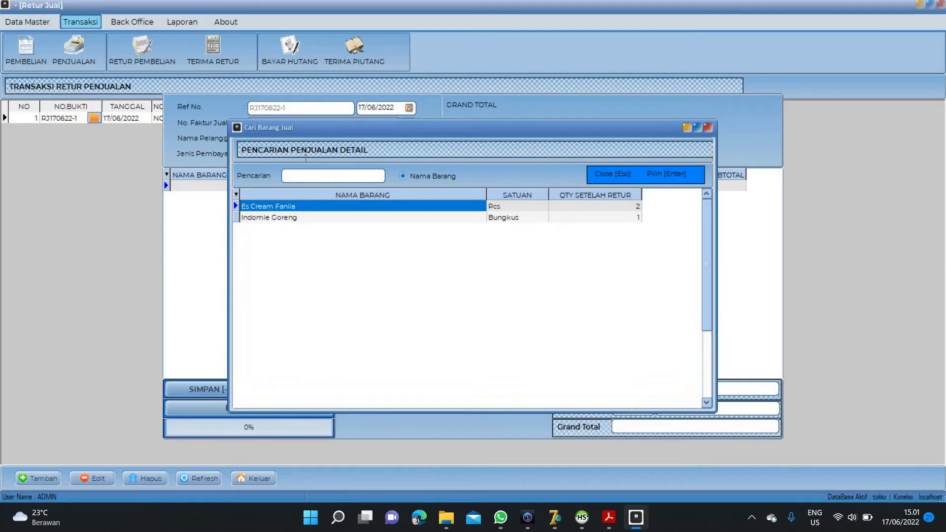
{"action": "key", "text": "Return"}
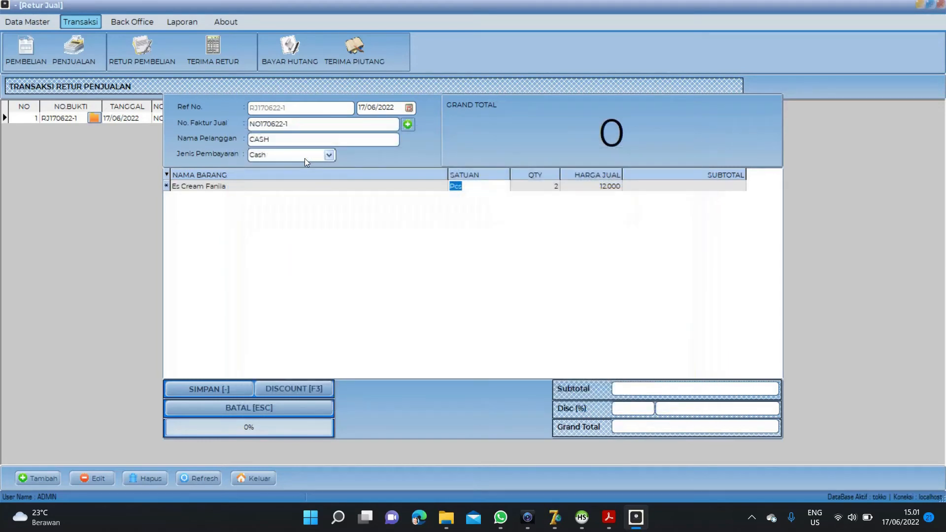
{"action": "key", "text": "Return"}
{"action": "type", "text": "1"}
{"action": "key", "text": "Return"}
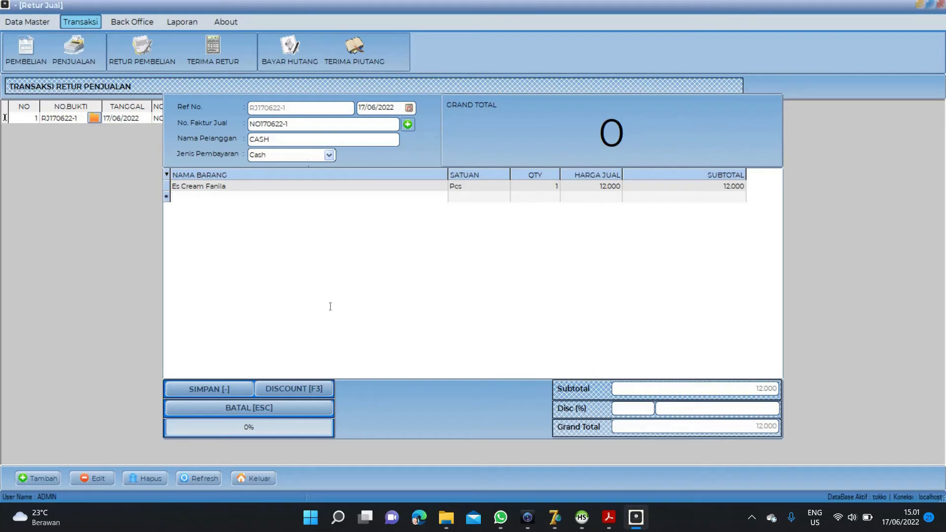
{"action": "left_click", "coordinate": [246, 384]}
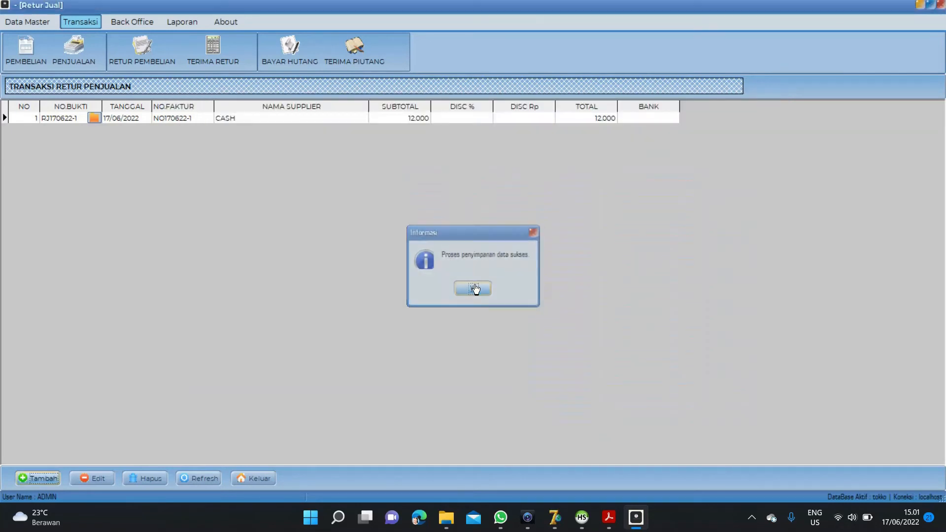
{"action": "left_click", "coordinate": [475, 288]}
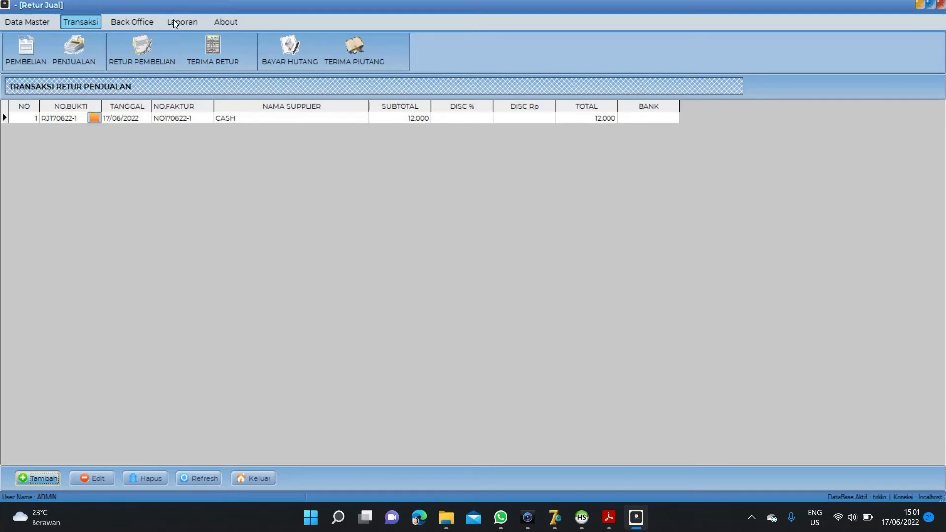
Step: Open the product master data, refresh it and examine the stock of Es Cream Fanila
{"action": "left_click", "coordinate": [34, 23]}
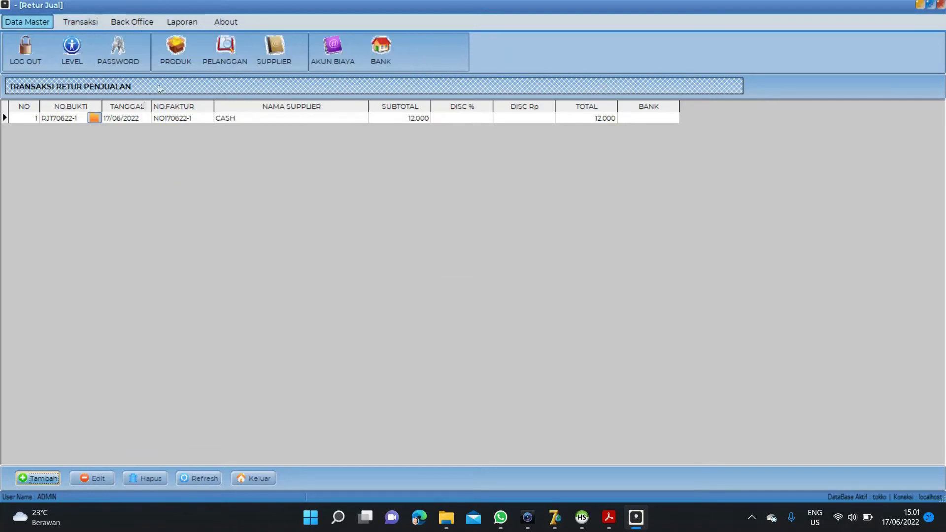
{"action": "left_click", "coordinate": [176, 47]}
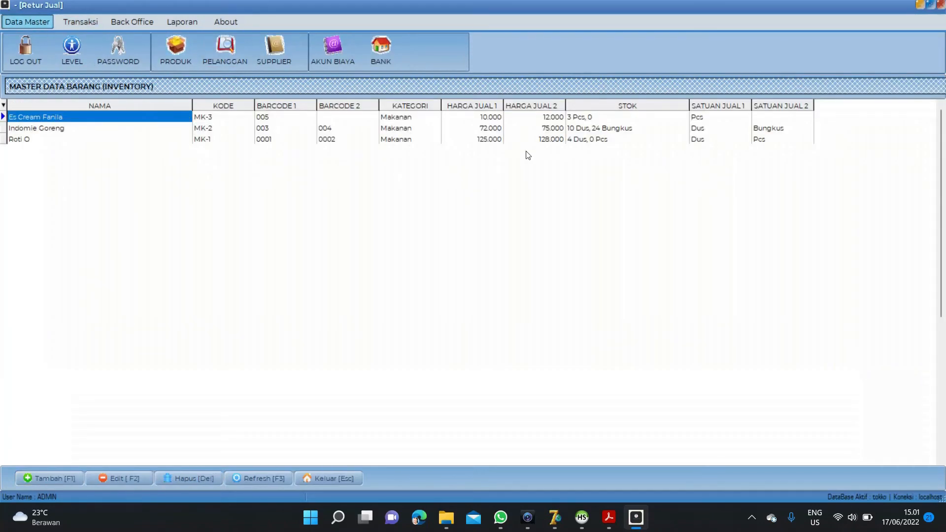
{"action": "left_click", "coordinate": [255, 478]}
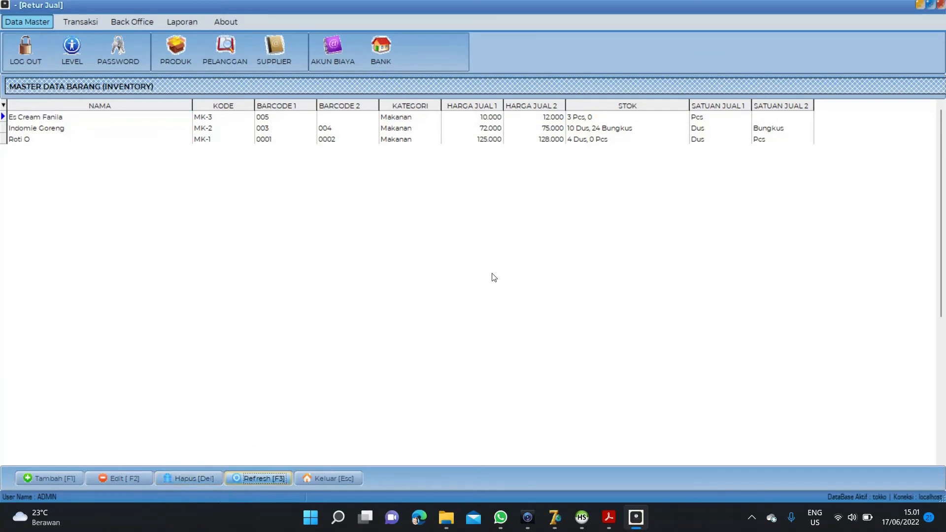
{"action": "left_click", "coordinate": [606, 140]}
{"action": "left_click", "coordinate": [592, 118]}
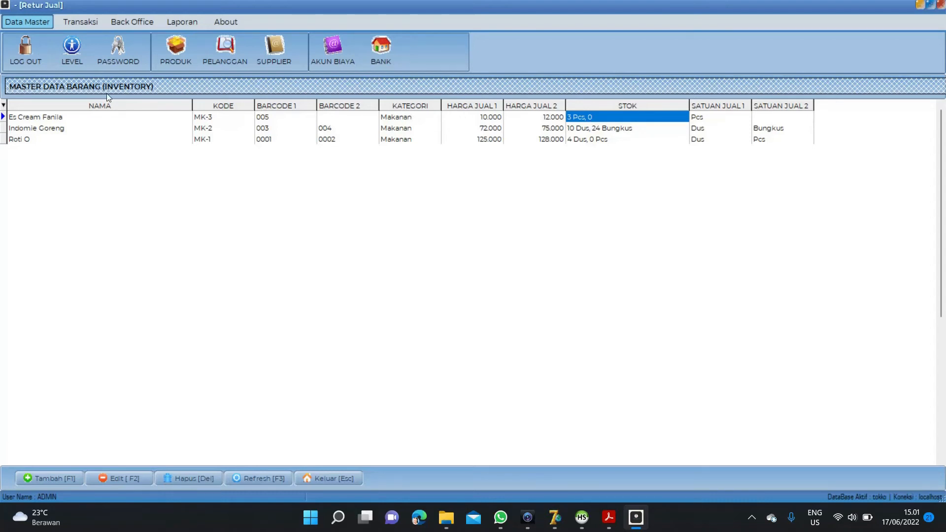
Step: Open the stock history, refresh it and examine the incoming quantity of the sales return entry
{"action": "left_click", "coordinate": [142, 23]}
{"action": "left_click", "coordinate": [190, 51]}
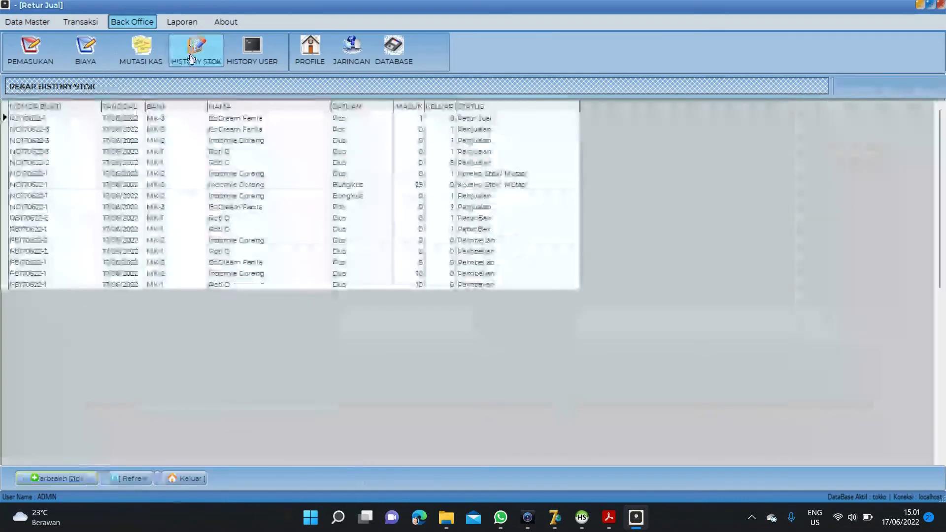
{"action": "left_click", "coordinate": [125, 480]}
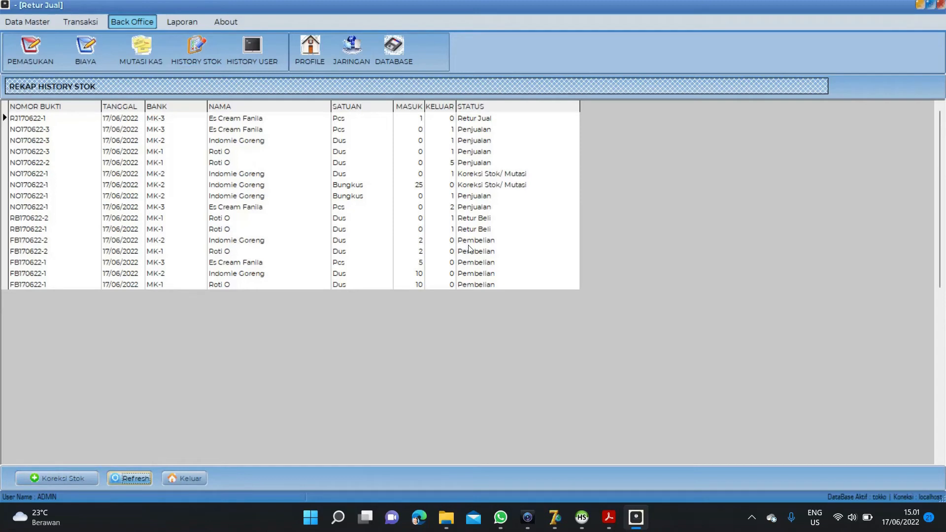
{"action": "left_click", "coordinate": [410, 118]}
{"action": "left_click", "coordinate": [470, 129]}
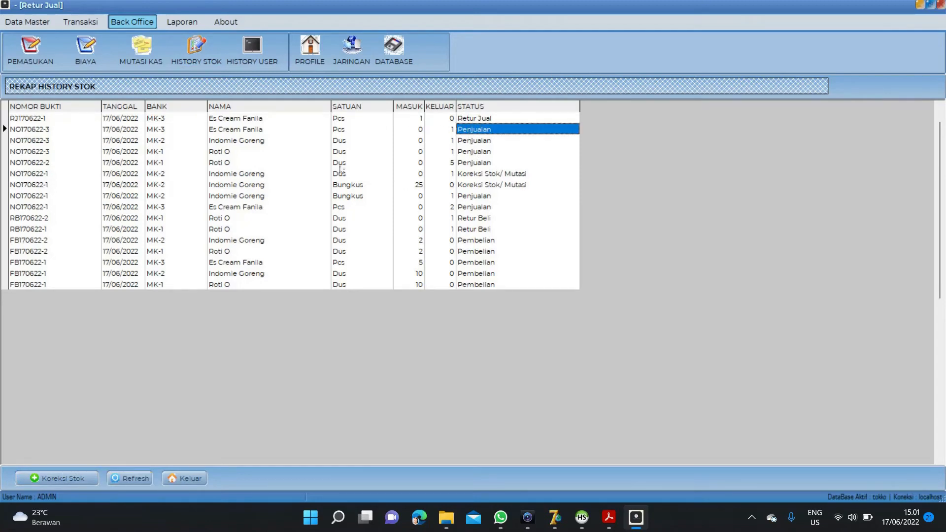
Step: Examine the sales return's description and expense in the recap of all cash transactions, and close the recap
{"action": "left_click", "coordinate": [142, 49]}
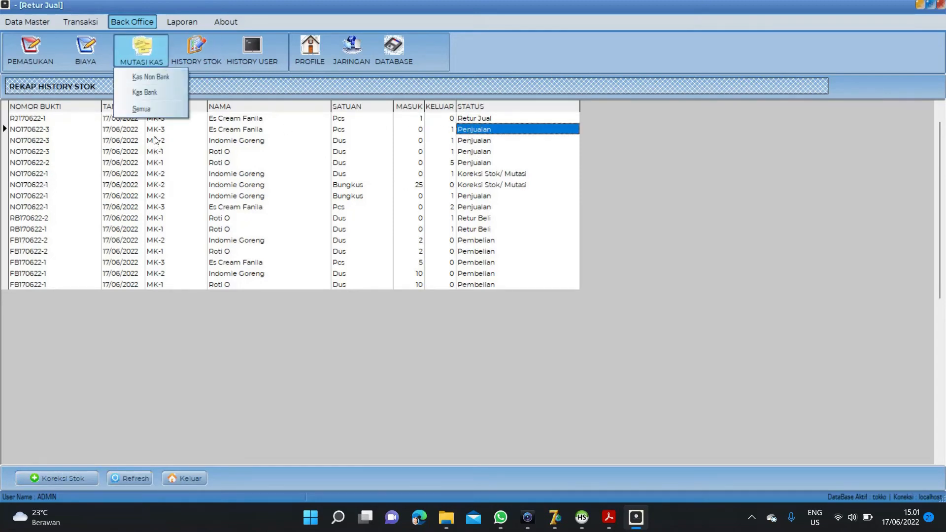
{"action": "left_click", "coordinate": [153, 109]}
{"action": "left_click", "coordinate": [320, 185]}
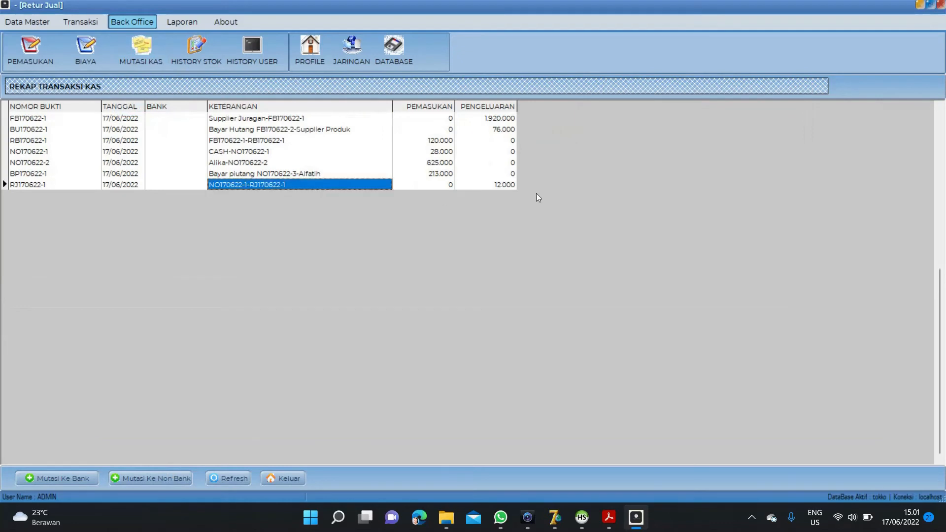
{"action": "left_click", "coordinate": [511, 185]}
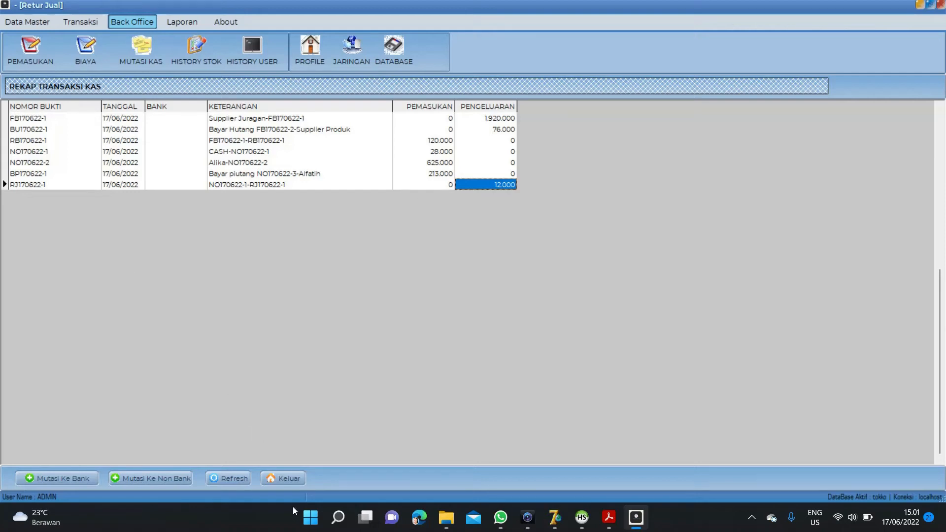
{"action": "left_click", "coordinate": [287, 480]}
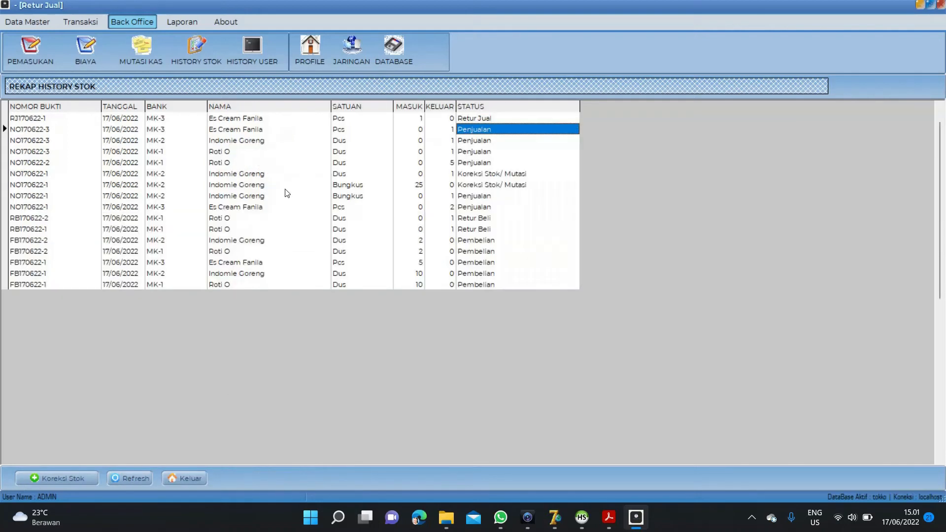
Step: Reopen the receivables transactions and examine the balance of the Saldo Piutang Juni entry and the invoice's payment reference
{"action": "left_click", "coordinate": [89, 20]}
{"action": "left_click", "coordinate": [355, 52]}
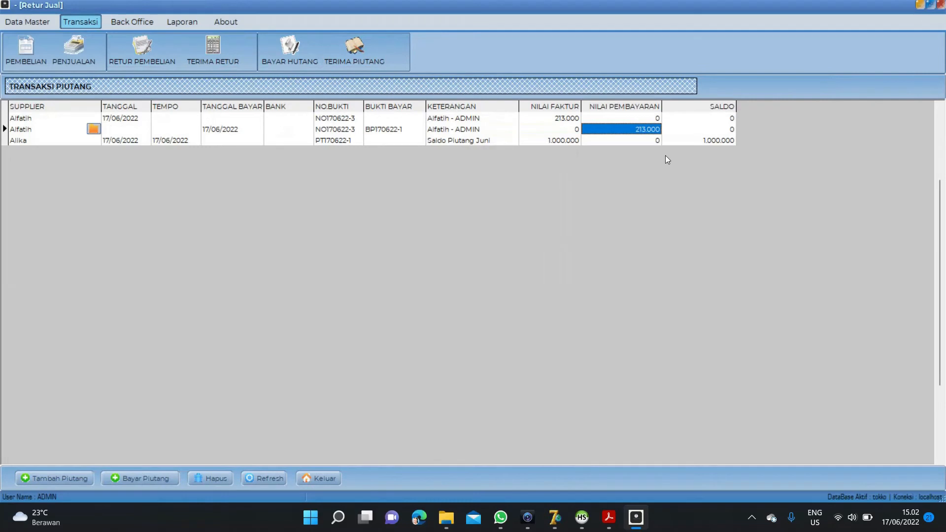
{"action": "left_click", "coordinate": [704, 142]}
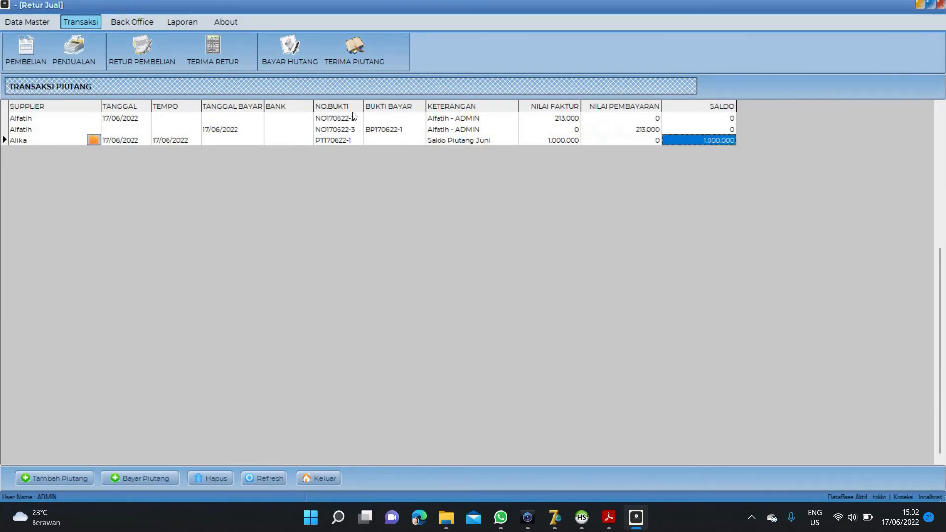
{"action": "left_click", "coordinate": [380, 119]}
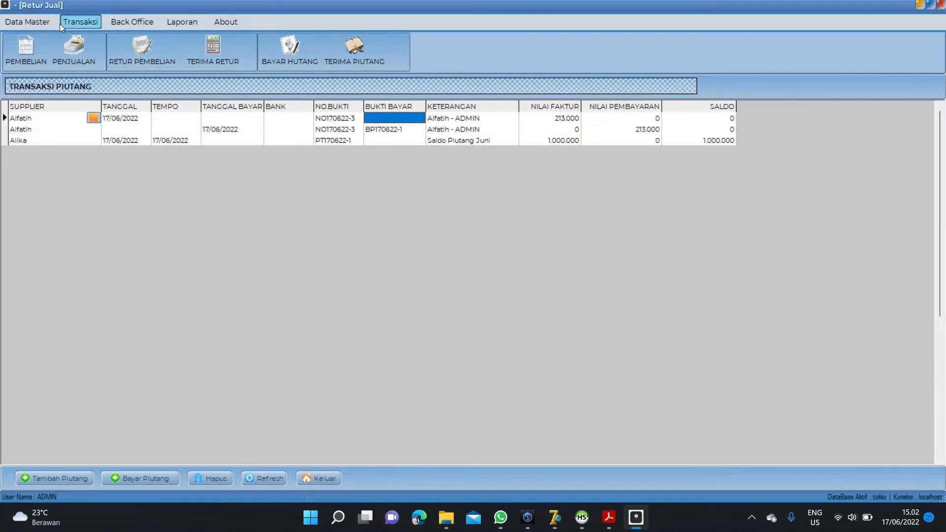
Step: Try to enter a cash sales return of 1 dus of Roti O at 125.000 against the 625.000 sale
{"action": "left_click", "coordinate": [74, 49]}
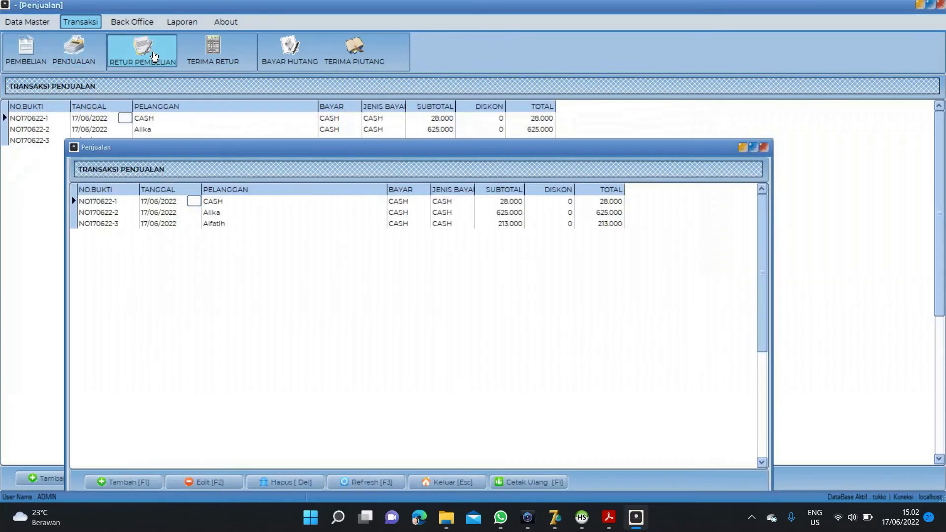
{"action": "left_click", "coordinate": [154, 56]}
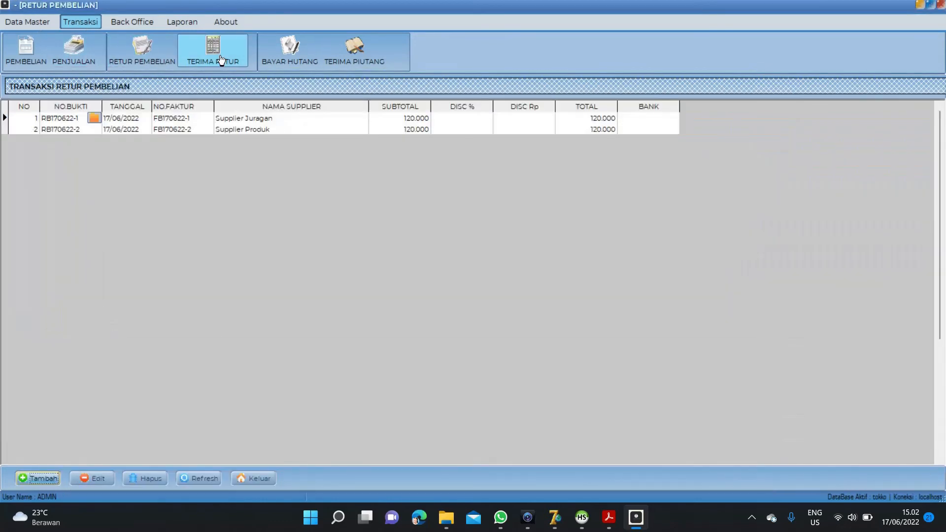
{"action": "mouse_move", "coordinate": [49, 516]}
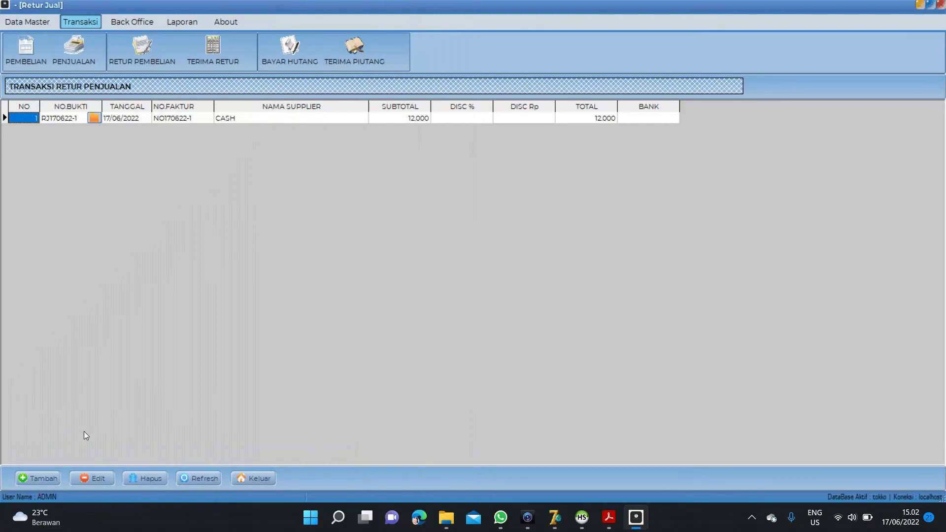
{"action": "left_click", "coordinate": [27, 479]}
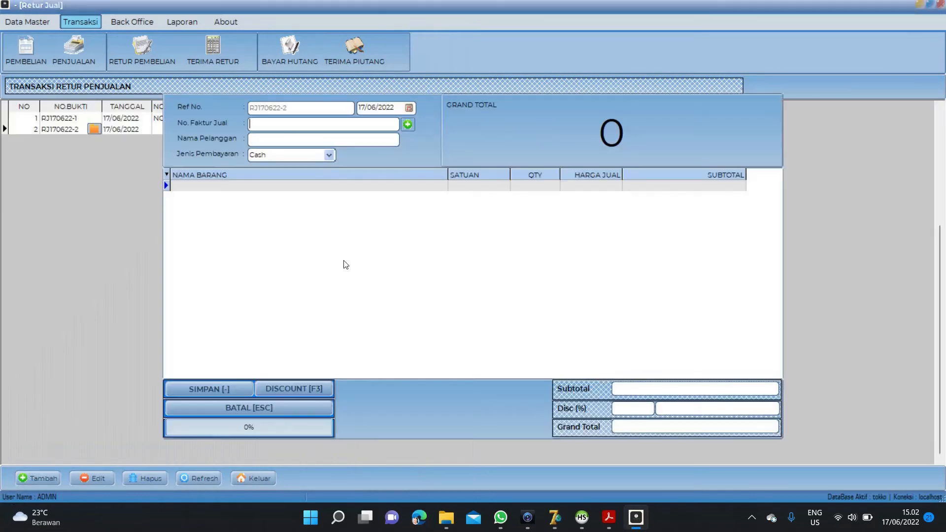
{"action": "left_click", "coordinate": [408, 124]}
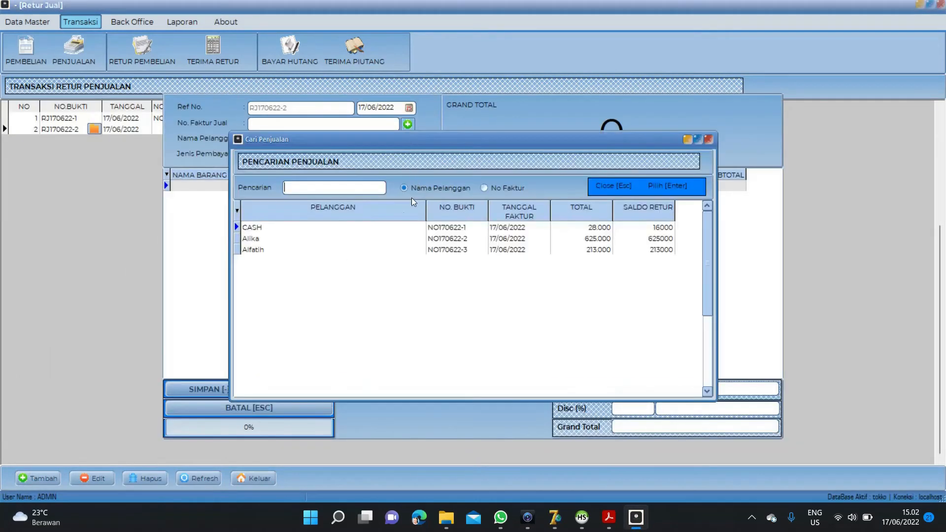
{"action": "double_click", "coordinate": [310, 241]}
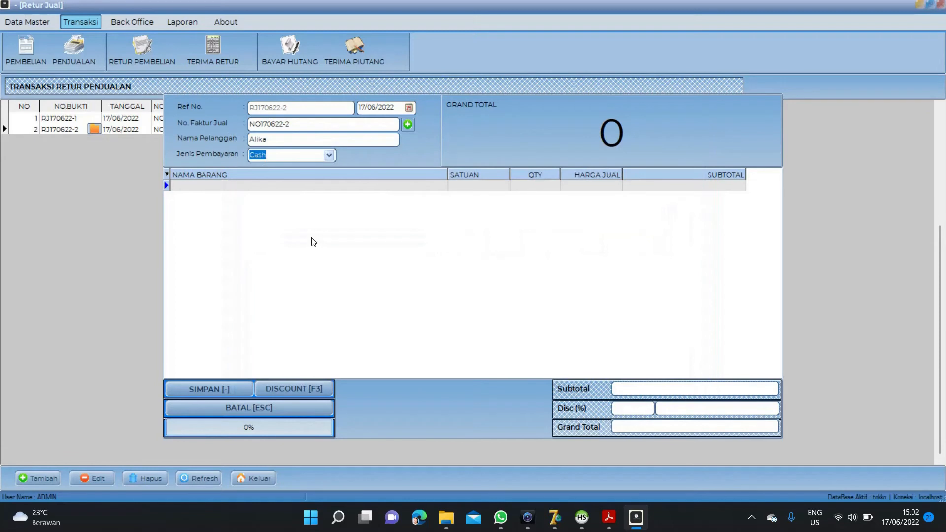
{"action": "key", "text": "Return"}
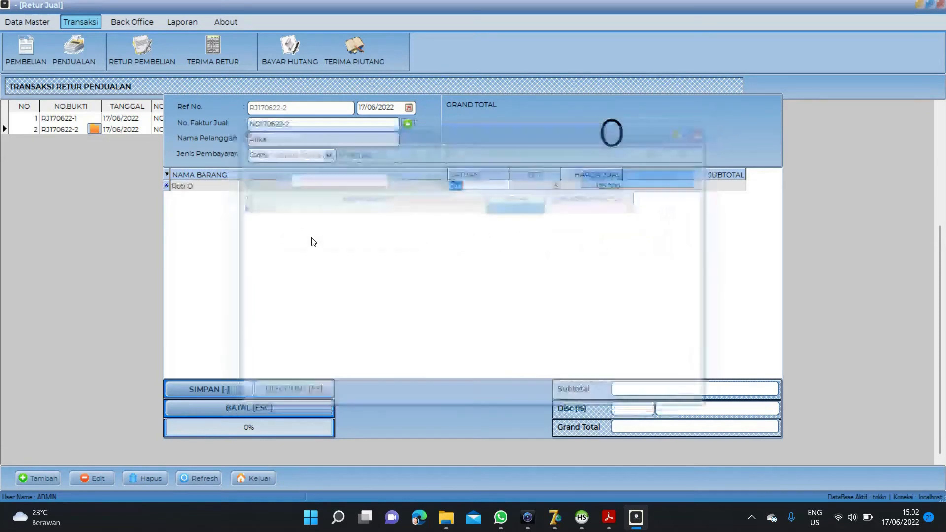
{"action": "key", "text": "Return"}
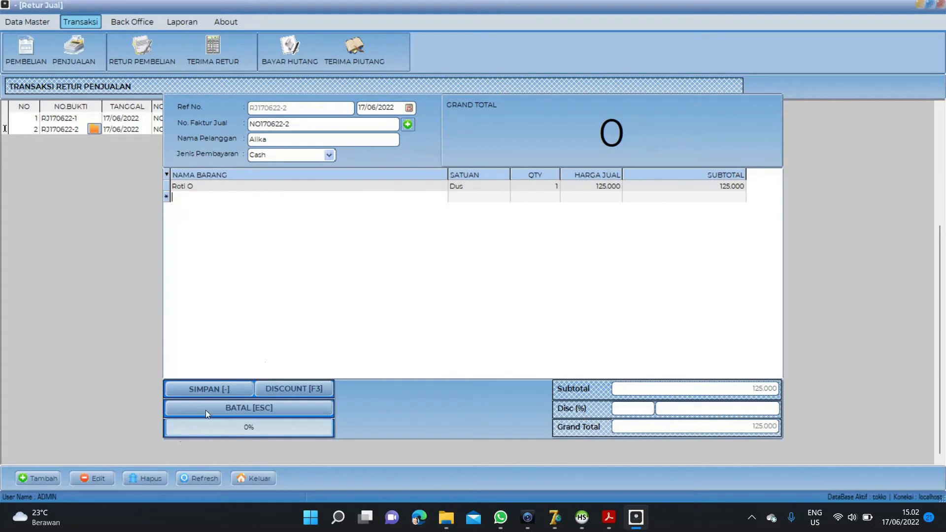
Step: Try switching the sales return to the 213.000 sale with Cash as payment type, and cancel the return
{"action": "left_click", "coordinate": [329, 155]}
{"action": "left_click", "coordinate": [325, 158]}
{"action": "left_click", "coordinate": [329, 157]}
{"action": "left_click", "coordinate": [408, 125]}
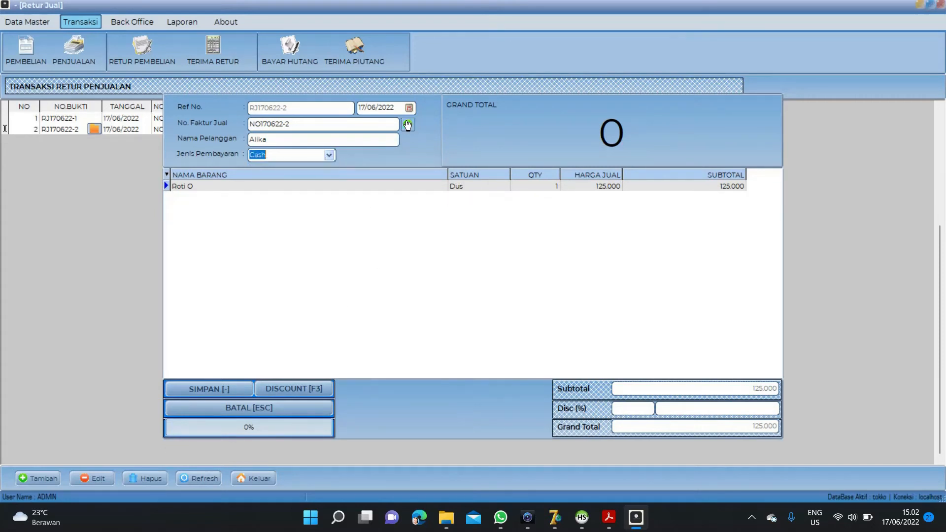
{"action": "double_click", "coordinate": [282, 250]}
{"action": "left_click", "coordinate": [329, 156]}
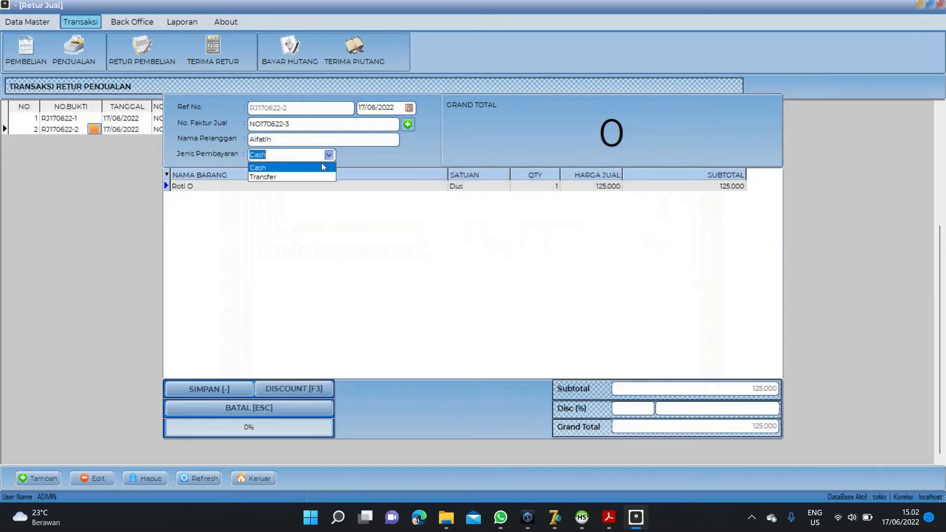
{"action": "left_click", "coordinate": [321, 162]}
{"action": "left_click", "coordinate": [291, 404]}
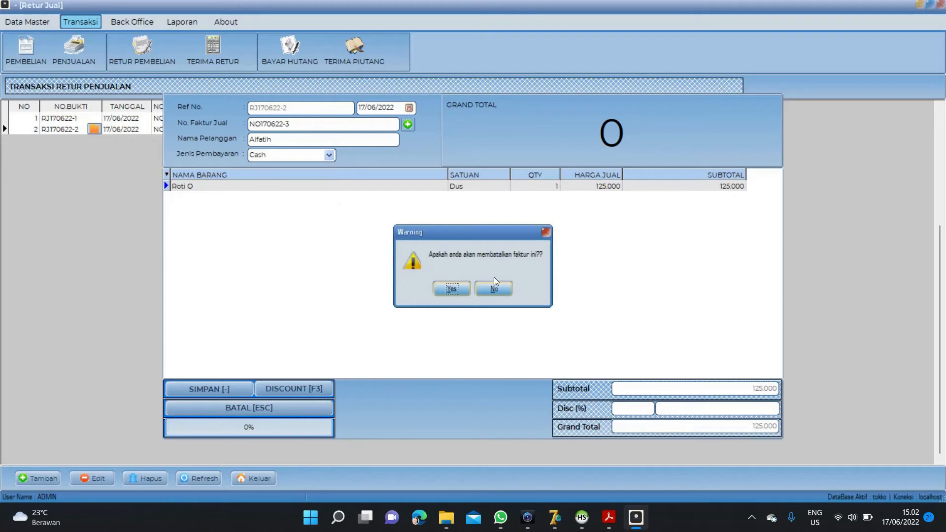
{"action": "left_click", "coordinate": [457, 284]}
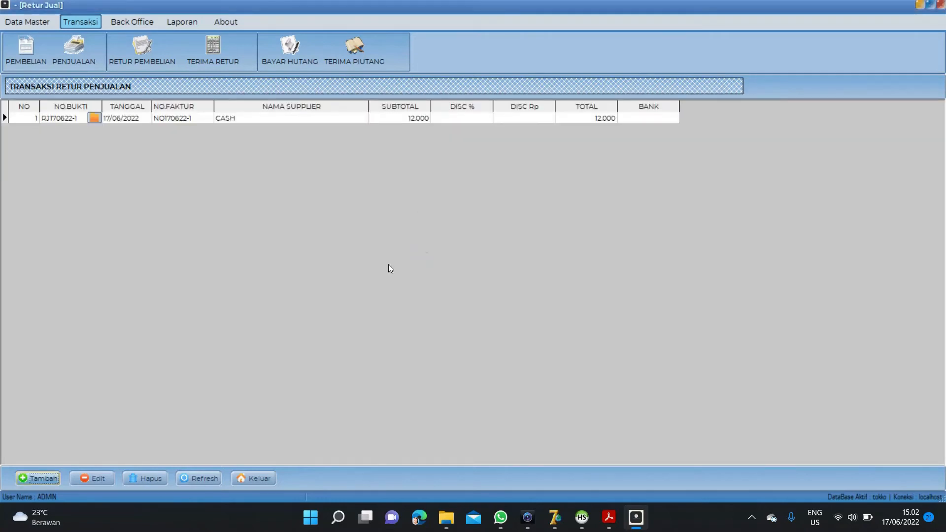
Step: Open the receivables transactions and examine the invoice value, balance and description of the Saldo Piutang Juni entry
{"action": "left_click", "coordinate": [143, 21]}
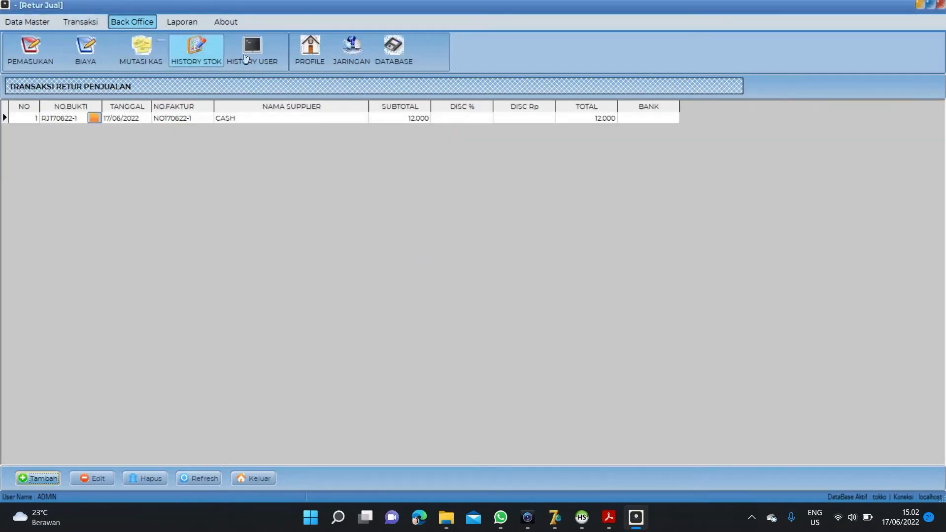
{"action": "left_click", "coordinate": [79, 22]}
{"action": "left_click", "coordinate": [355, 49]}
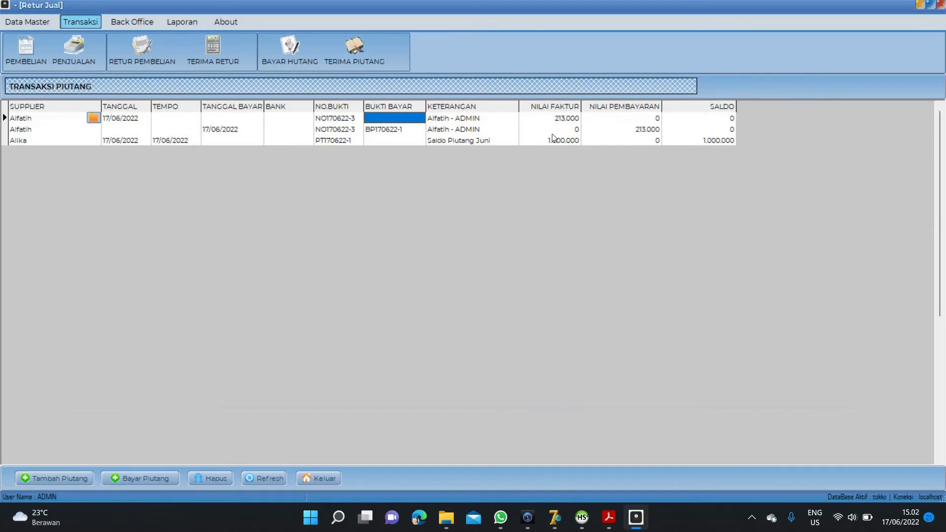
{"action": "left_click", "coordinate": [555, 140]}
{"action": "left_click", "coordinate": [714, 142]}
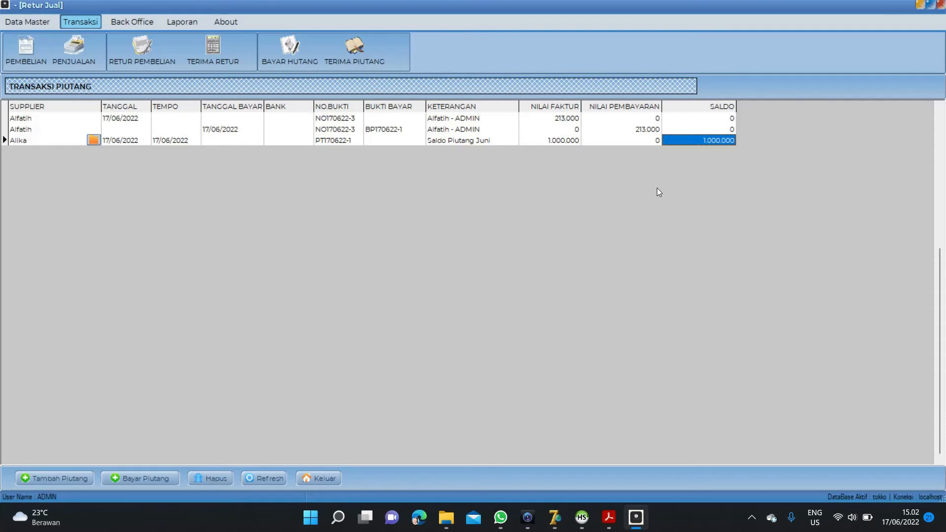
{"action": "left_click", "coordinate": [506, 140]}
{"action": "left_click", "coordinate": [552, 141]}
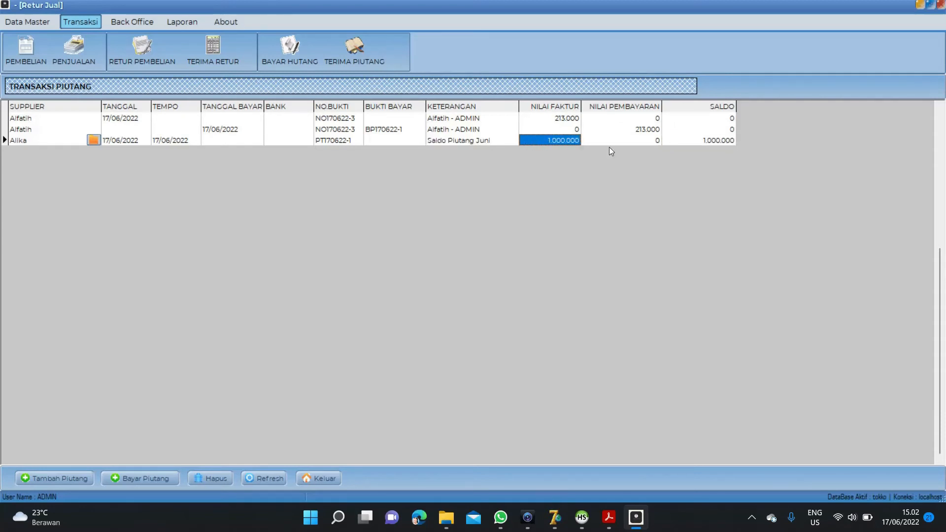
{"action": "left_click", "coordinate": [681, 142]}
{"action": "left_click", "coordinate": [525, 141]}
{"action": "left_click", "coordinate": [460, 144]}
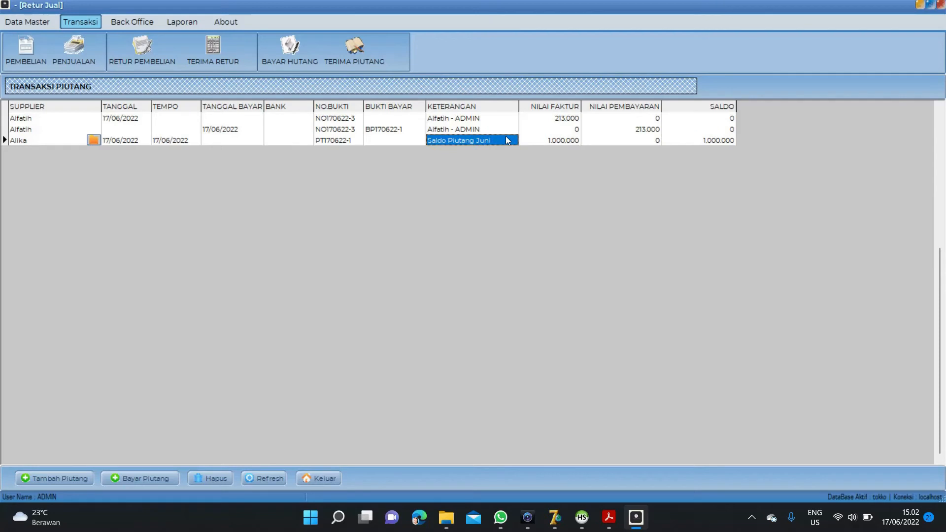
{"action": "left_click", "coordinate": [502, 130]}
Step: Start a new sales transaction and assign it to the first customer in the customer search
{"action": "left_click", "coordinate": [74, 50]}
{"action": "left_click", "coordinate": [66, 482]}
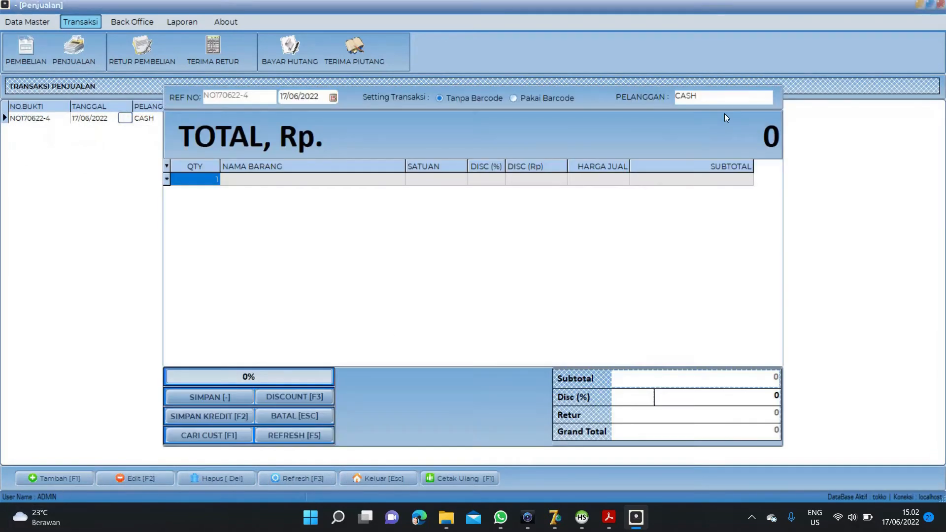
{"action": "key", "text": "F1"}
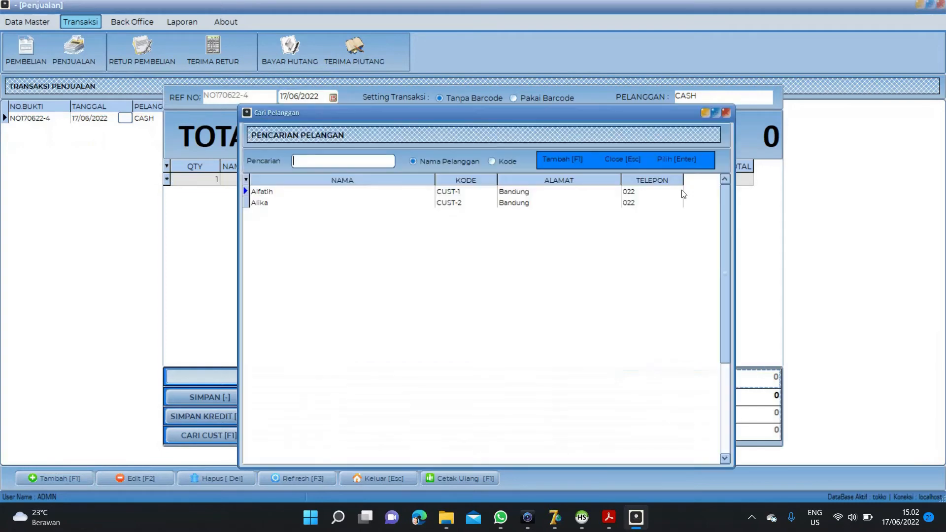
{"action": "key", "text": "Return"}
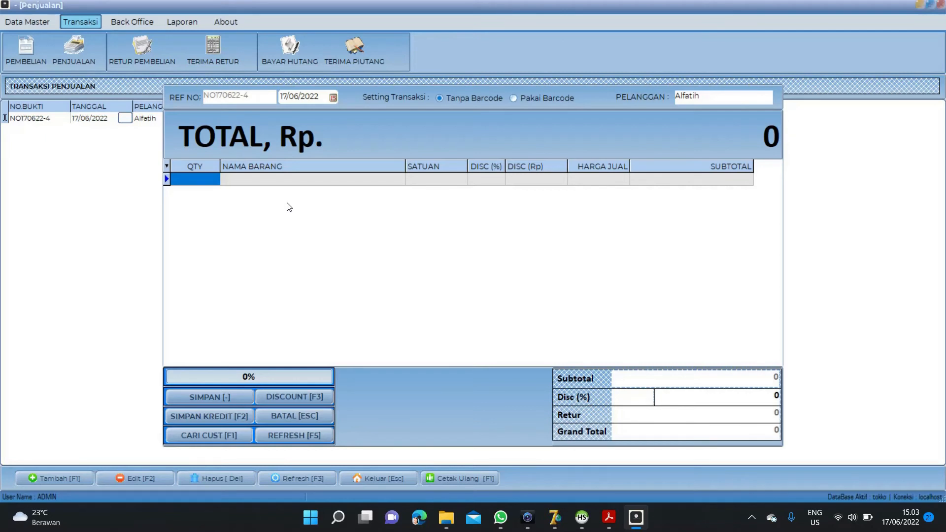
Step: Add 5 dus of Indomie Goreng to the sale at the 75.000 price
{"action": "type", "text": "5"}
{"action": "key", "text": "Return"}
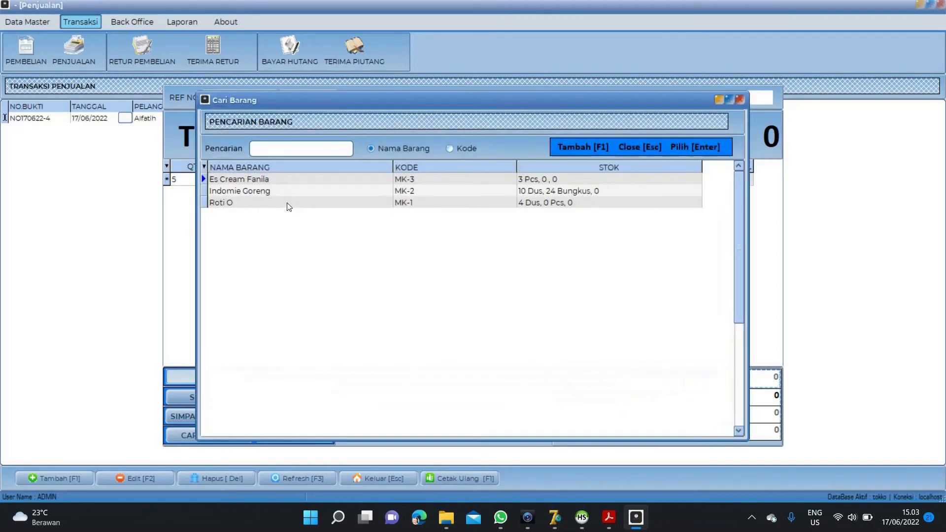
{"action": "key", "text": "Down"}
{"action": "key", "text": "Down"}
{"action": "key", "text": "Right"}
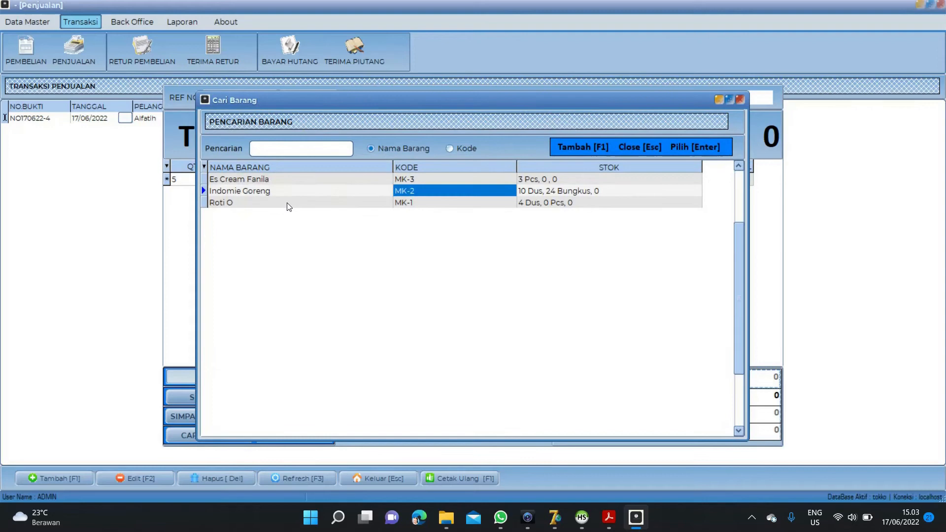
{"action": "key", "text": "Return"}
{"action": "key", "text": "Right"}
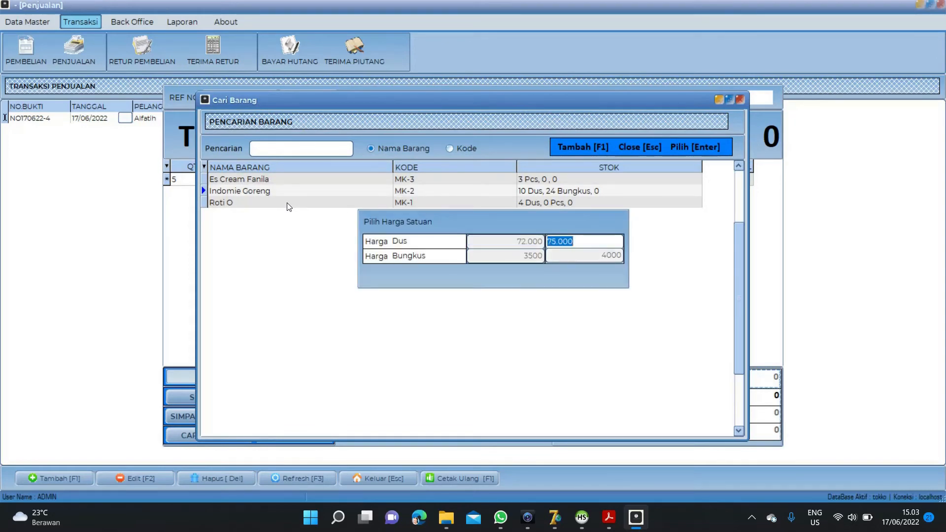
{"action": "key", "text": "Return"}
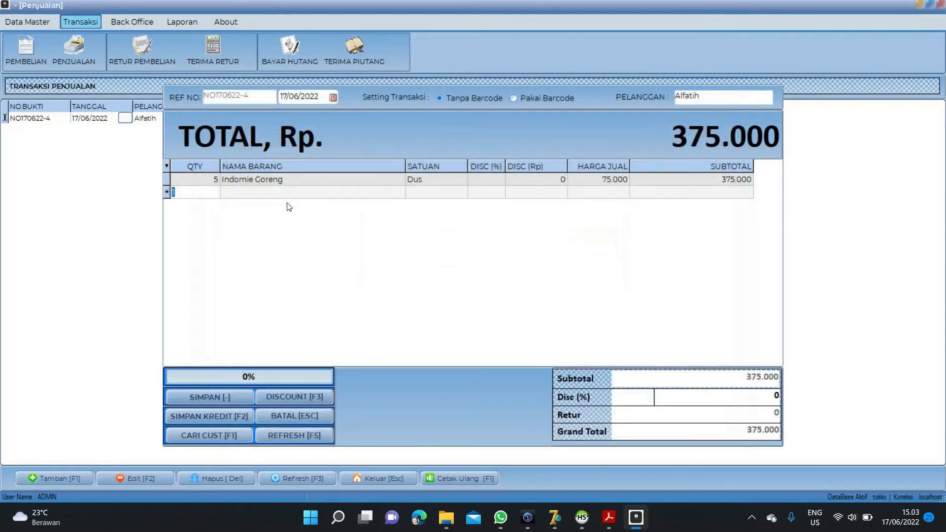
Step: Add 2 dus of Roti O to the sale at the 125.000 price
{"action": "type", "text": "2"}
{"action": "key", "text": "Return"}
{"action": "key", "text": "Down"}
{"action": "key", "text": "Down"}
{"action": "key", "text": "Left"}
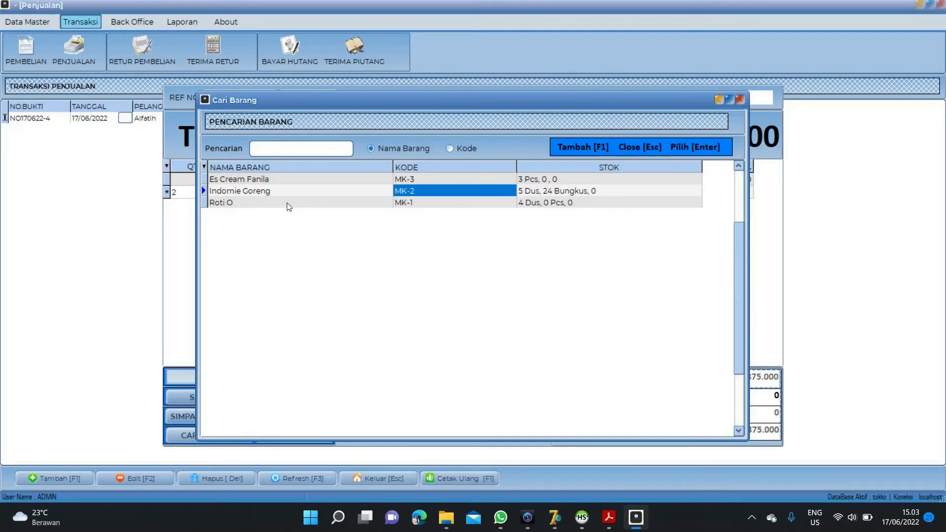
{"action": "key", "text": "Left"}
{"action": "key", "text": "Down"}
{"action": "key", "text": "Return"}
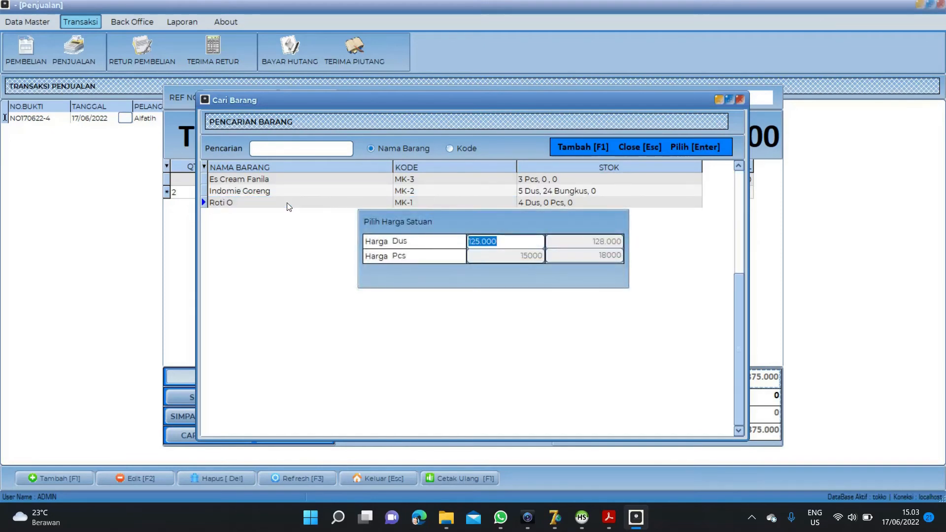
{"action": "key", "text": "Return"}
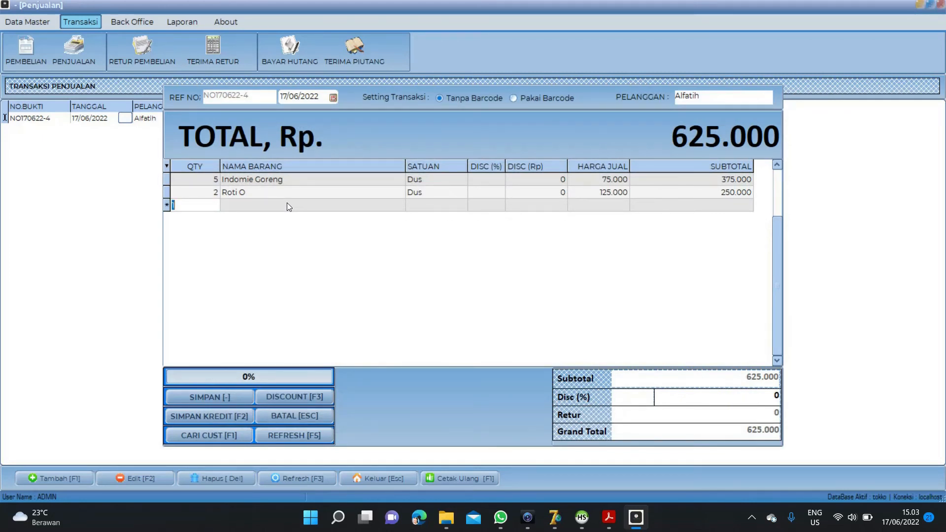
Step: Save the sale as a credit transaction and close the entry form to return to the sales list
{"action": "left_click", "coordinate": [232, 419]}
{"action": "key", "text": "Escape"}
{"action": "key", "text": "Escape"}
{"action": "key", "text": "Escape"}
{"action": "key", "text": "Return"}
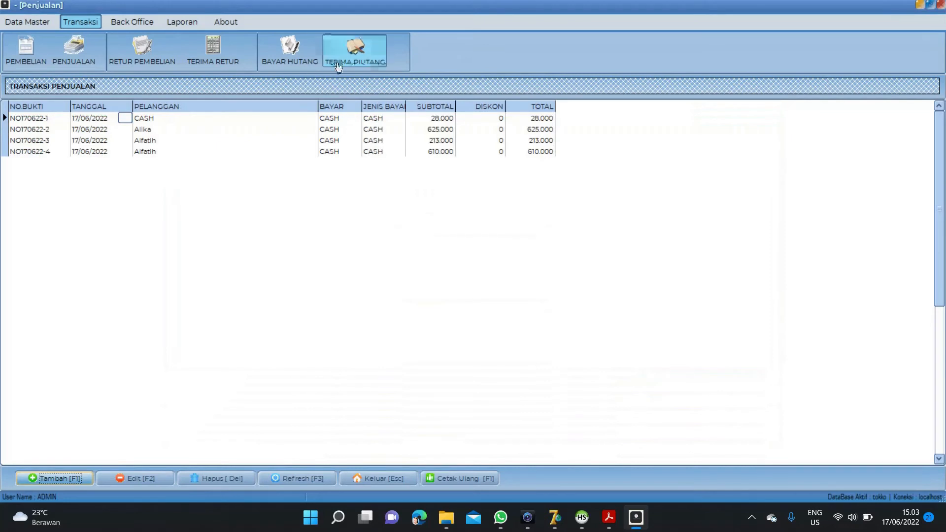
Step: Open the receivables transactions, refresh them, examine the new credit sale's invoice value, and close the list
{"action": "left_click", "coordinate": [338, 64]}
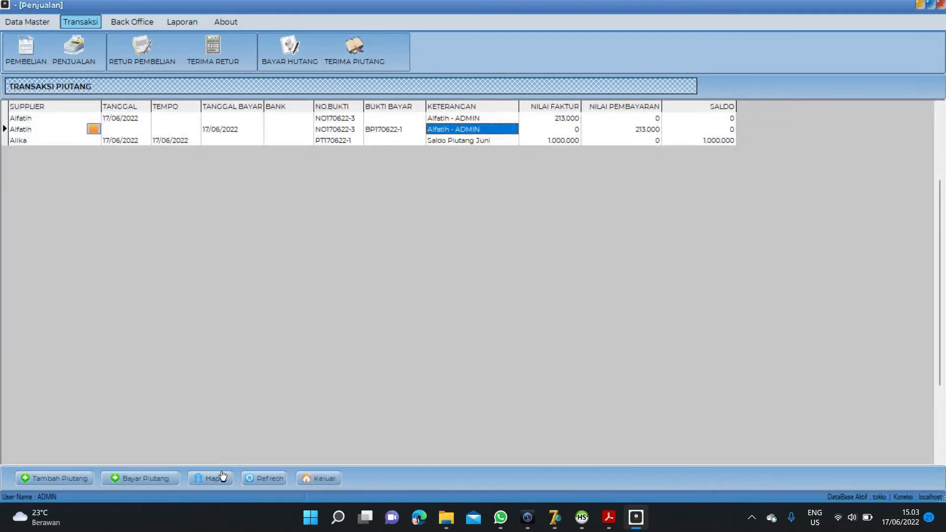
{"action": "left_click", "coordinate": [265, 478]}
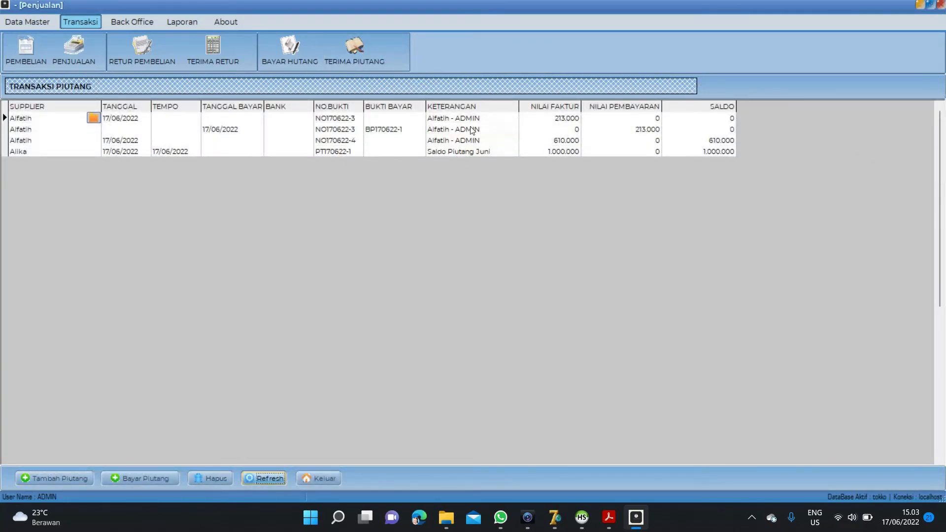
{"action": "left_click", "coordinate": [557, 139]}
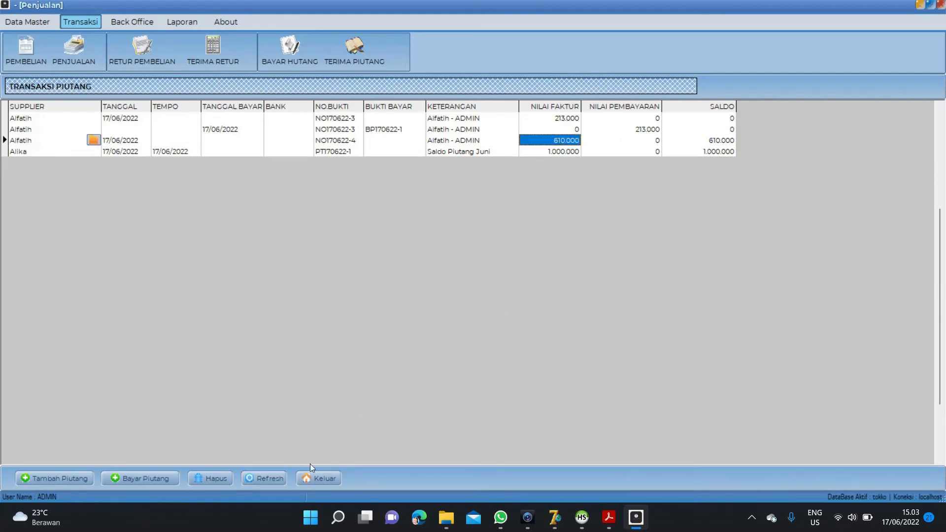
{"action": "left_click", "coordinate": [315, 478]}
Step: Start a new sales return for the 610.000 credit sale and set its payment type to Potong Ke Piutang
{"action": "left_click", "coordinate": [158, 53]}
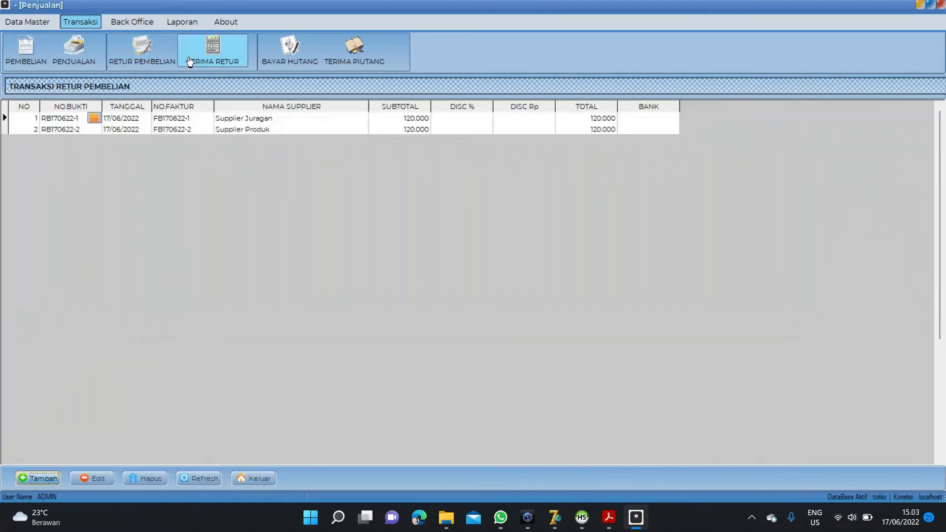
{"action": "left_click", "coordinate": [190, 61]}
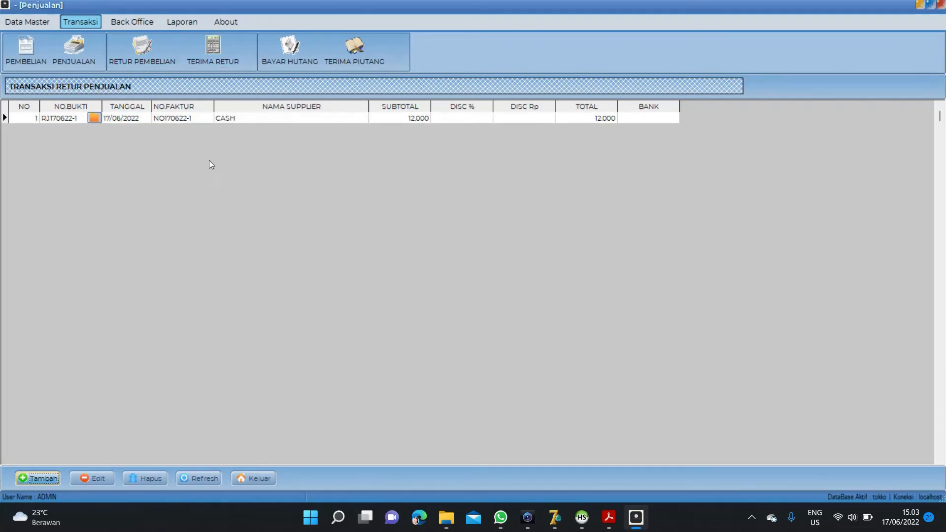
{"action": "left_click", "coordinate": [49, 475]}
{"action": "left_click", "coordinate": [408, 124]}
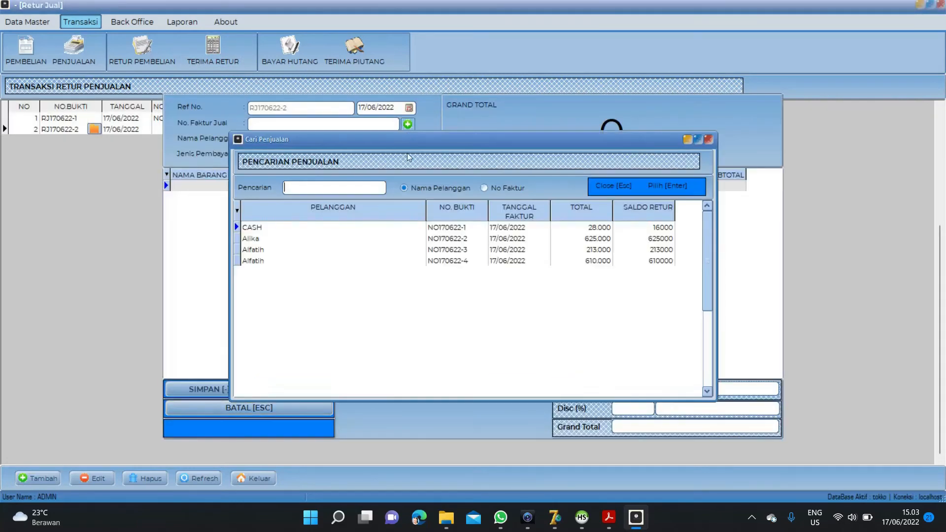
{"action": "left_click", "coordinate": [283, 254]}
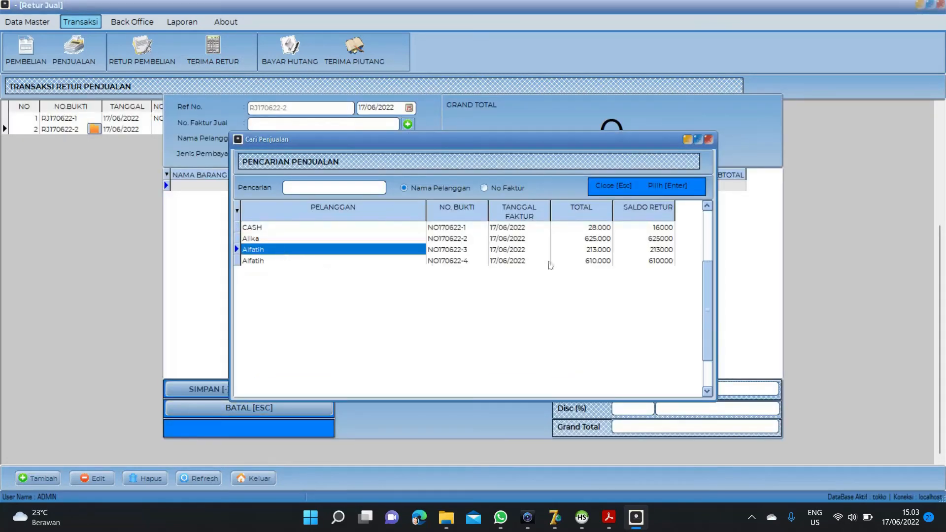
{"action": "double_click", "coordinate": [588, 264]}
{"action": "left_click", "coordinate": [329, 155]}
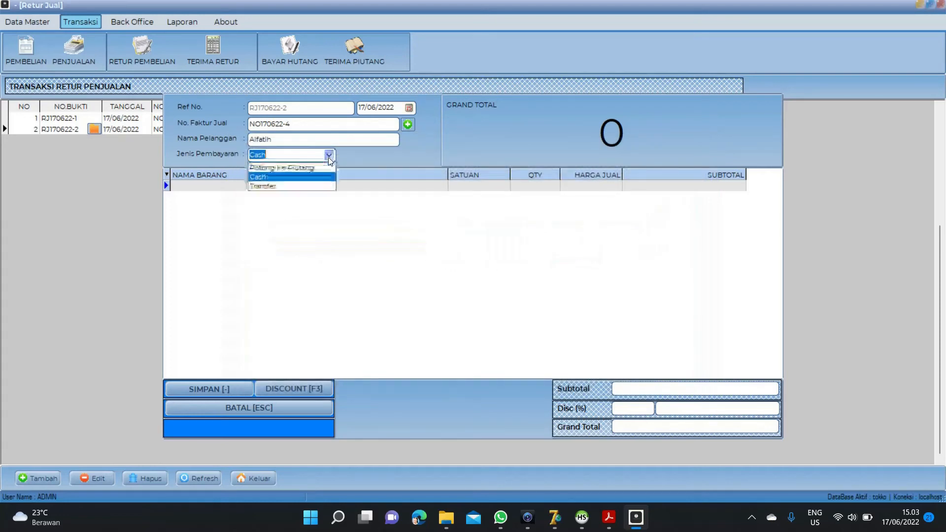
{"action": "left_click", "coordinate": [303, 168]}
Step: Add 1 dus of Indomie Goreng to the sales return and save it
{"action": "key", "text": "Return"}
{"action": "key", "text": "Return"}
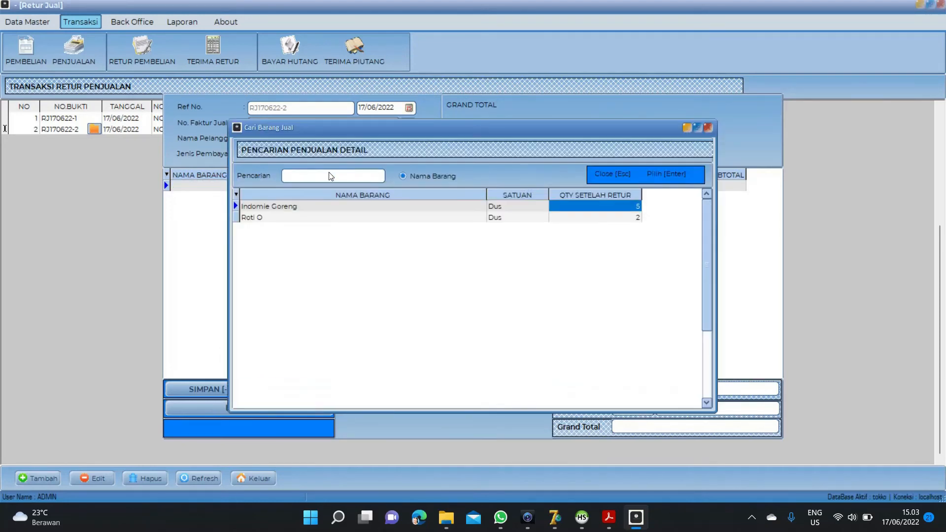
{"action": "key", "text": "Return"}
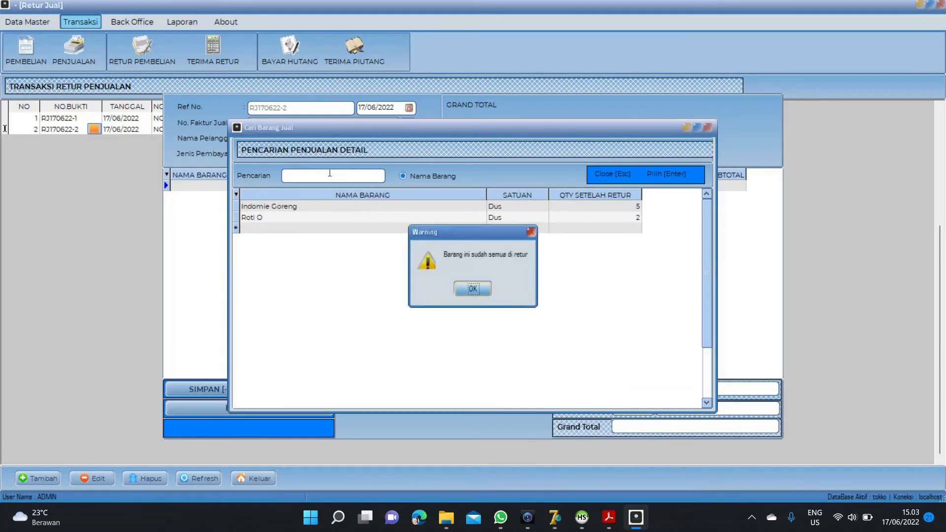
{"action": "key", "text": "Return"}
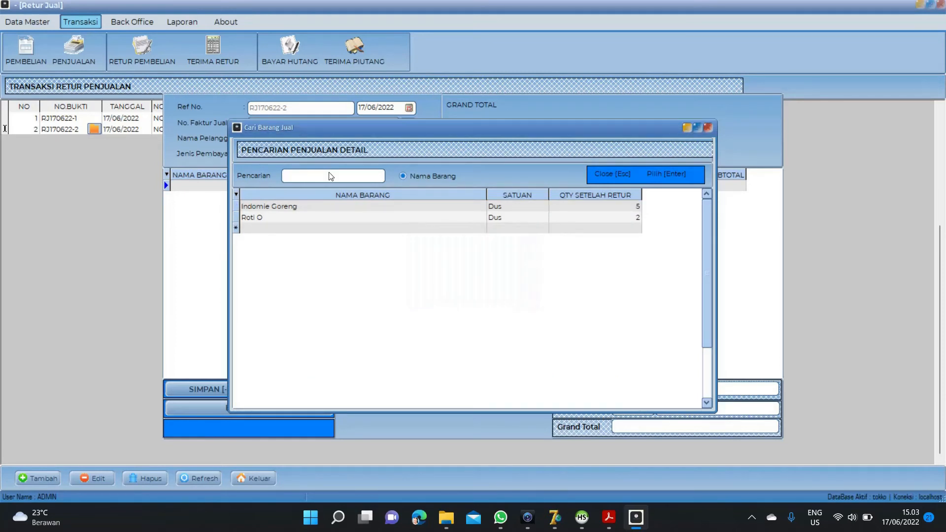
{"action": "left_click", "coordinate": [309, 209]}
{"action": "key", "text": "Return"}
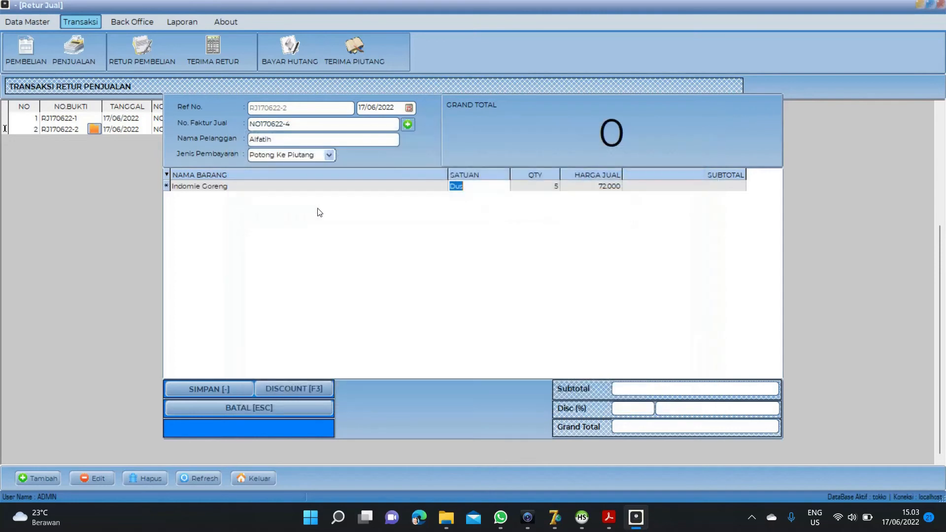
{"action": "key", "text": "Return"}
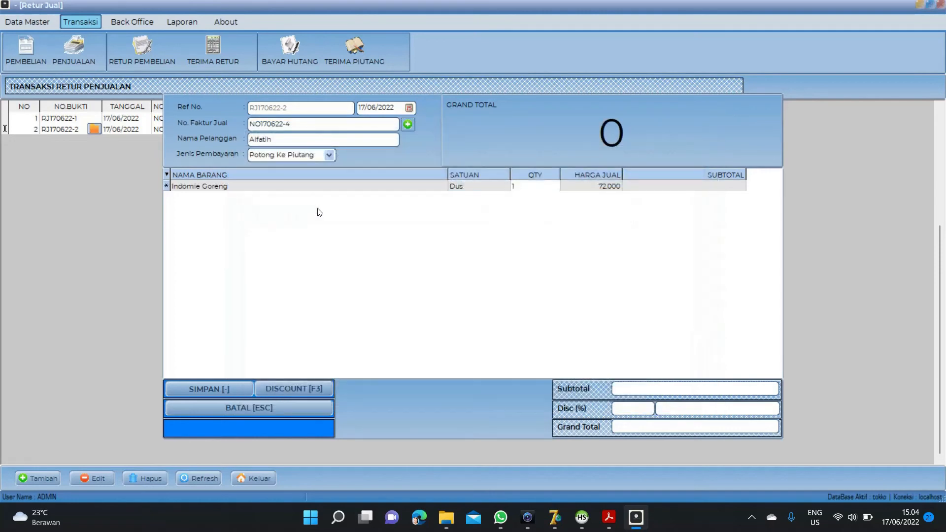
{"action": "key", "text": "Return"}
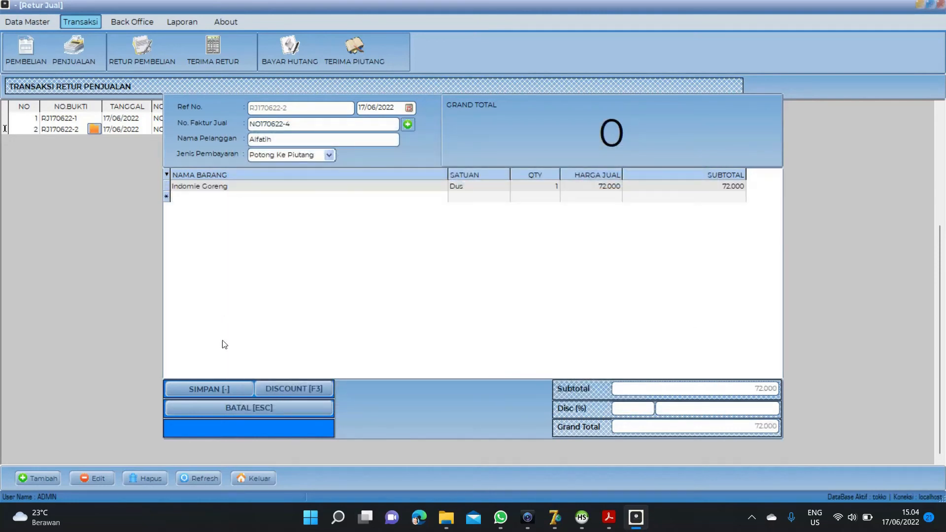
{"action": "left_click", "coordinate": [223, 390]}
{"action": "left_click", "coordinate": [472, 289]}
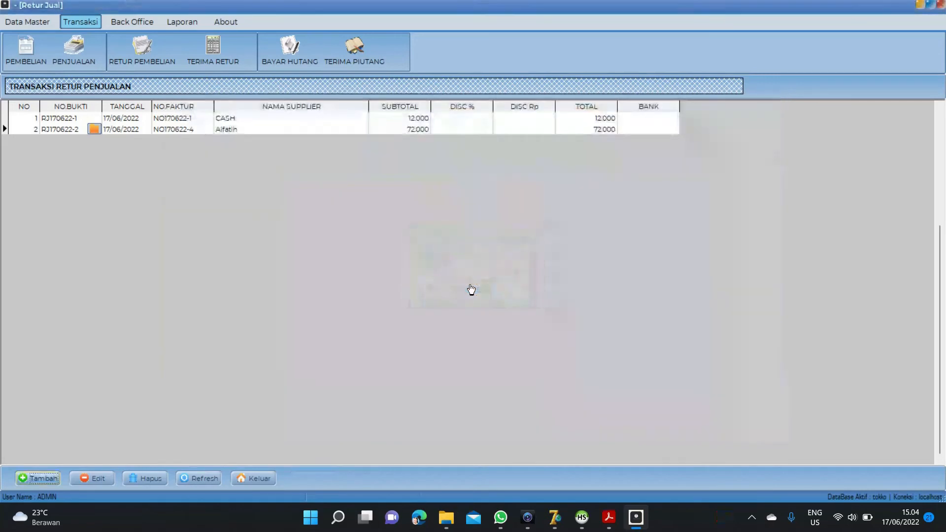
Step: Open the receivables transactions, refresh them, and examine the description and balance of the new sales return entry
{"action": "left_click", "coordinate": [355, 48]}
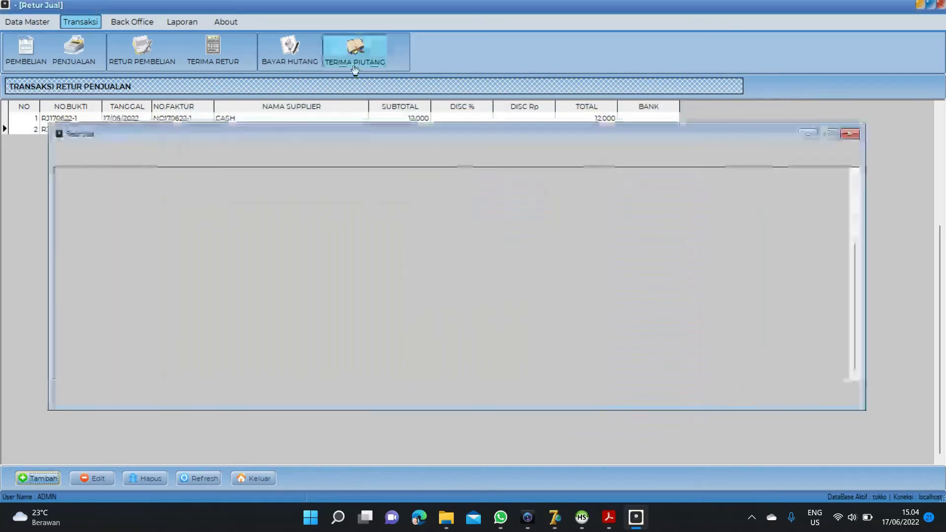
{"action": "left_click", "coordinate": [273, 477]}
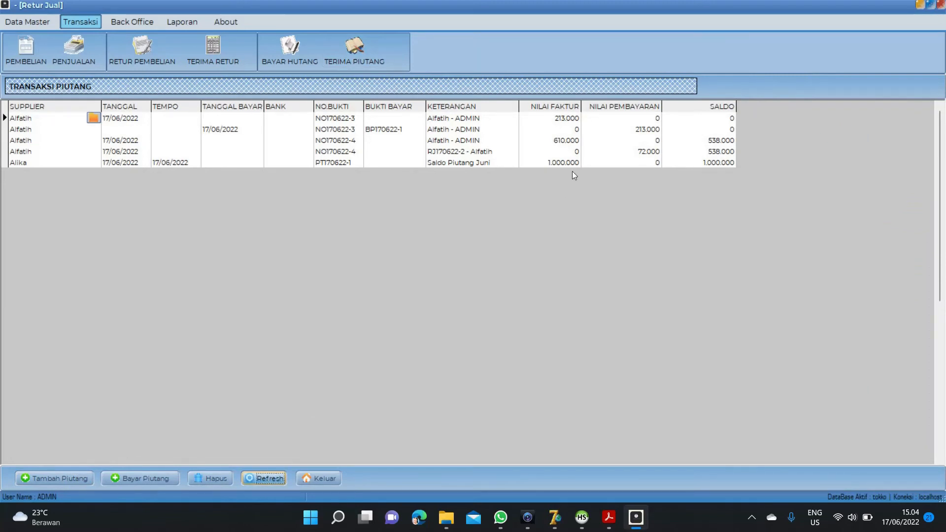
{"action": "left_click", "coordinate": [518, 152]}
{"action": "left_click", "coordinate": [664, 152]}
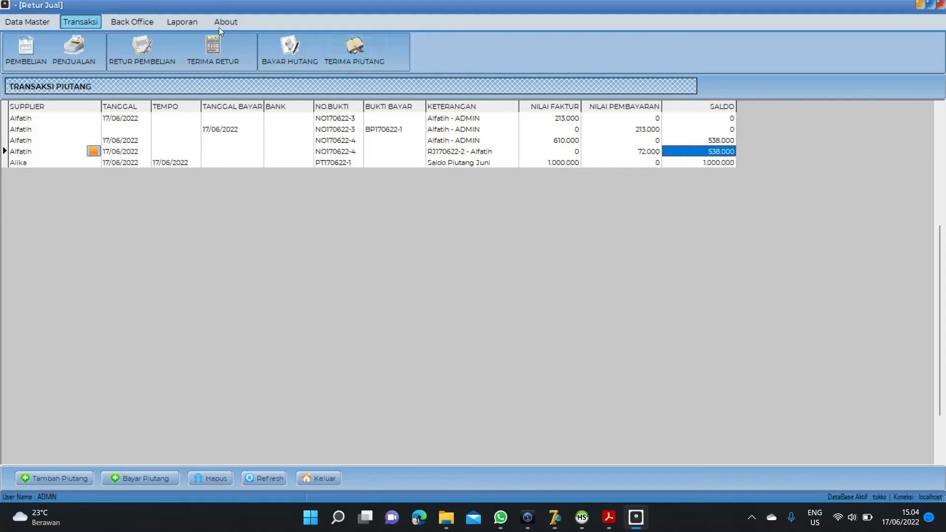
Step: Preview the receivables report per customer for 17/06/2022, examine its entries and total, and close the preview
{"action": "left_click", "coordinate": [182, 20]}
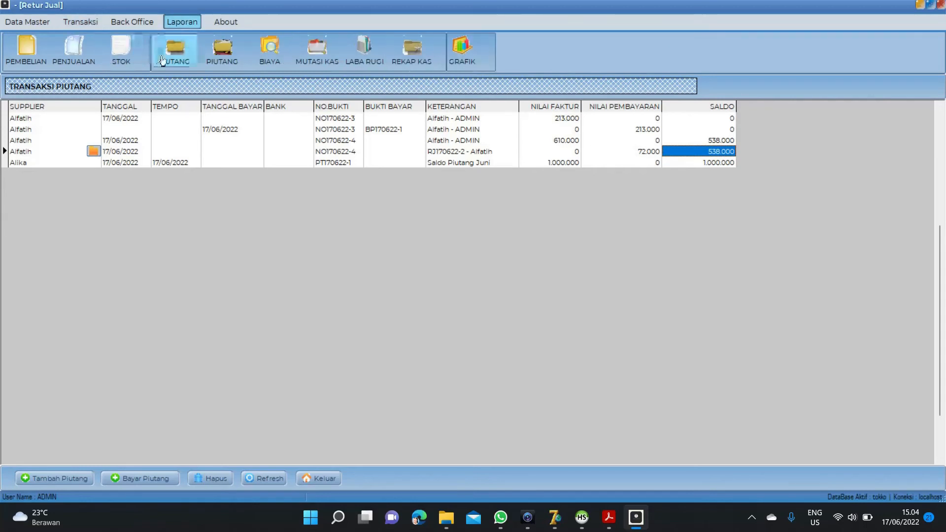
{"action": "left_click", "coordinate": [222, 49]}
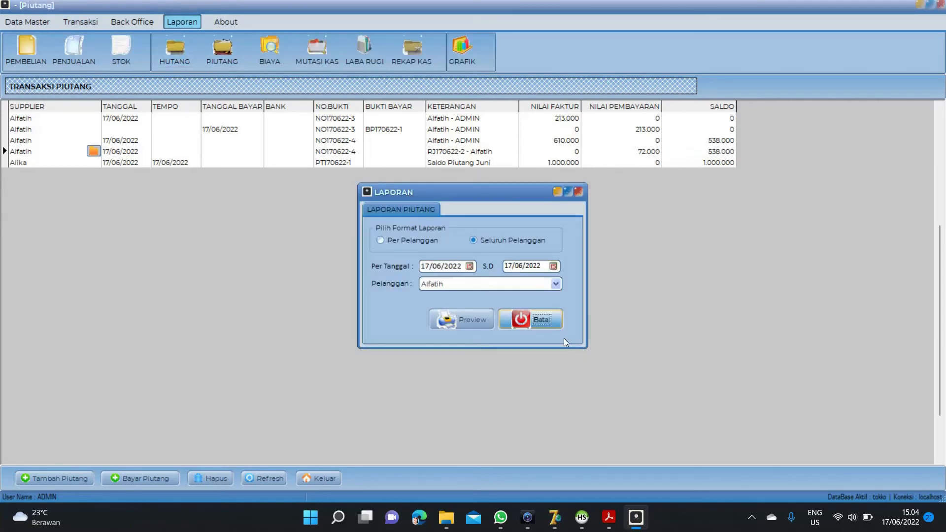
{"action": "left_click", "coordinate": [419, 243]}
{"action": "left_click", "coordinate": [463, 322]}
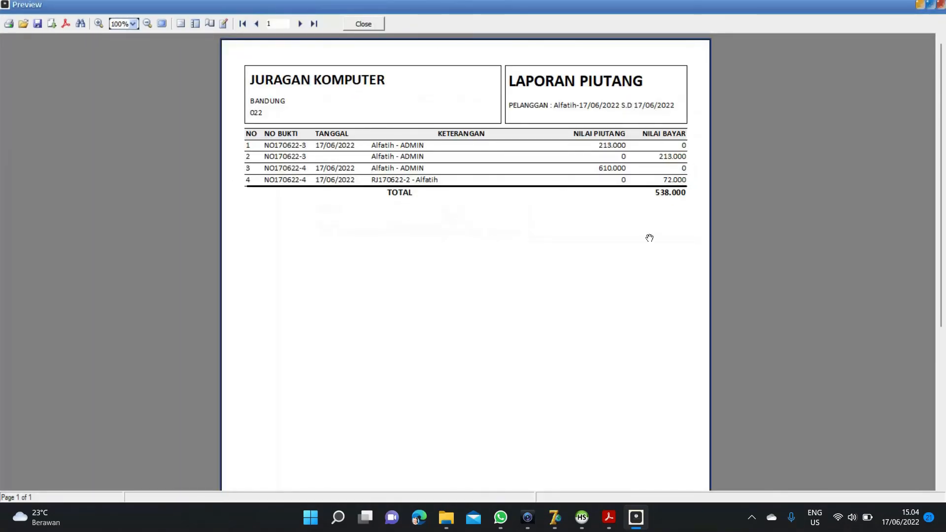
{"action": "key", "text": "Escape"}
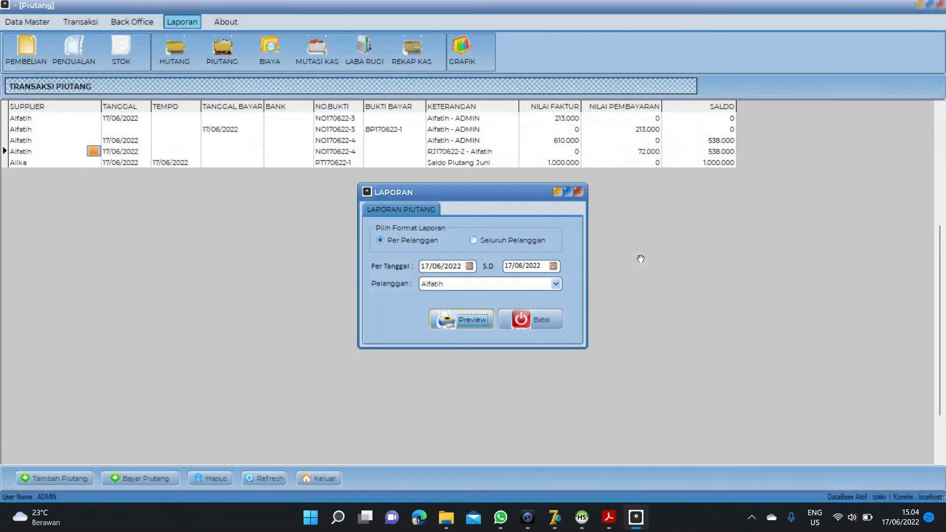
Step: Preview the receivables report for all customers, examine its total, and close the report and its options
{"action": "left_click", "coordinate": [498, 241]}
{"action": "left_click", "coordinate": [472, 323]}
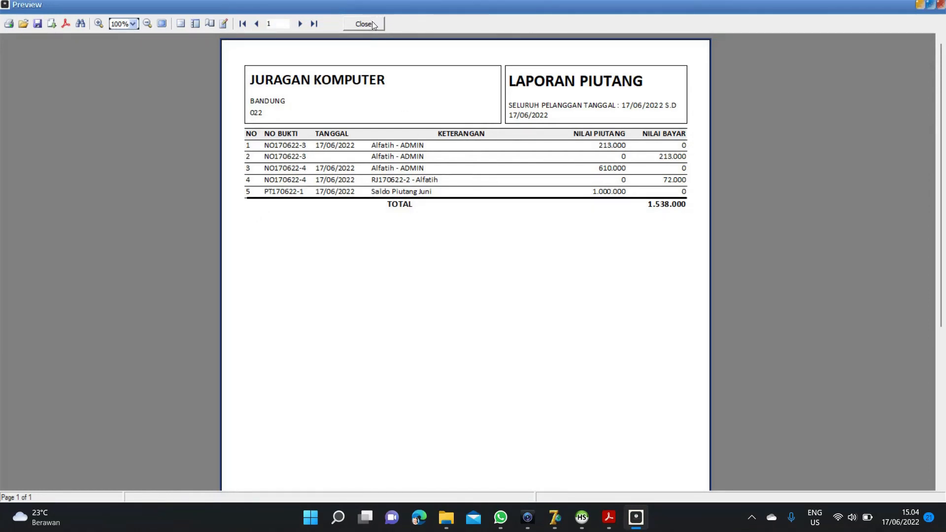
{"action": "left_click", "coordinate": [371, 22]}
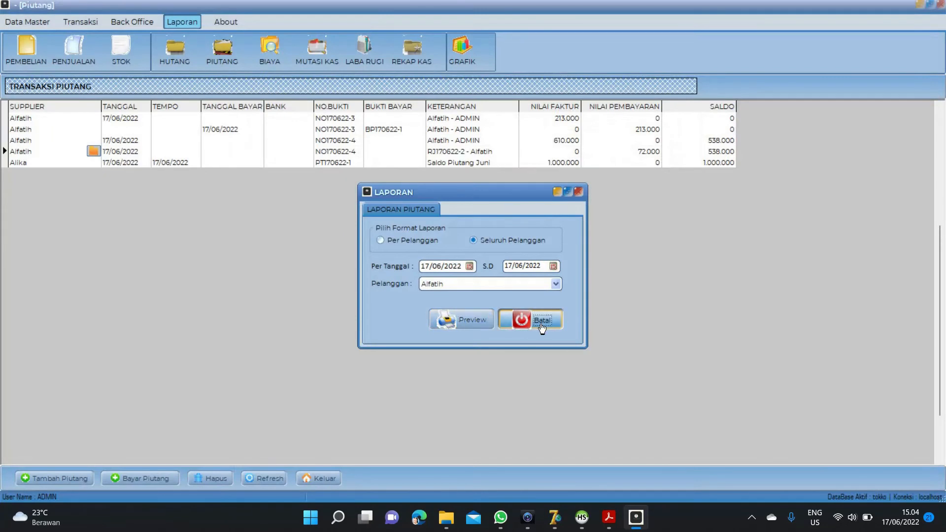
{"action": "left_click", "coordinate": [542, 321]}
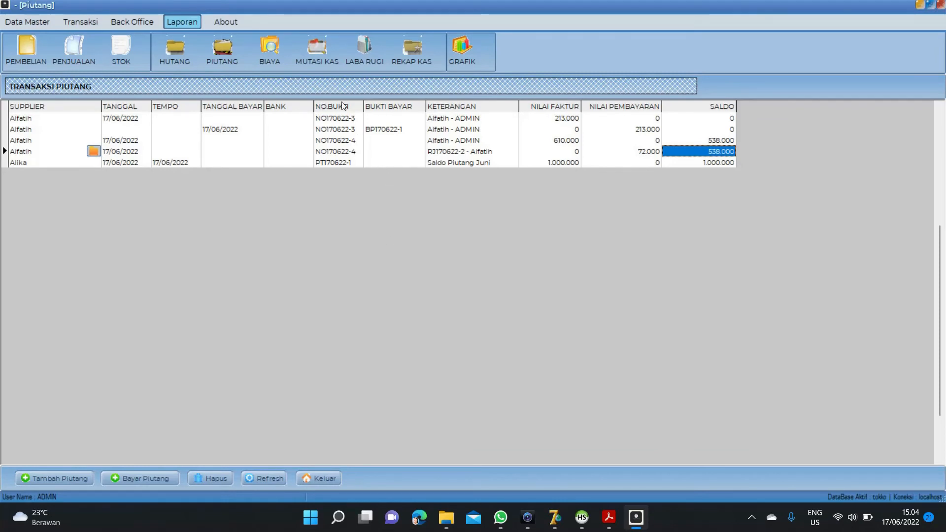
Step: Try to preview the cash mutation report for 17/06/2022 and close its options
{"action": "left_click", "coordinate": [323, 55]}
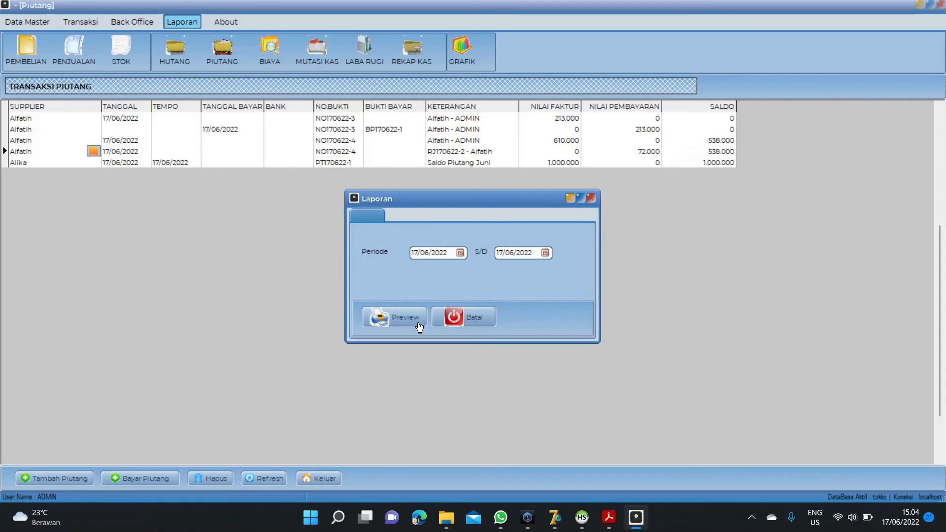
{"action": "left_click", "coordinate": [410, 324]}
{"action": "left_click", "coordinate": [468, 291]}
{"action": "left_click", "coordinate": [465, 313]}
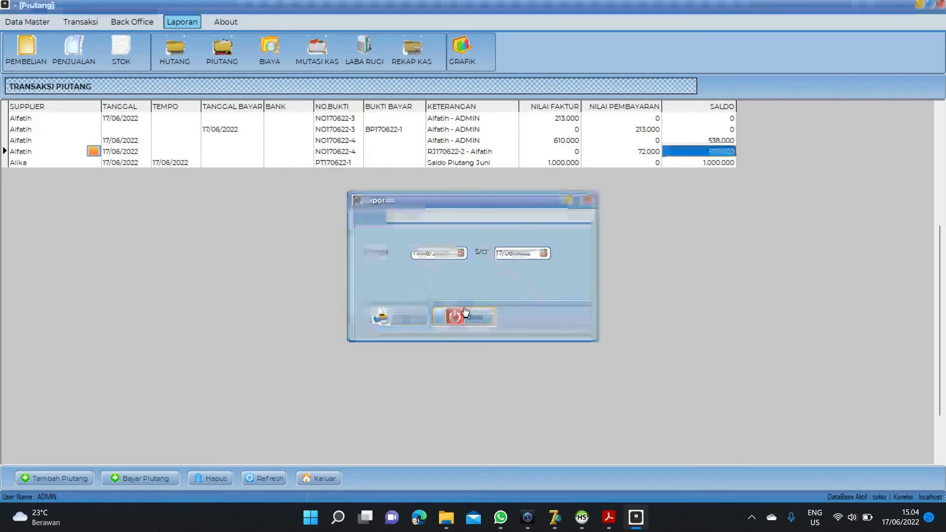
Step: Preview the sales turnover report for 17/06/2022, examine the sales and return lines and the total, and close it
{"action": "left_click", "coordinate": [364, 63]}
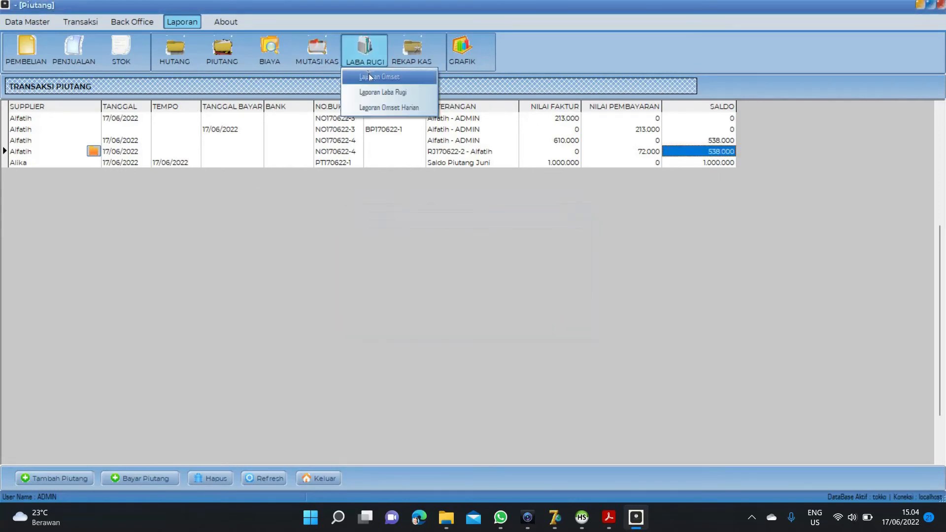
{"action": "left_click", "coordinate": [370, 77]}
{"action": "left_click", "coordinate": [386, 318]}
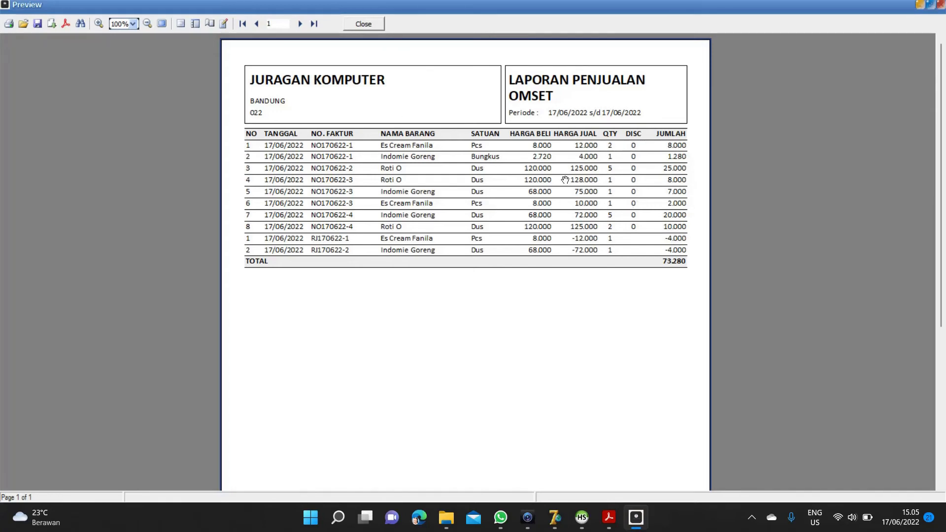
{"action": "key", "text": "Escape"}
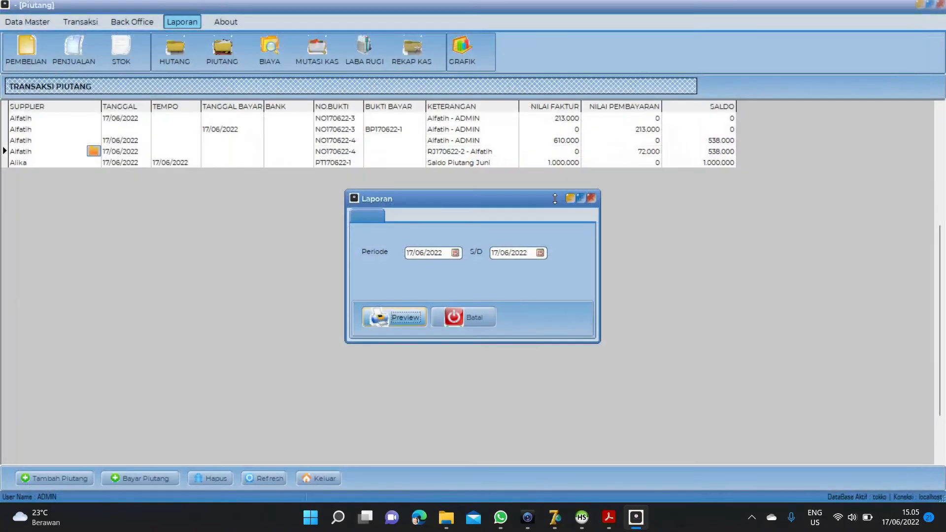
{"action": "left_click", "coordinate": [466, 318]}
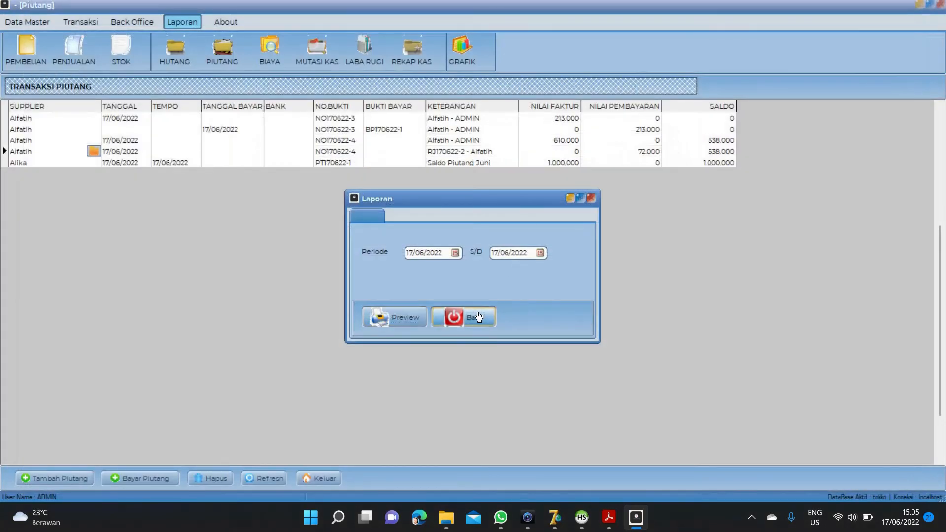
Step: Preview the profit and loss report for 17/06/2022 and close its options
{"action": "left_click", "coordinate": [366, 54]}
{"action": "left_click", "coordinate": [379, 94]}
{"action": "left_click", "coordinate": [399, 318]}
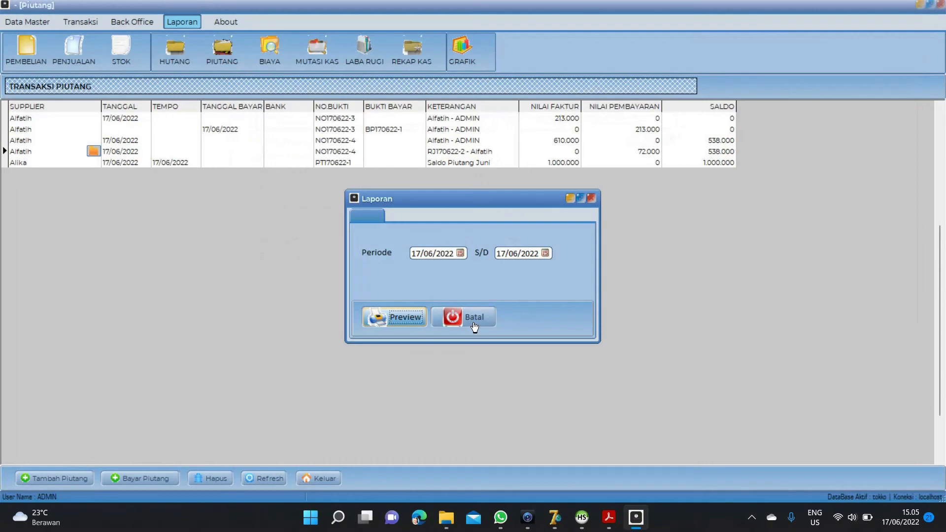
{"action": "left_click", "coordinate": [475, 327]}
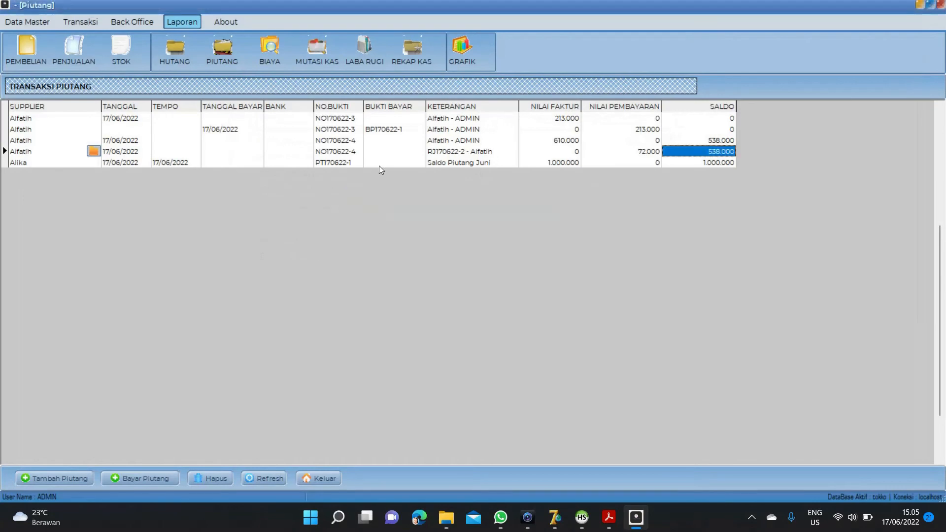
Step: Recheck the sales turnover report for the same date and close its options
{"action": "left_click", "coordinate": [365, 52]}
{"action": "left_click", "coordinate": [377, 91]}
{"action": "left_click", "coordinate": [420, 317]}
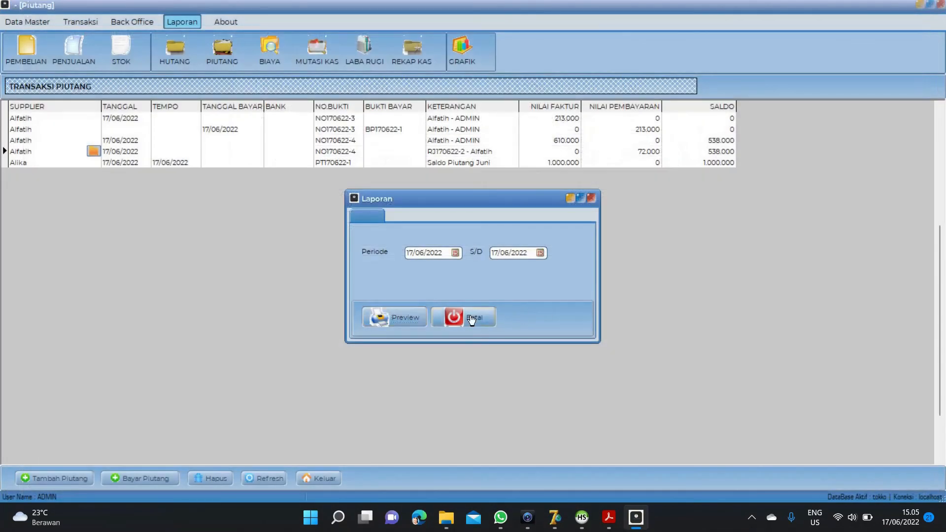
{"action": "left_click", "coordinate": [474, 317]}
Step: Preview the profit and loss report again, compare its total with the turnover report, and close it
{"action": "left_click", "coordinate": [365, 51]}
{"action": "left_click", "coordinate": [377, 92]}
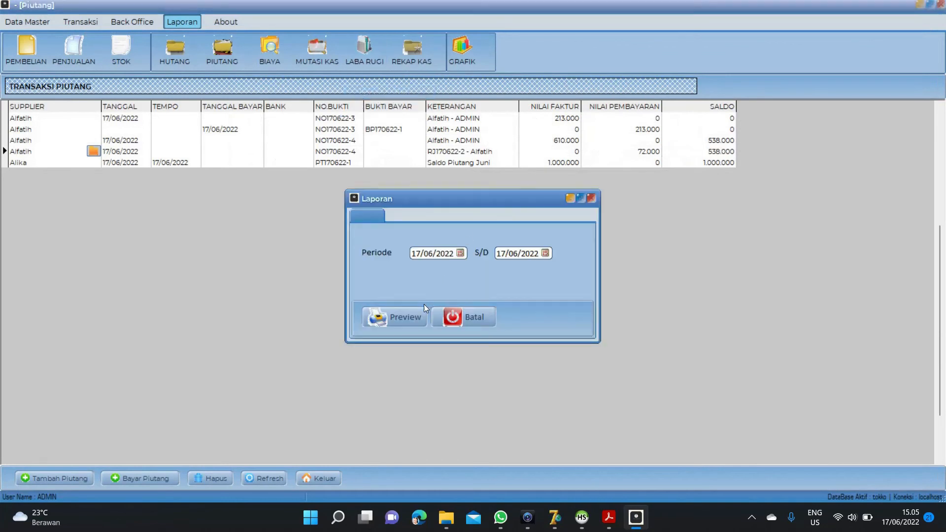
{"action": "left_click", "coordinate": [414, 317]}
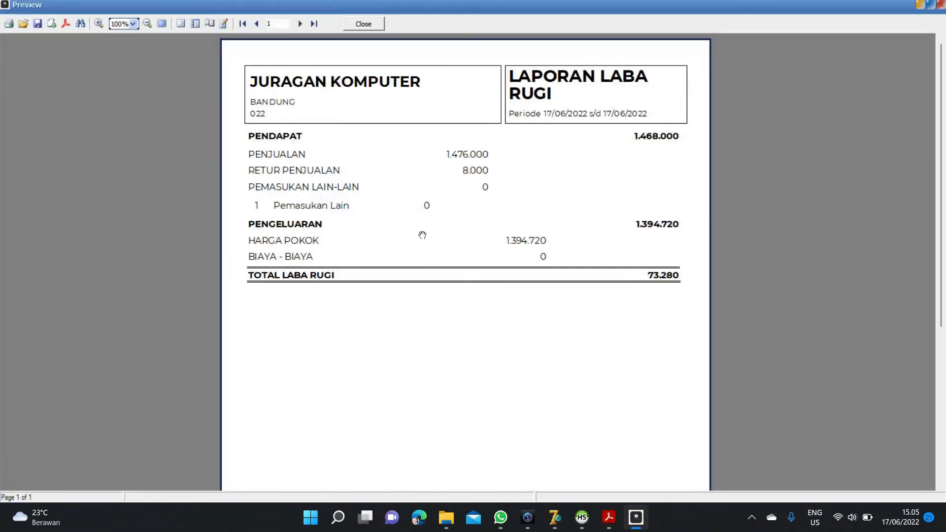
{"action": "key", "text": "Escape"}
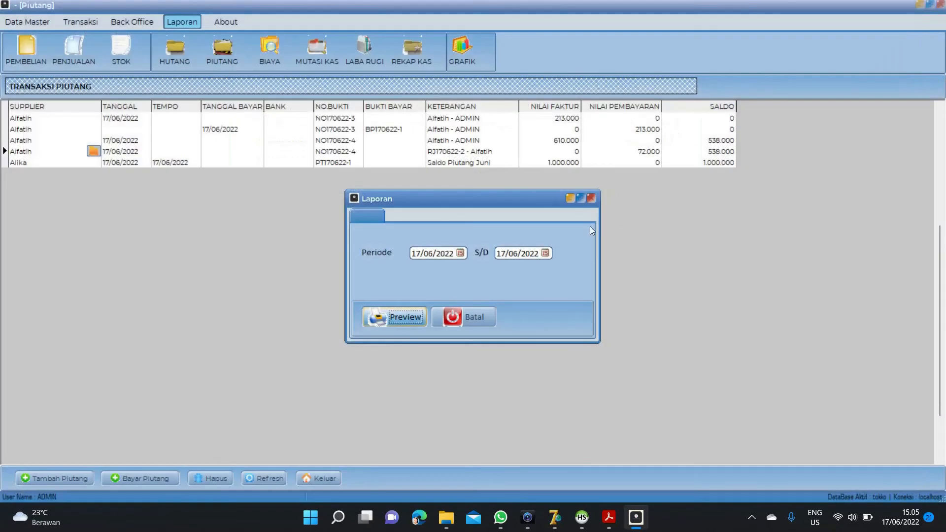
{"action": "left_click", "coordinate": [489, 320]}
Step: Preview the daily turnover report for 17/06/2022, examine its profit and margin figures, and close the report and its options
{"action": "left_click", "coordinate": [365, 49]}
{"action": "left_click", "coordinate": [380, 103]}
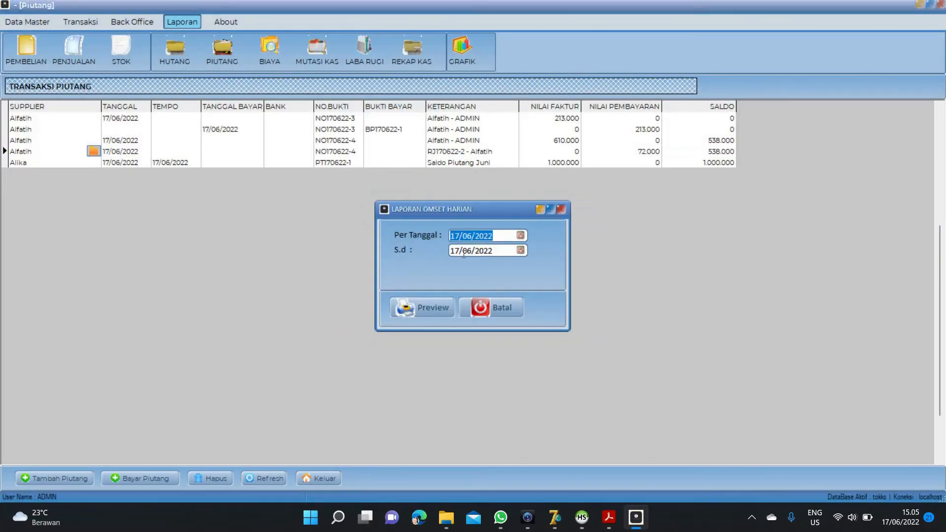
{"action": "left_click", "coordinate": [433, 308]}
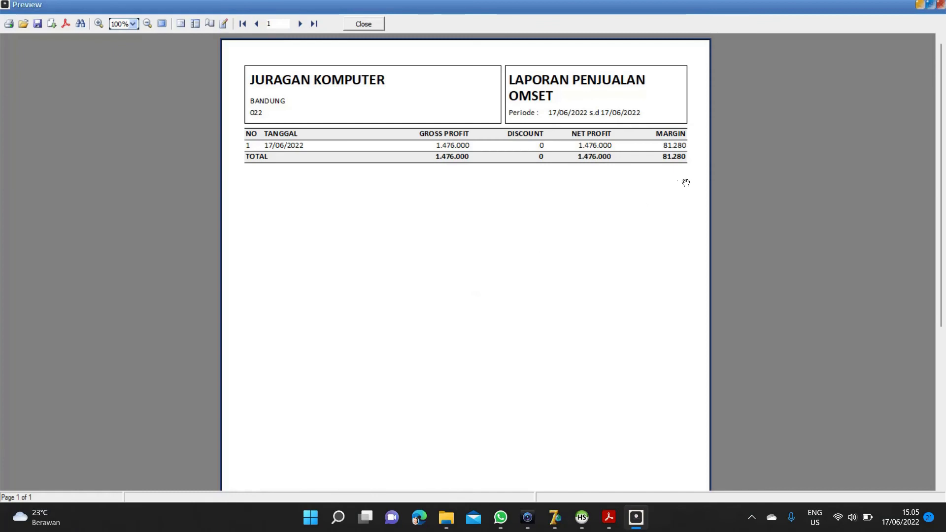
{"action": "key", "text": "Escape"}
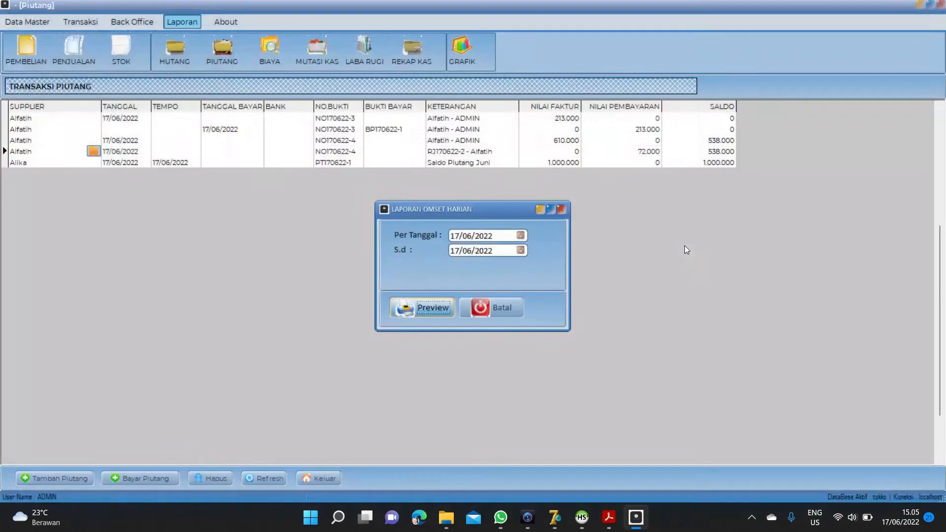
{"action": "left_click", "coordinate": [508, 309]}
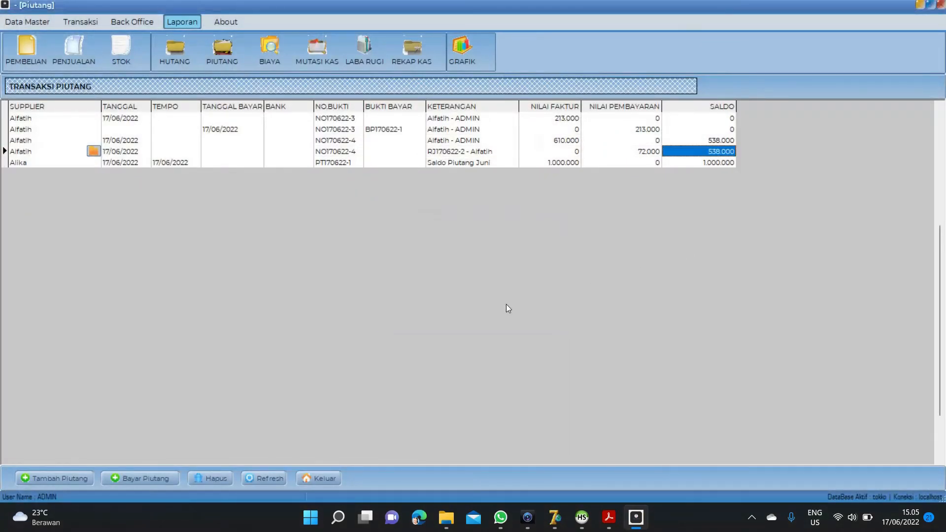
Step: Preview the sales report per period for 17/06/2022, examine the four invoices, and close the report and its options
{"action": "left_click", "coordinate": [88, 22]}
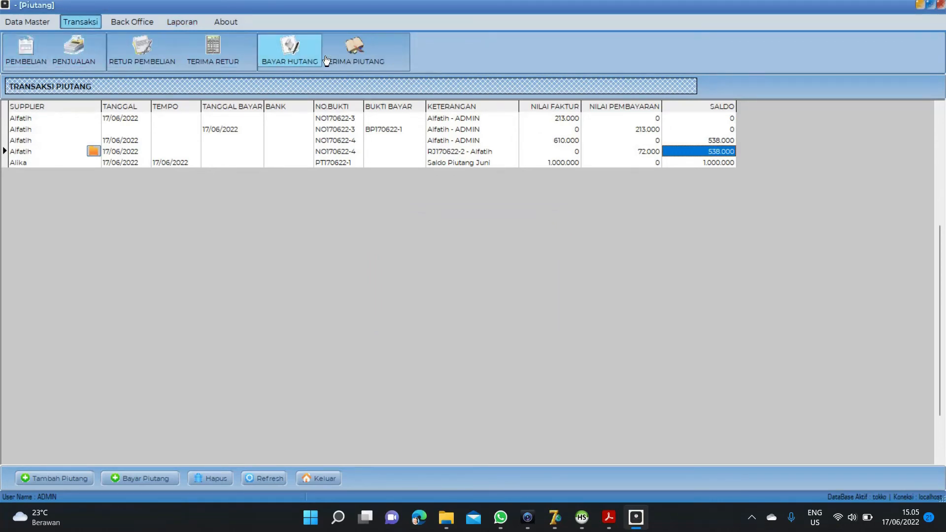
{"action": "left_click", "coordinate": [184, 25]}
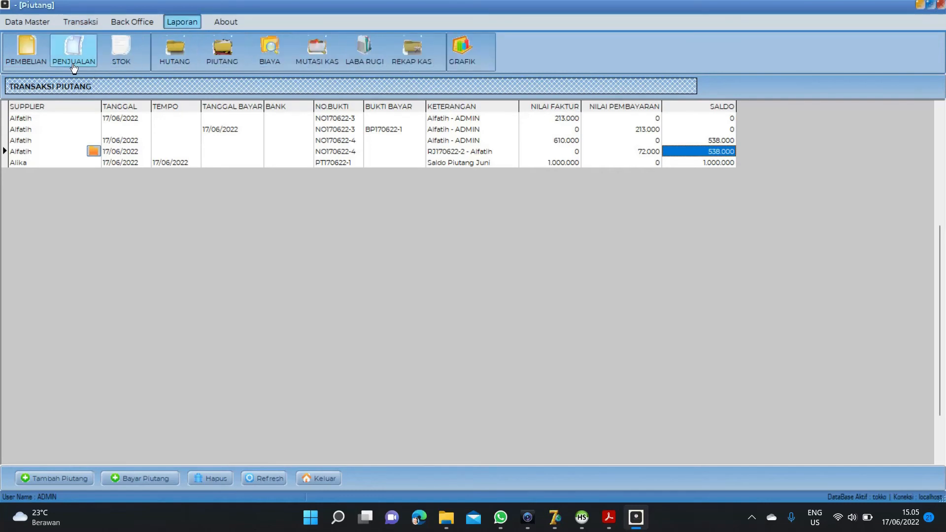
{"action": "left_click", "coordinate": [74, 65]}
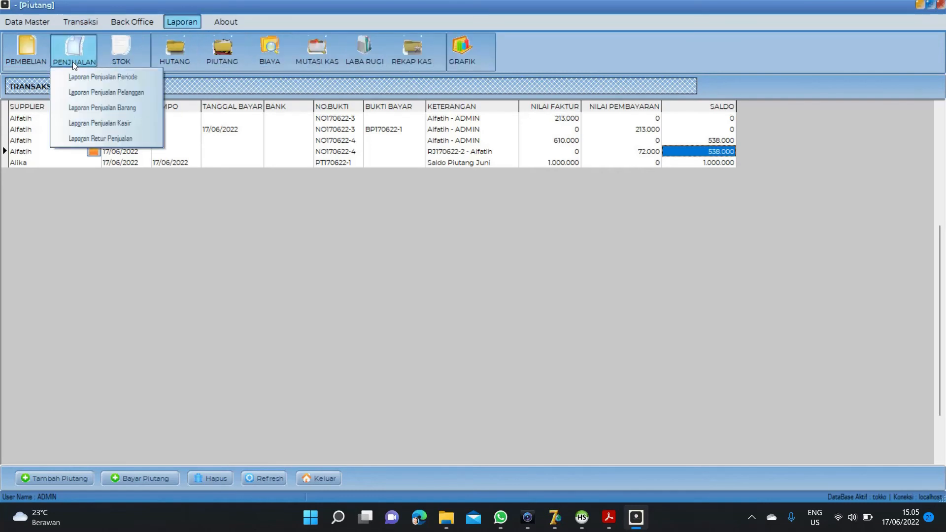
{"action": "left_click", "coordinate": [96, 79]}
{"action": "left_click", "coordinate": [382, 318]}
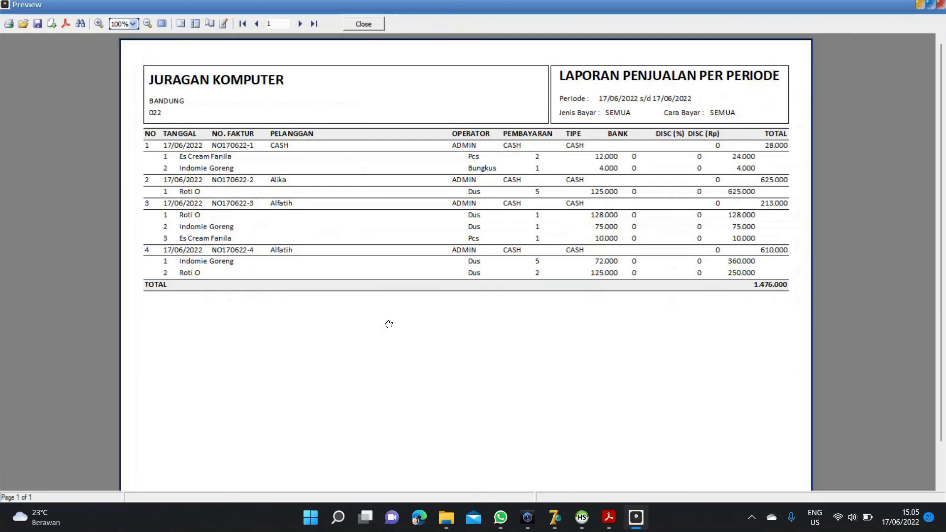
{"action": "key", "text": "Escape"}
{"action": "left_click", "coordinate": [462, 316]}
Step: Preview the sales report per customer for 17/06/2022, examine the amount for each customer, and close it
{"action": "left_click", "coordinate": [121, 49]}
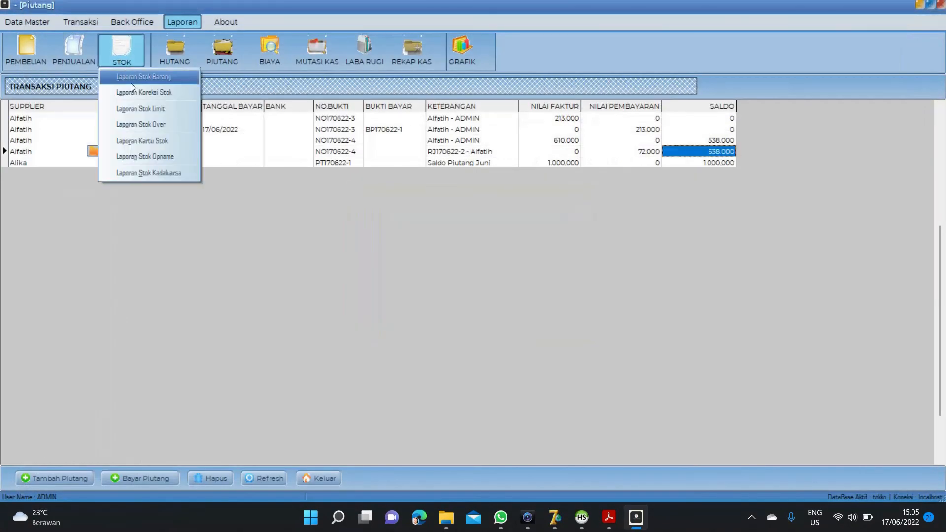
{"action": "left_click", "coordinate": [84, 53]}
{"action": "left_click", "coordinate": [85, 52]}
{"action": "left_click", "coordinate": [84, 89]}
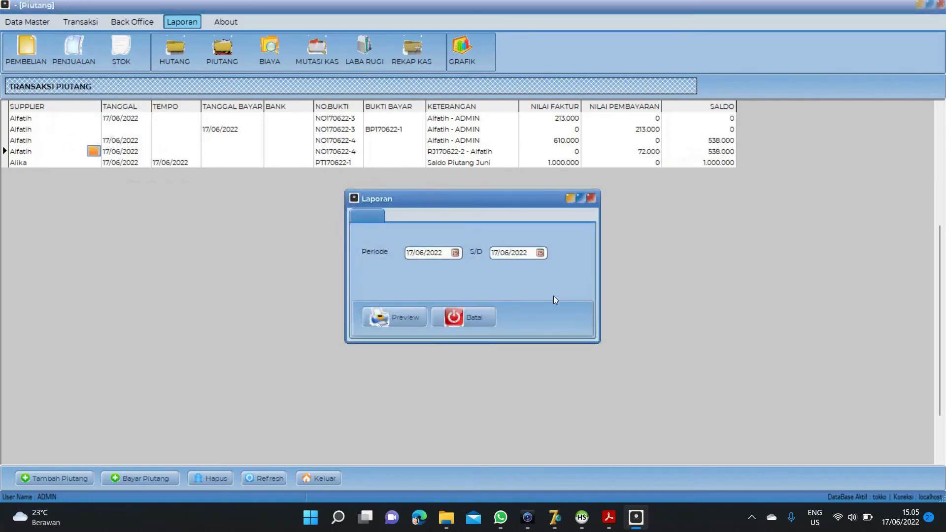
{"action": "left_click", "coordinate": [412, 326]}
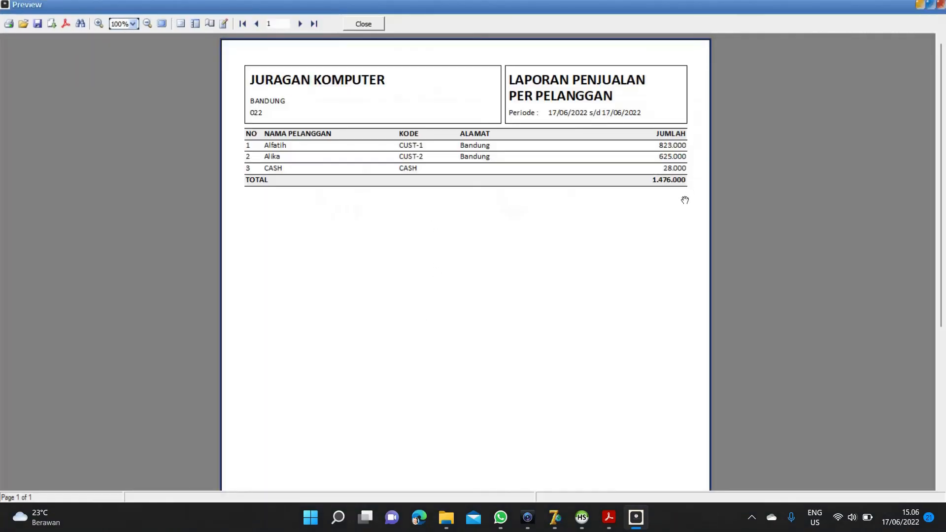
{"action": "key", "text": "Escape"}
{"action": "left_click", "coordinate": [466, 317]}
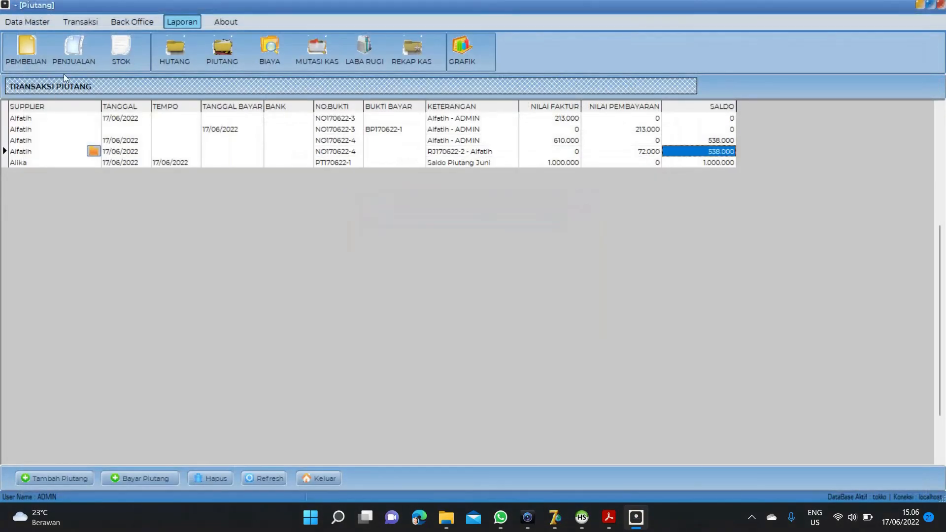
Step: Preview the sales report per item for 17/06/2022, examine the quantities sold, and close the report and its options
{"action": "left_click", "coordinate": [67, 57]}
{"action": "left_click", "coordinate": [88, 114]}
{"action": "left_click", "coordinate": [407, 324]}
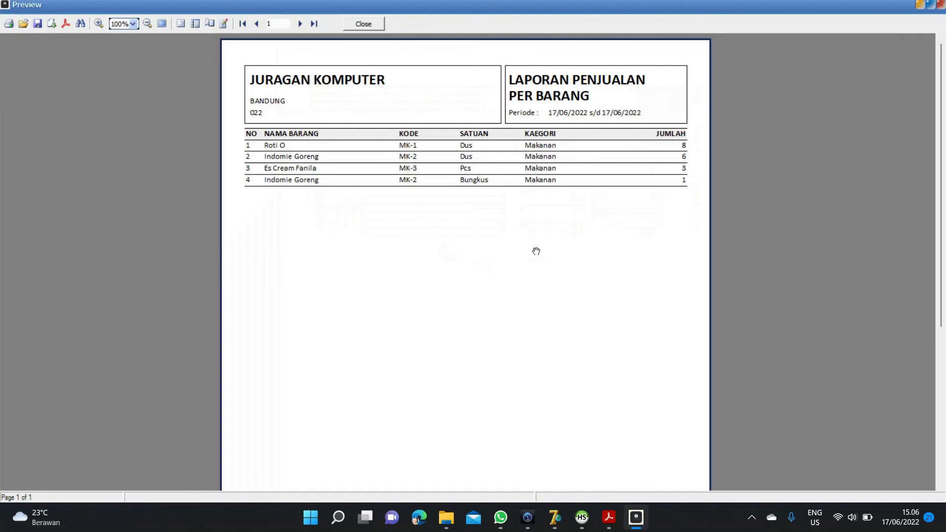
{"action": "key", "text": "Escape"}
{"action": "left_click", "coordinate": [468, 320]}
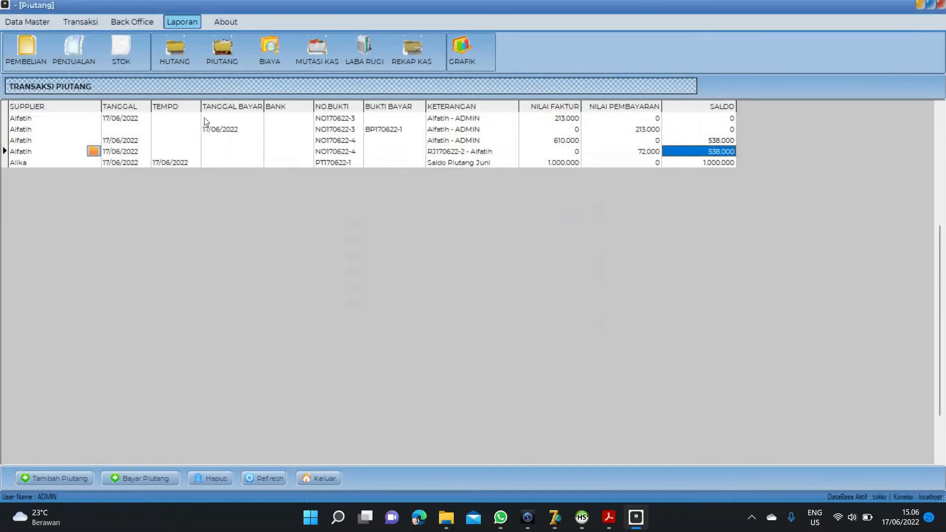
Step: Preview the item stock report and the stock limit report, comparing stock quantities, values and limits, and close each one
{"action": "left_click", "coordinate": [131, 63]}
{"action": "left_click", "coordinate": [131, 76]}
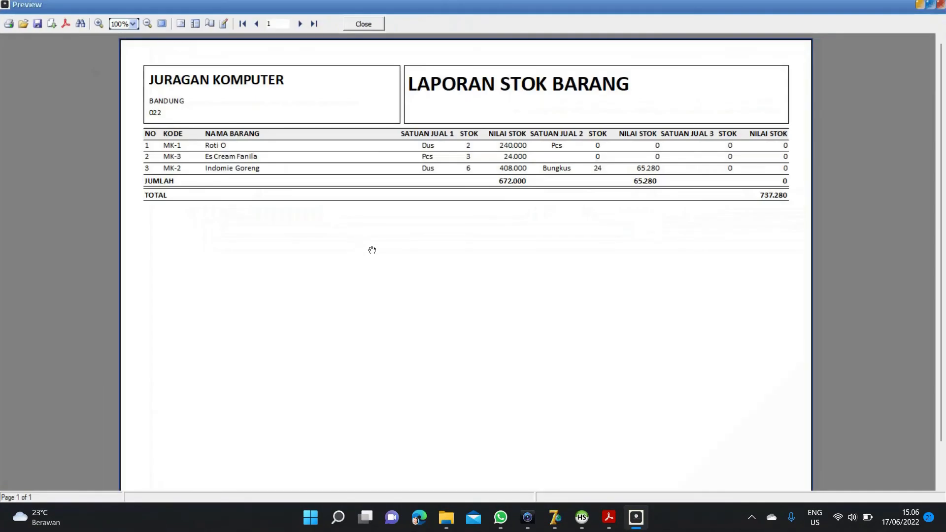
{"action": "key", "text": "Escape"}
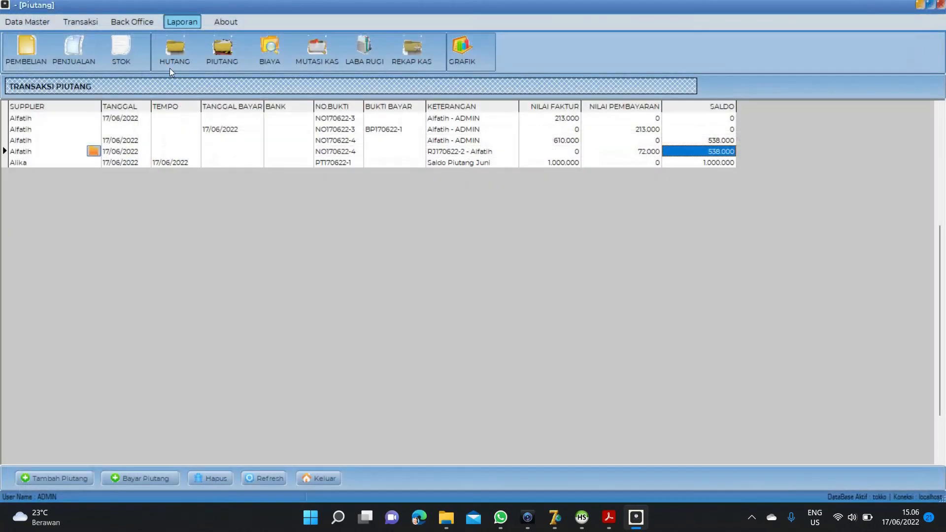
{"action": "left_click", "coordinate": [120, 52]}
{"action": "left_click", "coordinate": [127, 108]}
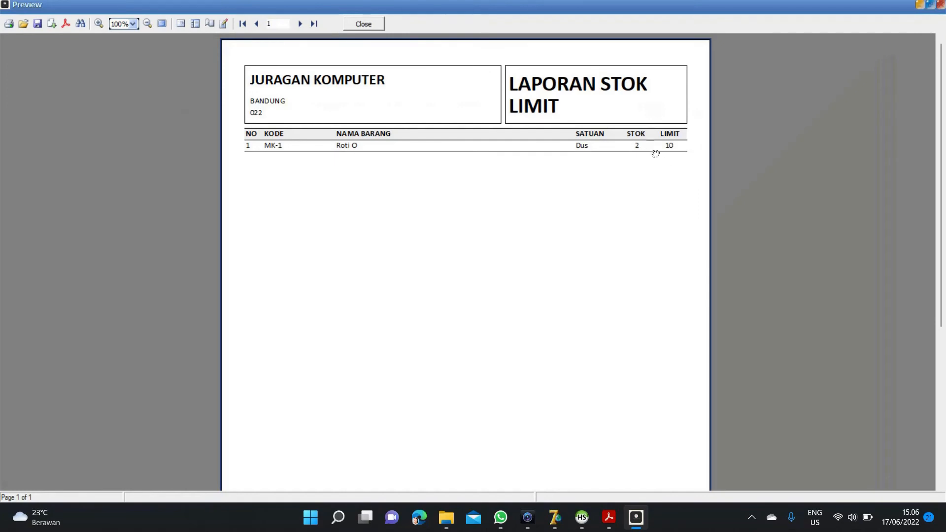
{"action": "key", "text": "Escape"}
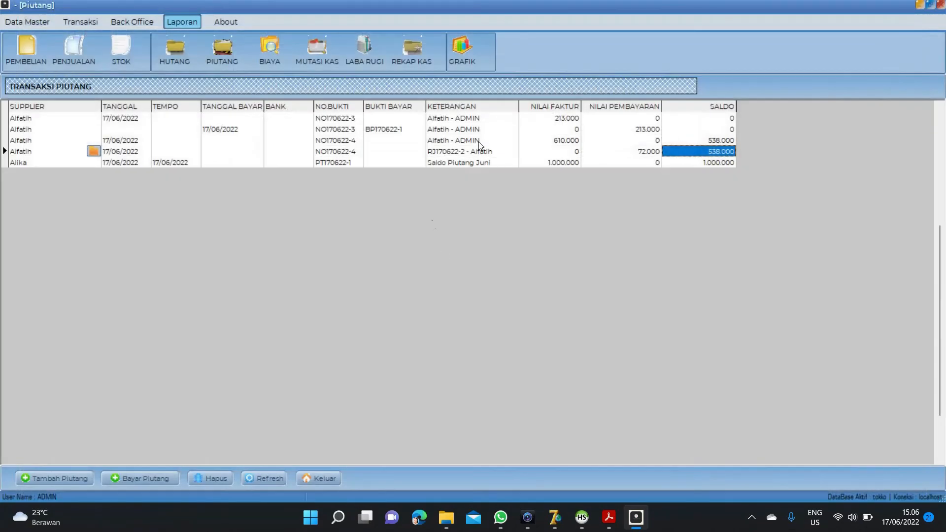
Step: Try to preview the over-stock report and dismiss the message
{"action": "left_click", "coordinate": [121, 49]}
{"action": "left_click", "coordinate": [153, 129]}
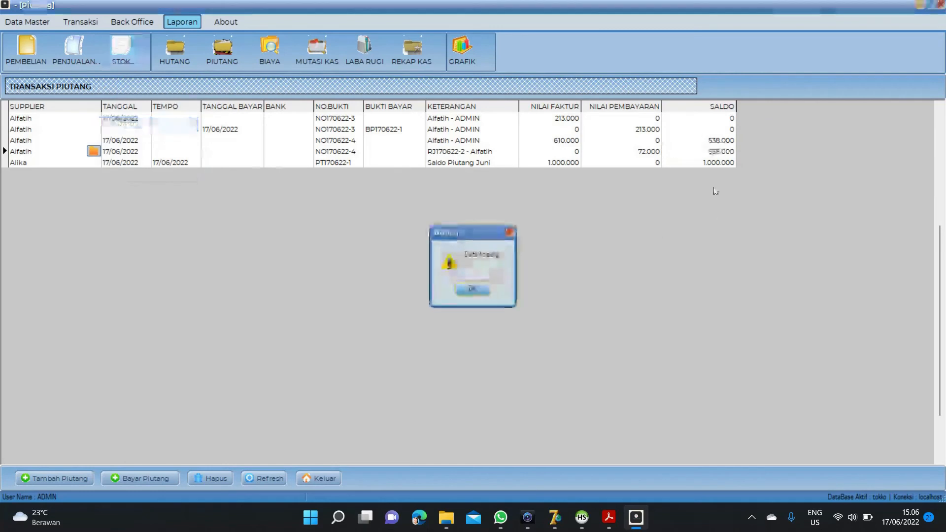
{"action": "left_click", "coordinate": [471, 289]}
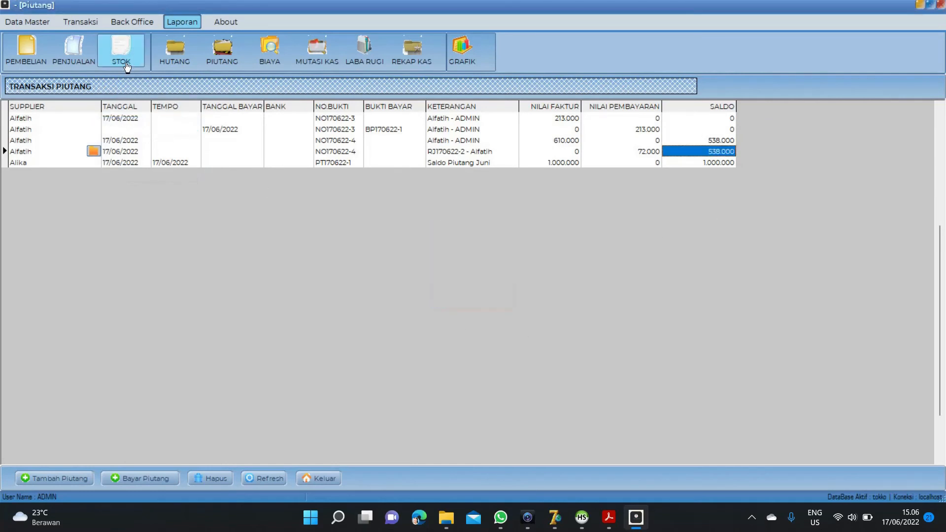
Step: Preview the stock card report for Indomie Goreng on 17/06/2022, examine its incoming and outgoing movements, and close it
{"action": "left_click", "coordinate": [123, 61]}
{"action": "left_click", "coordinate": [155, 141]}
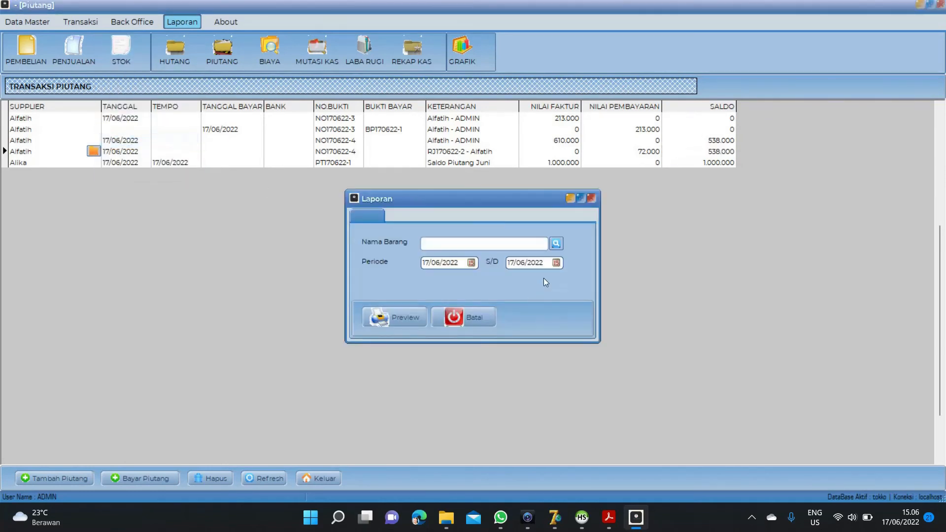
{"action": "left_click", "coordinate": [557, 245]}
{"action": "double_click", "coordinate": [290, 189]}
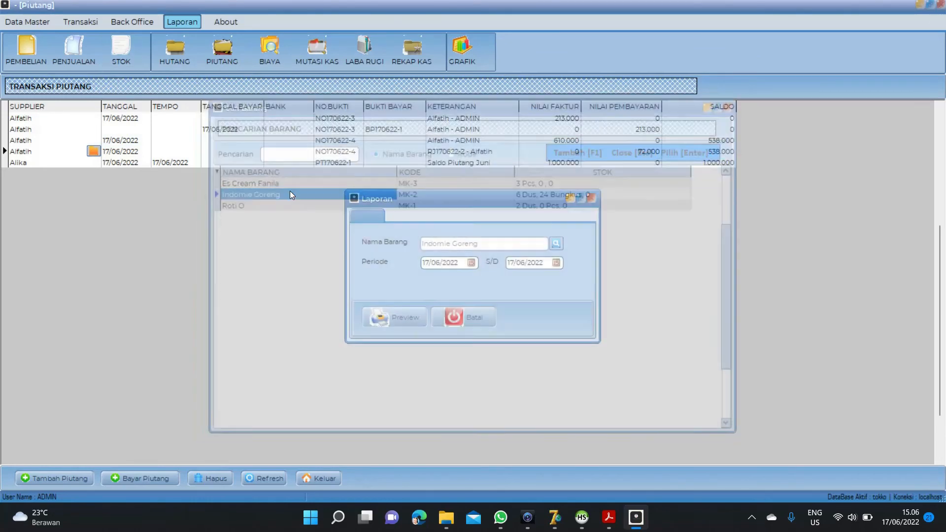
{"action": "left_click", "coordinate": [393, 318]}
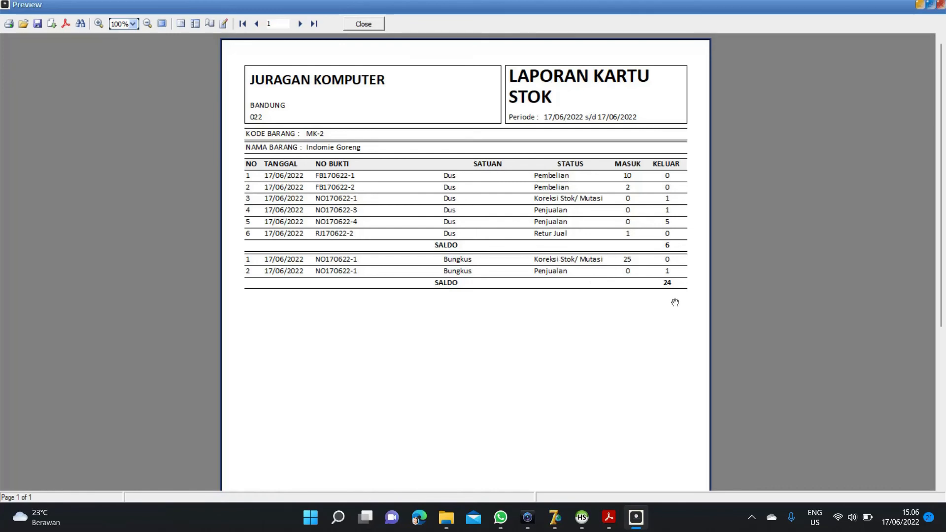
{"action": "key", "text": "Escape"}
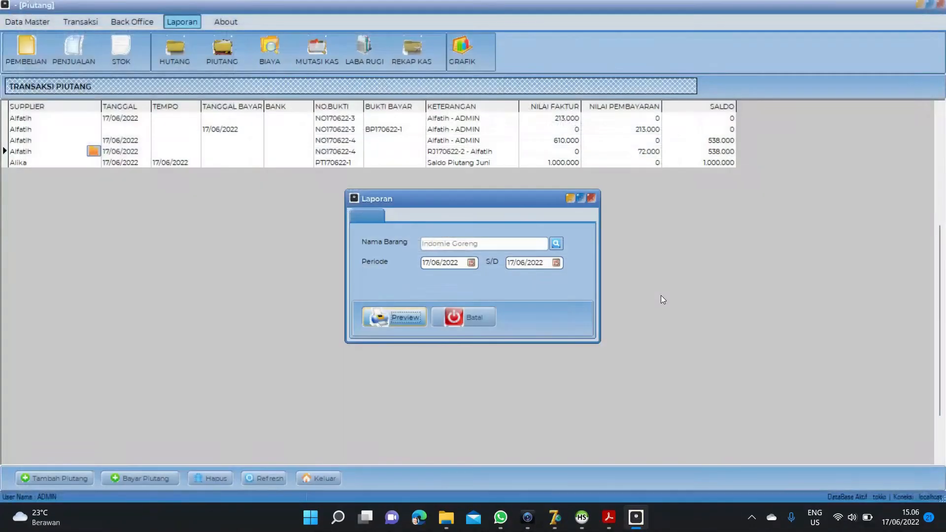
{"action": "left_click", "coordinate": [474, 321]}
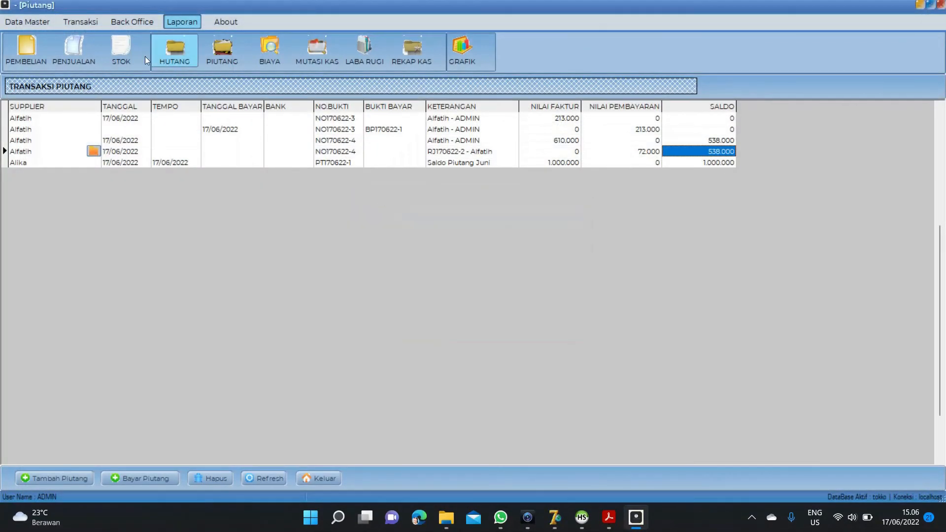
Step: Start a new cash sale in barcode mode (Pakai Barcode) and add one Dus of Roti O by entering code 0001
{"action": "left_click", "coordinate": [94, 27]}
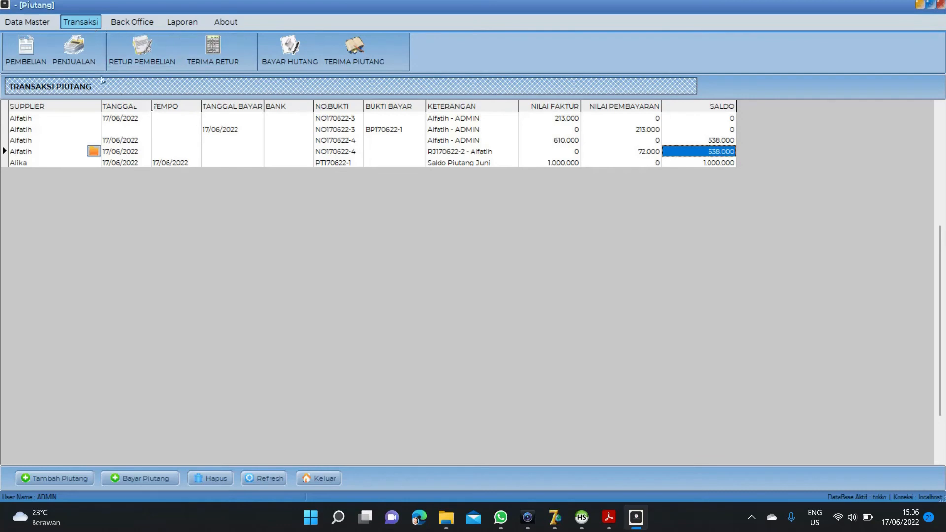
{"action": "left_click", "coordinate": [91, 67]}
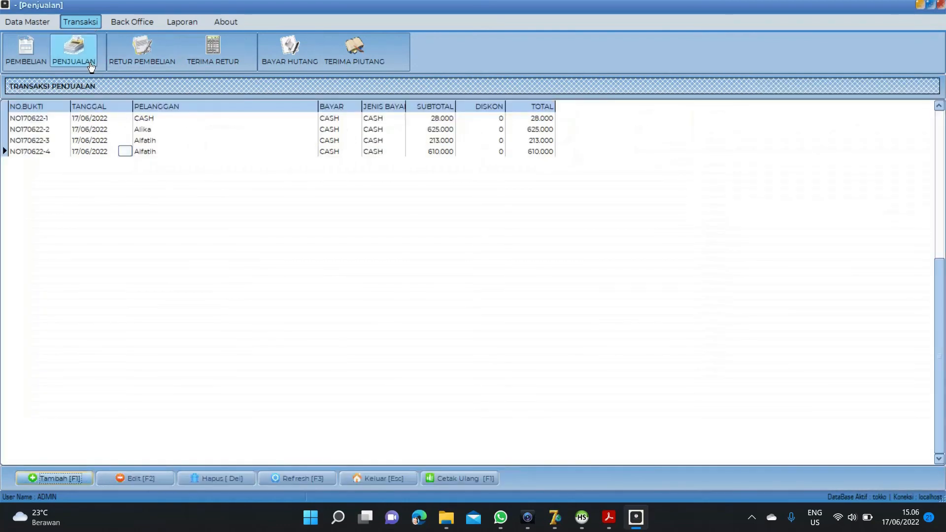
{"action": "left_click", "coordinate": [62, 475]}
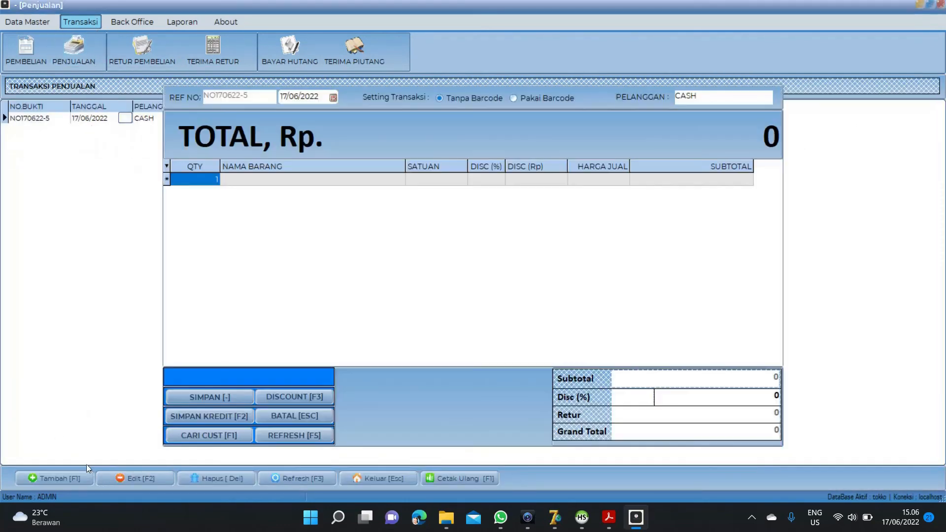
{"action": "left_click", "coordinate": [537, 97]}
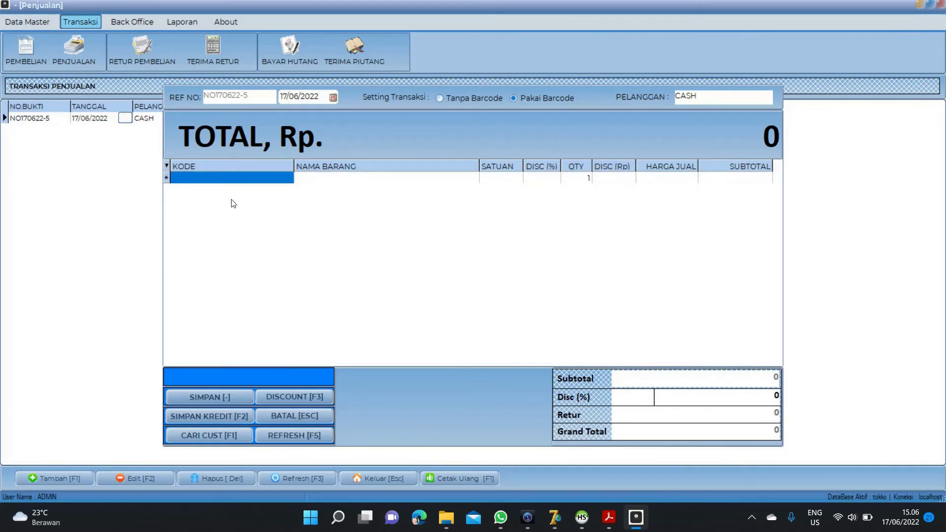
{"action": "type", "text": "0001"}
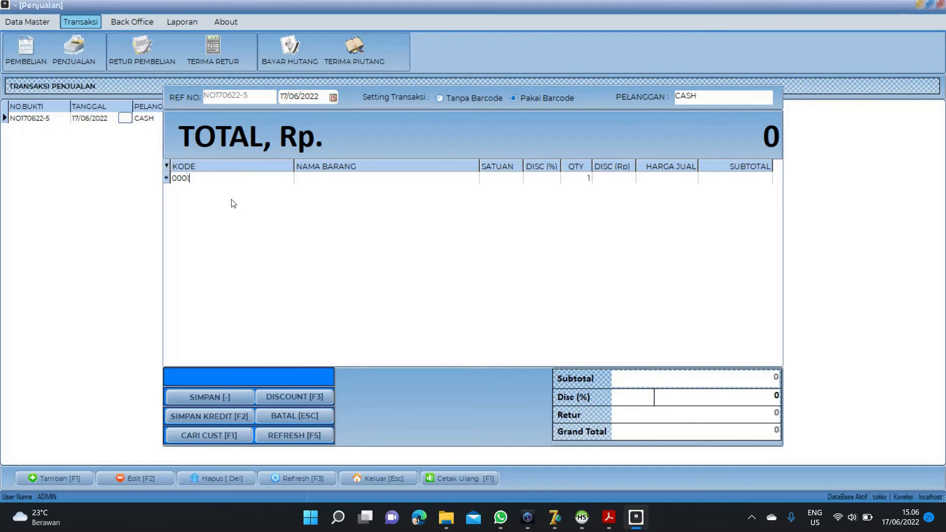
{"action": "key", "text": "Return"}
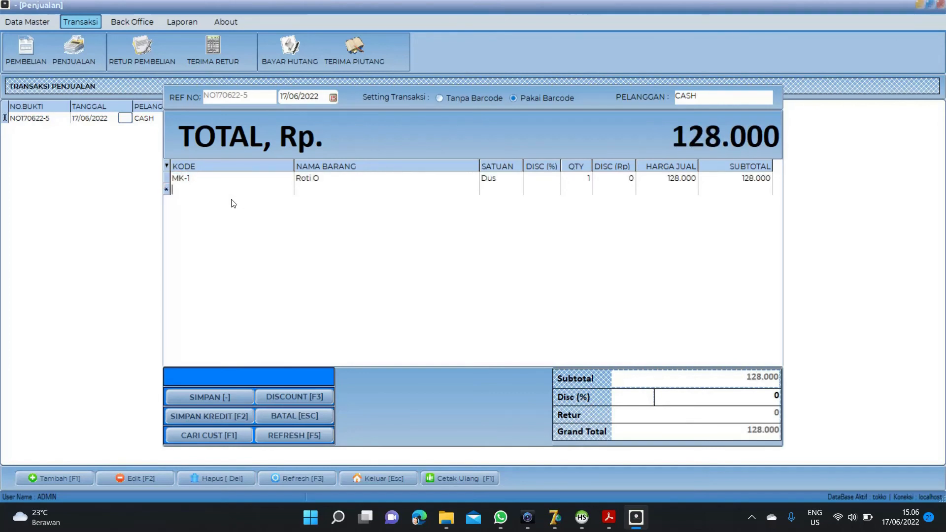
Step: Try to add a second item to the sale by barcode, entering 002 and 0002
{"action": "type", "text": "002"}
{"action": "key", "text": "Return"}
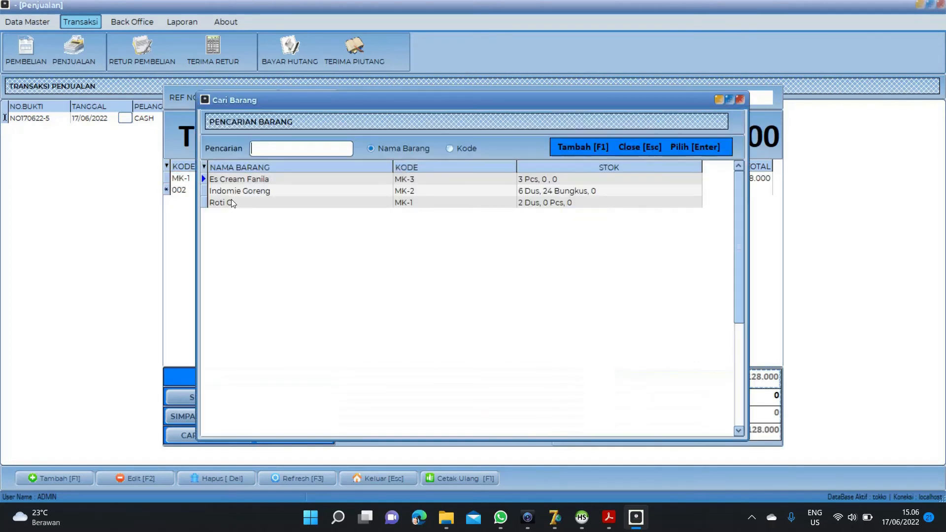
{"action": "key", "text": "Escape"}
{"action": "type", "text": "0002"}
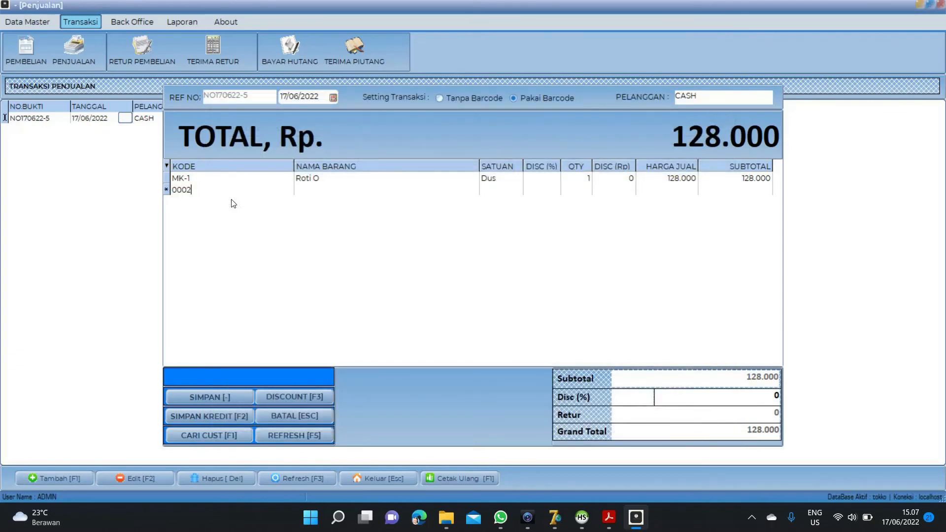
{"action": "key", "text": "Return"}
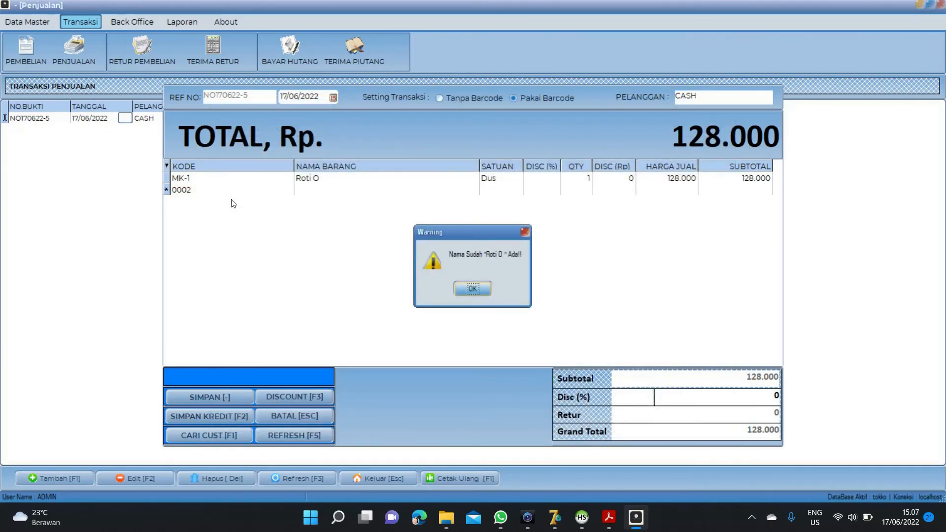
{"action": "key", "text": "Return"}
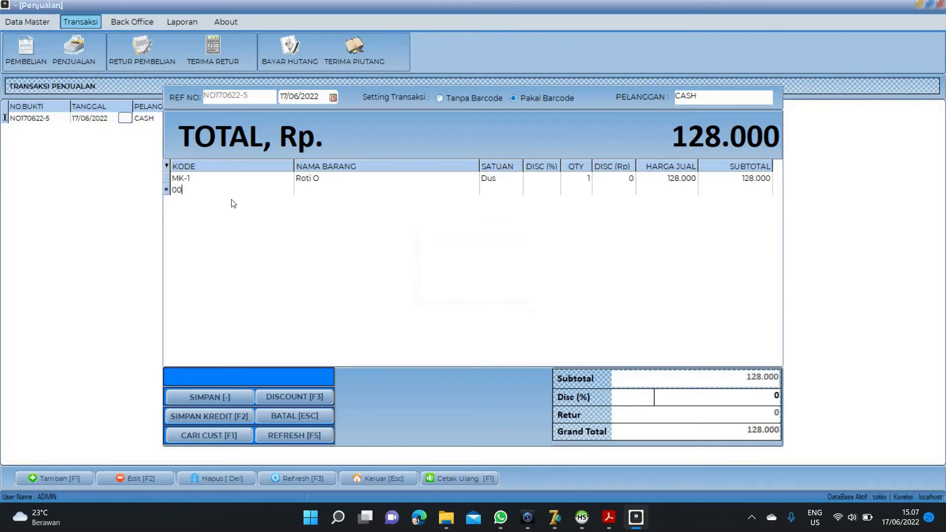
Step: Add one Dus of Indomie Goreng and one Pcs of Es Cream Fanila to the sale with barcodes 004 and 005
{"action": "type", "text": "2"}
{"action": "key", "text": "Return"}
{"action": "type", "text": "004"}
{"action": "key", "text": "Return"}
{"action": "key", "text": "Return"}
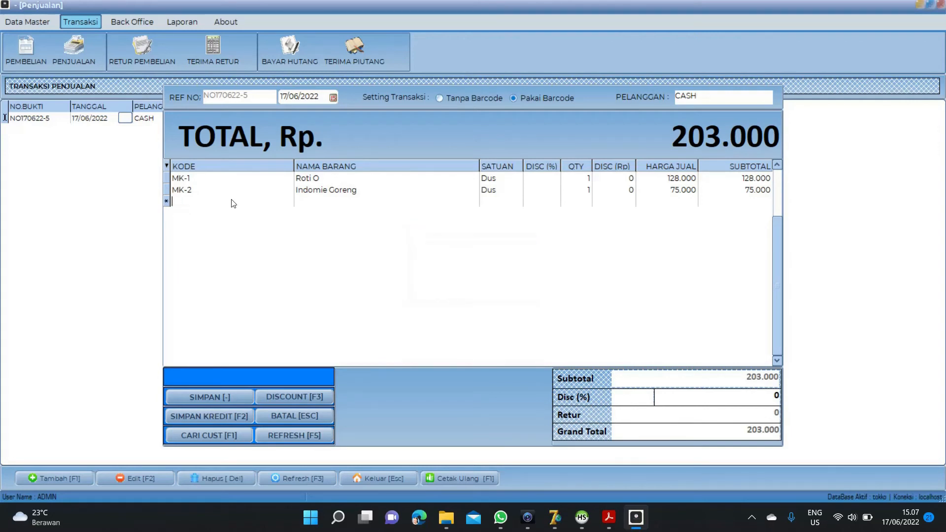
{"action": "type", "text": "005"}
{"action": "key", "text": "Return"}
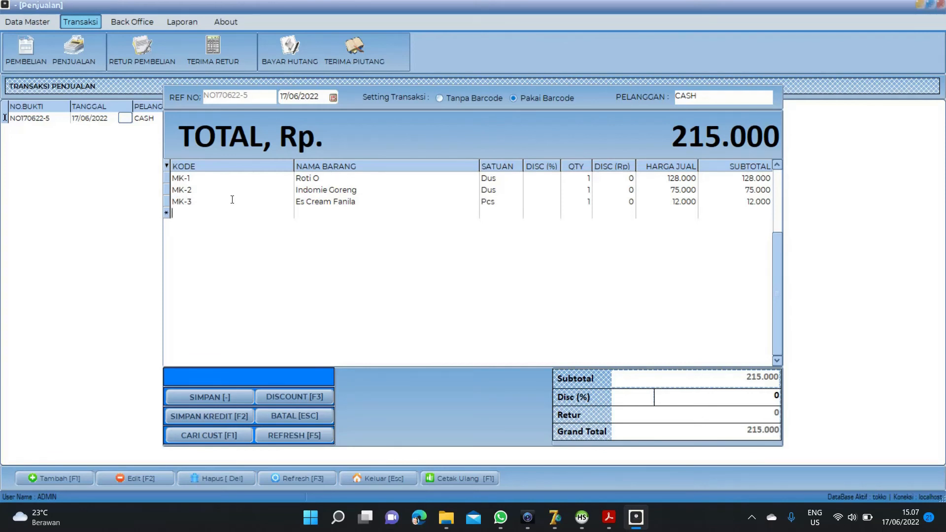
Step: Set the quantity of Es Cream Fanila in the sale to 2
{"action": "key", "text": "Up"}
{"action": "key", "text": "Tab"}
{"action": "key", "text": "Tab"}
{"action": "key", "text": "Tab"}
{"action": "type", "text": "2"}
{"action": "key", "text": "Return"}
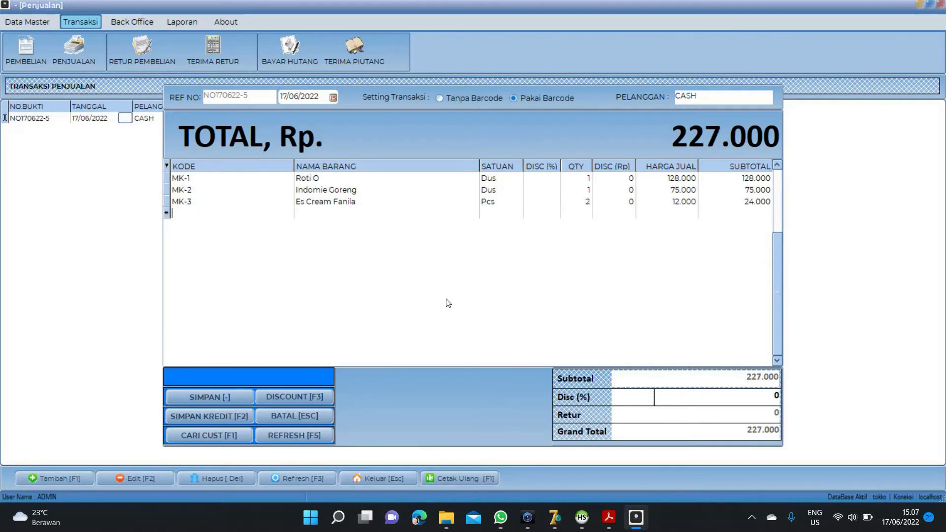
Step: Refresh the sale's prices and assign the sale to a registered customer instead of CASH
{"action": "left_click", "coordinate": [218, 191]}
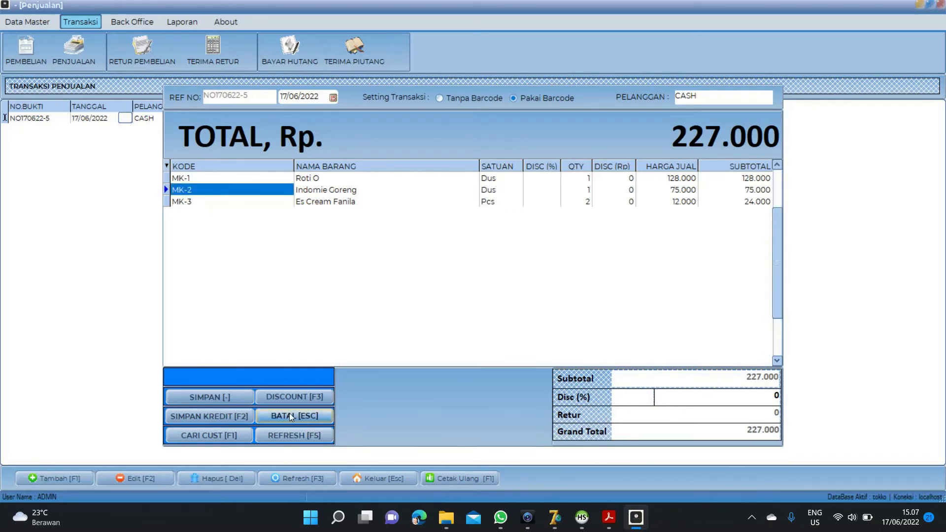
{"action": "left_click", "coordinate": [296, 435]}
{"action": "left_click", "coordinate": [683, 179]}
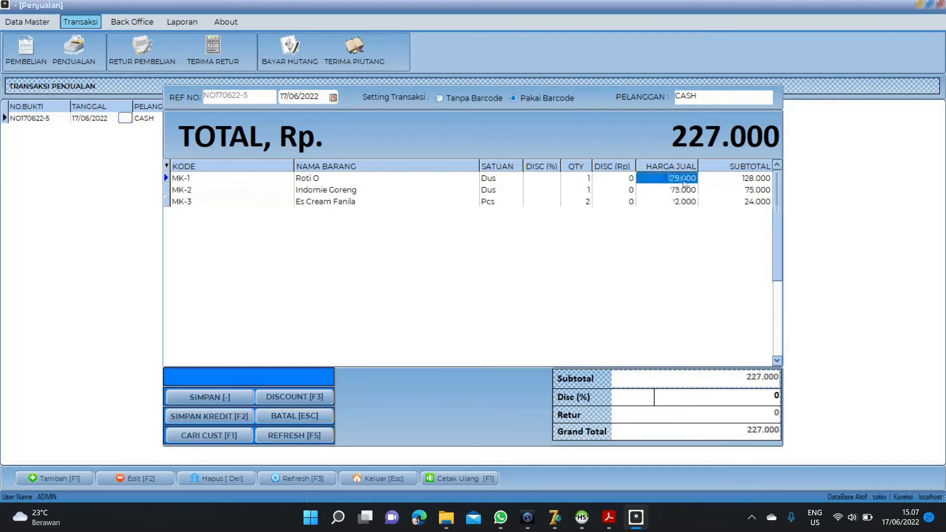
{"action": "left_click", "coordinate": [679, 197]}
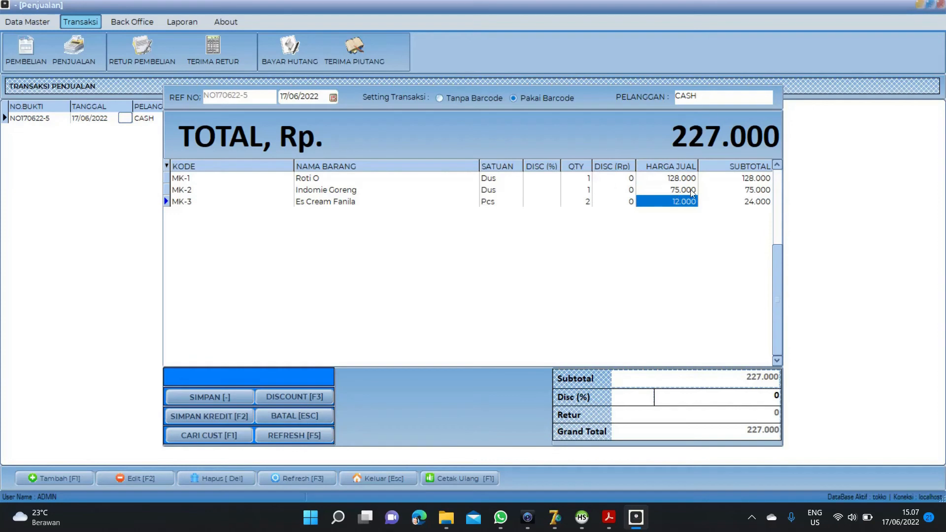
{"action": "left_click", "coordinate": [716, 98]}
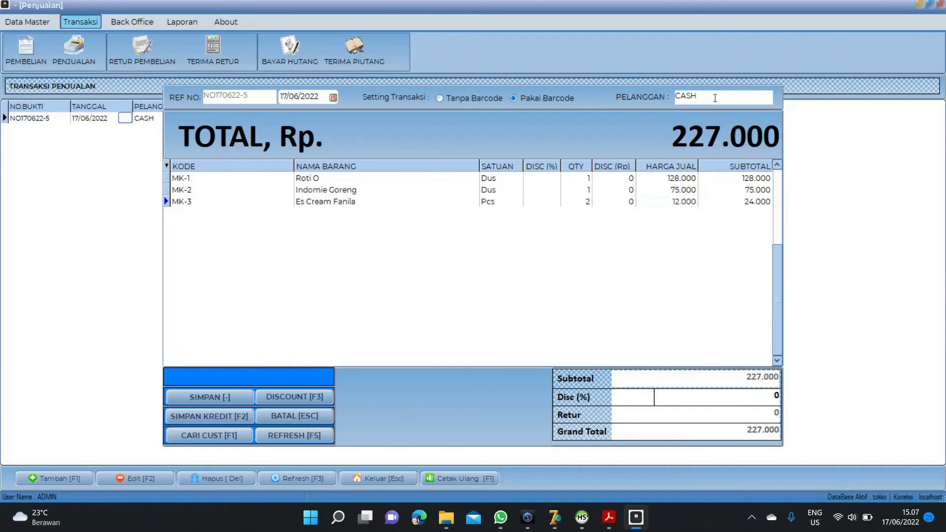
{"action": "key", "text": "F1"}
{"action": "double_click", "coordinate": [319, 203]}
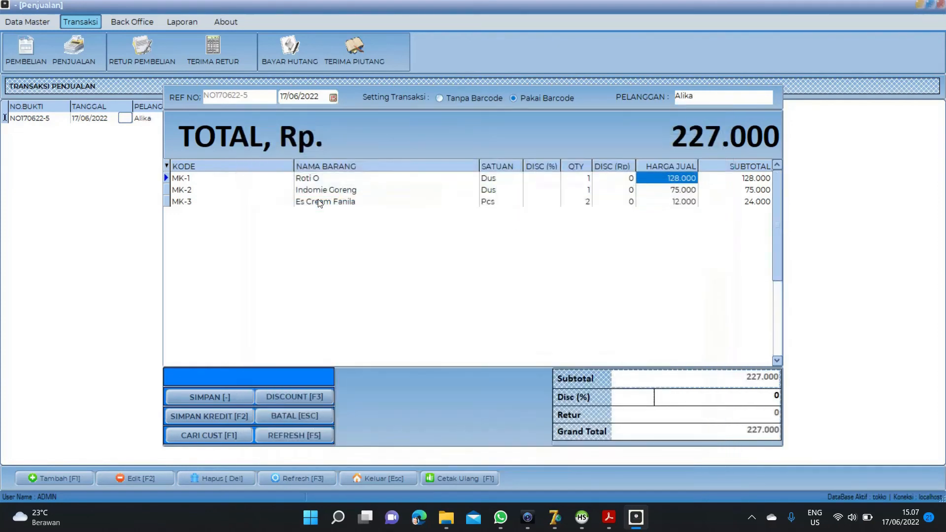
Step: Set the quantities of Roti O and Indomie Goreng to 4 each and refresh the sale to recalculate its prices
{"action": "left_click", "coordinate": [579, 179]}
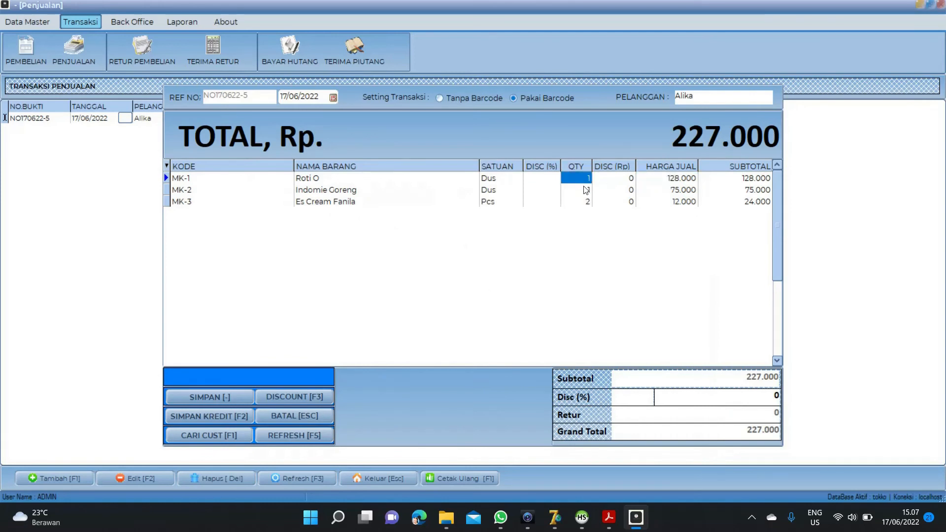
{"action": "type", "text": "4"}
{"action": "key", "text": "Down"}
{"action": "type", "text": "4"}
{"action": "key", "text": "Down"}
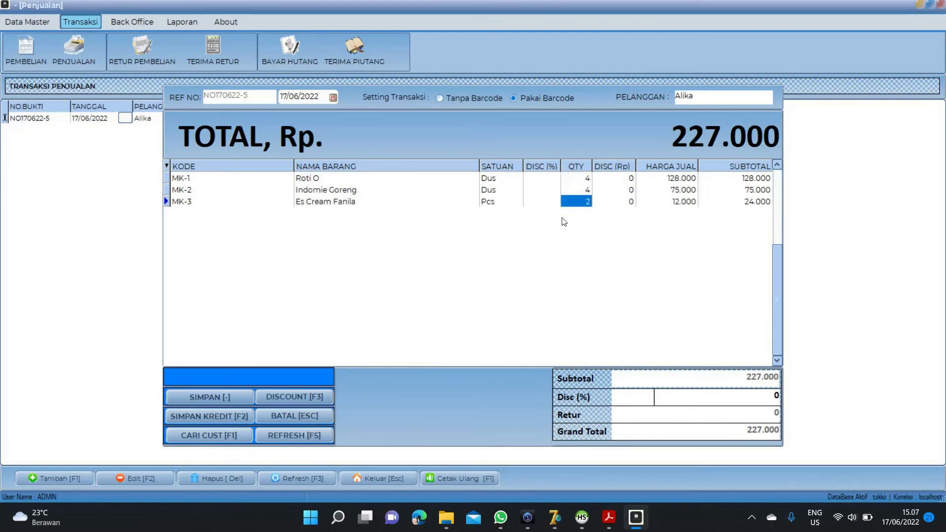
{"action": "left_click", "coordinate": [307, 436]}
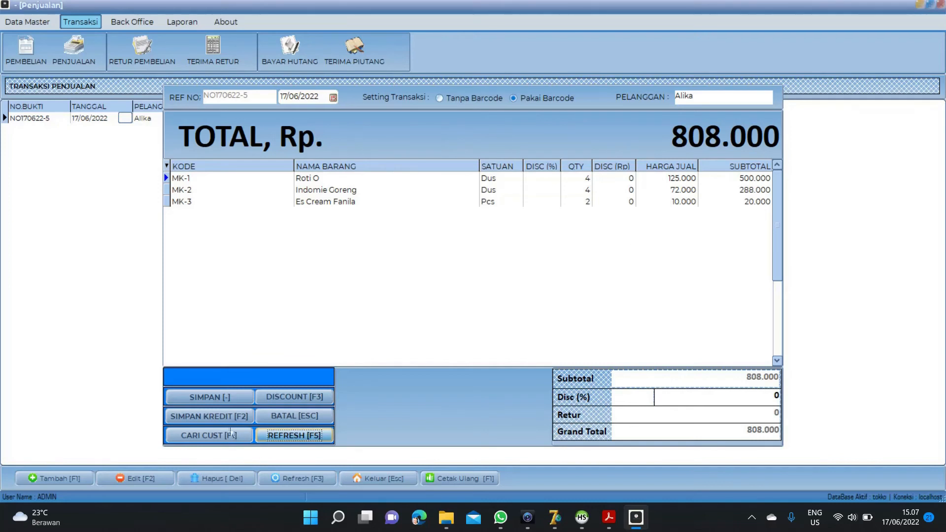
Step: Save the sale with a payment of 900000, close the receipt preview and cancel the new blank sale
{"action": "left_click", "coordinate": [226, 397]}
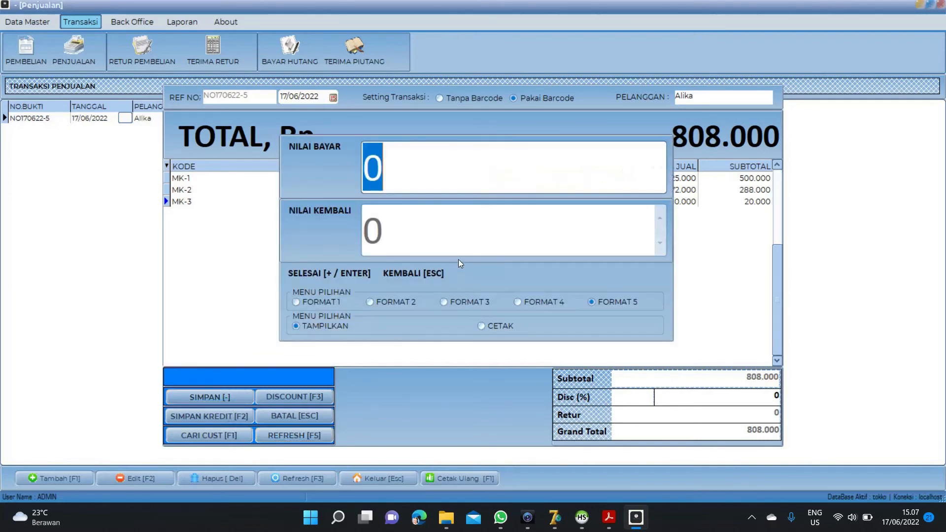
{"action": "type", "text": "900000"}
{"action": "key", "text": "Return"}
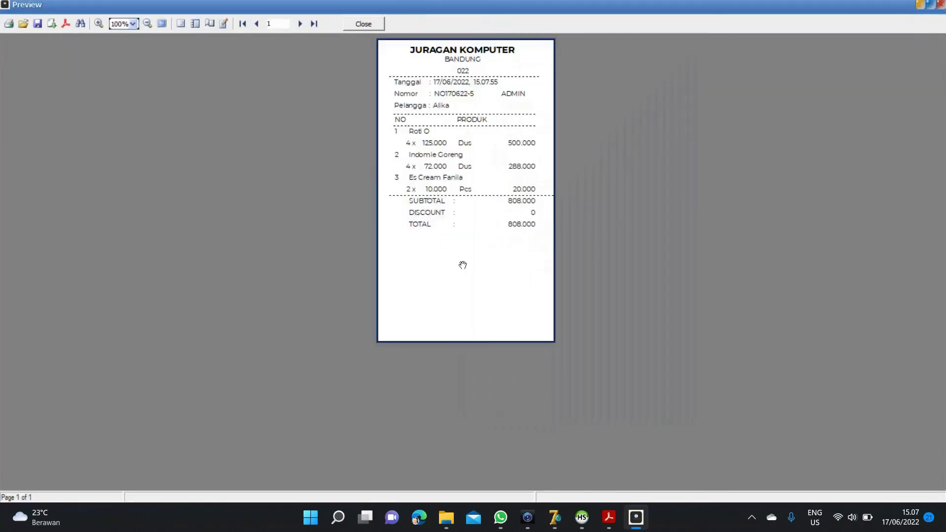
{"action": "key", "text": "Escape"}
{"action": "key", "text": "Escape"}
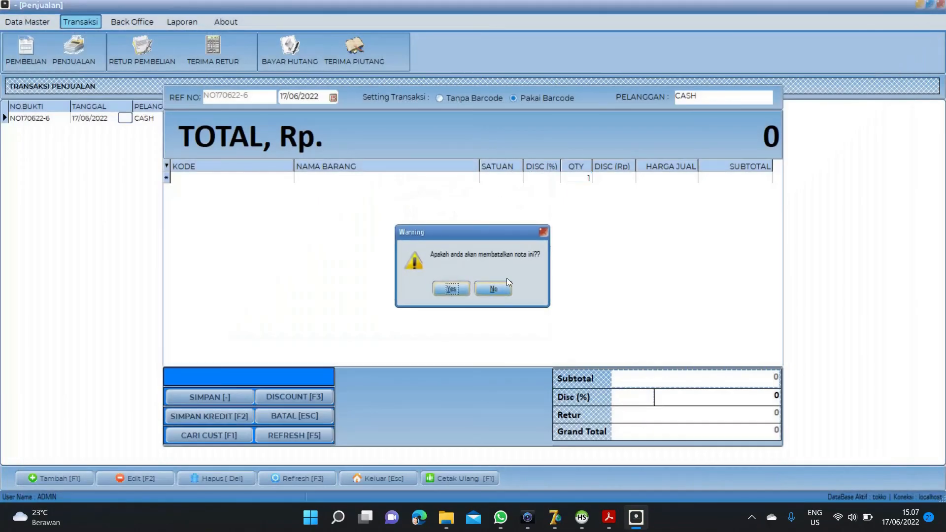
{"action": "left_click", "coordinate": [457, 291]}
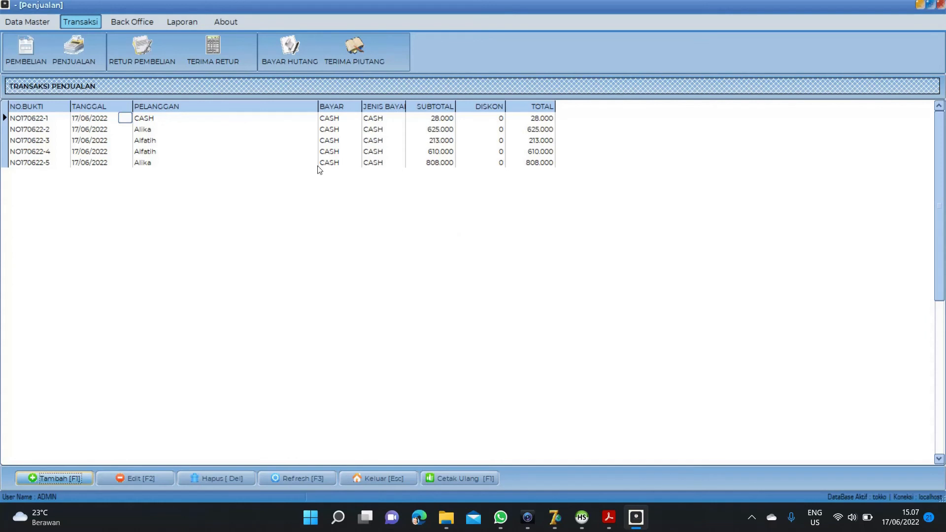
Step: Start a new cash income entry with account Pemasukan Lain and payment method Cash
{"action": "left_click", "coordinate": [153, 20]}
{"action": "left_click", "coordinate": [40, 53]}
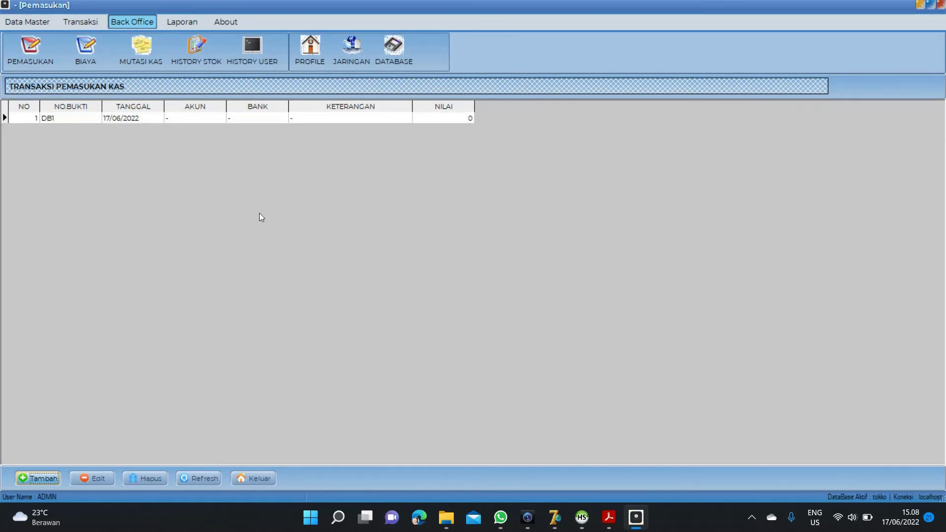
{"action": "left_click", "coordinate": [44, 479]}
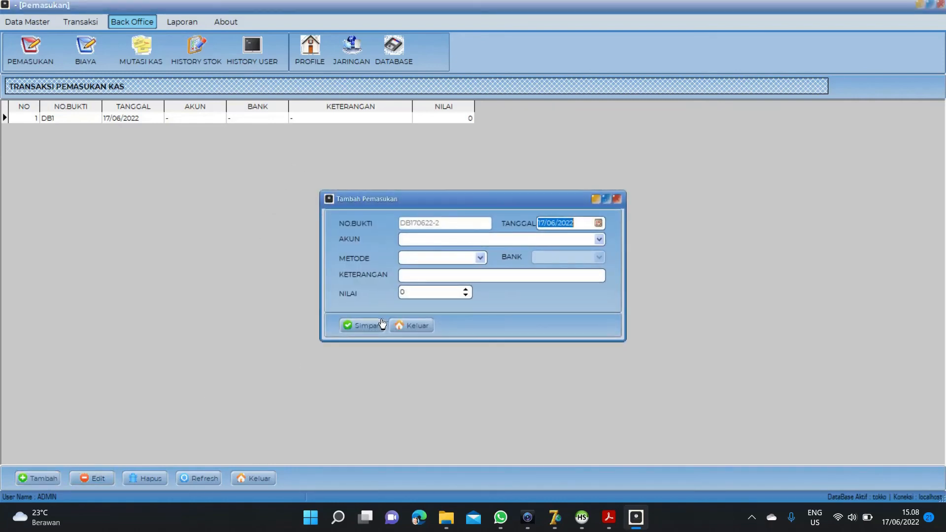
{"action": "left_click", "coordinate": [595, 240]}
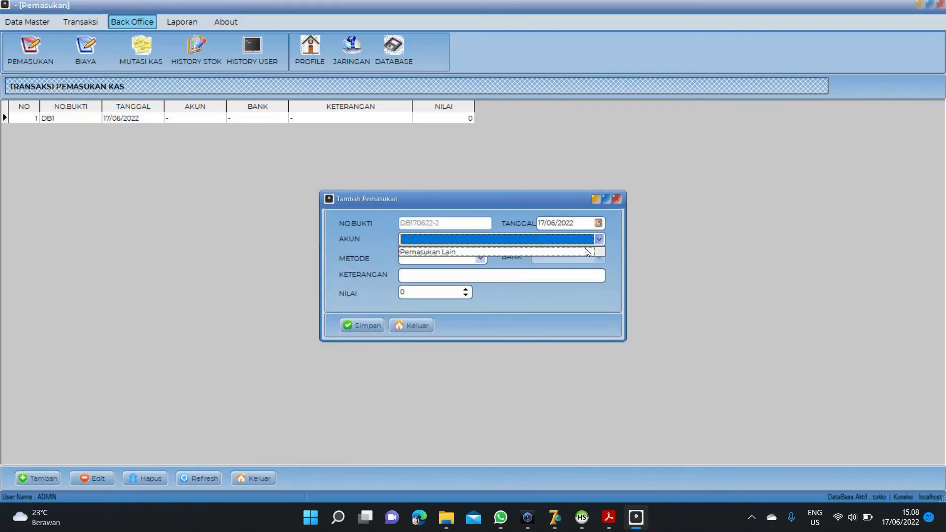
{"action": "left_click", "coordinate": [585, 252]}
{"action": "left_click", "coordinate": [480, 258]}
{"action": "left_click", "coordinate": [477, 267]}
Step: Describe the income entry as "Jual Kardus", set its value to 50000 and save it
{"action": "type", "text": "Jual ke"}
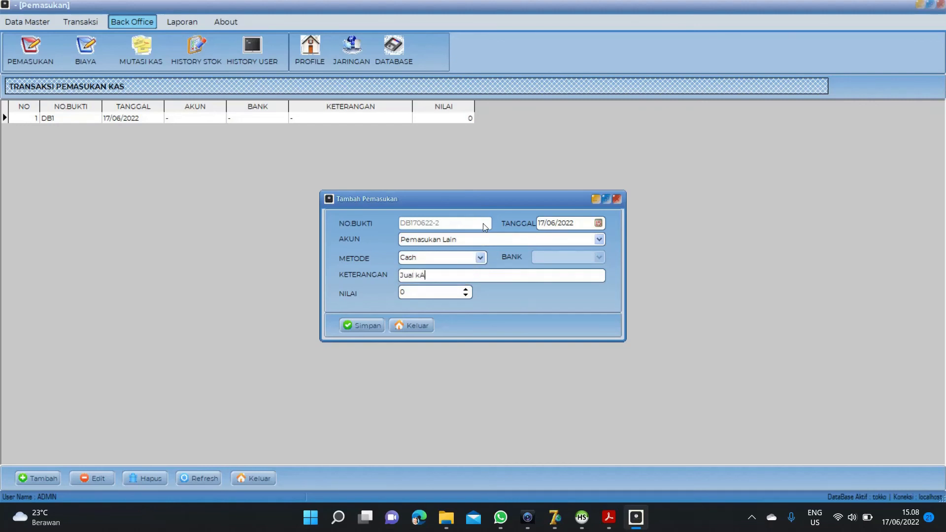
{"action": "key", "text": "BackSpace"}
{"action": "key", "text": "BackSpace"}
{"action": "type", "text": "Kardus"}
{"action": "key", "text": "Tab"}
{"action": "type", "text": "50000"}
{"action": "left_click", "coordinate": [363, 326]}
Step: Refresh the cash income list to load the saved entry
{"action": "left_click", "coordinate": [179, 23]}
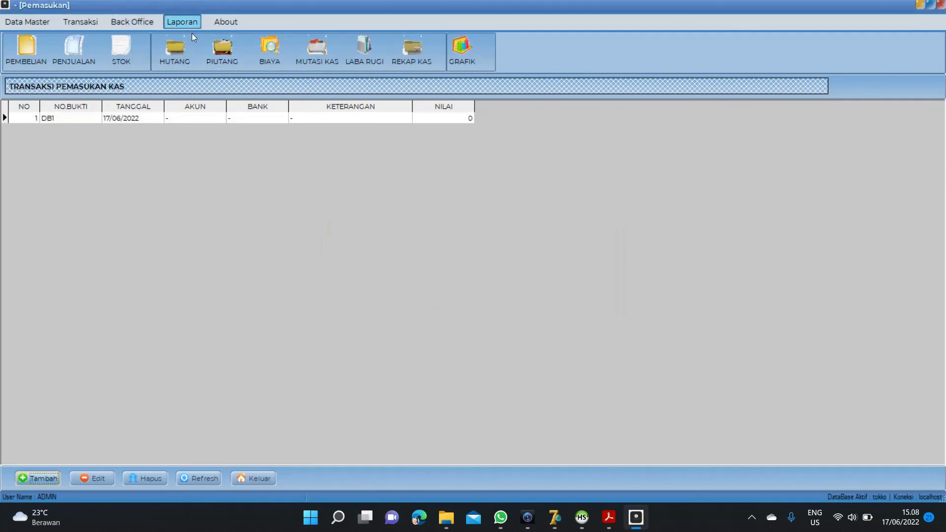
{"action": "left_click", "coordinate": [365, 52]}
{"action": "left_click", "coordinate": [228, 424]}
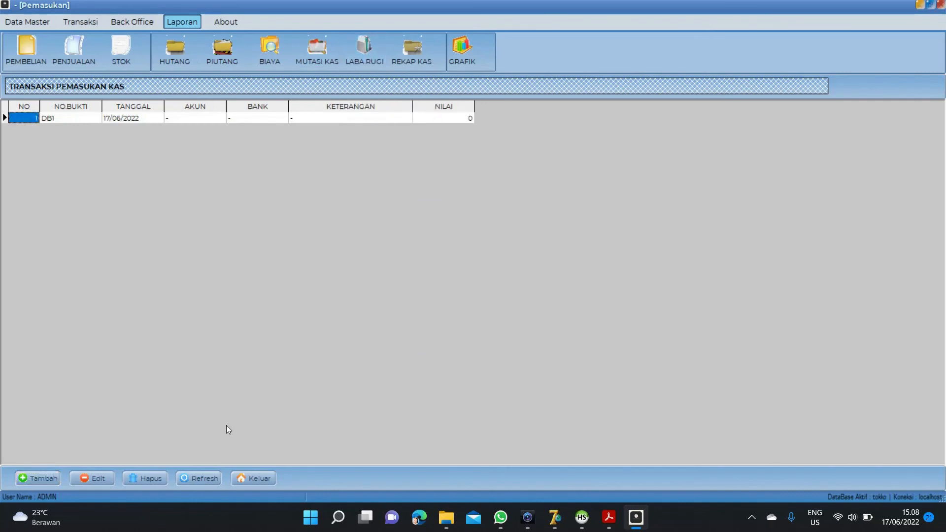
{"action": "left_click", "coordinate": [197, 481]}
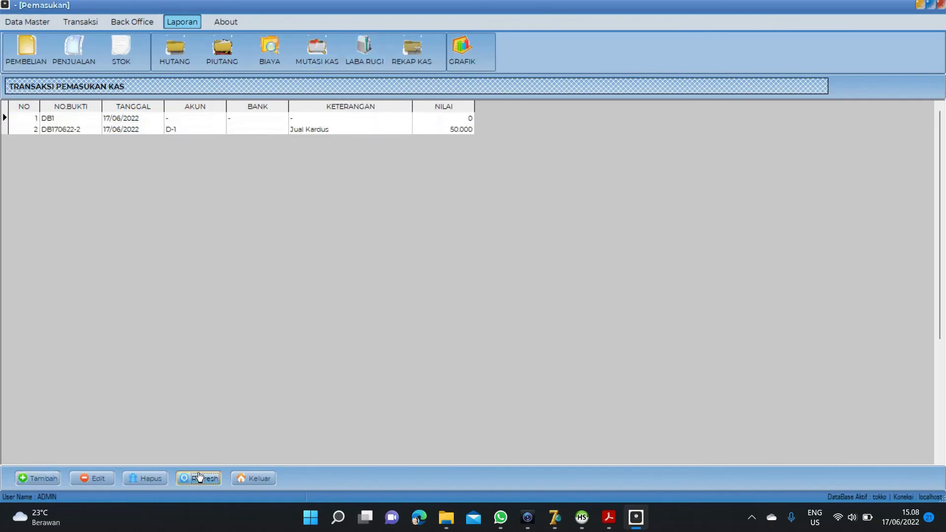
Step: Preview the profit and loss report (Laba Rugi) for 17/06/2022, check its other income, and close it
{"action": "left_click", "coordinate": [367, 52]}
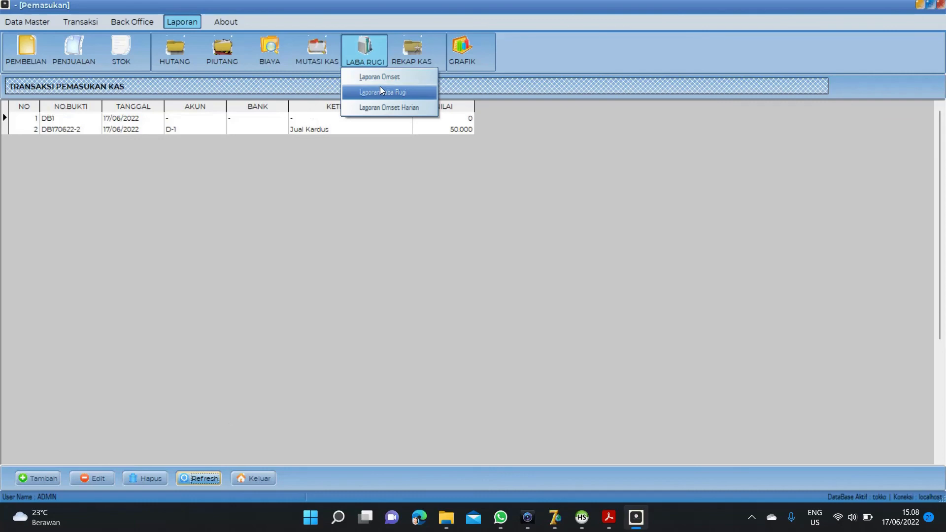
{"action": "left_click", "coordinate": [380, 89]}
{"action": "left_click", "coordinate": [424, 318]}
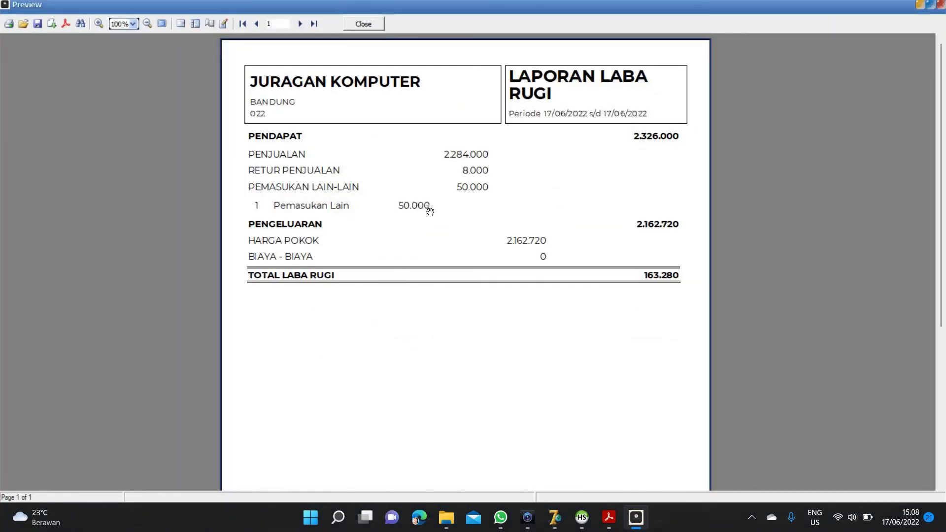
{"action": "key", "text": "Escape"}
{"action": "left_click", "coordinate": [463, 309]}
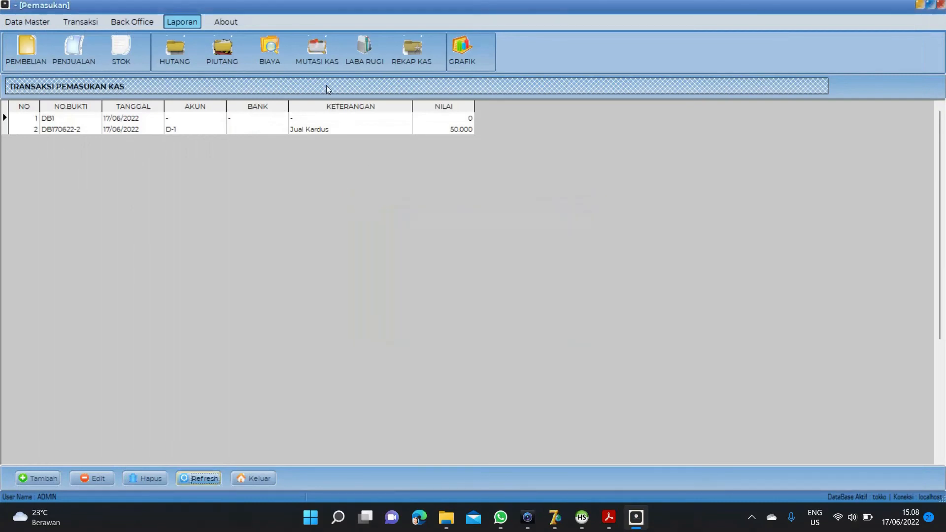
Step: Try to preview the cash mutation report (Mutasi Kas), dismiss the message and close the report dialog
{"action": "left_click", "coordinate": [318, 67]}
{"action": "left_click", "coordinate": [409, 316]}
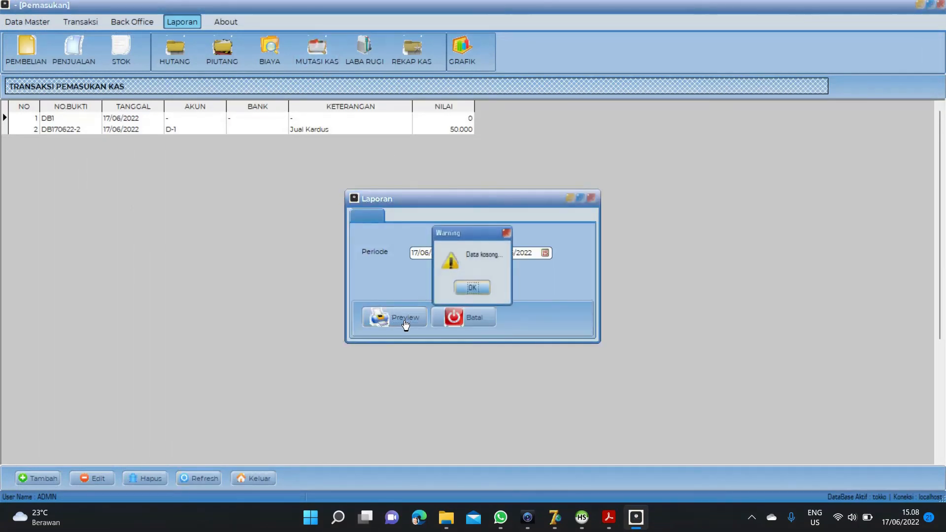
{"action": "left_click", "coordinate": [469, 287]}
{"action": "left_click", "coordinate": [468, 311]}
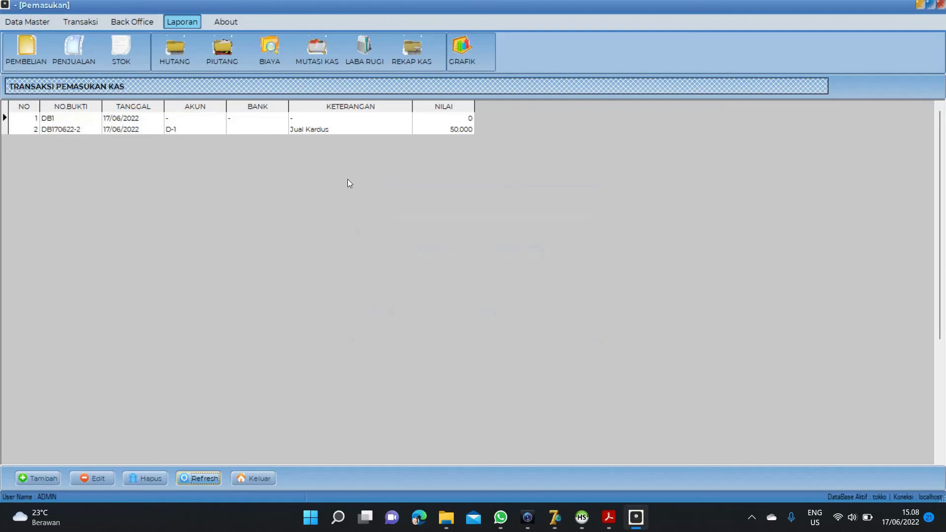
Step: Start a new cash expense entry under Biaya with account Biaya Listrik
{"action": "left_click", "coordinate": [90, 22]}
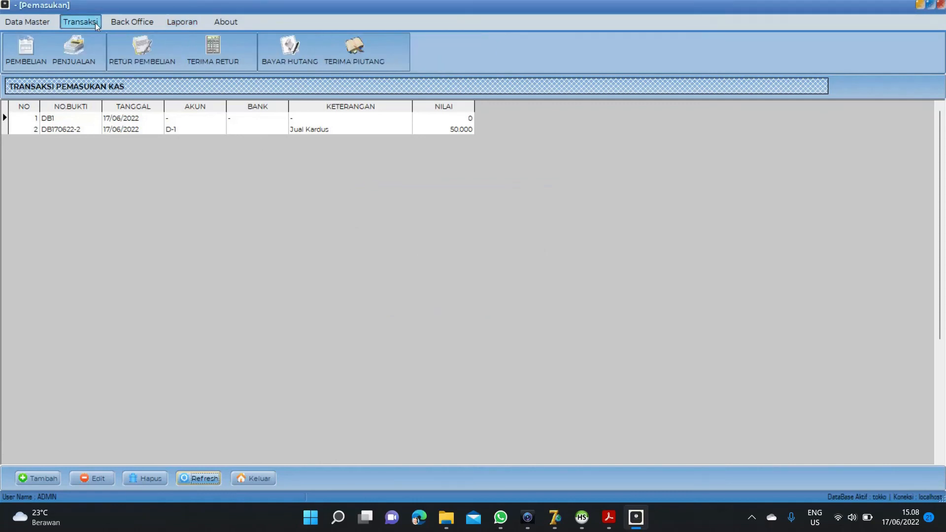
{"action": "left_click", "coordinate": [119, 23]}
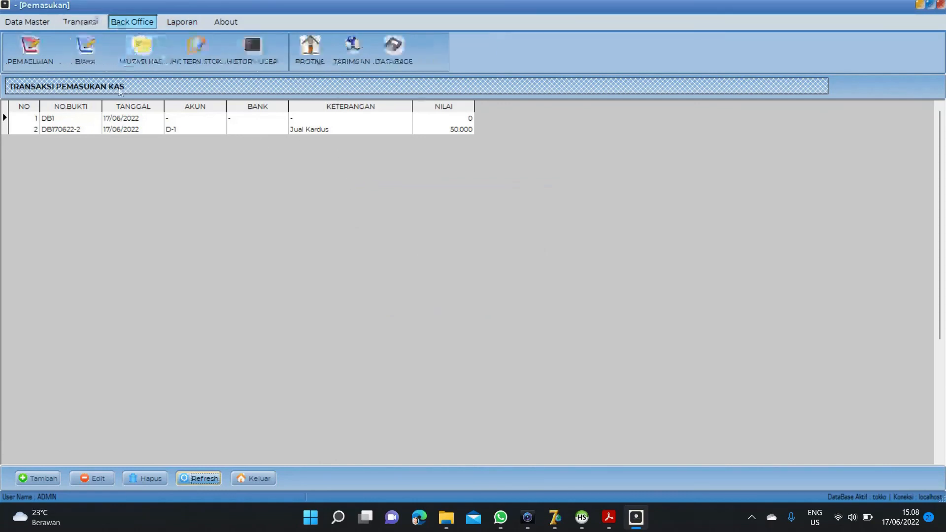
{"action": "left_click", "coordinate": [89, 47]}
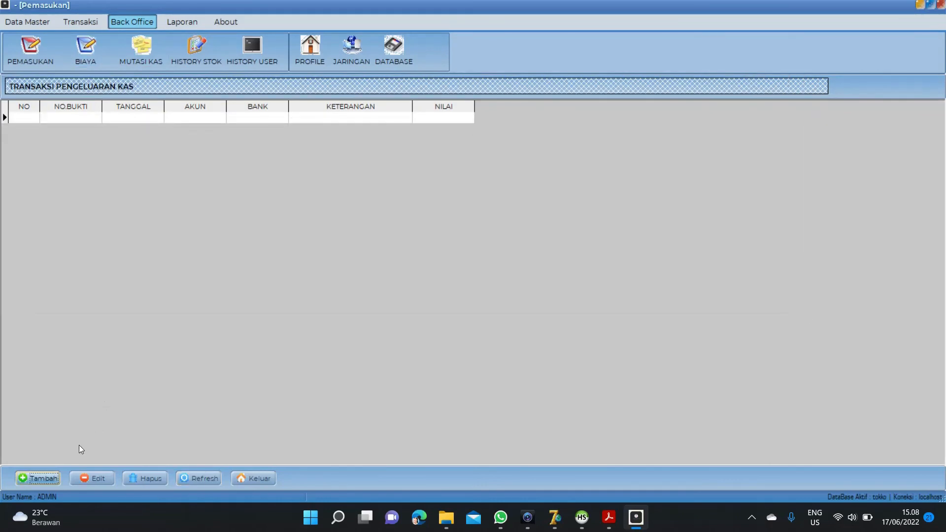
{"action": "left_click", "coordinate": [39, 479]}
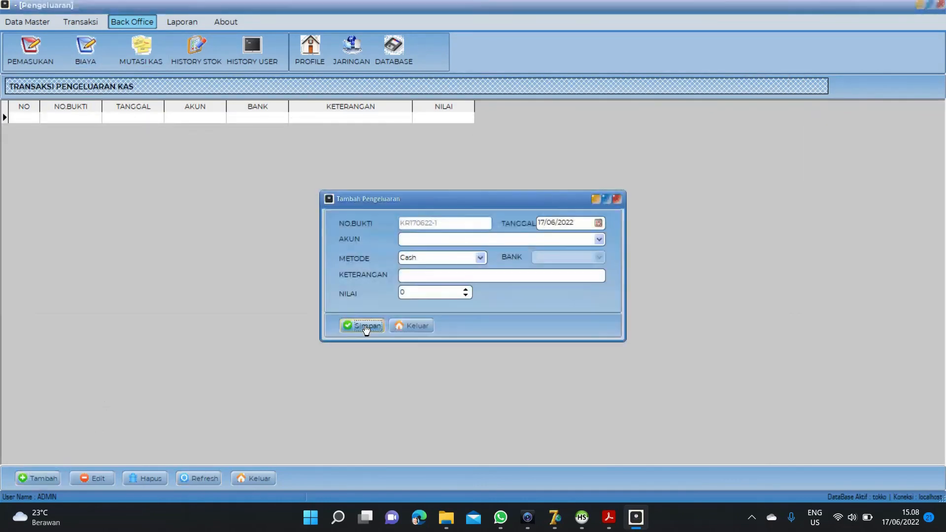
{"action": "left_click", "coordinate": [598, 240]}
{"action": "left_click", "coordinate": [469, 263]}
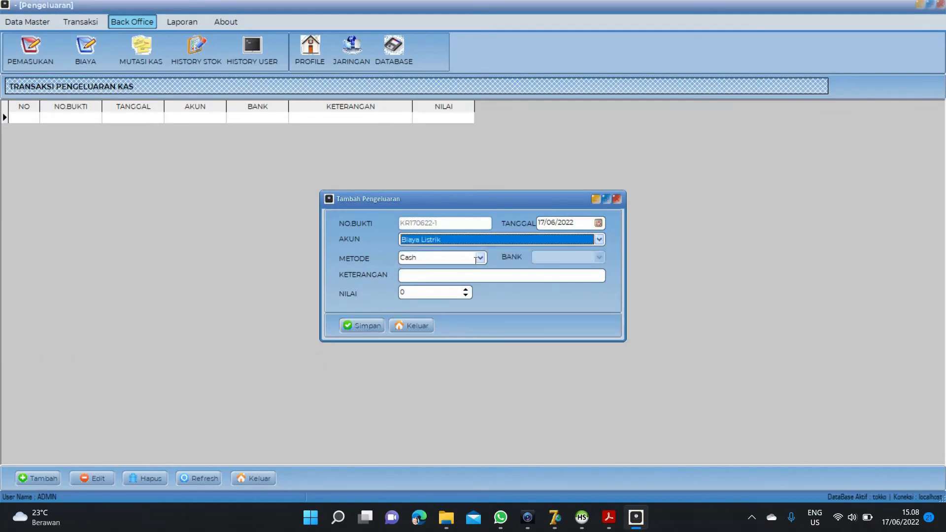
Step: Describe the expense as "Listrik Bln Mei", set its value to 150000 and save it
{"action": "left_click", "coordinate": [442, 276]}
{"action": "type", "text": "Listik"}
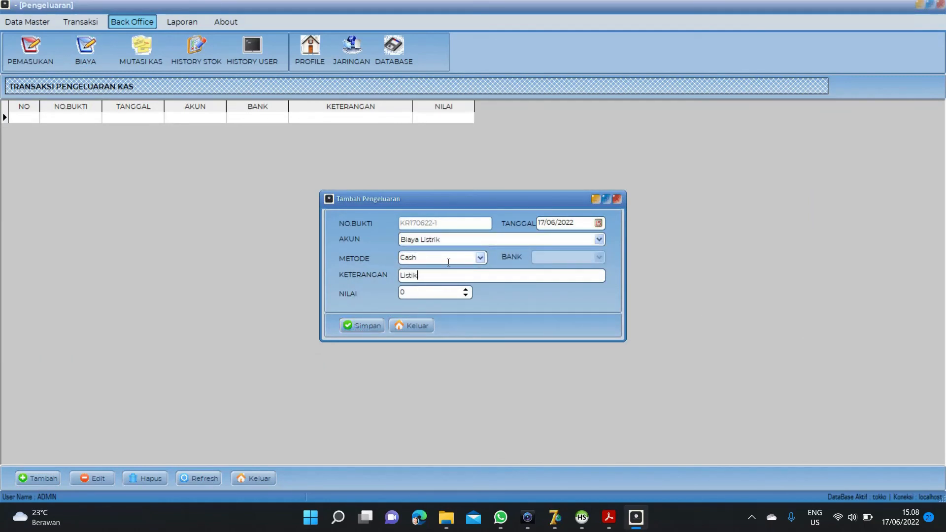
{"action": "type", "text": "trik Bln Mei"}
{"action": "key", "text": "Tab"}
{"action": "type", "text": "15000"}
{"action": "left_click", "coordinate": [368, 327]}
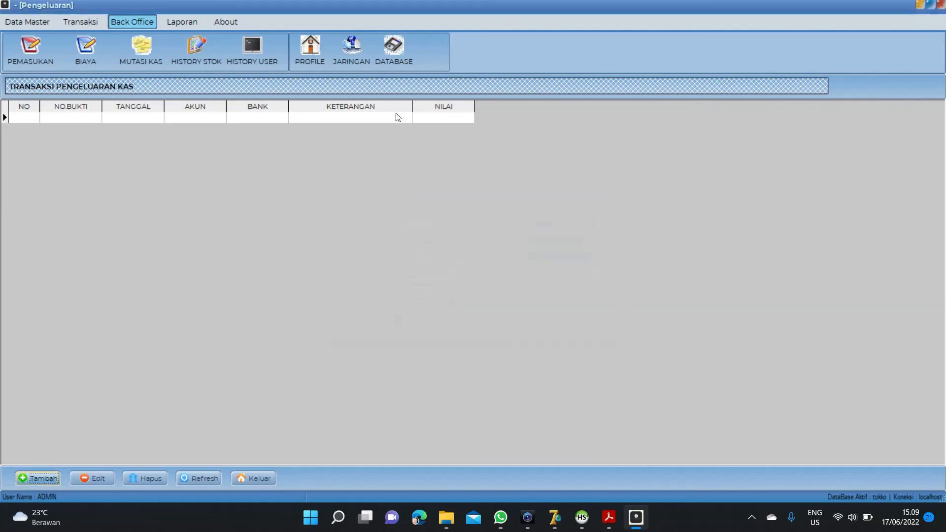
Step: Preview the profit and loss report (Laba Rugi) for 17/06/2022 and examine how the electricity expense affects the result
{"action": "left_click", "coordinate": [182, 22]}
{"action": "left_click", "coordinate": [365, 50]}
{"action": "left_click", "coordinate": [389, 91]}
{"action": "left_click", "coordinate": [379, 316]}
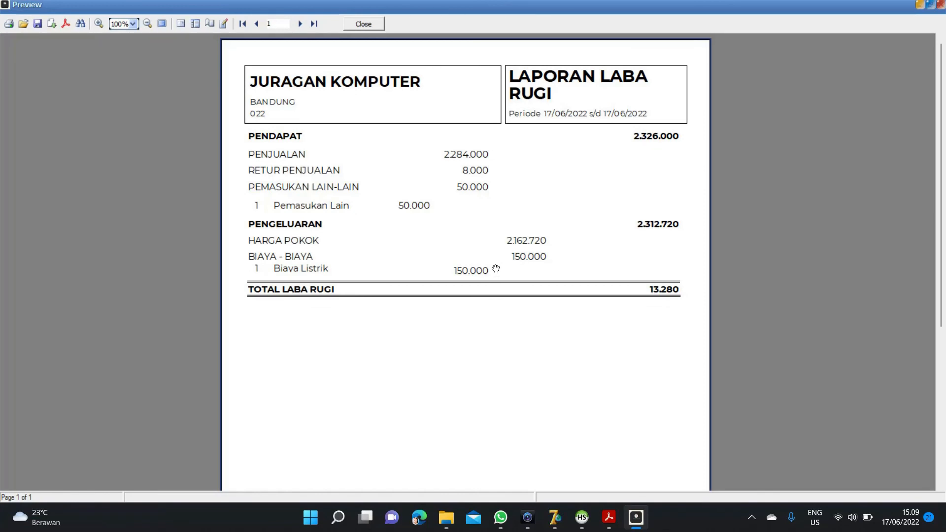
Step: Close the profit and loss report and display the recorded cash expense transactions (Biaya)
{"action": "key", "text": "Escape"}
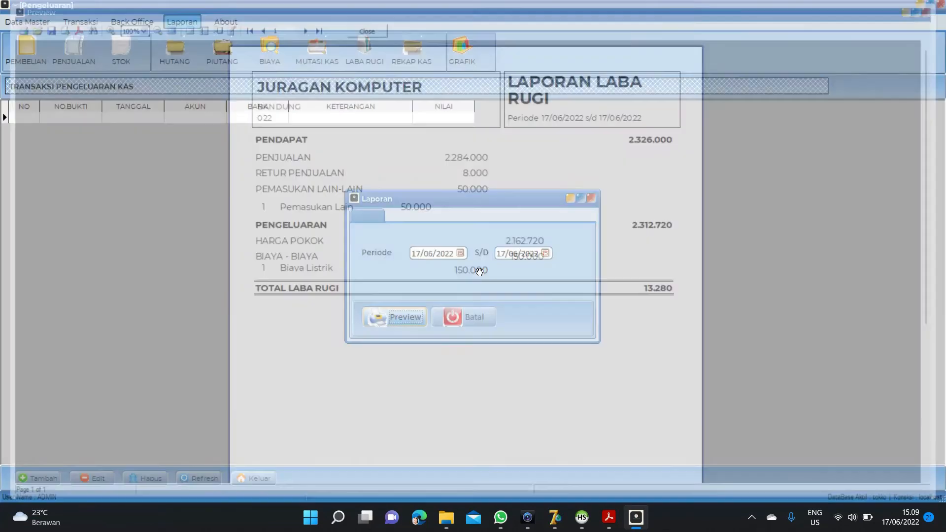
{"action": "left_click", "coordinate": [476, 315]}
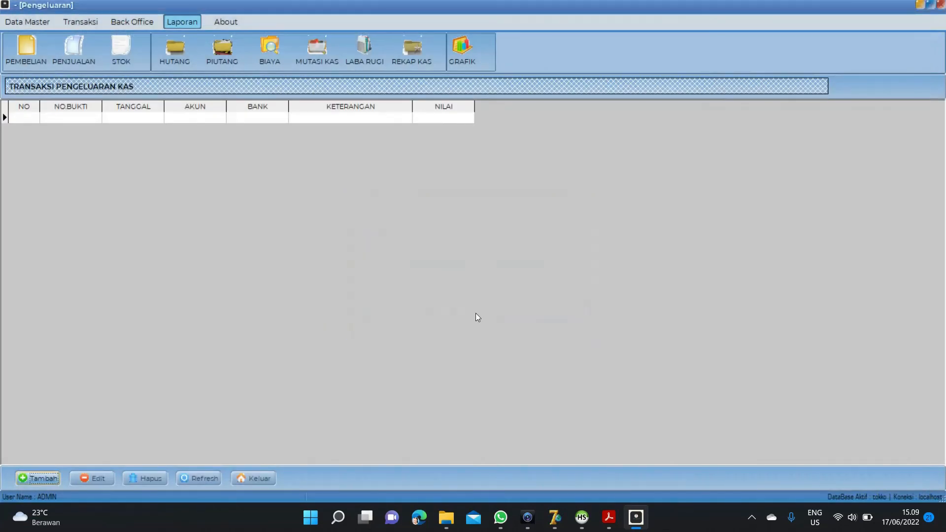
{"action": "left_click", "coordinate": [317, 50]}
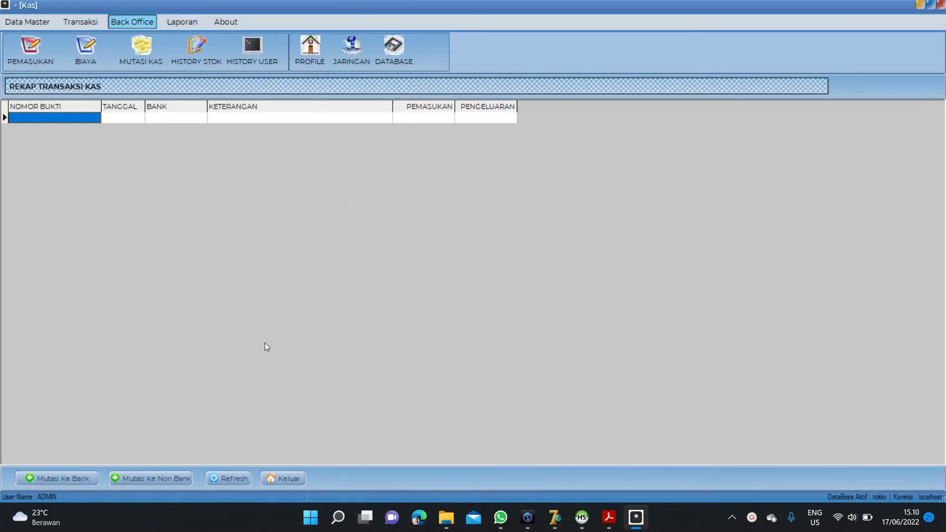
{"action": "left_click", "coordinate": [88, 54]}
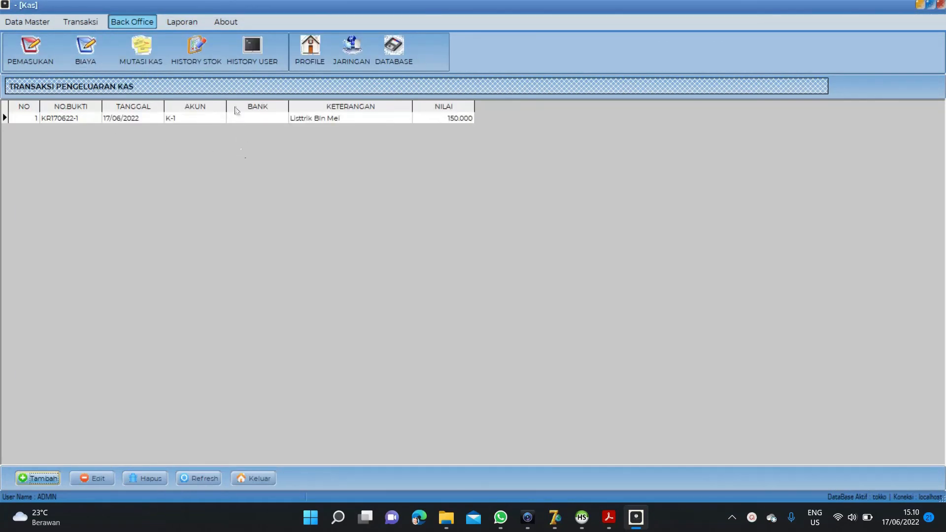
Step: Preview the profit and loss report (Laba Rugi) for 17/06/2022 again, check the Biaya Listrik entry and close the report
{"action": "left_click", "coordinate": [183, 21]}
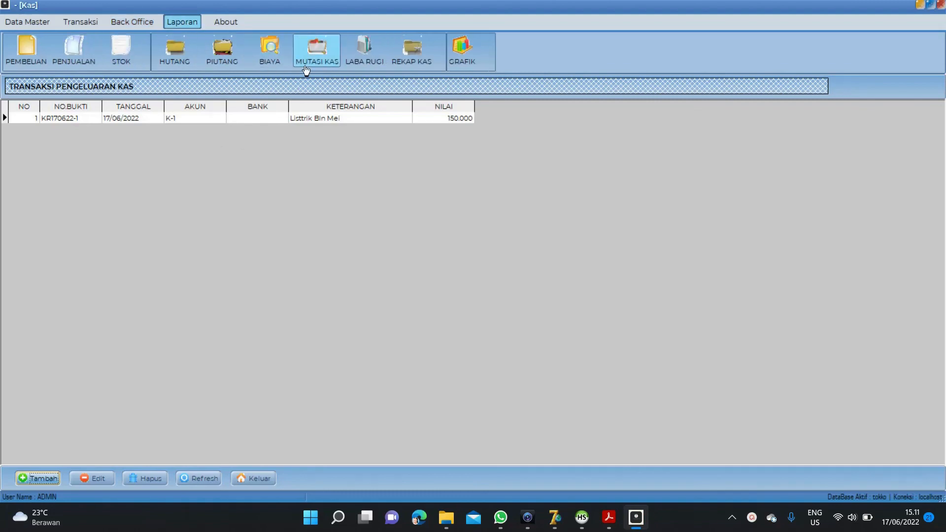
{"action": "left_click", "coordinate": [365, 49]}
{"action": "left_click", "coordinate": [385, 90]}
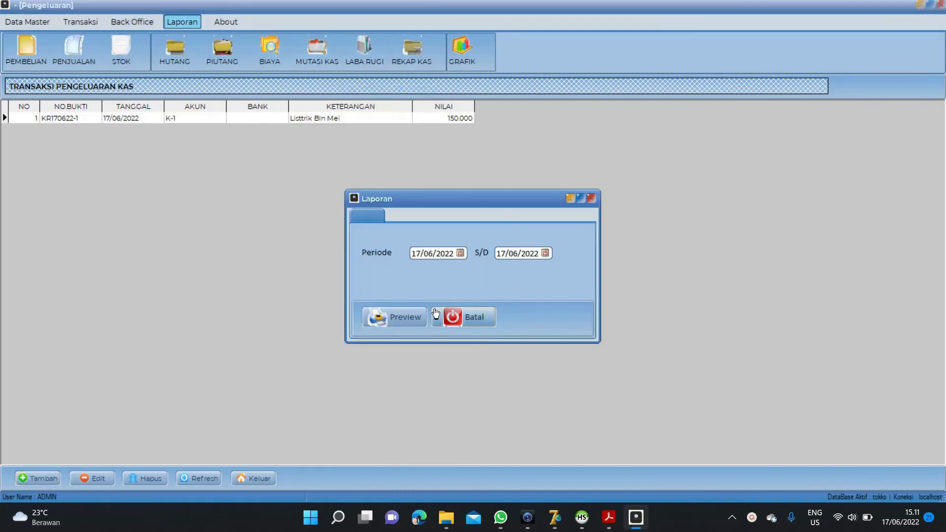
{"action": "left_click", "coordinate": [409, 318]}
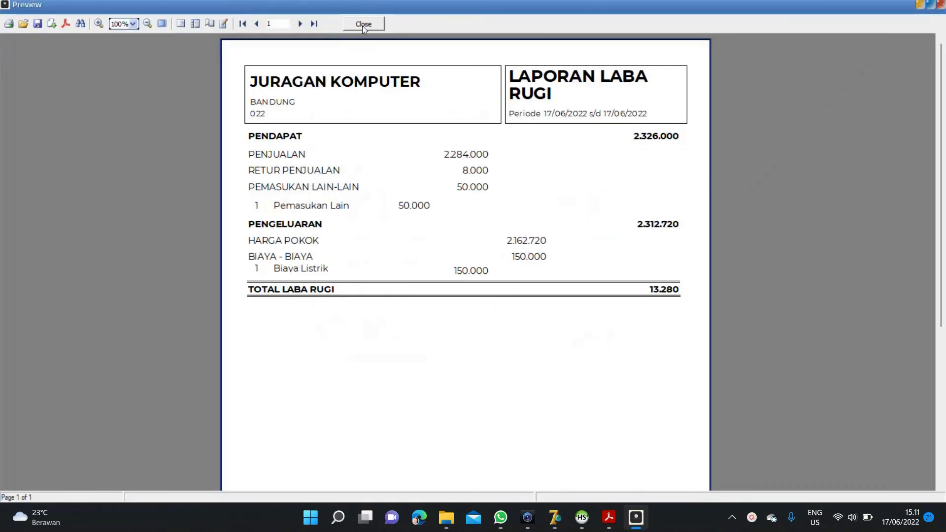
{"action": "left_click", "coordinate": [364, 24]}
{"action": "left_click", "coordinate": [474, 322]}
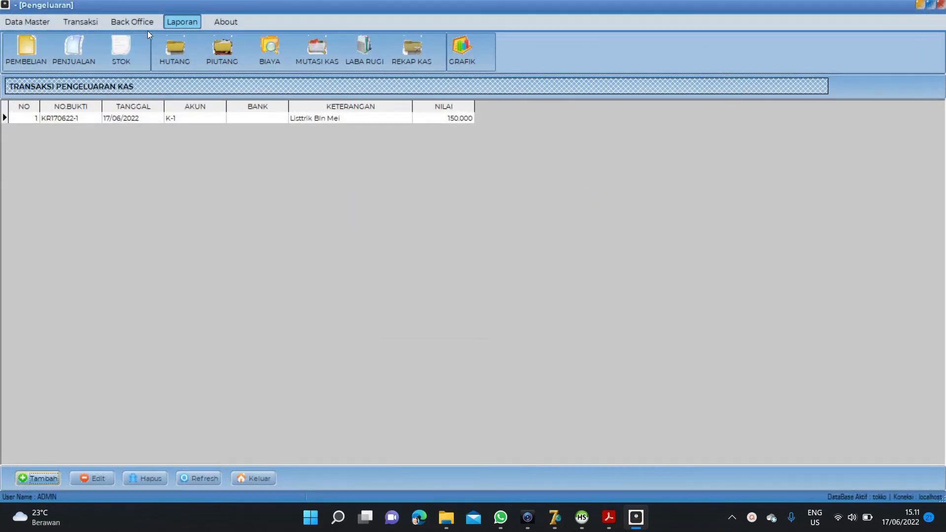
Step: Preview the cash expense report (Laporan Pengeluaran Kas) for 17/06/2022, check its entries and close it
{"action": "left_click", "coordinate": [270, 50]}
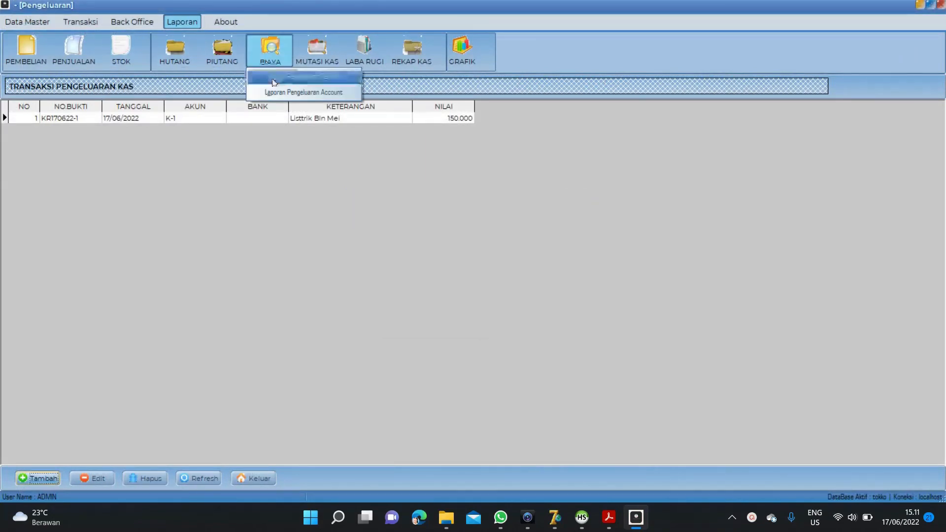
{"action": "left_click", "coordinate": [304, 83]}
{"action": "left_click", "coordinate": [404, 318]}
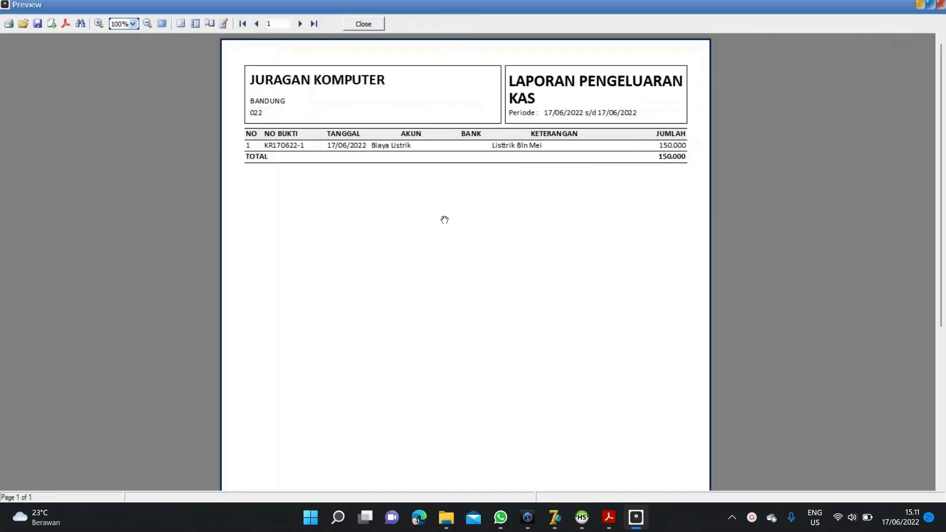
{"action": "left_click", "coordinate": [367, 24]}
{"action": "left_click", "coordinate": [464, 317]}
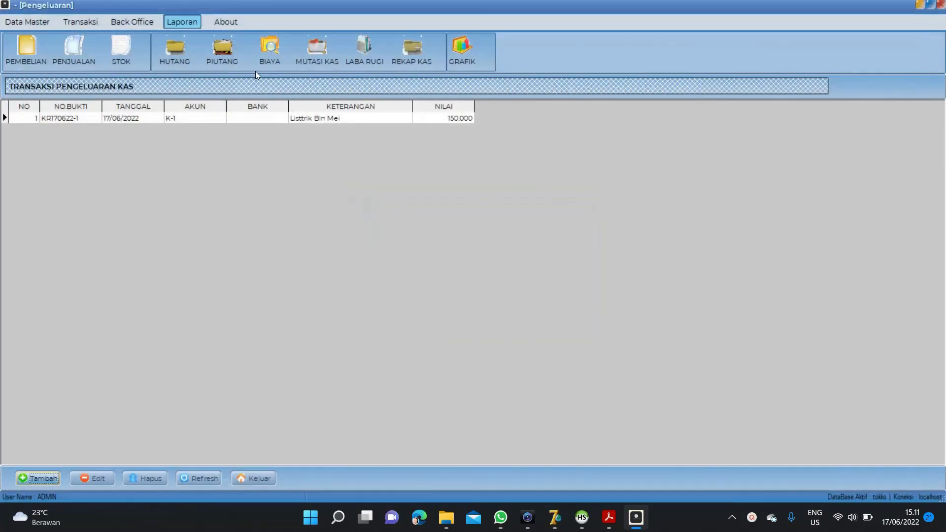
Step: Preview the expense report per account (Laporan Pengeluaran Account) for 17/06/2022, check its entries and close it
{"action": "left_click", "coordinate": [270, 52]}
{"action": "left_click", "coordinate": [283, 91]}
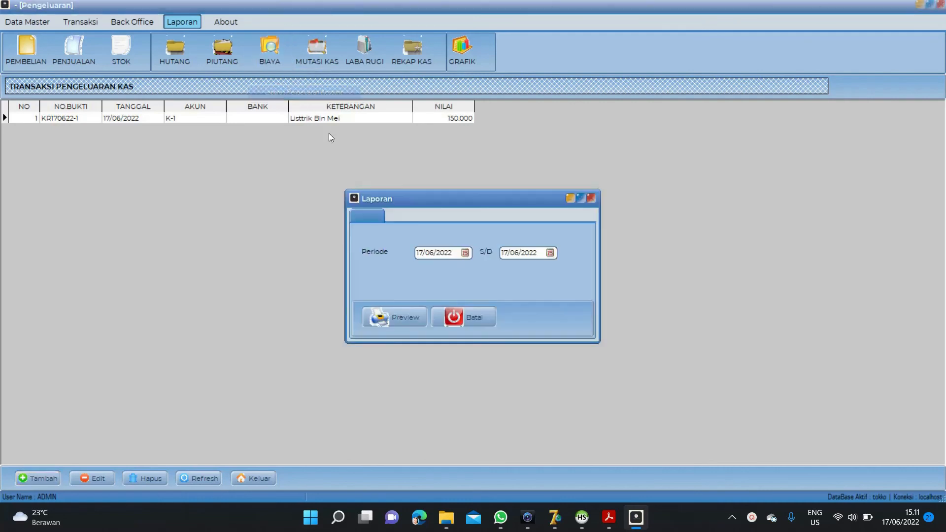
{"action": "left_click", "coordinate": [408, 321]}
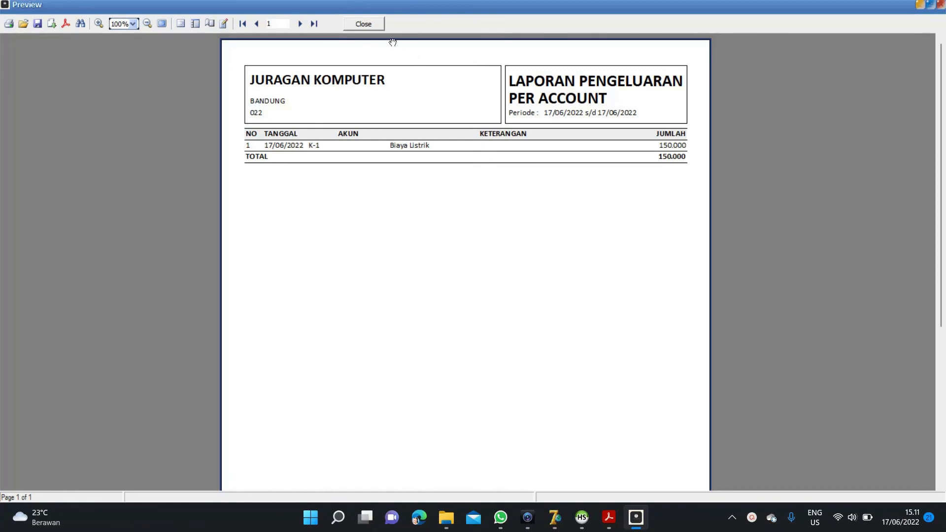
{"action": "left_click", "coordinate": [370, 25]}
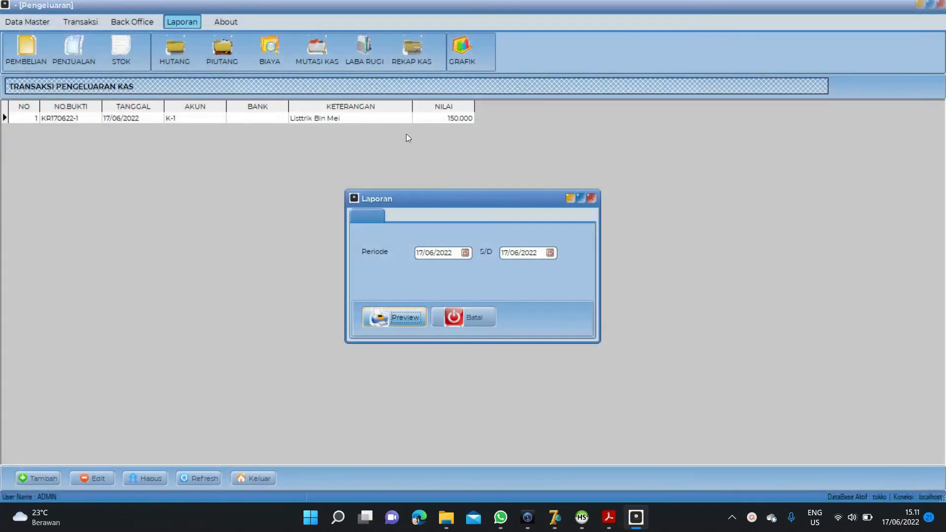
{"action": "left_click", "coordinate": [469, 317]}
Step: Display the cash mutation recap with all cash transactions (Semua)
{"action": "left_click", "coordinate": [137, 23]}
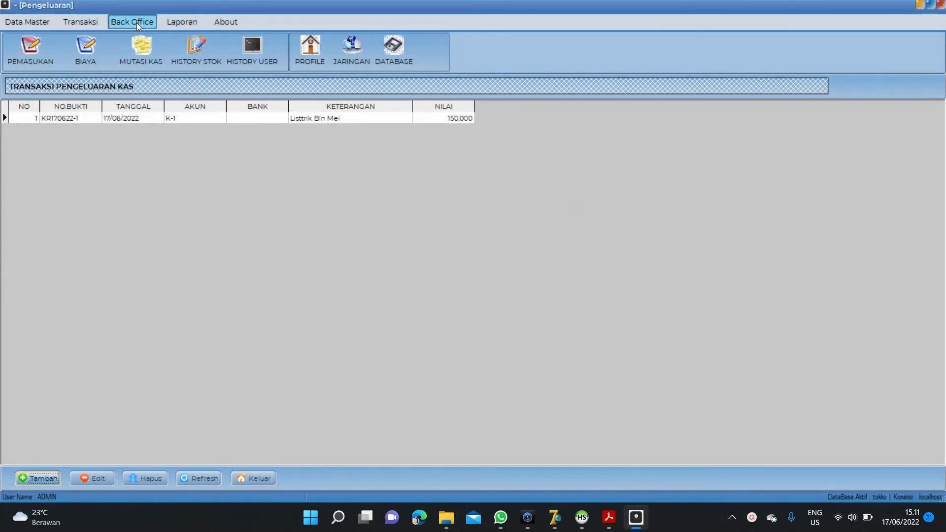
{"action": "left_click", "coordinate": [143, 60]}
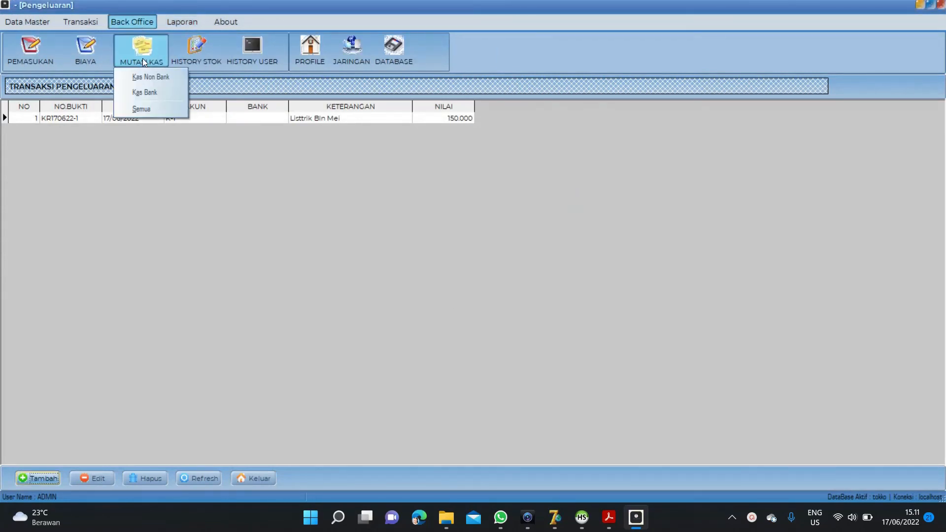
{"action": "left_click", "coordinate": [162, 115]}
{"action": "left_click", "coordinate": [195, 195]}
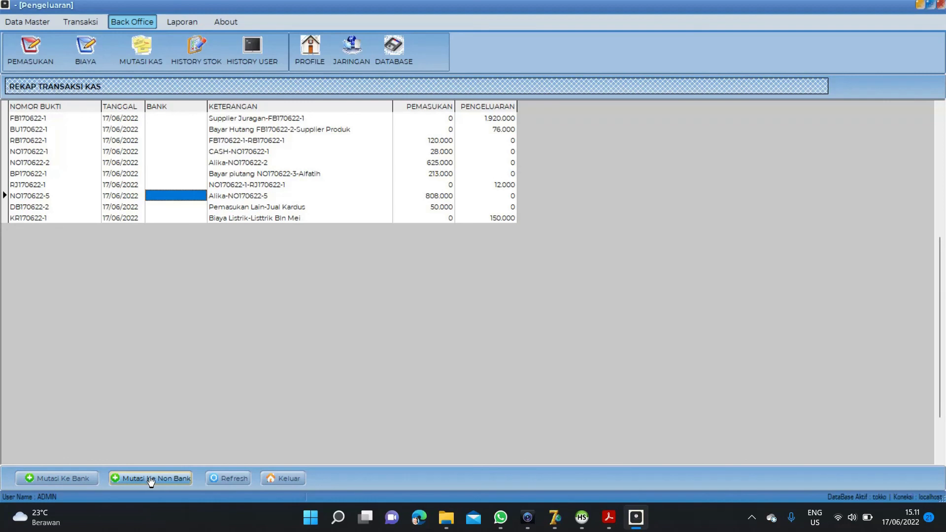
{"action": "left_click", "coordinate": [40, 473]}
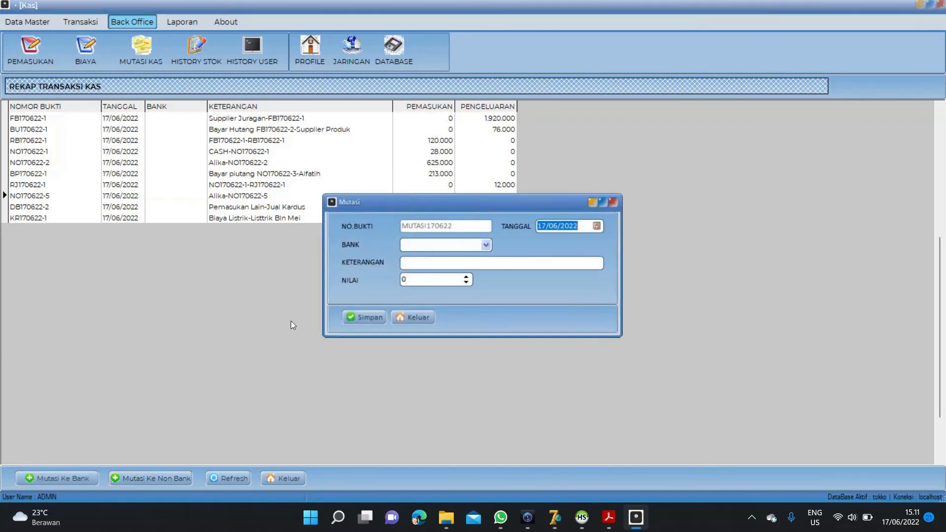
{"action": "left_click", "coordinate": [483, 246]}
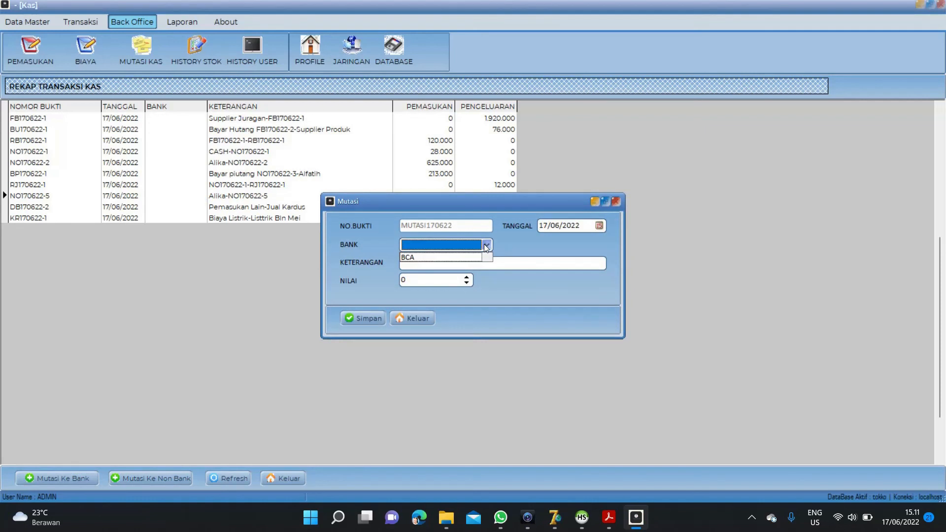
{"action": "left_click", "coordinate": [413, 319]}
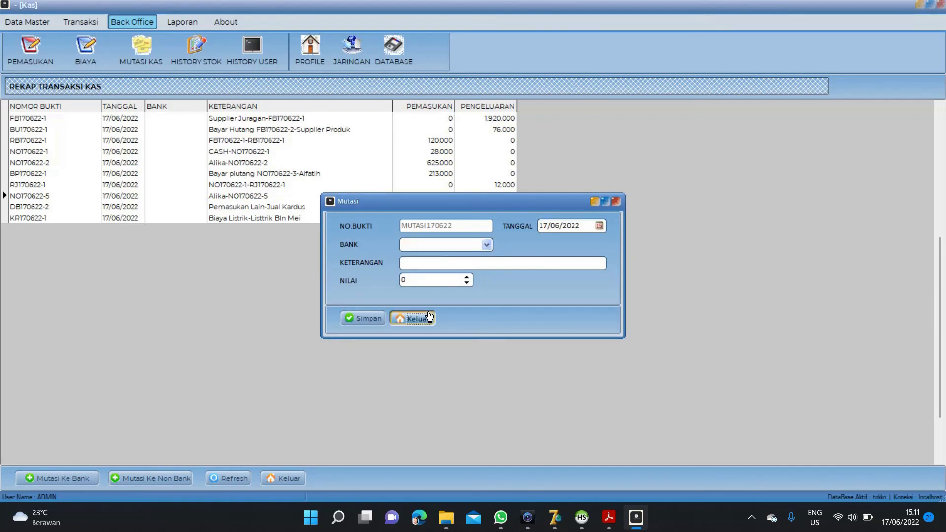
{"action": "left_click", "coordinate": [451, 290]}
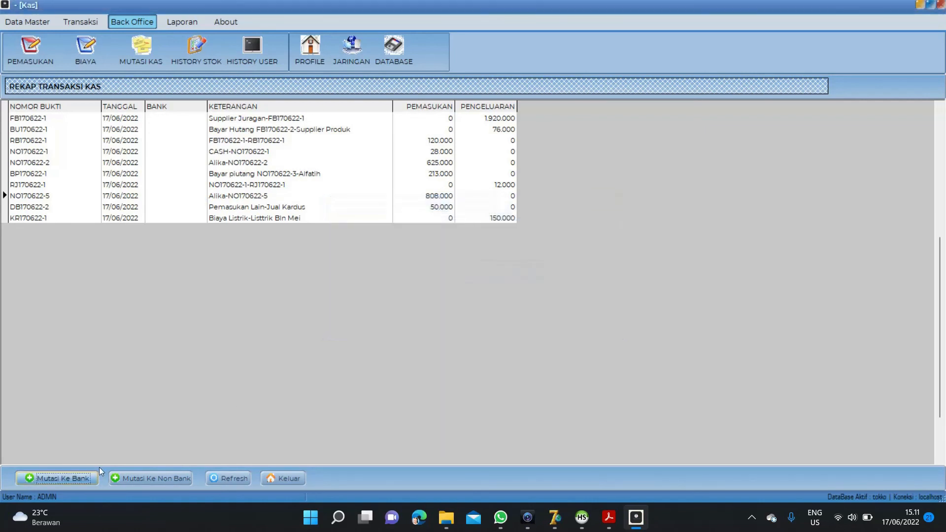
Step: Record a cash transfer to bank BCA (Mutasi Ke Bank) with description "mutasi" and value 100000, and save it
{"action": "left_click", "coordinate": [80, 485]}
{"action": "left_click", "coordinate": [485, 245]}
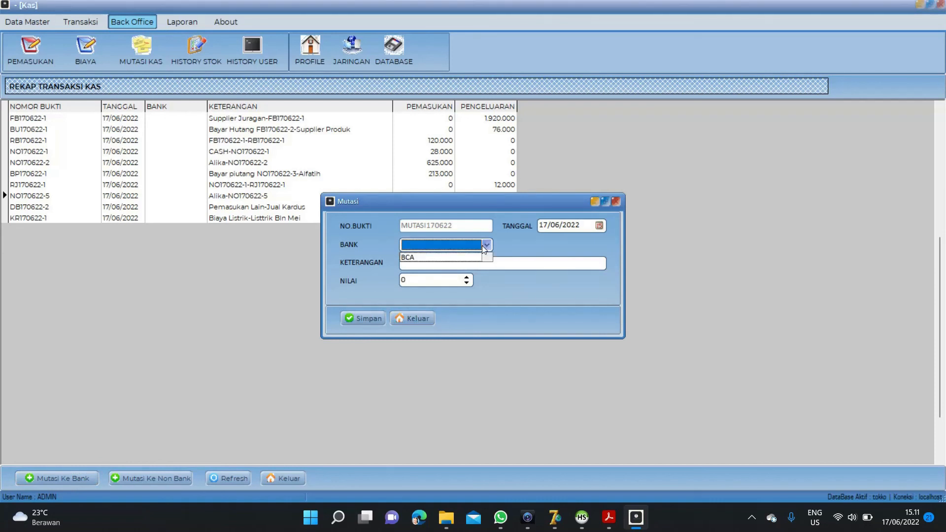
{"action": "left_click", "coordinate": [474, 259]}
{"action": "left_click", "coordinate": [462, 263]}
{"action": "type", "text": "mutasi"}
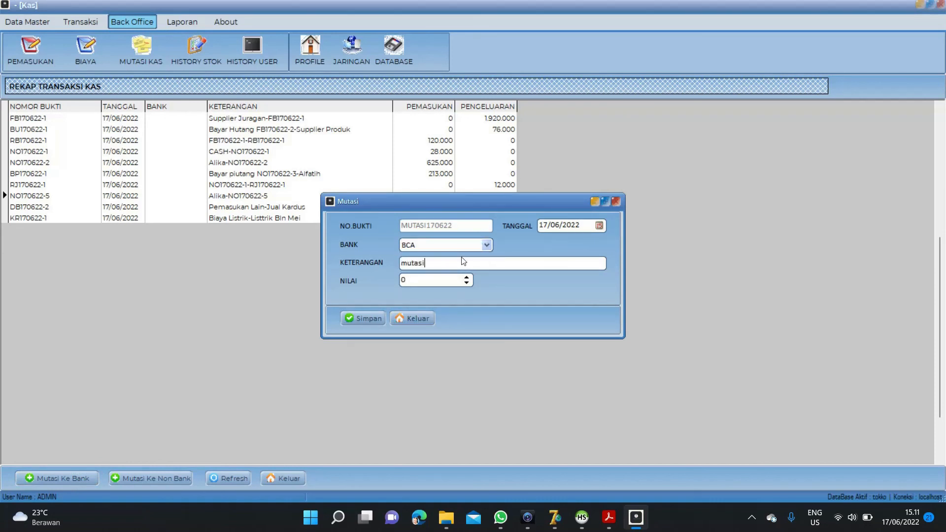
{"action": "key", "text": "Tab"}
{"action": "type", "text": "100000"}
{"action": "left_click", "coordinate": [373, 321]}
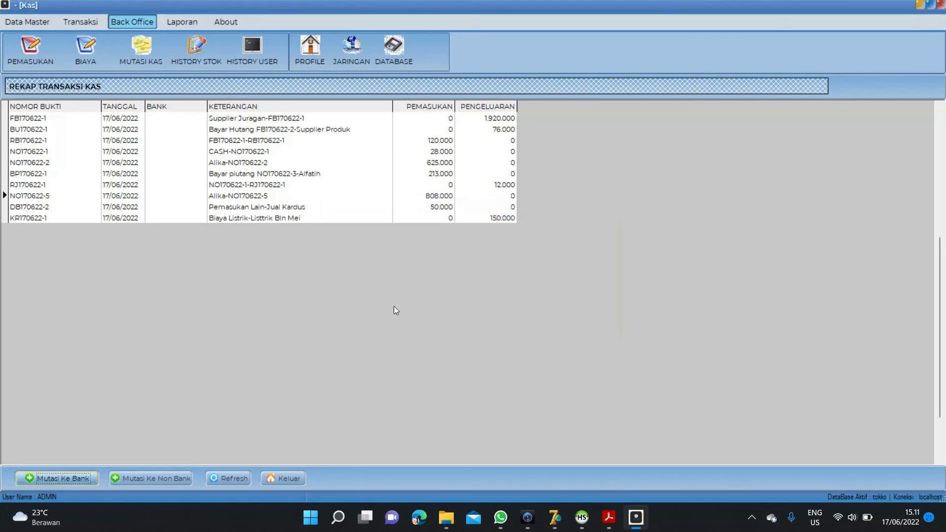
Step: Refresh the cash recap and examine the income and expense entries of the transfer to BCA
{"action": "left_click", "coordinate": [234, 478]}
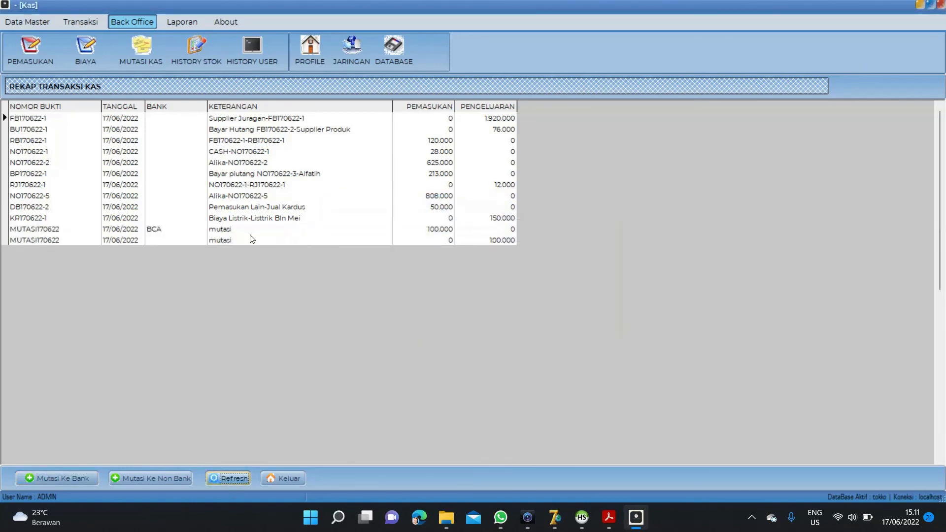
{"action": "left_click", "coordinate": [163, 234]}
{"action": "left_click", "coordinate": [478, 239]}
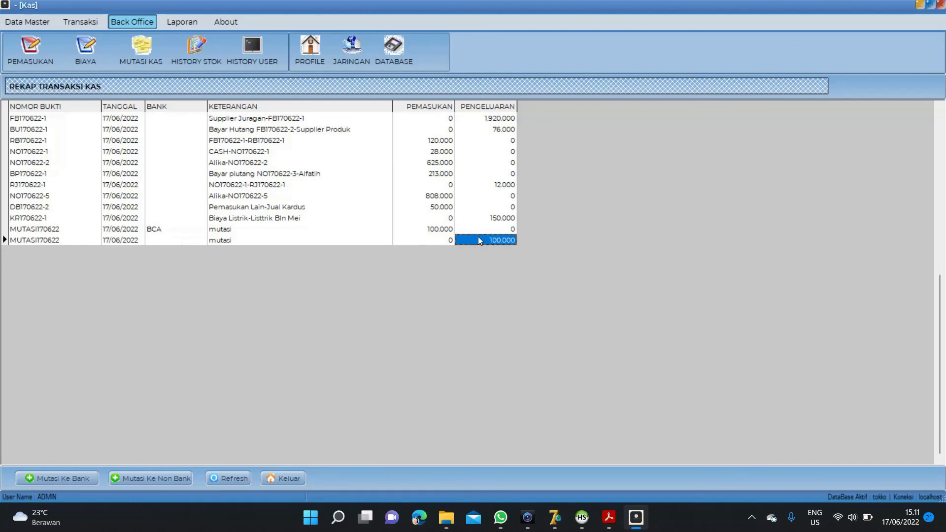
{"action": "left_click", "coordinate": [440, 229]}
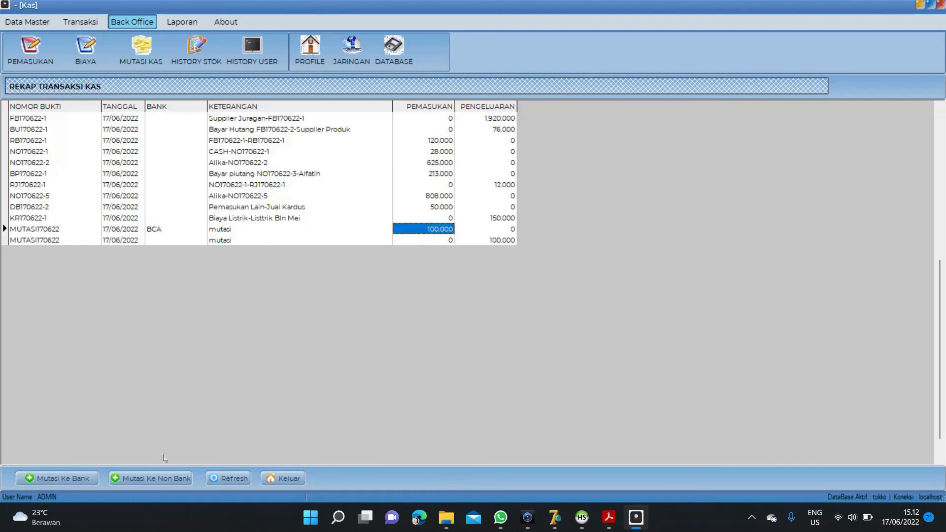
Step: Record a transfer from bank BCA to cash (Mutasi Ke Non Bank) with description "ke Cash" and value 50000, and save it
{"action": "left_click", "coordinate": [153, 477]}
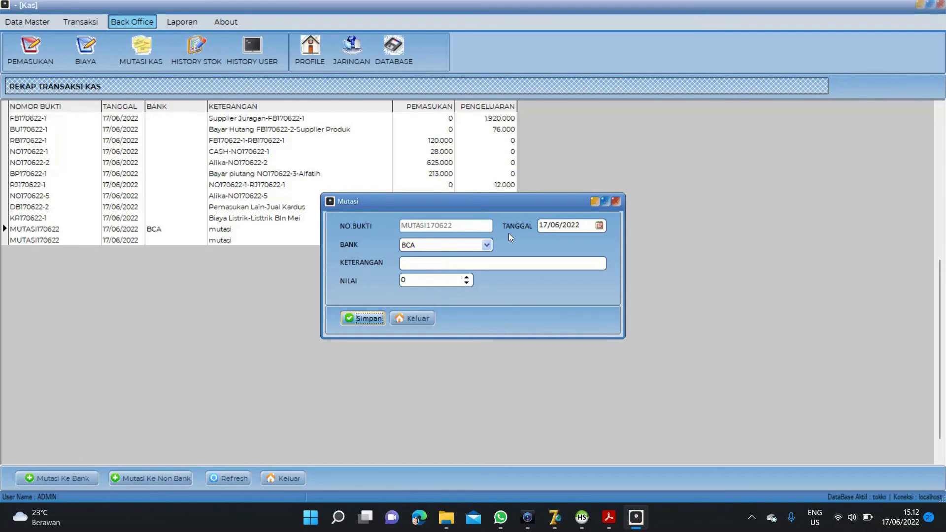
{"action": "left_click", "coordinate": [438, 264]}
{"action": "type", "text": "ke"}
{"action": "left_click", "coordinate": [482, 244]}
{"action": "left_click", "coordinate": [449, 255]}
{"action": "key", "text": "Tab"}
{"action": "type", "text": "50000"}
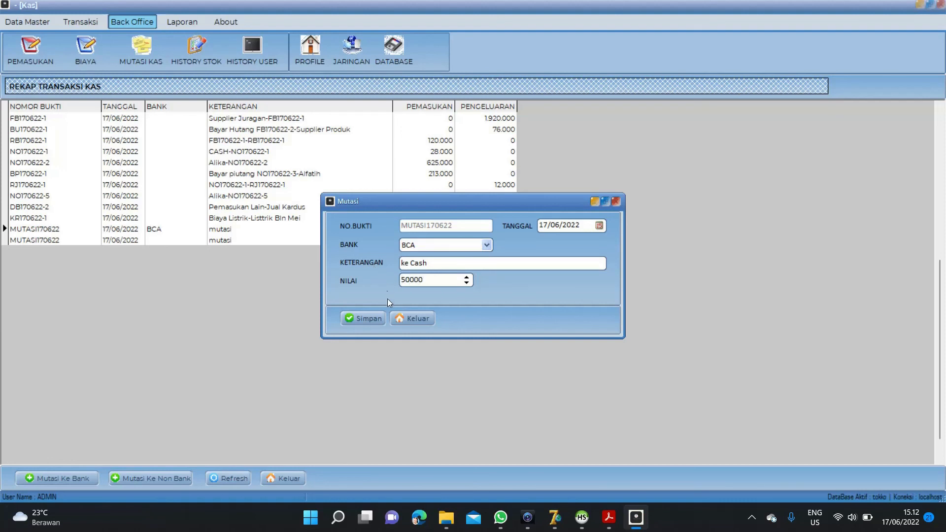
{"action": "left_click", "coordinate": [363, 319]}
Step: Refresh the cash recap and compare the income and expense entries of the "ke Cash" and "mutasi" transfers
{"action": "left_click", "coordinate": [228, 478]}
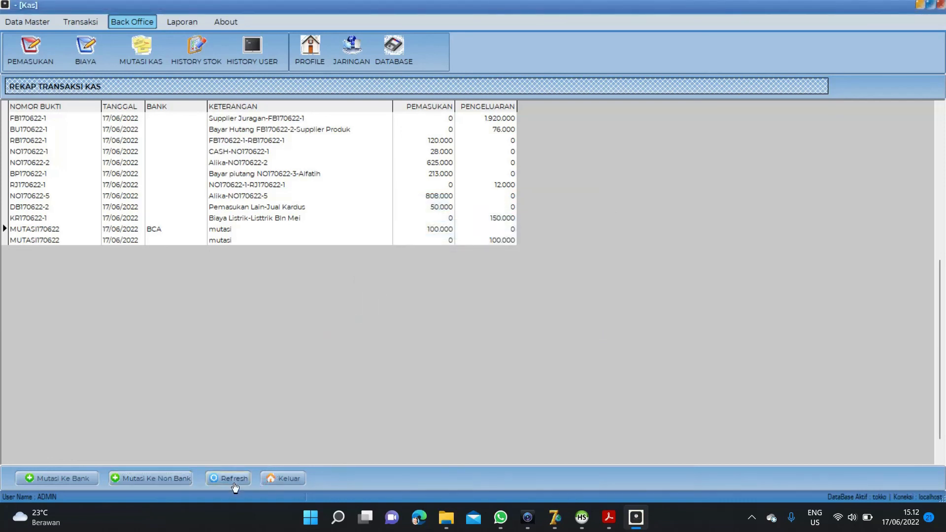
{"action": "left_click", "coordinate": [458, 252]}
{"action": "left_click", "coordinate": [449, 252]}
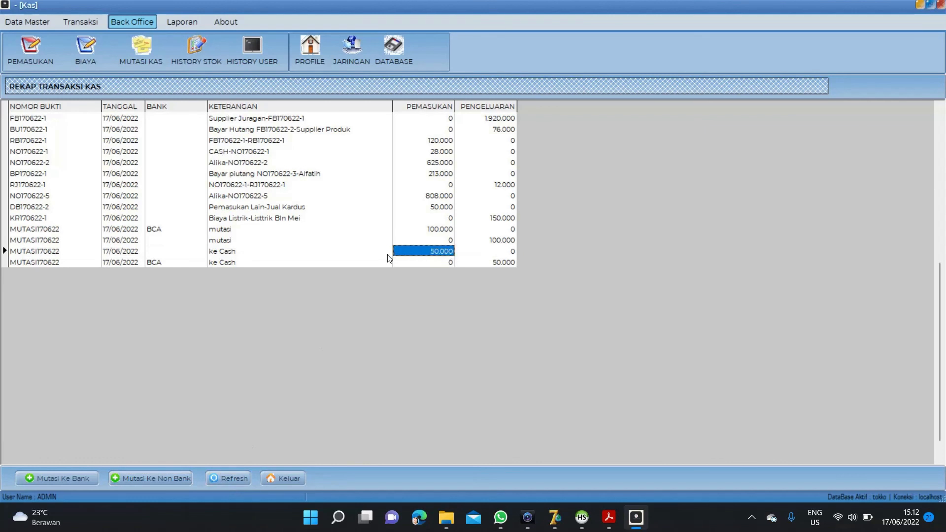
{"action": "left_click", "coordinate": [323, 255]}
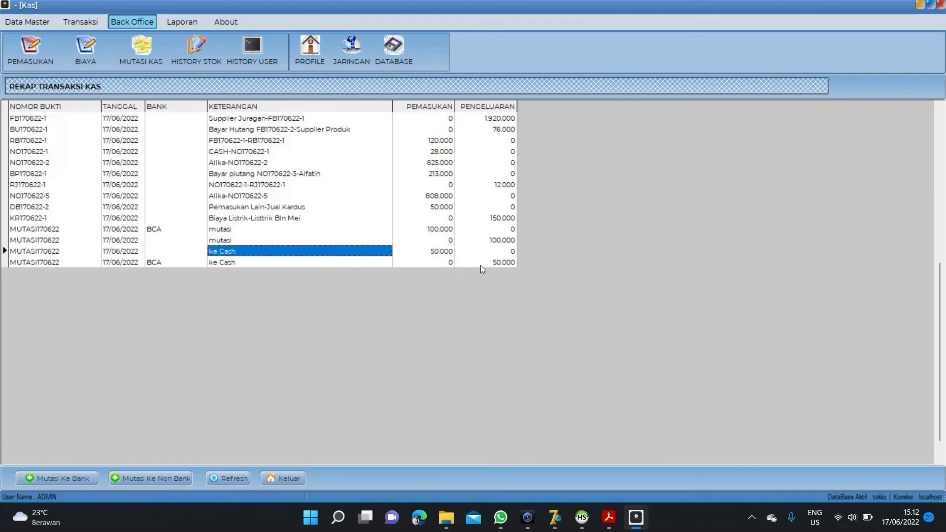
{"action": "key", "text": "Right"}
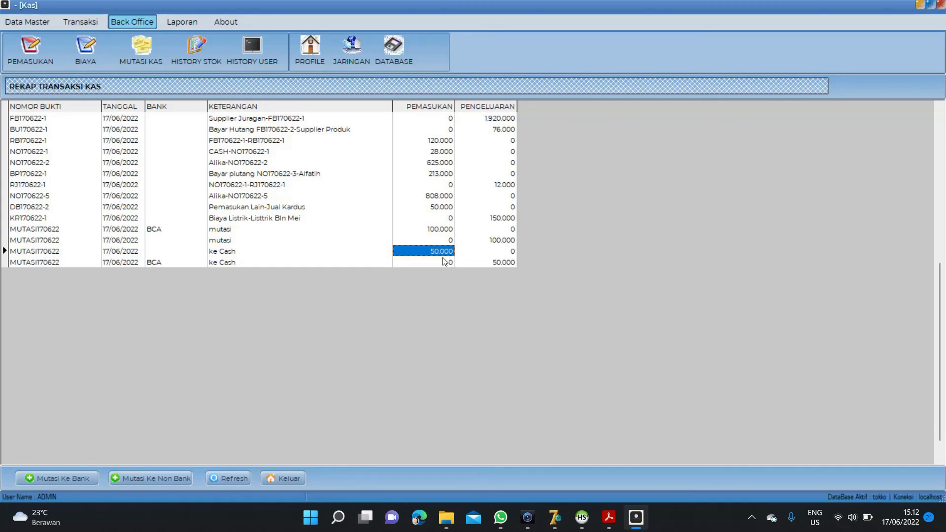
{"action": "left_click", "coordinate": [460, 260]}
{"action": "left_click", "coordinate": [436, 253]}
{"action": "left_click", "coordinate": [438, 230]}
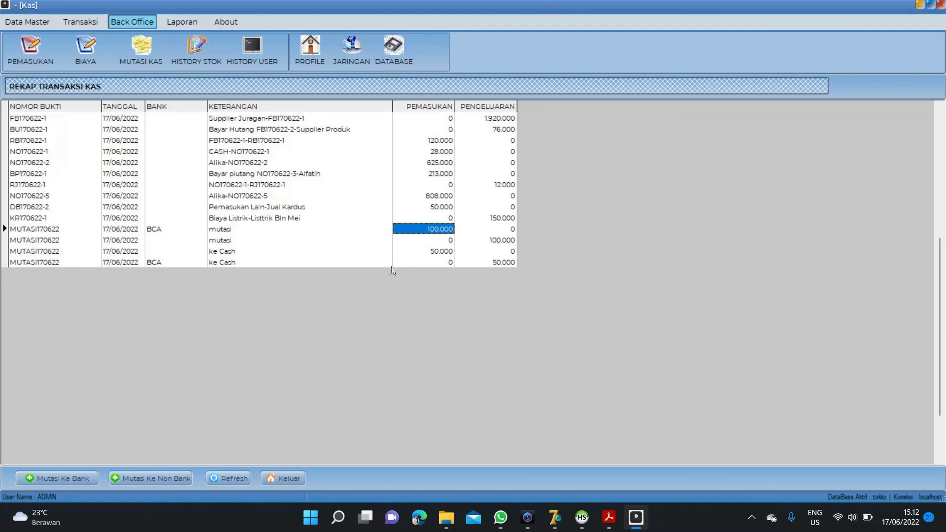
{"action": "left_click", "coordinate": [447, 253]}
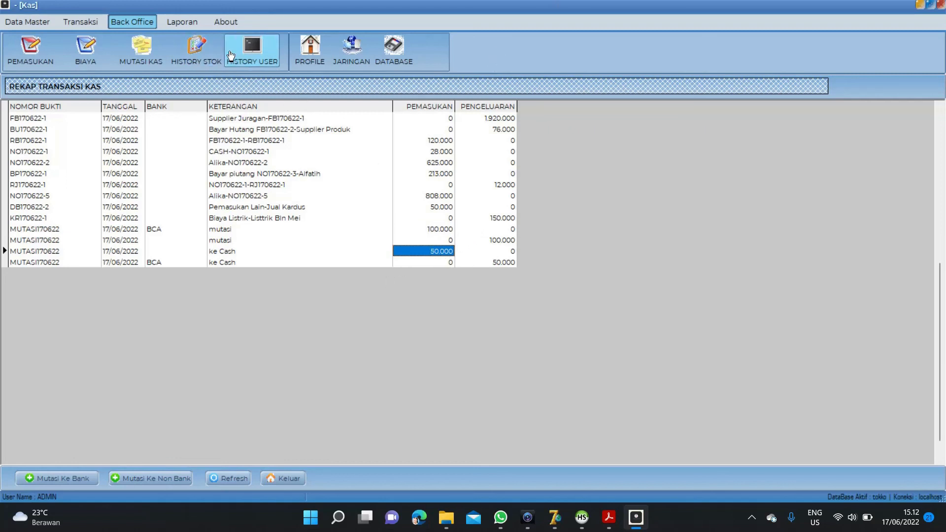
Step: Preview the cash transfer report (Mutasi Kas) for 17/06/2022, examine its debit and credit entries, and close it
{"action": "left_click", "coordinate": [171, 24]}
{"action": "left_click", "coordinate": [317, 48]}
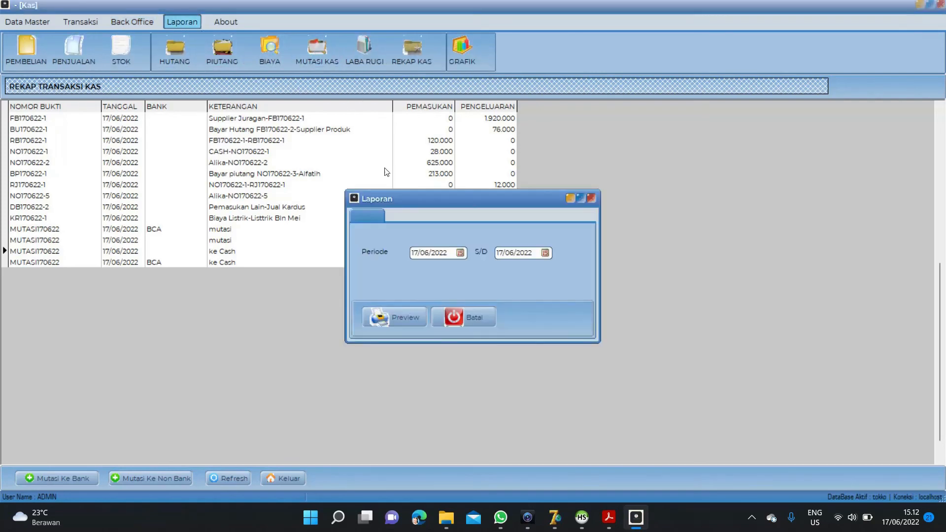
{"action": "left_click", "coordinate": [412, 318]}
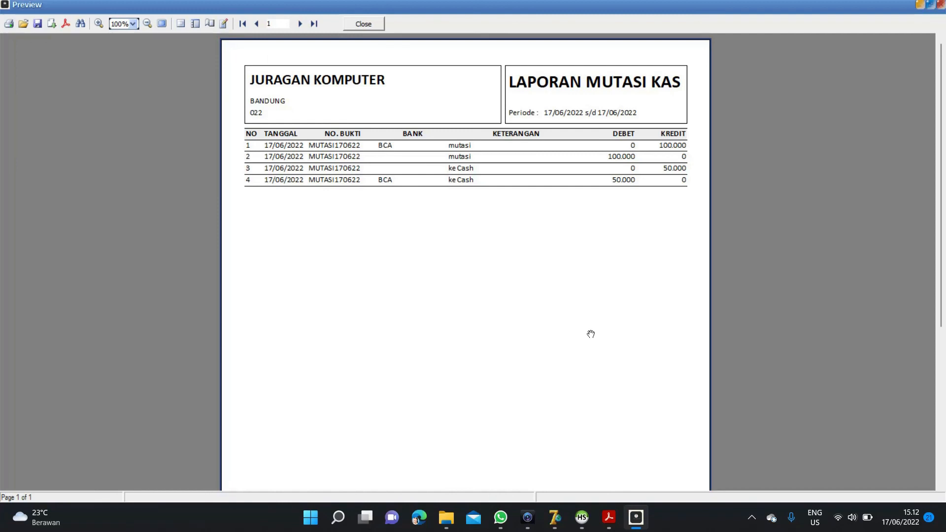
{"action": "key", "text": "Escape"}
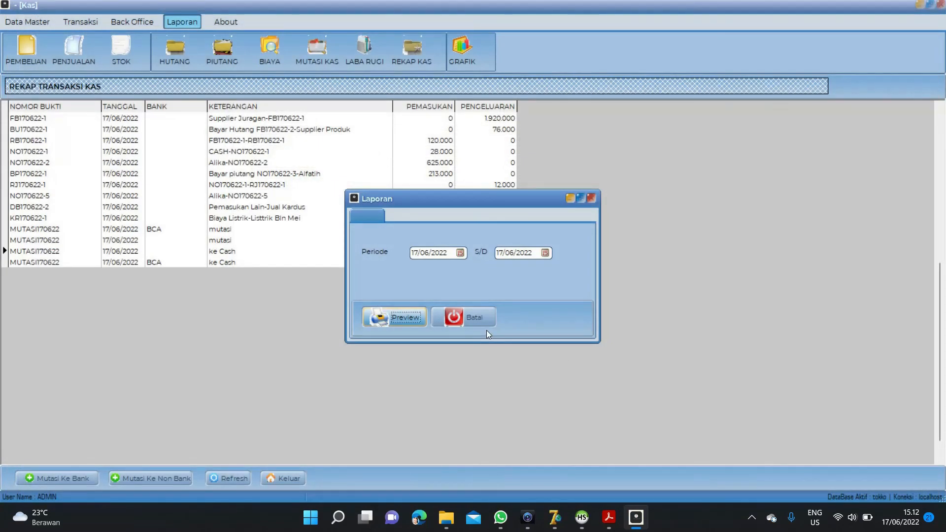
{"action": "left_click", "coordinate": [454, 318]}
Step: Preview the profit-and-loss report (Laporan Laba Rugi) for 17/06/2022, check its income and expense sections, and close it
{"action": "left_click", "coordinate": [368, 64]}
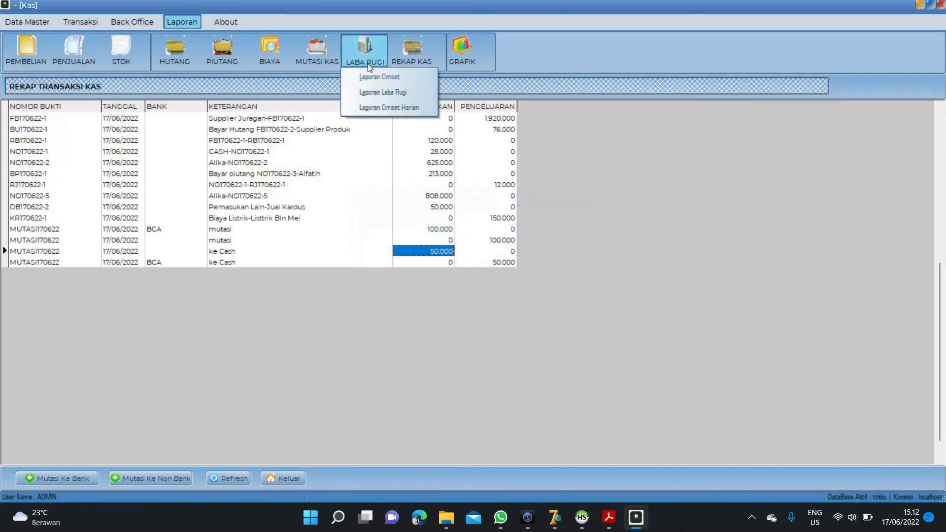
{"action": "left_click", "coordinate": [374, 91]}
{"action": "left_click", "coordinate": [422, 314]}
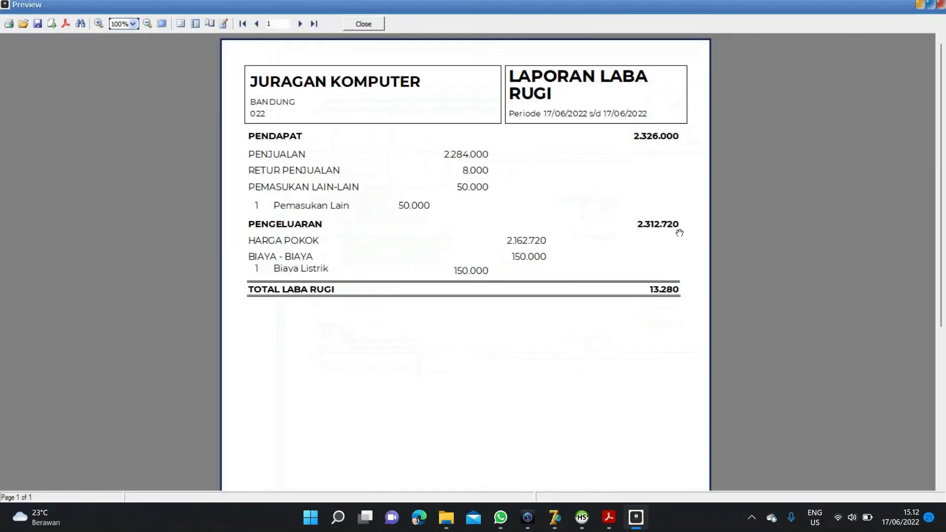
{"action": "key", "text": "Escape"}
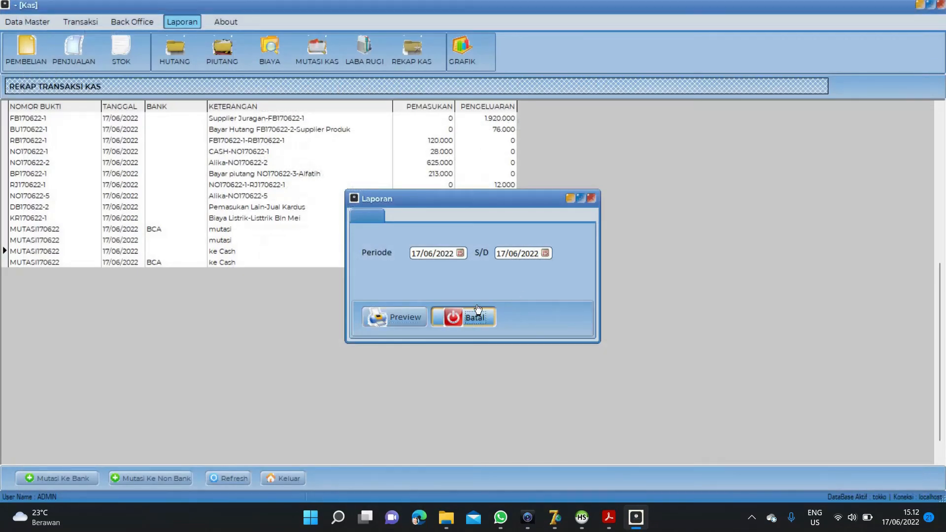
{"action": "left_click", "coordinate": [454, 318]}
Step: Preview the report of all cash transactions (Laporan Semua Kas) in detail format for 17/06/2022
{"action": "left_click", "coordinate": [413, 66]}
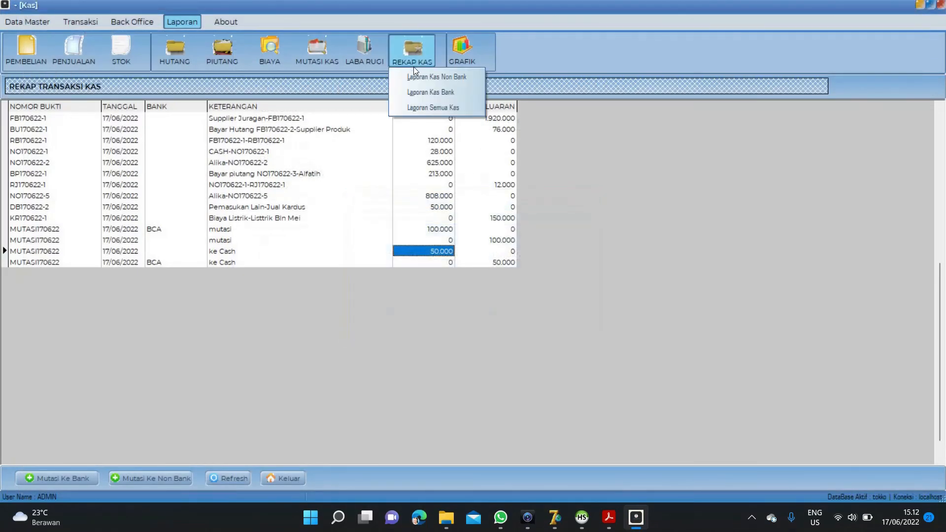
{"action": "left_click", "coordinate": [420, 106]}
{"action": "left_click", "coordinate": [455, 304]}
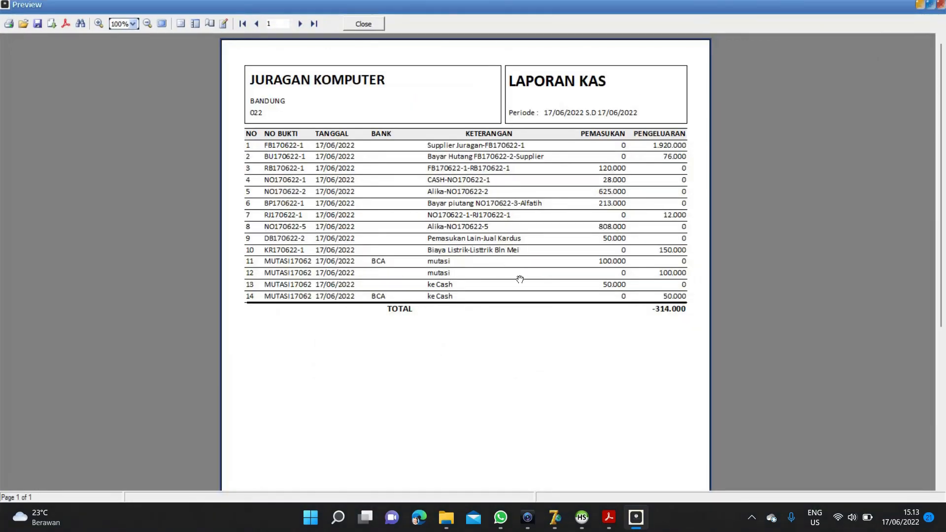
{"action": "key", "text": "Escape"}
Step: Preview the all-cash report in Format Summary, compare it with Format Detail, and close the report
{"action": "left_click", "coordinate": [522, 235]}
{"action": "left_click", "coordinate": [456, 301]}
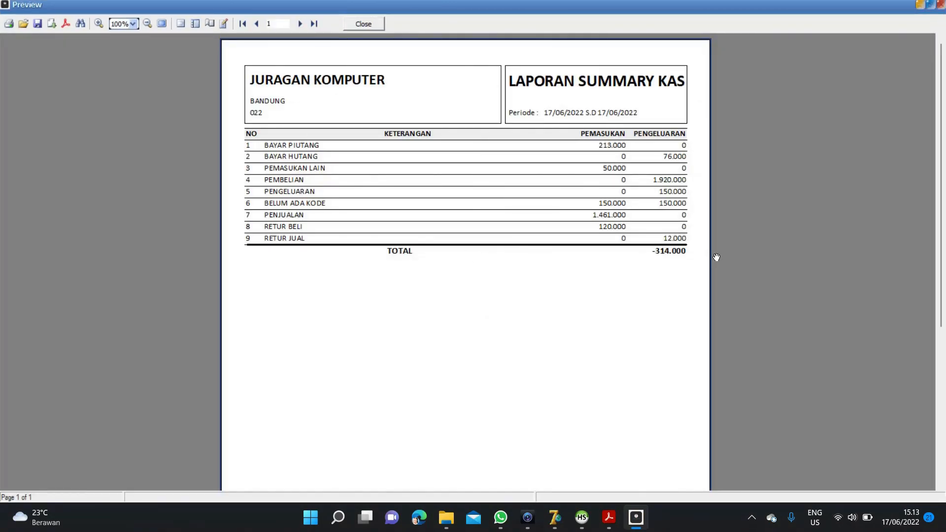
{"action": "key", "text": "Escape"}
{"action": "left_click", "coordinate": [419, 239]}
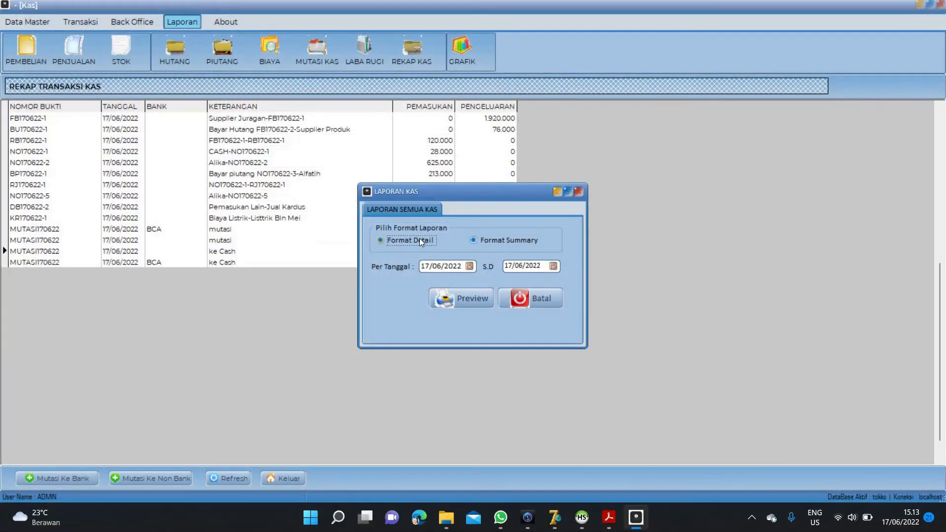
{"action": "left_click", "coordinate": [449, 298]}
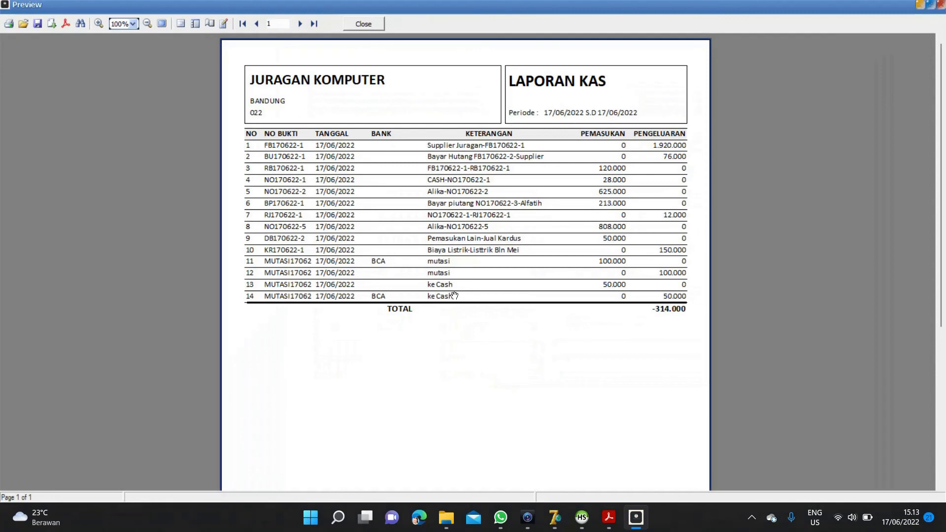
{"action": "key", "text": "Escape"}
{"action": "left_click", "coordinate": [530, 298]}
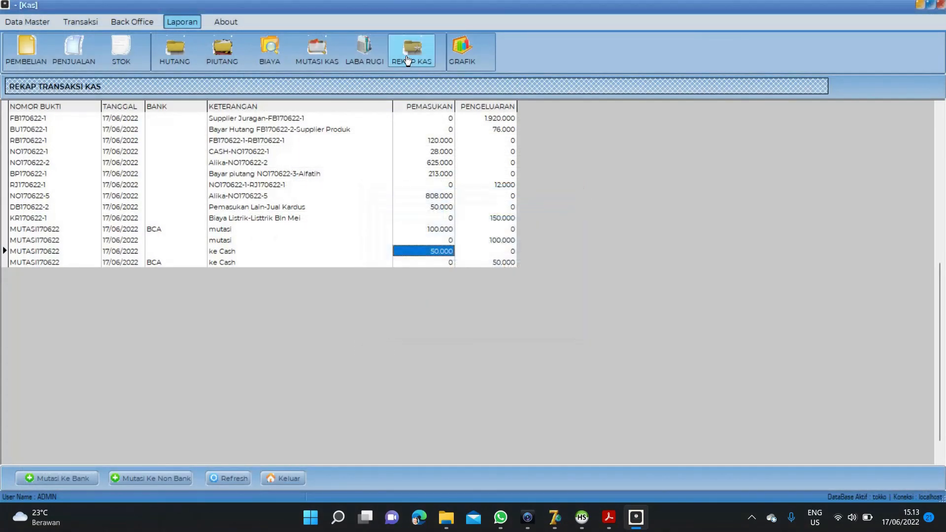
Step: Display the monthly 2022 charts of sales, purchases and gross profit and examine them
{"action": "left_click", "coordinate": [462, 50]}
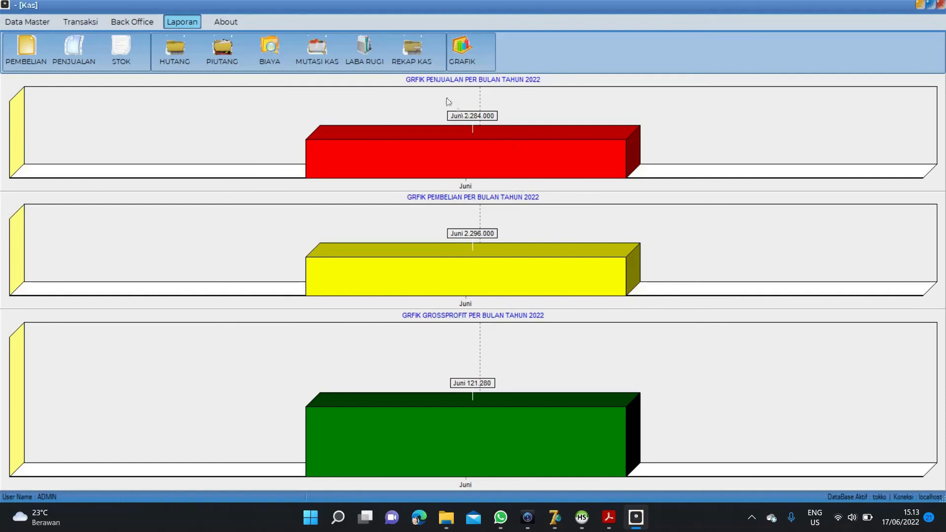
{"action": "left_click", "coordinate": [412, 50]}
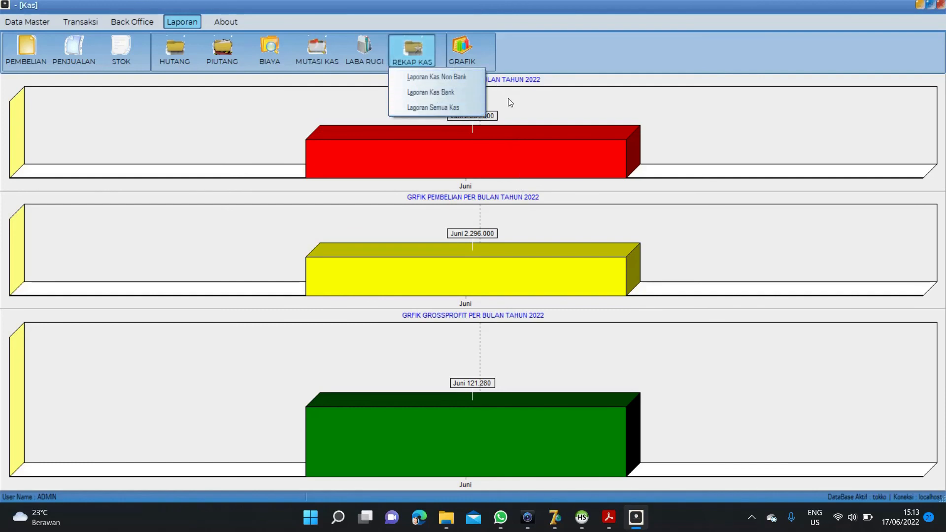
{"action": "left_click", "coordinate": [731, 315]}
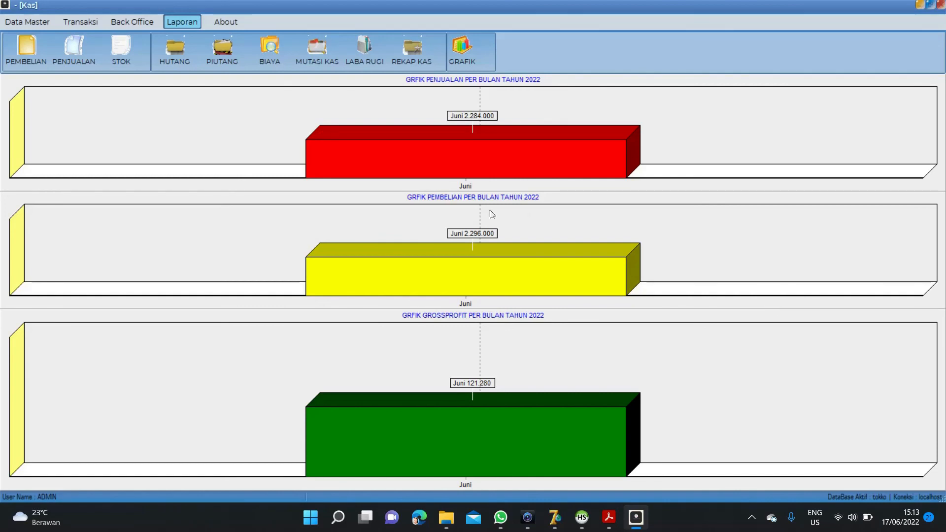
{"action": "left_click", "coordinate": [141, 25]}
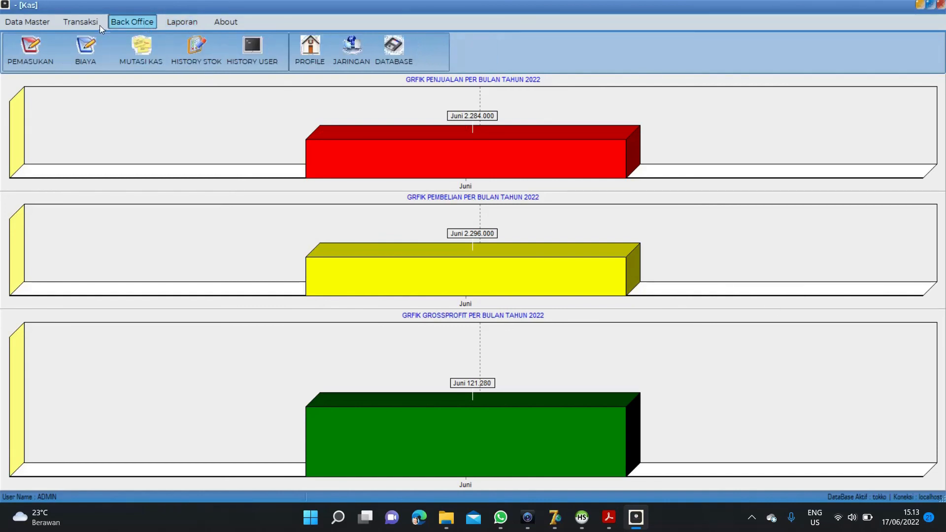
{"action": "left_click", "coordinate": [97, 25]}
{"action": "left_click", "coordinate": [28, 26]}
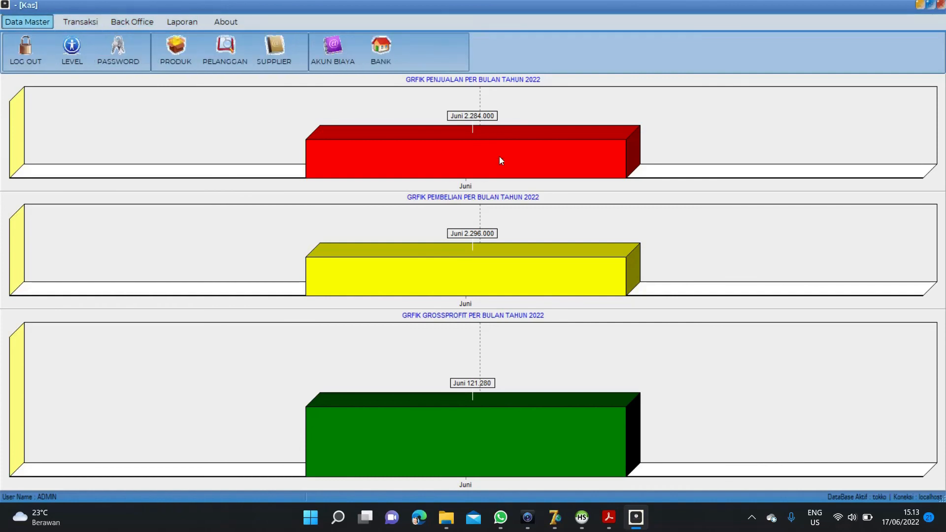